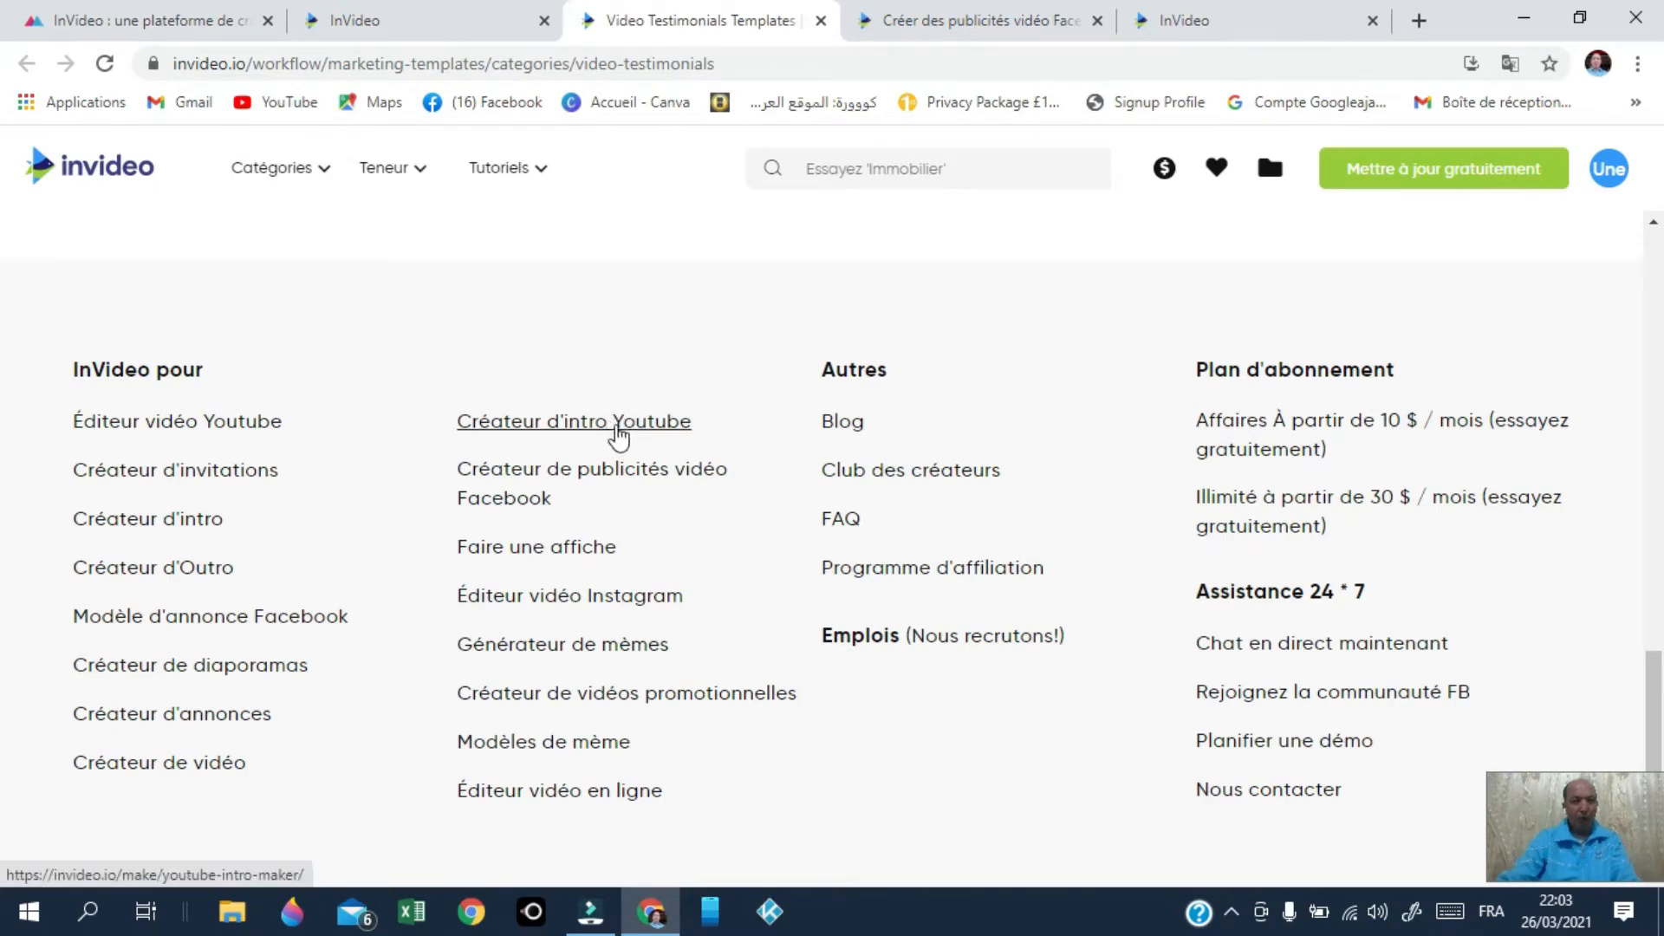
Step: Go to the Créateur d'intro Youtube page and play its intro demo video
{"action": "left_click", "coordinate": [596, 429]}
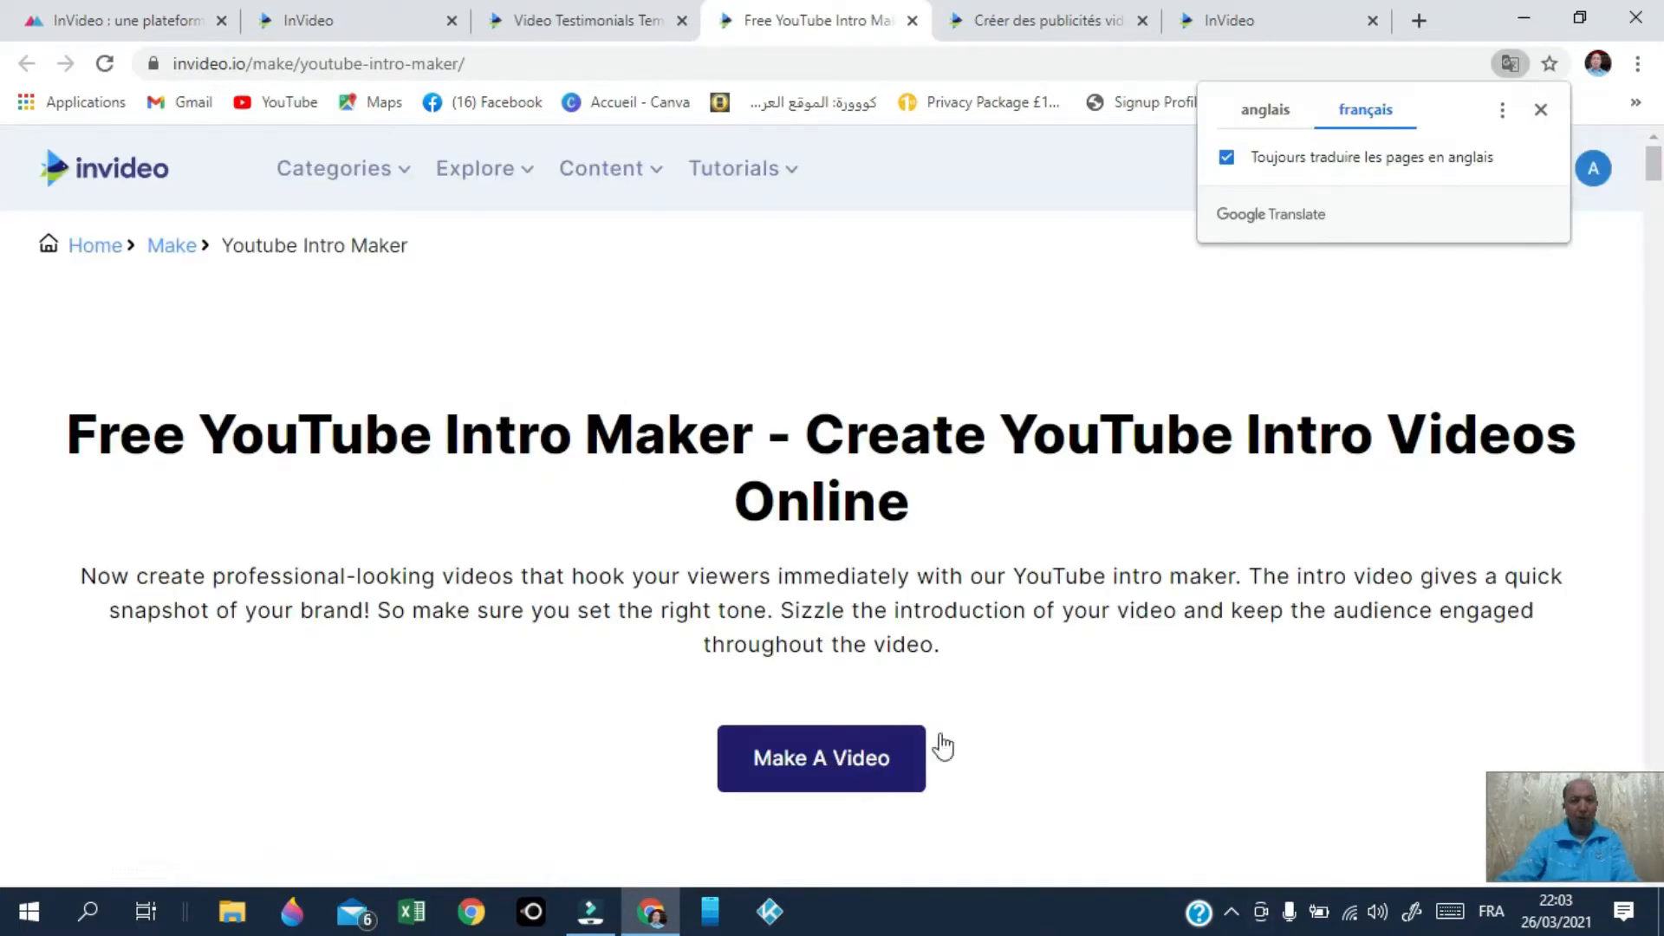
{"action": "scroll", "coordinate": [1295, 696], "scroll_direction": "down", "scroll_amount": 4}
{"action": "scroll", "coordinate": [1304, 689], "scroll_direction": "down", "scroll_amount": 3}
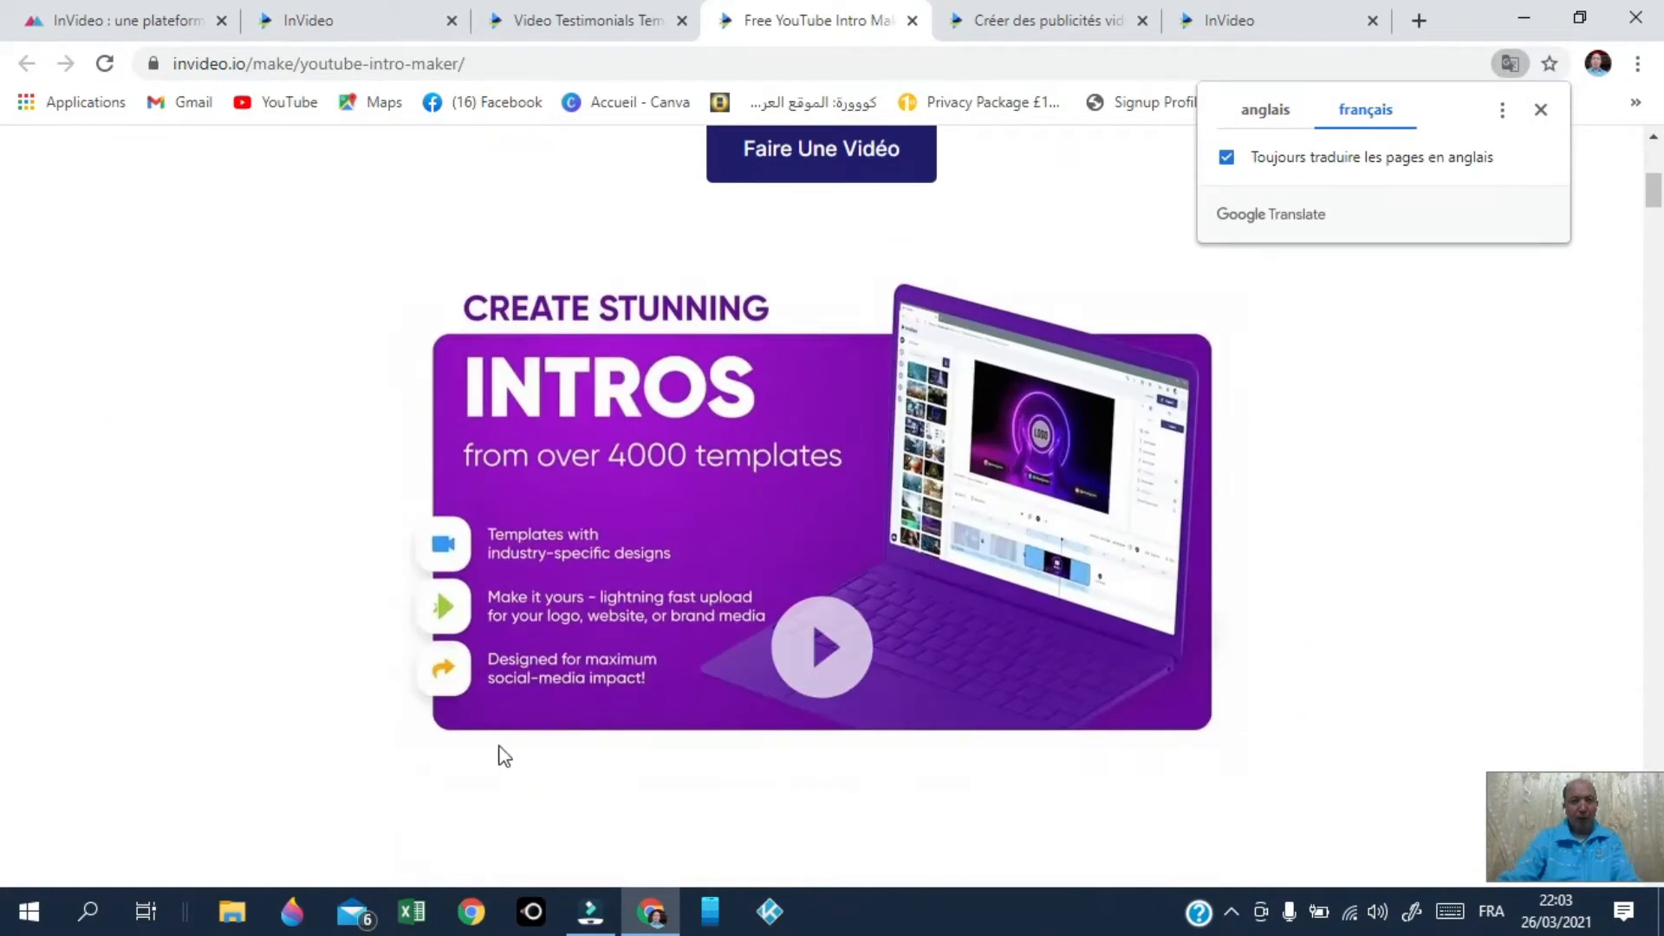
{"action": "left_click", "coordinate": [819, 689]}
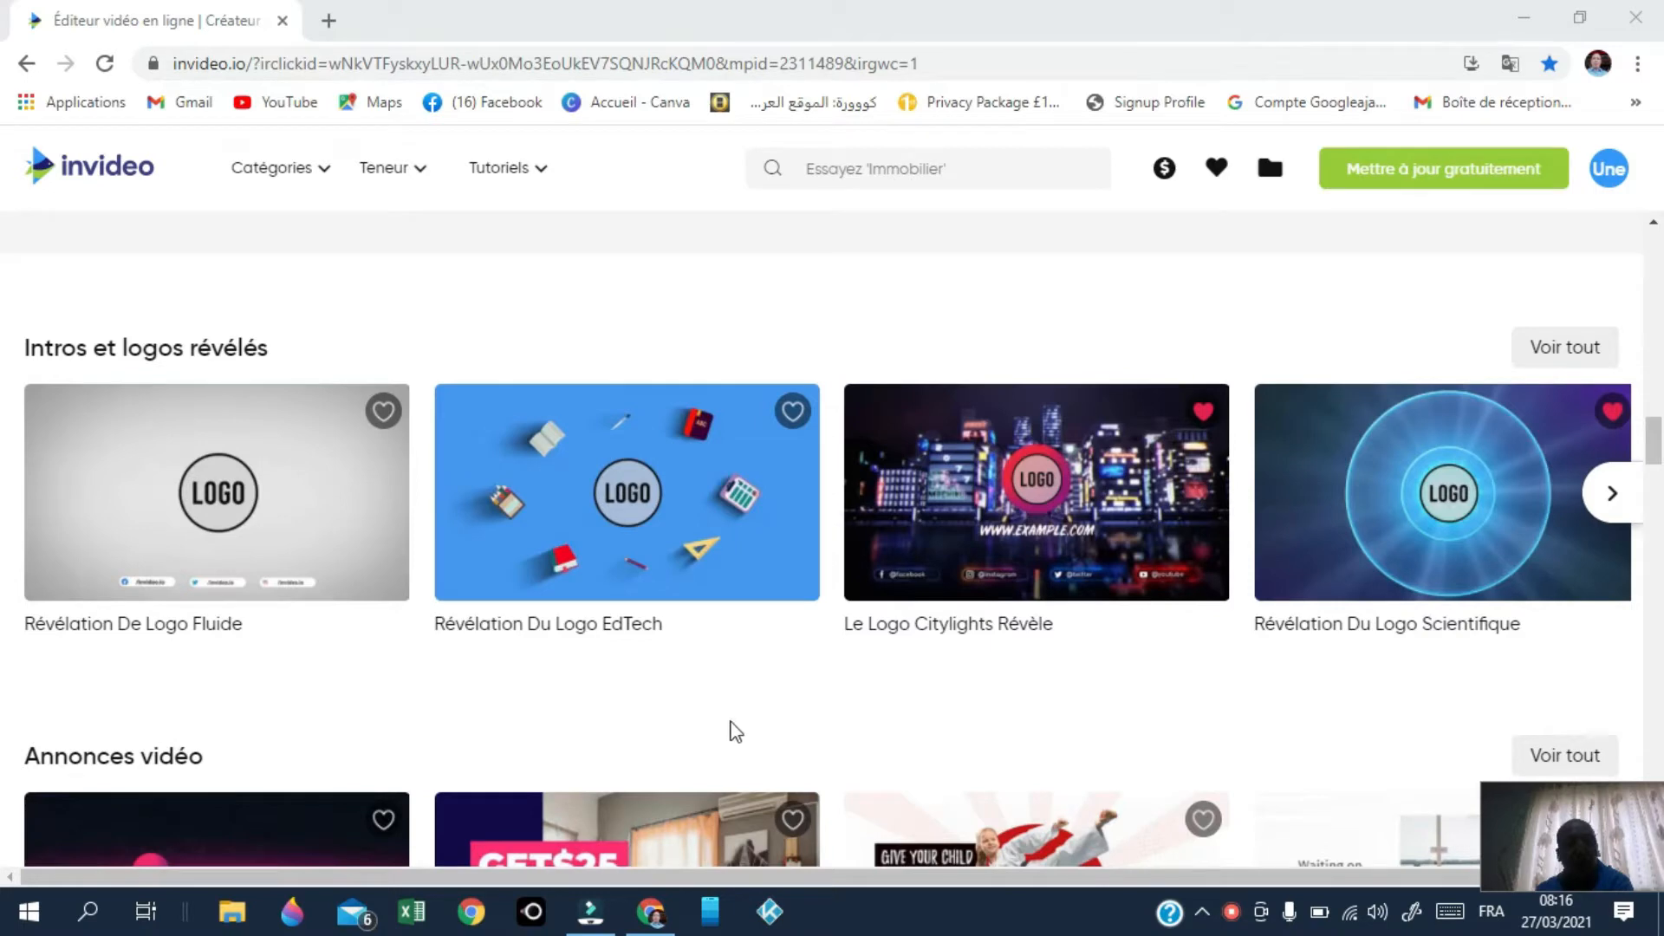
Step: Browse the editor's template rows, then load the InVideo home page in a new browser tab
{"action": "scroll", "coordinate": [832, 723], "scroll_direction": "down", "scroll_amount": 3}
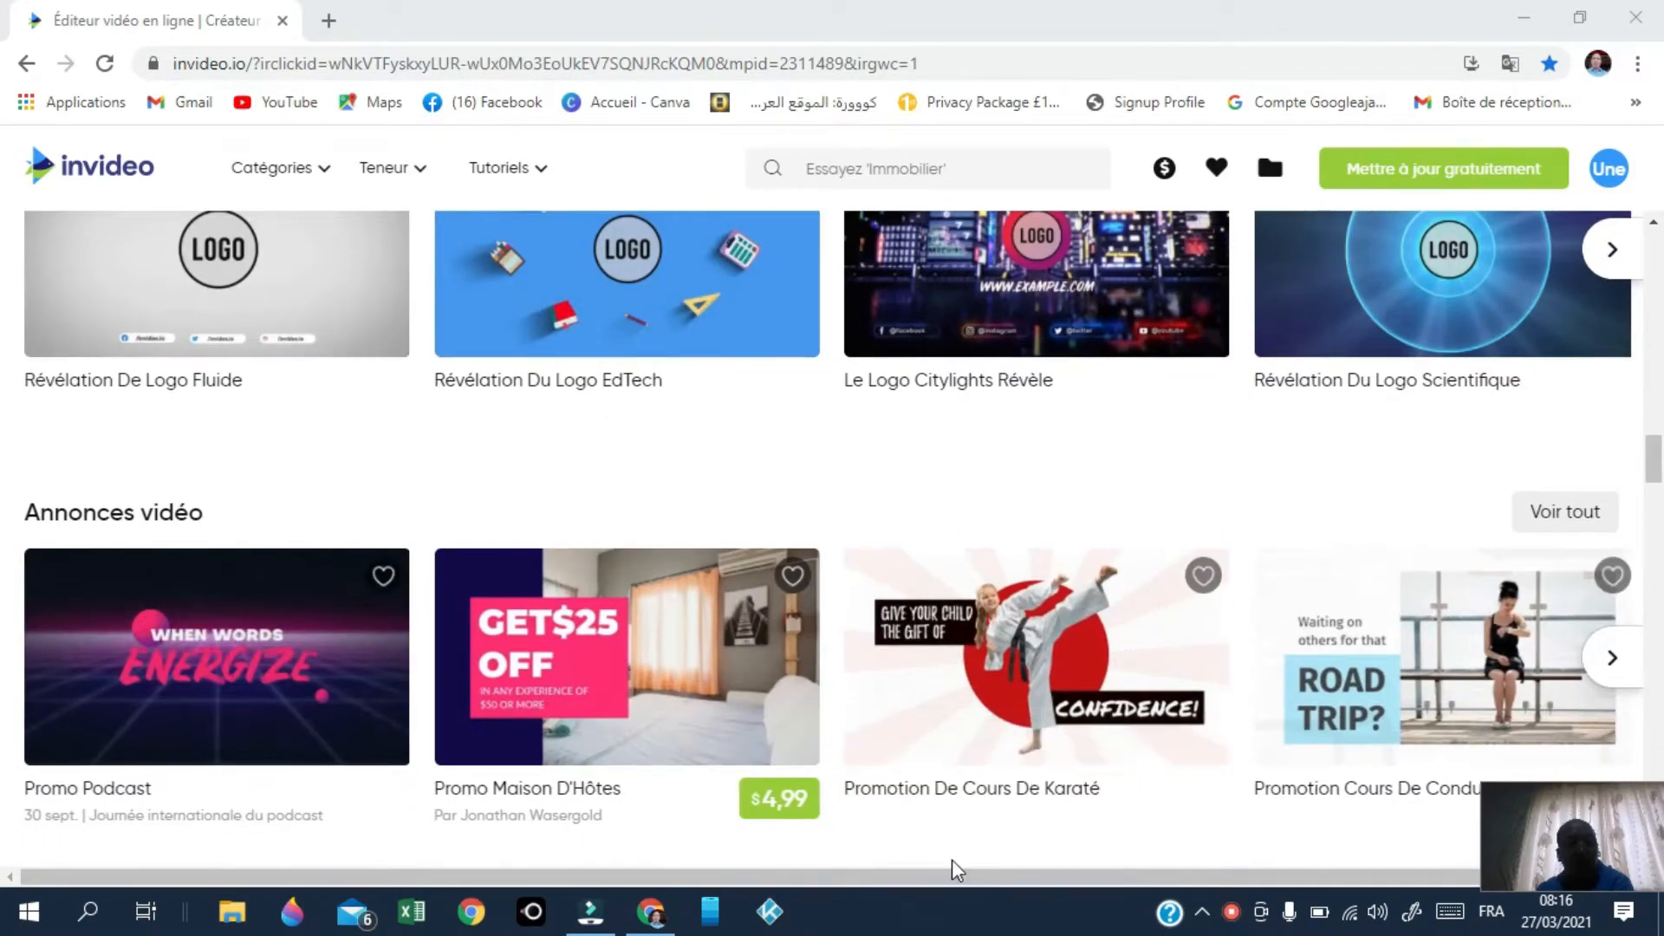
{"action": "scroll", "coordinate": [935, 836], "scroll_direction": "down", "scroll_amount": 3}
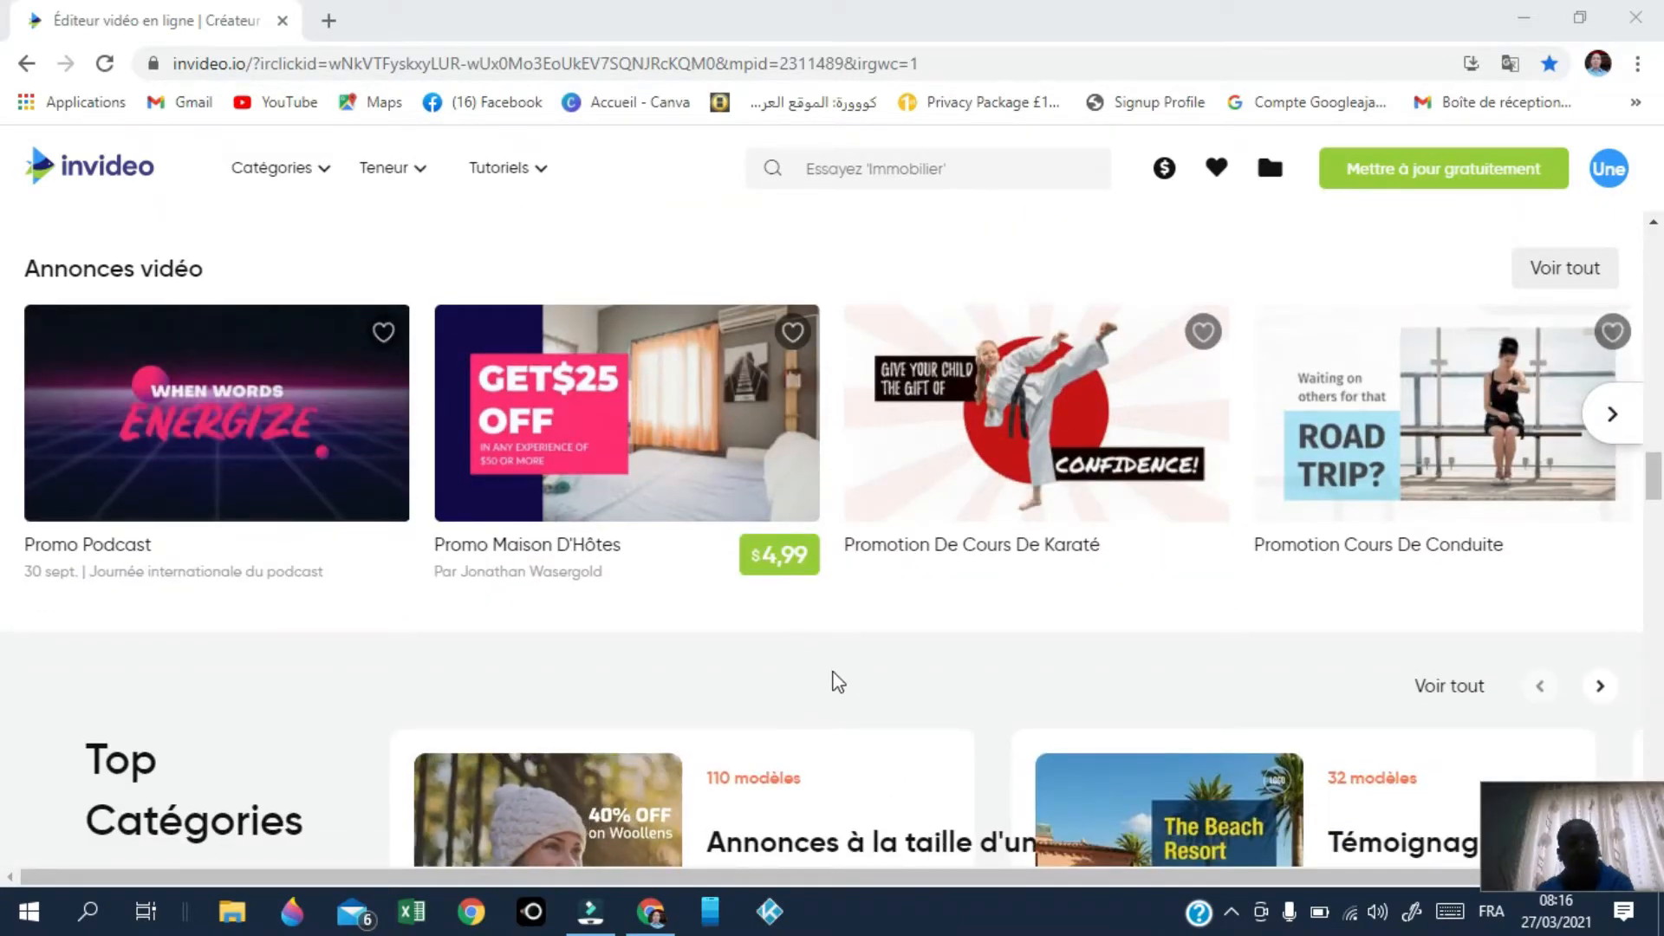
{"action": "scroll", "coordinate": [838, 682], "scroll_direction": "down", "scroll_amount": 2}
{"action": "scroll", "coordinate": [866, 659], "scroll_direction": "down", "scroll_amount": 7}
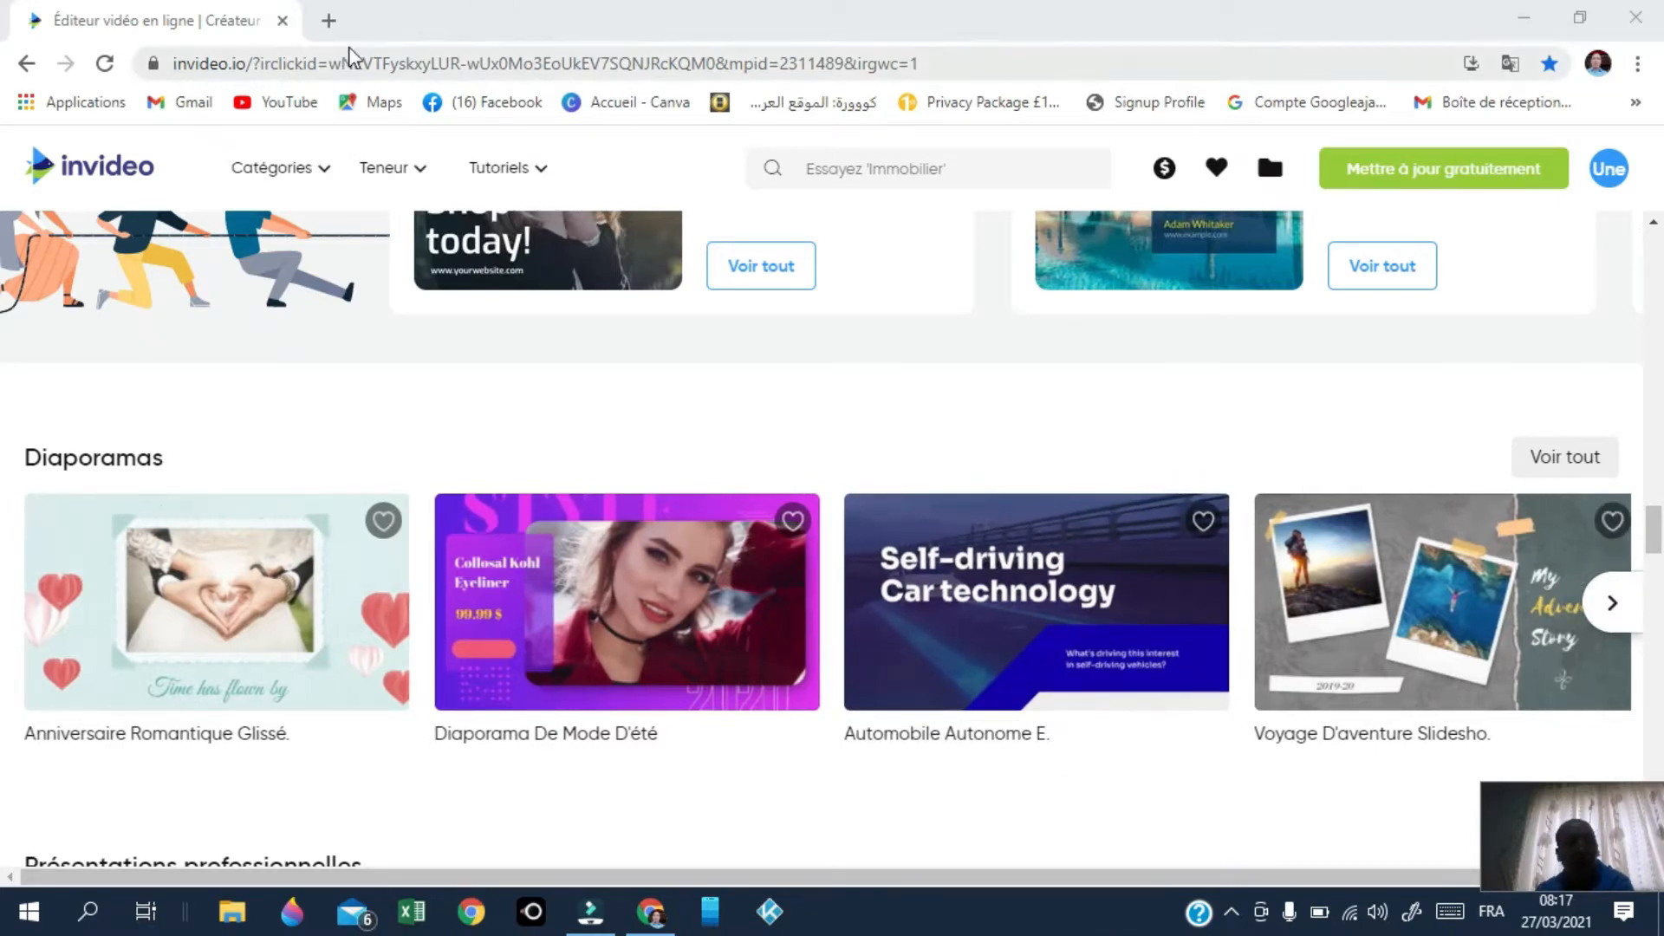
{"action": "left_click", "coordinate": [330, 21]}
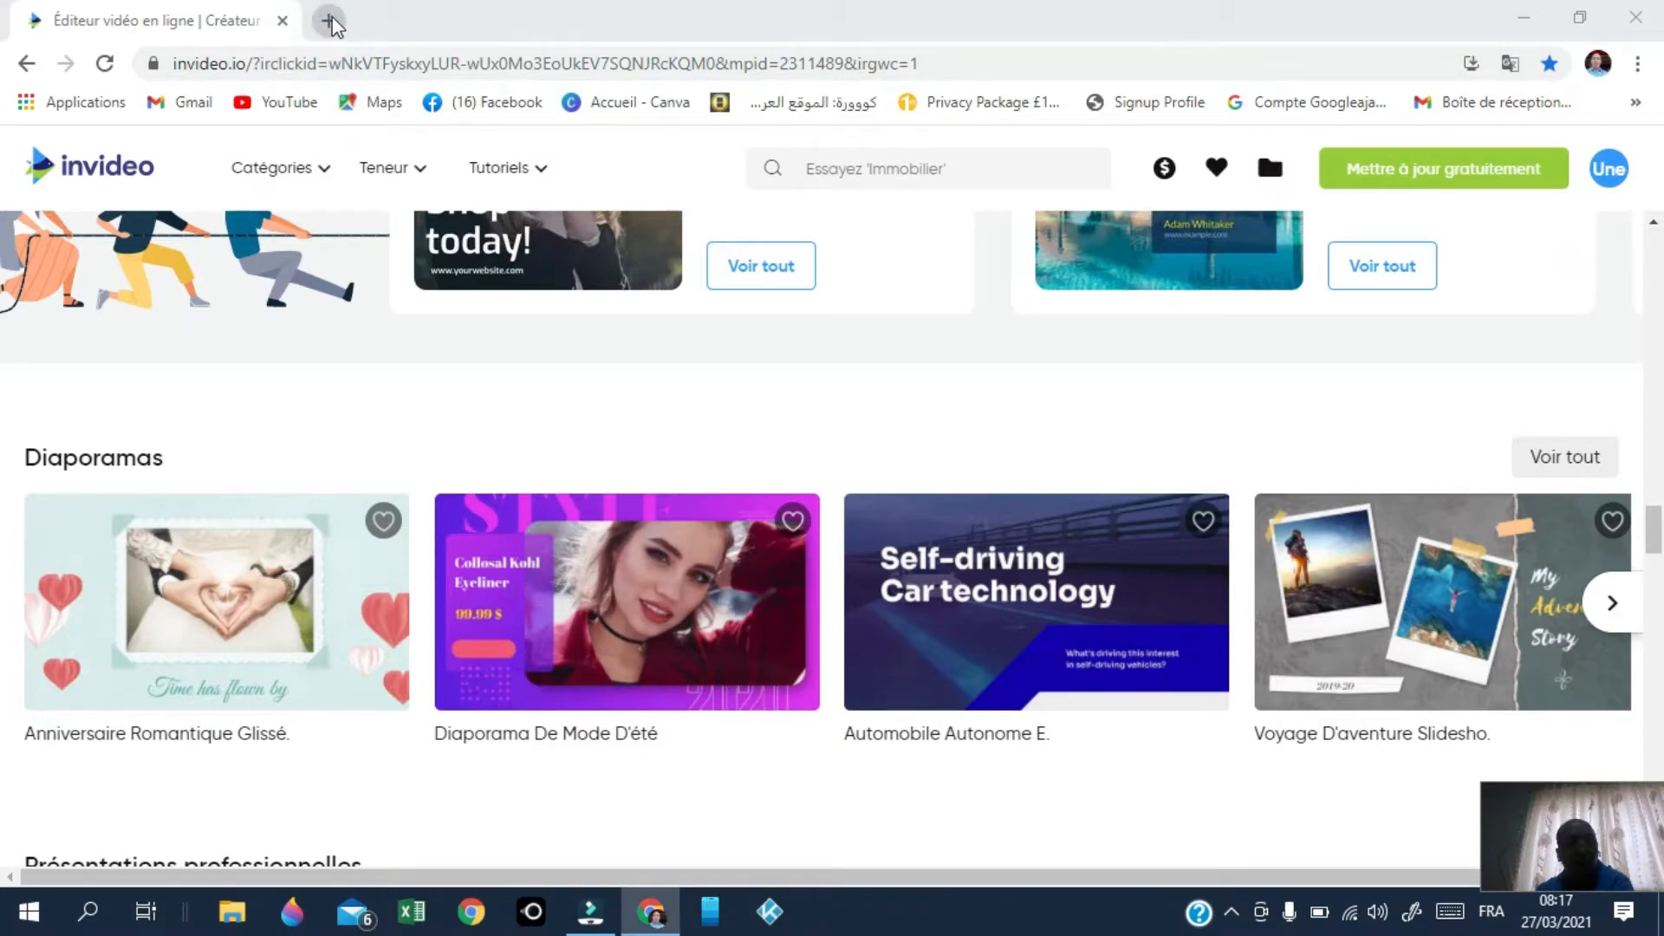
{"action": "left_click", "coordinate": [330, 21]}
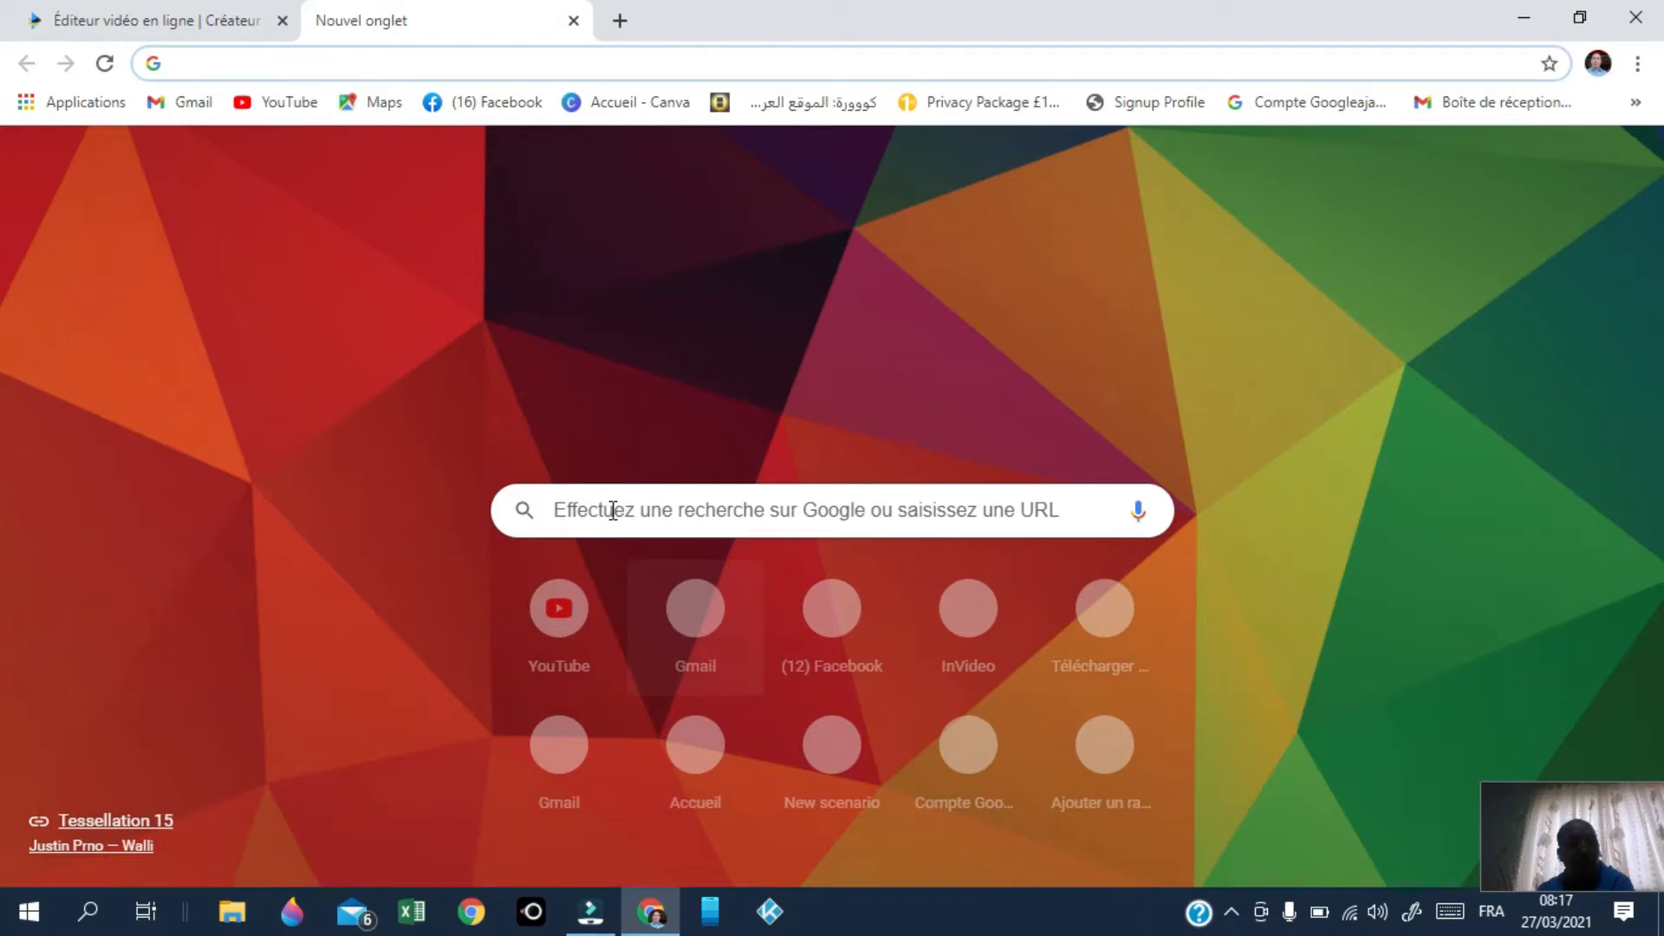
{"action": "left_click", "coordinate": [968, 607]}
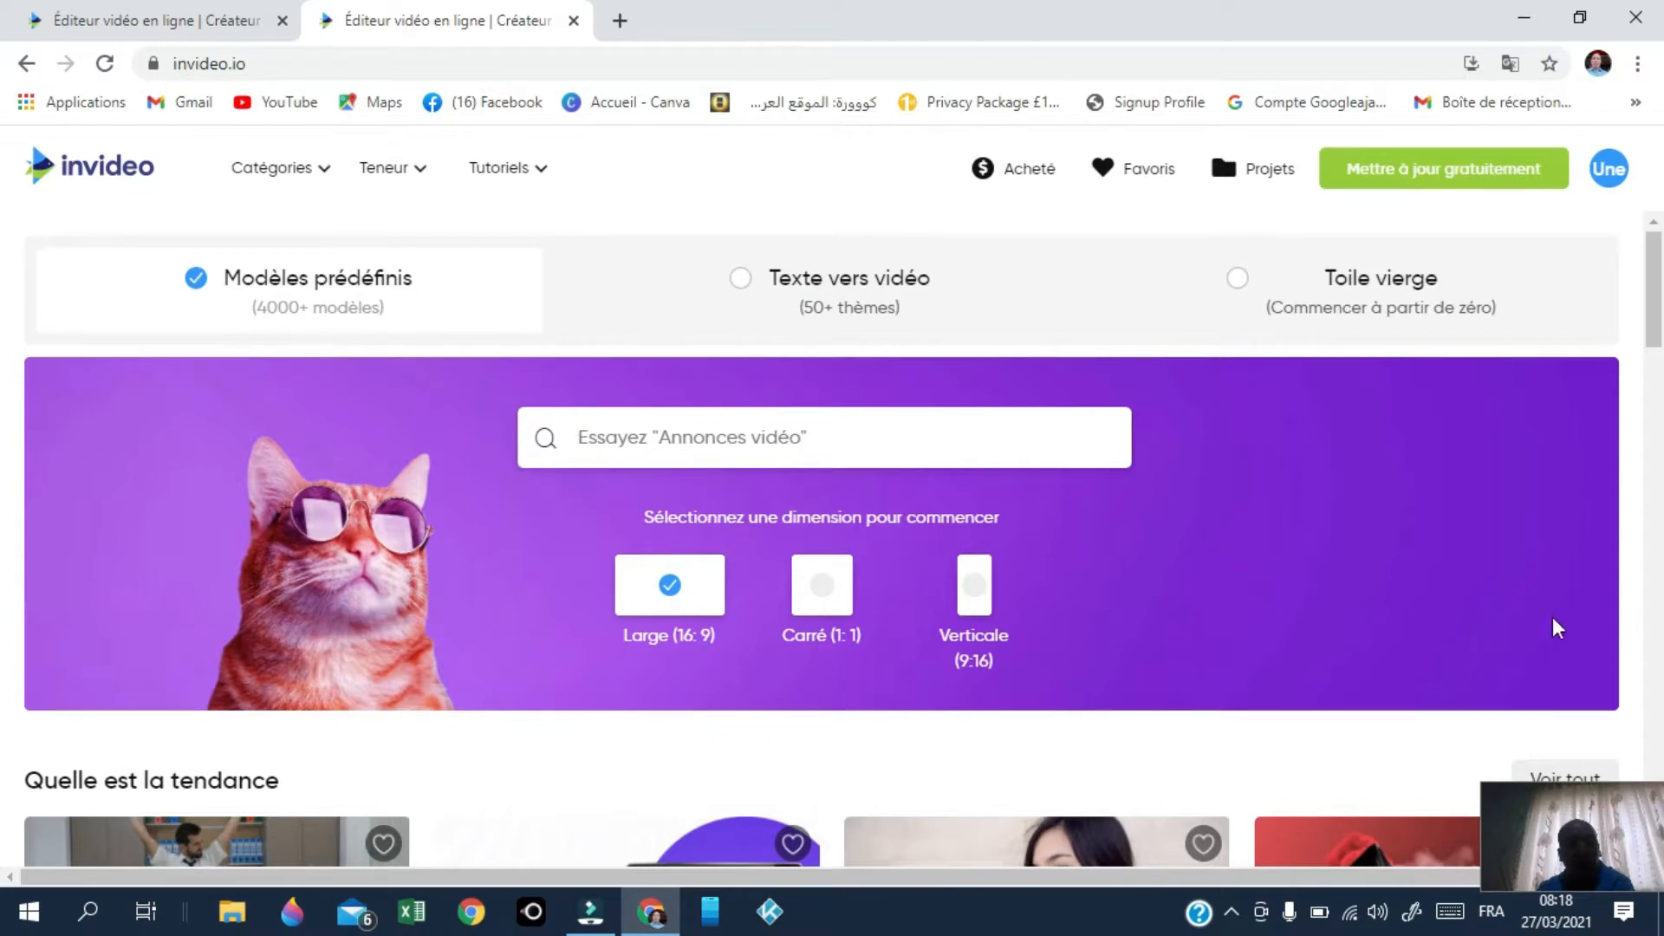
Step: Scroll the template categories down to Annonces longues and preview the 4th of July guitar sale card
{"action": "scroll", "coordinate": [1268, 598], "scroll_direction": "down", "scroll_amount": 4}
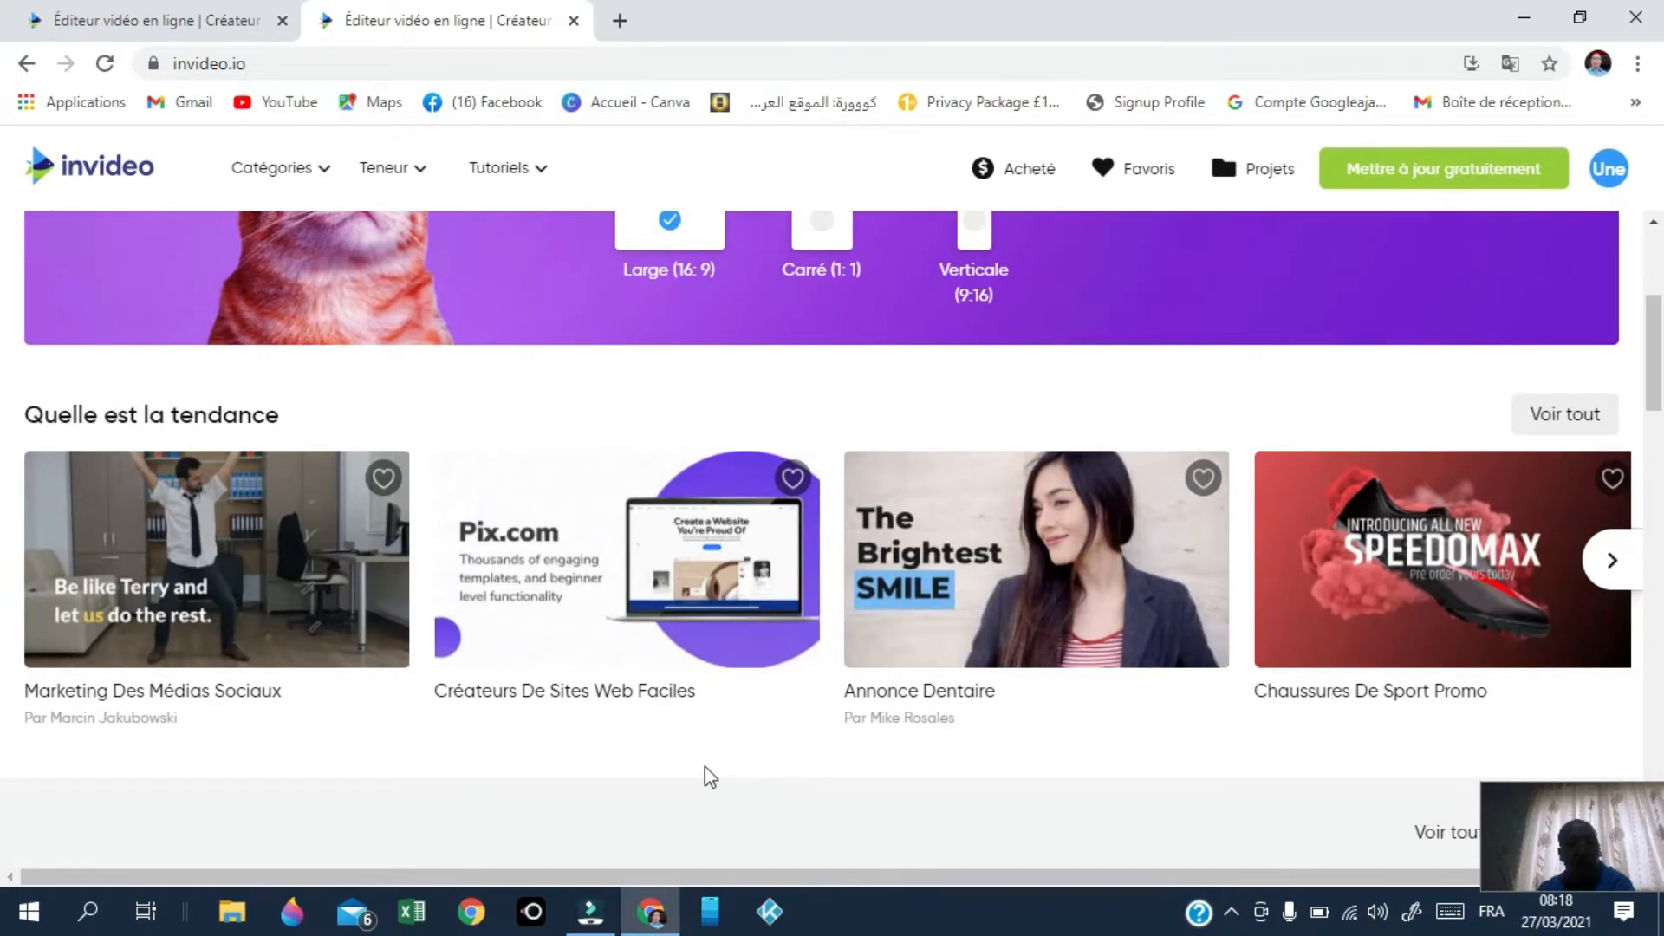
{"action": "scroll", "coordinate": [888, 741], "scroll_direction": "down", "scroll_amount": 4}
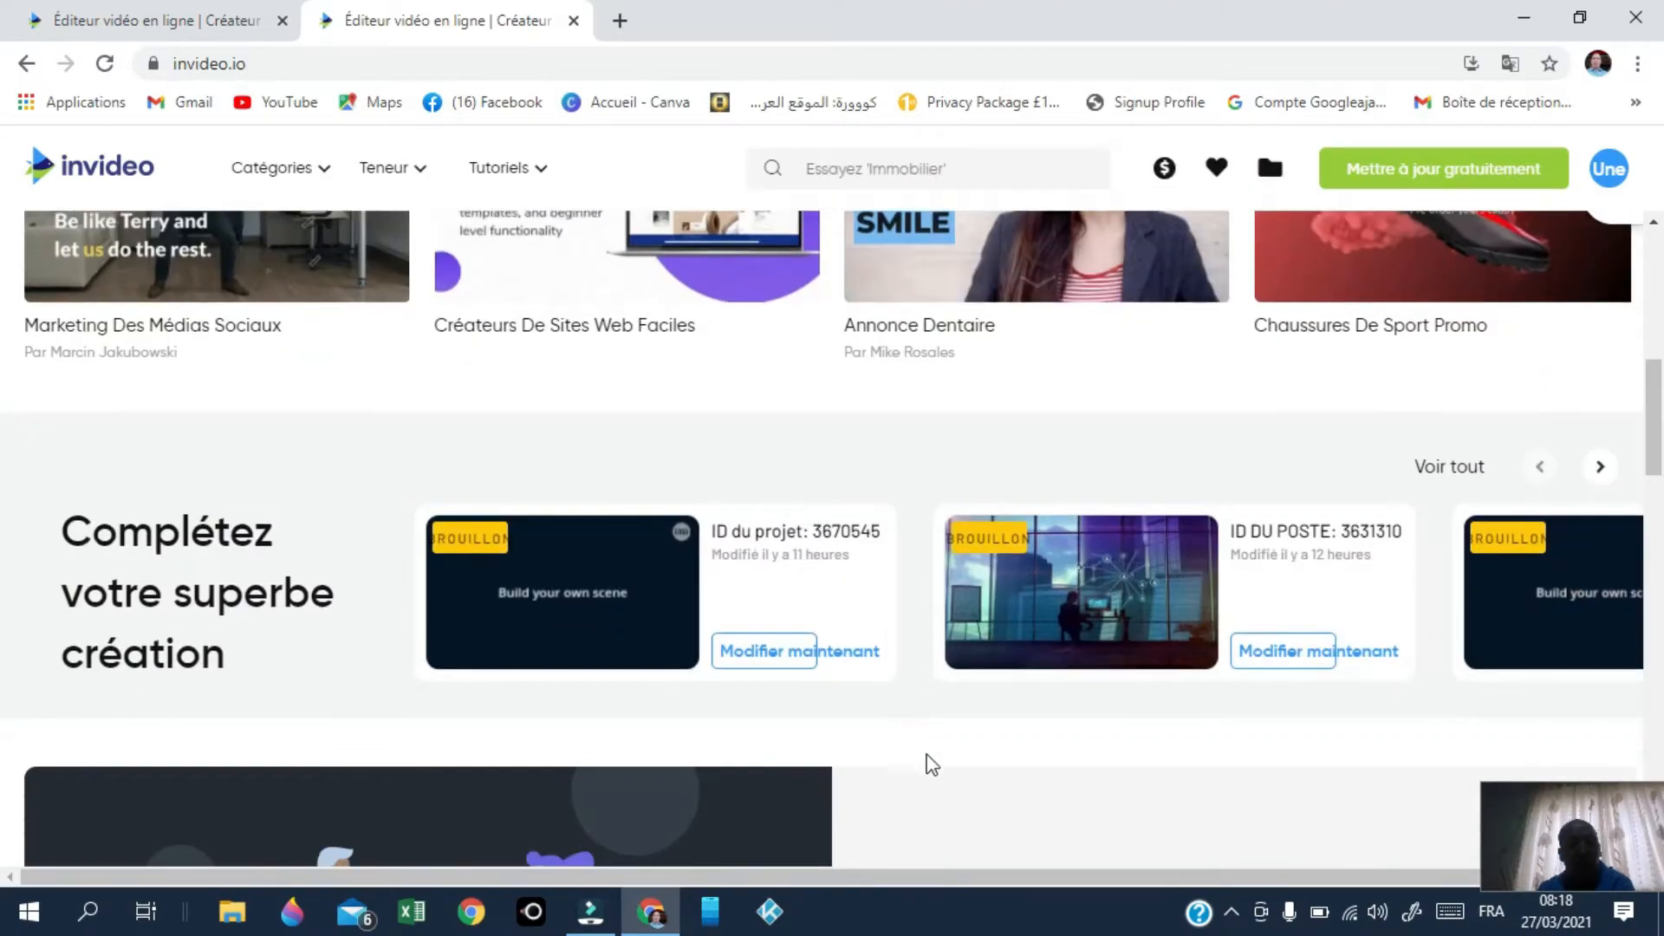
{"action": "scroll", "coordinate": [947, 758], "scroll_direction": "down", "scroll_amount": 3}
{"action": "scroll", "coordinate": [975, 606], "scroll_direction": "down", "scroll_amount": 4}
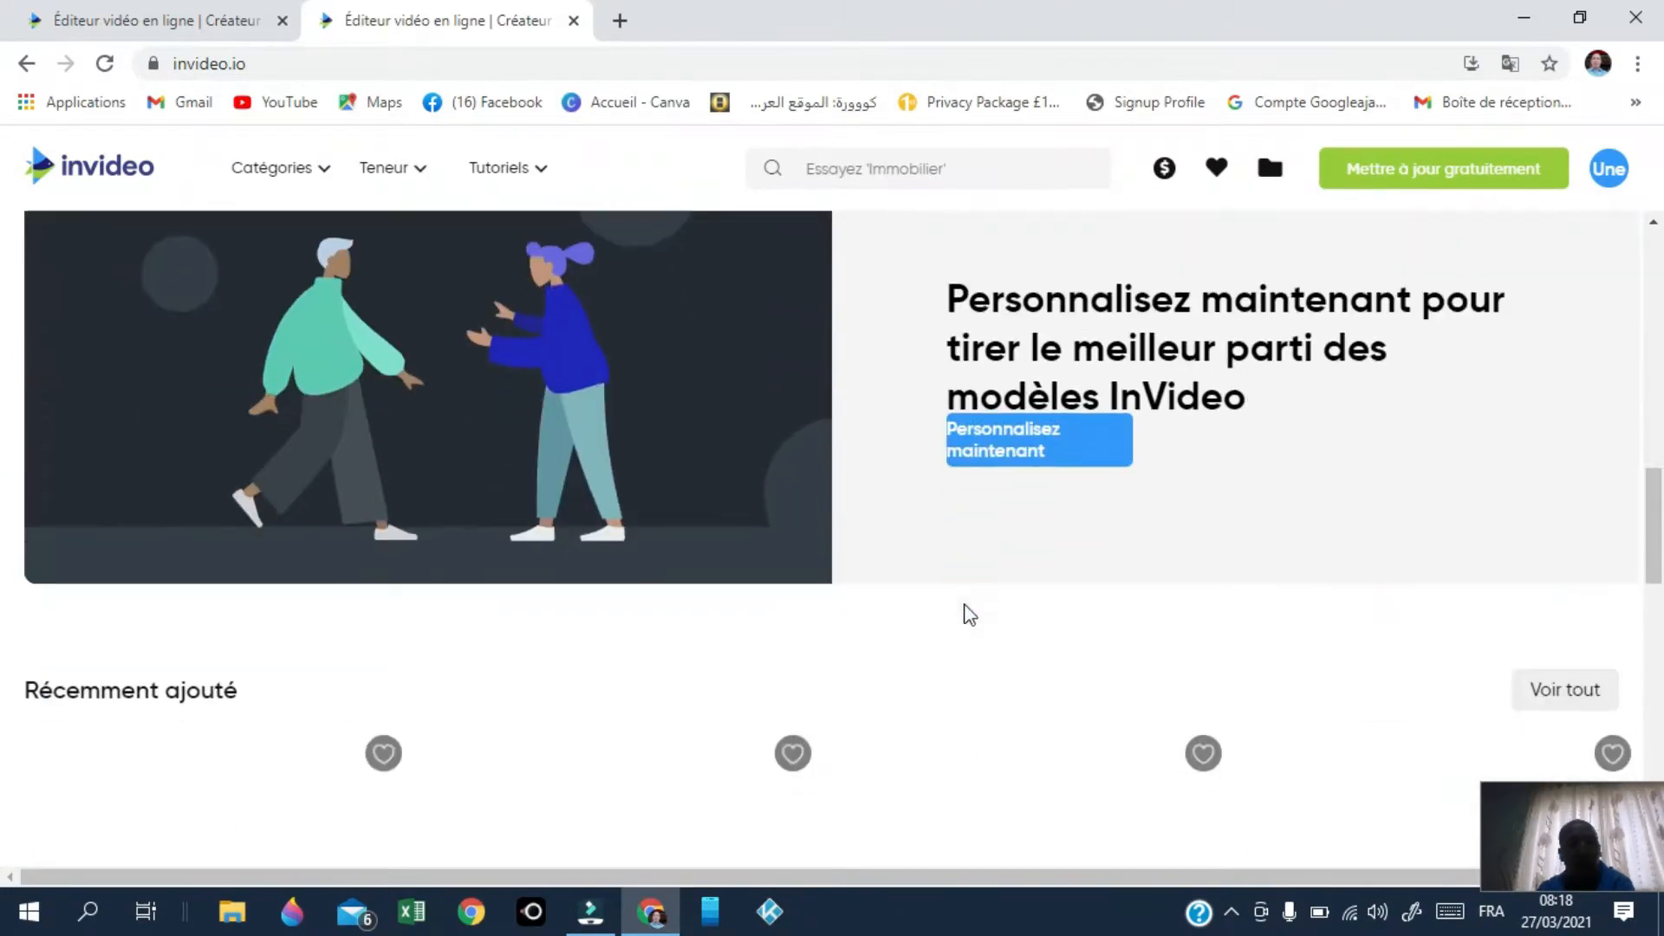
{"action": "scroll", "coordinate": [965, 616], "scroll_direction": "down", "scroll_amount": 3}
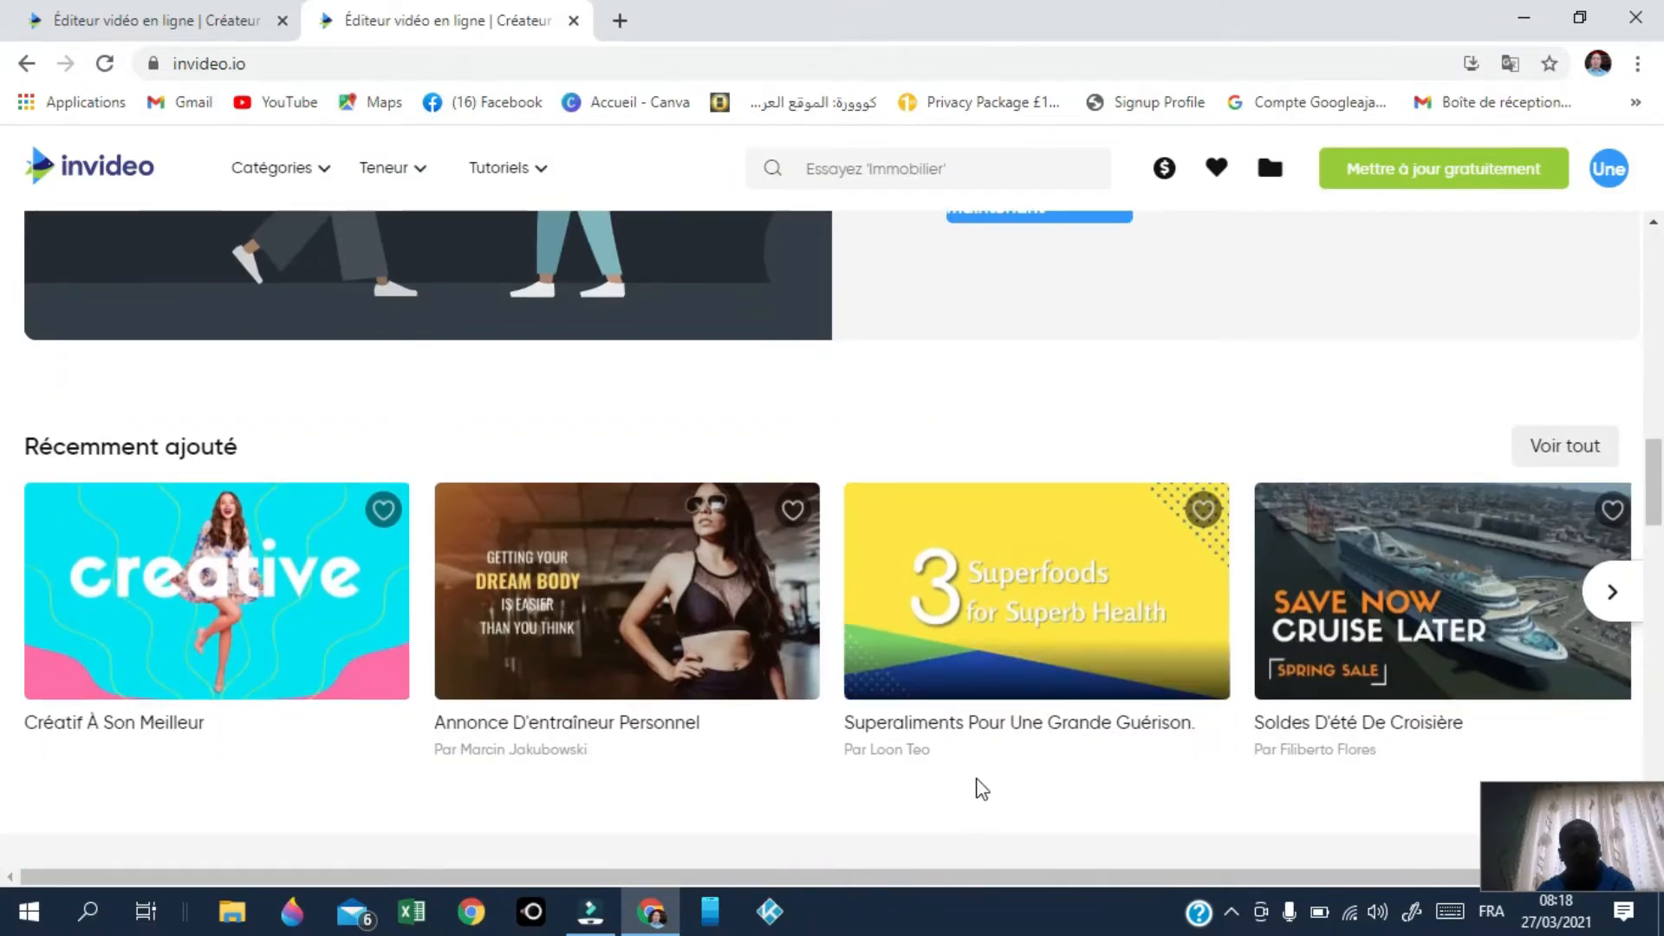
{"action": "scroll", "coordinate": [893, 788], "scroll_direction": "up", "scroll_amount": 7}
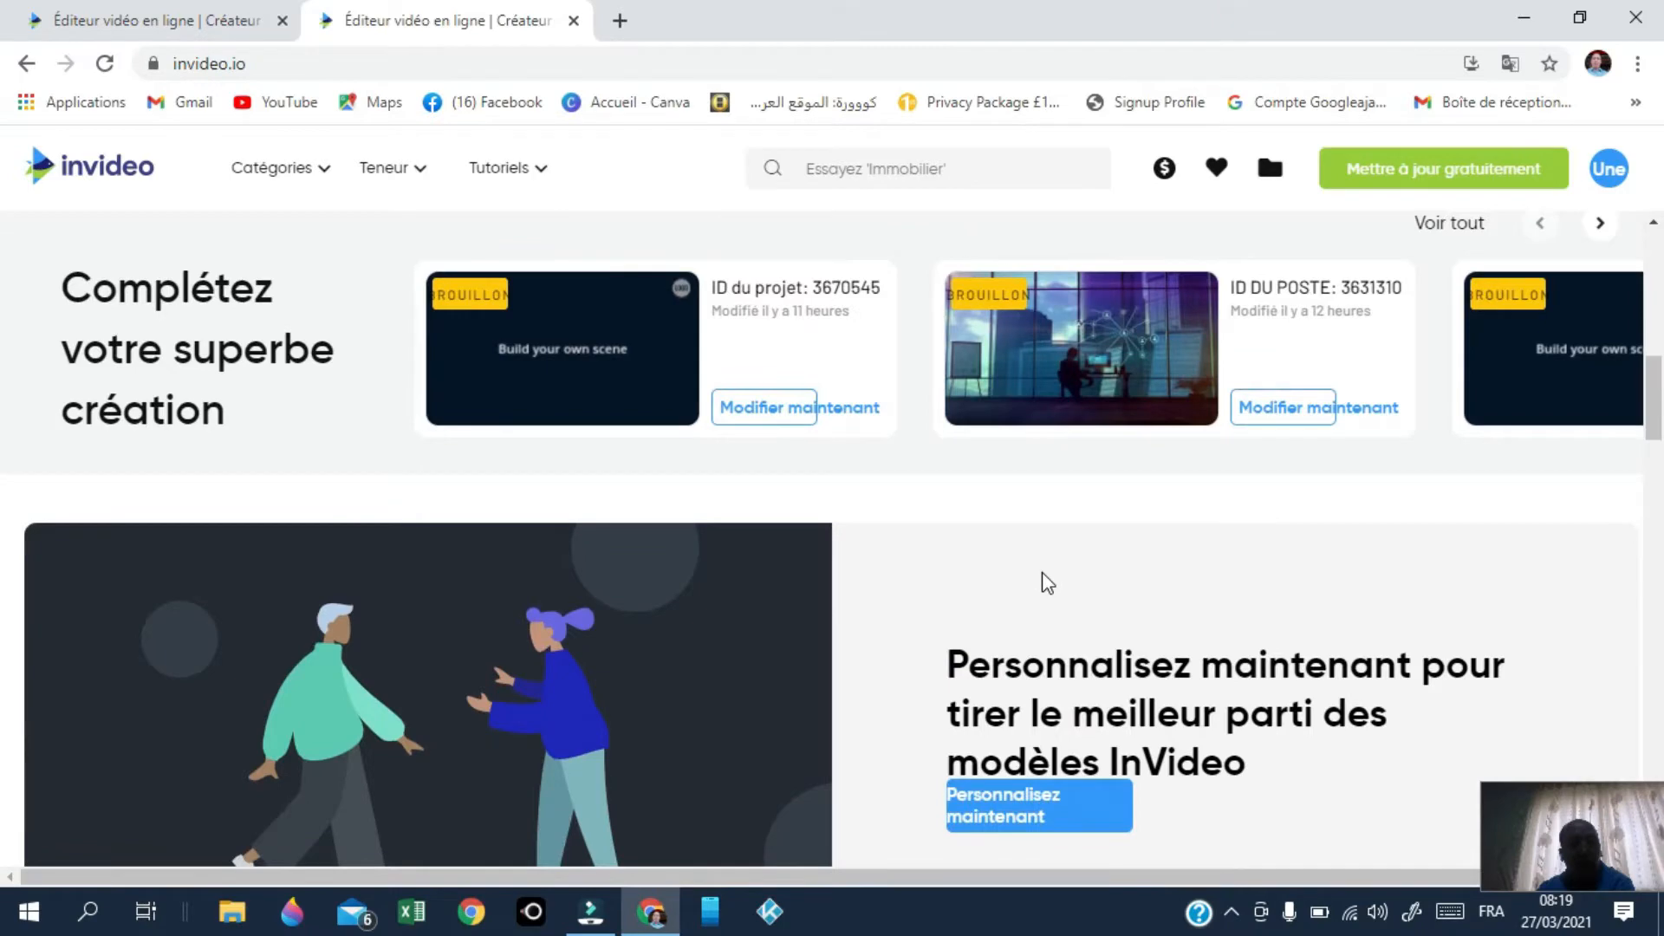
{"action": "scroll", "coordinate": [1046, 582], "scroll_direction": "up", "scroll_amount": 5}
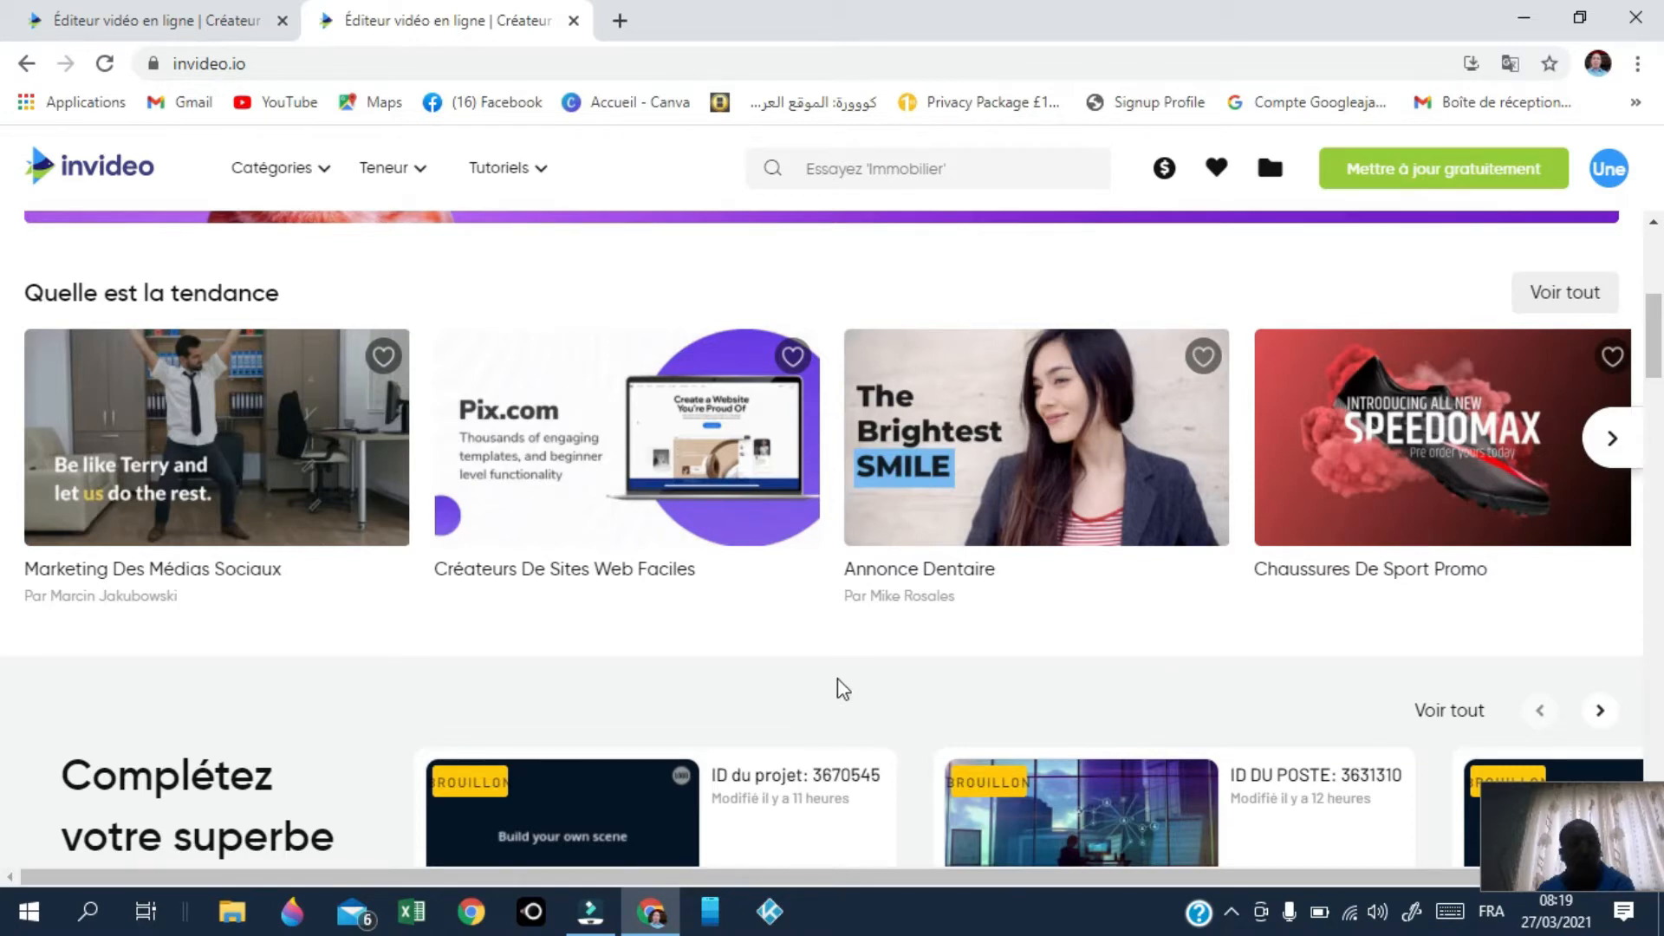
{"action": "scroll", "coordinate": [841, 685], "scroll_direction": "down", "scroll_amount": 10}
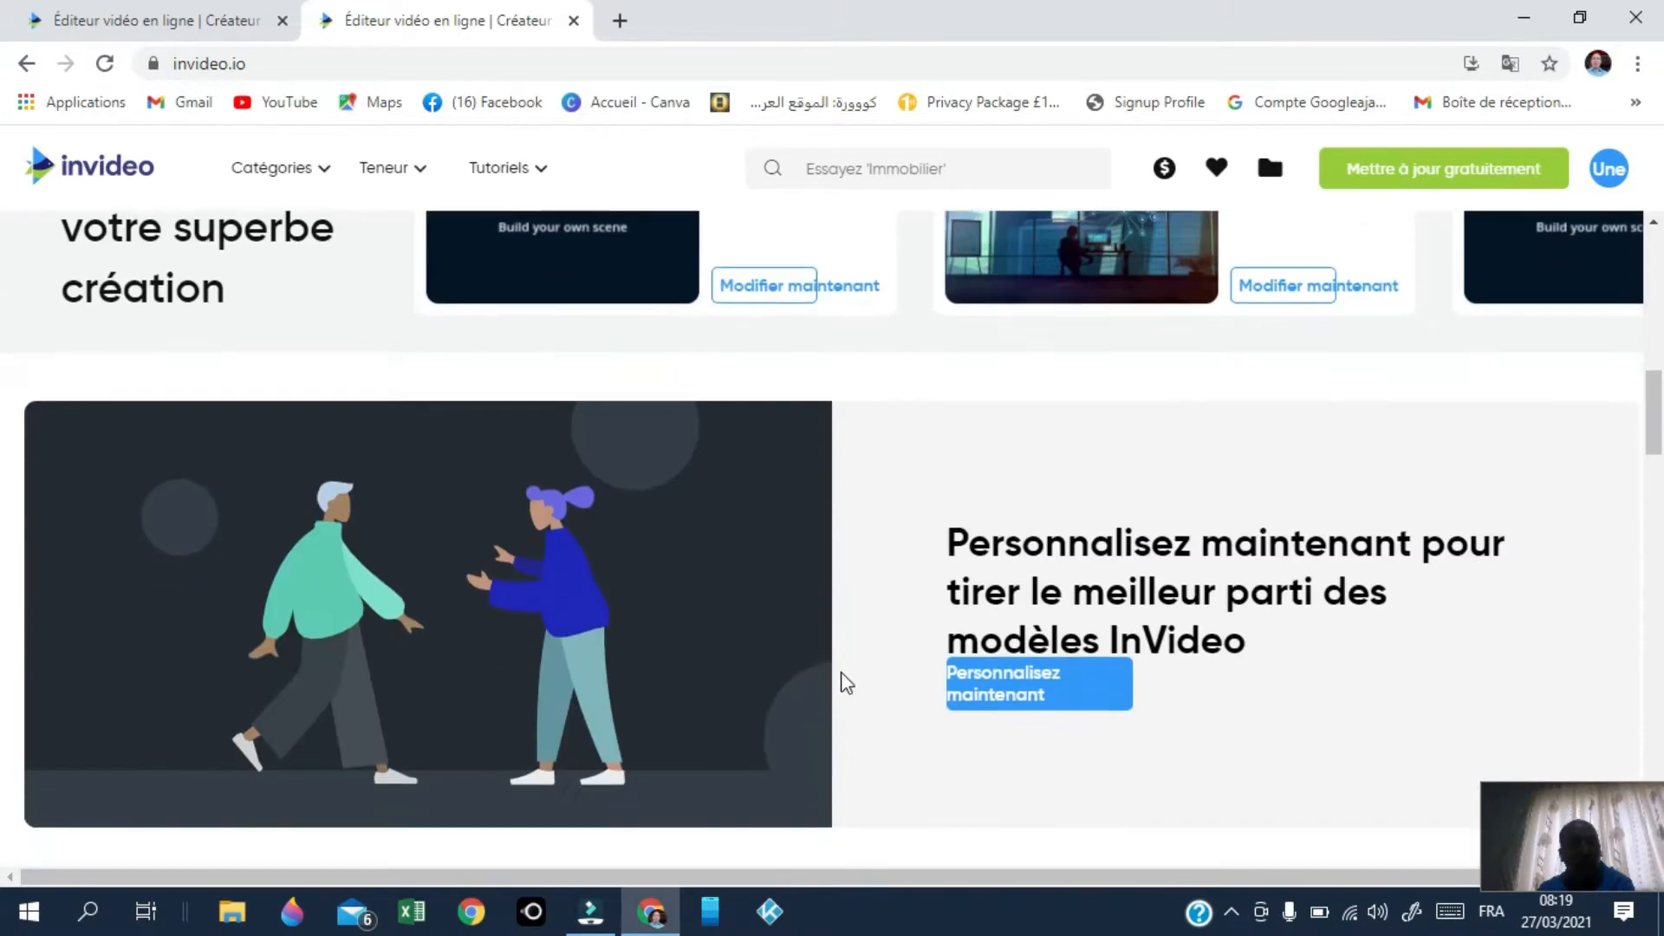
{"action": "scroll", "coordinate": [849, 685], "scroll_direction": "down", "scroll_amount": 2}
{"action": "scroll", "coordinate": [849, 685], "scroll_direction": "up", "scroll_amount": 2}
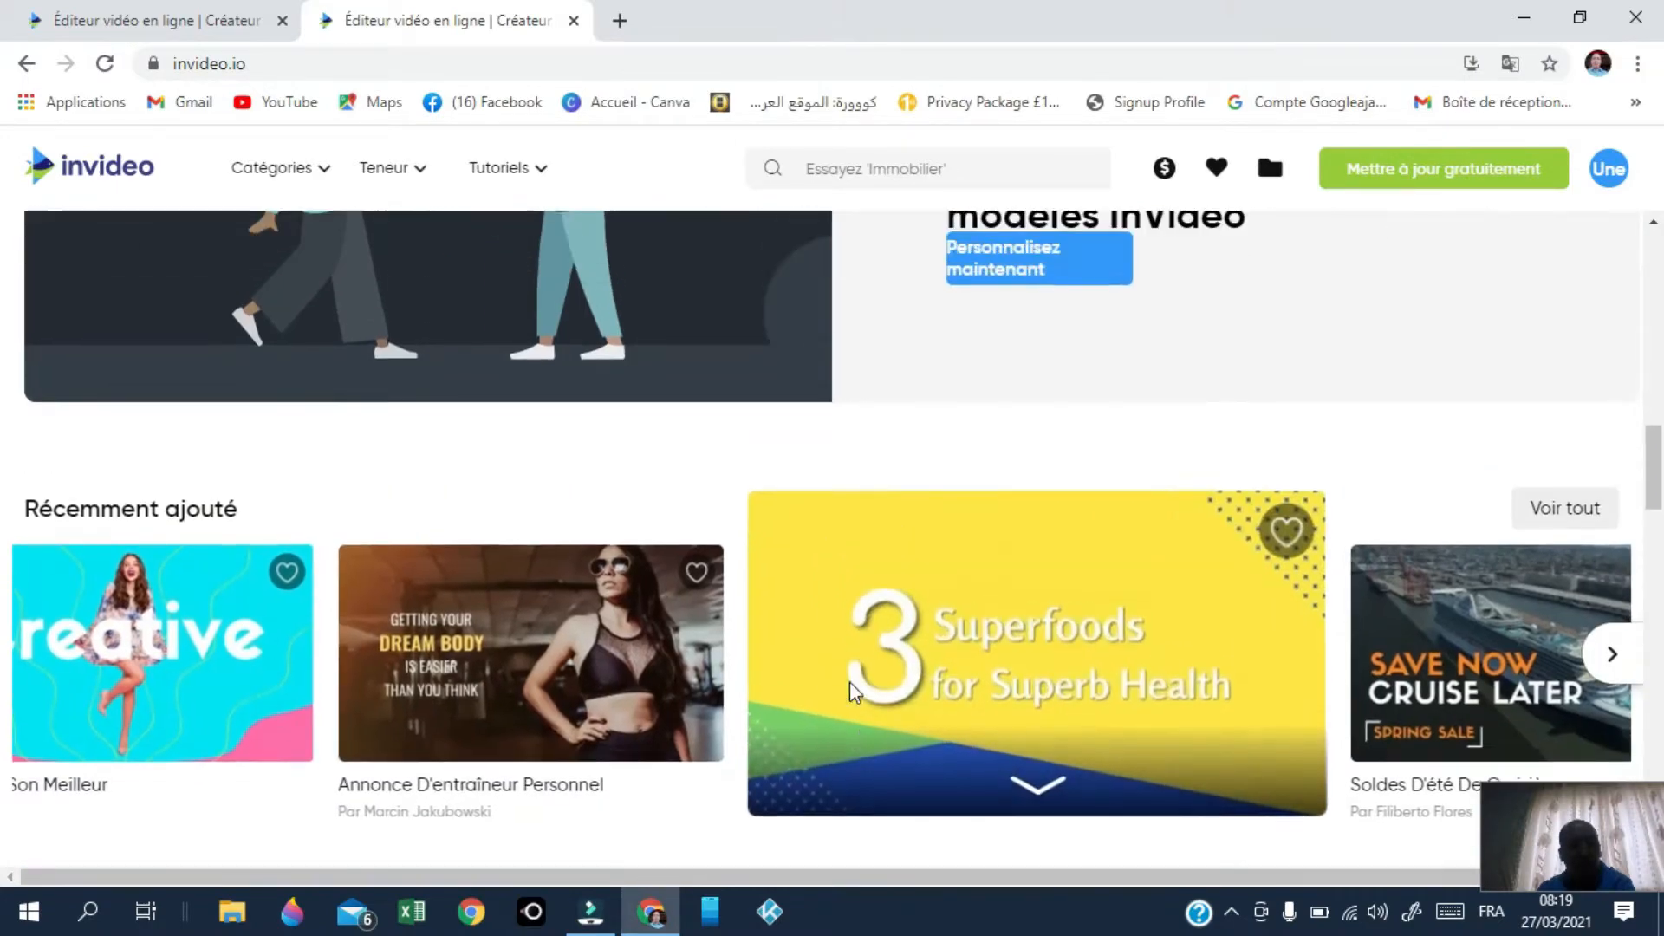
{"action": "scroll", "coordinate": [876, 668], "scroll_direction": "down", "scroll_amount": 4}
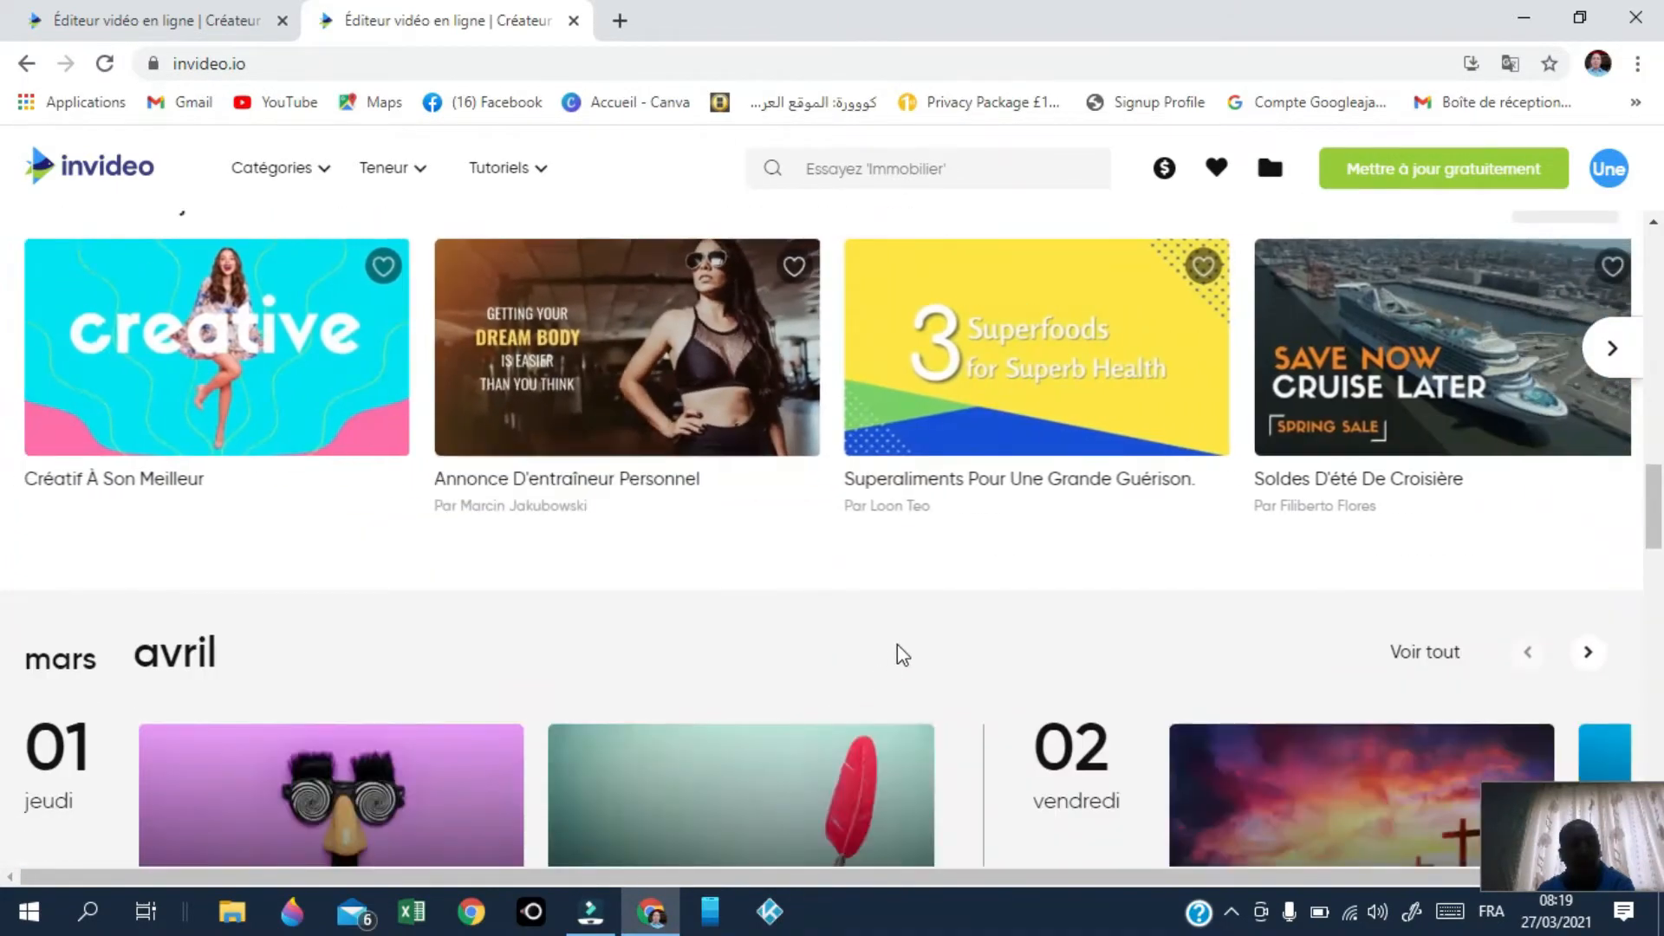
{"action": "scroll", "coordinate": [897, 643], "scroll_direction": "down", "scroll_amount": 4}
{"action": "scroll", "coordinate": [985, 667], "scroll_direction": "down", "scroll_amount": 6}
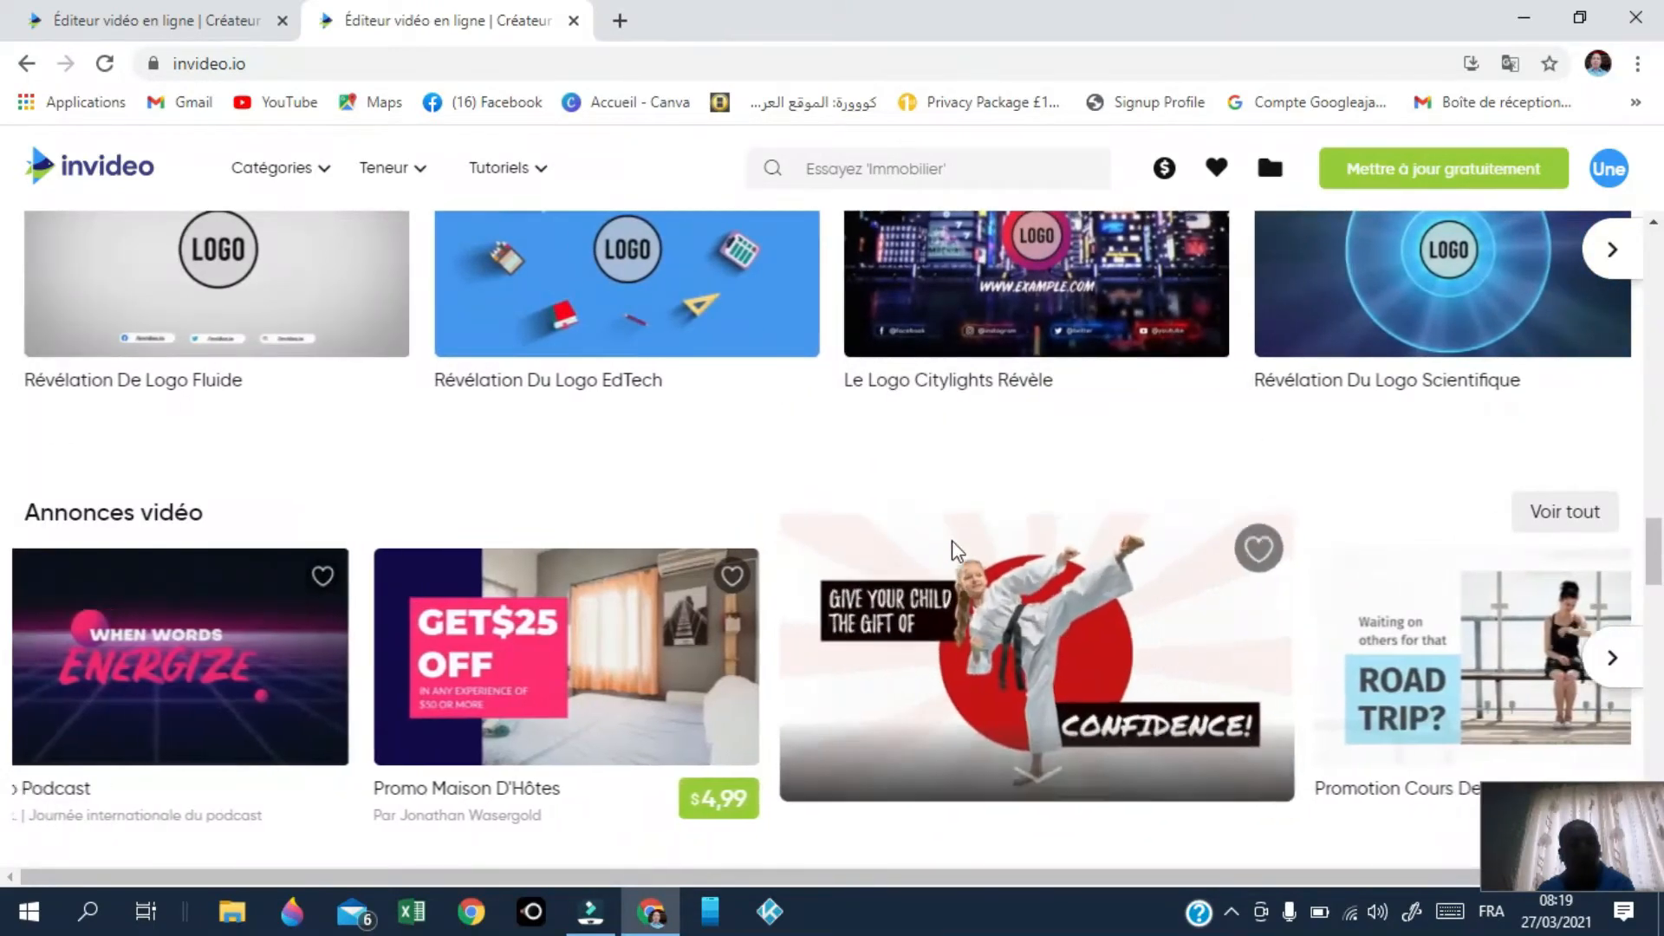
{"action": "scroll", "coordinate": [954, 539], "scroll_direction": "down", "scroll_amount": 4}
{"action": "scroll", "coordinate": [965, 577], "scroll_direction": "down", "scroll_amount": 3}
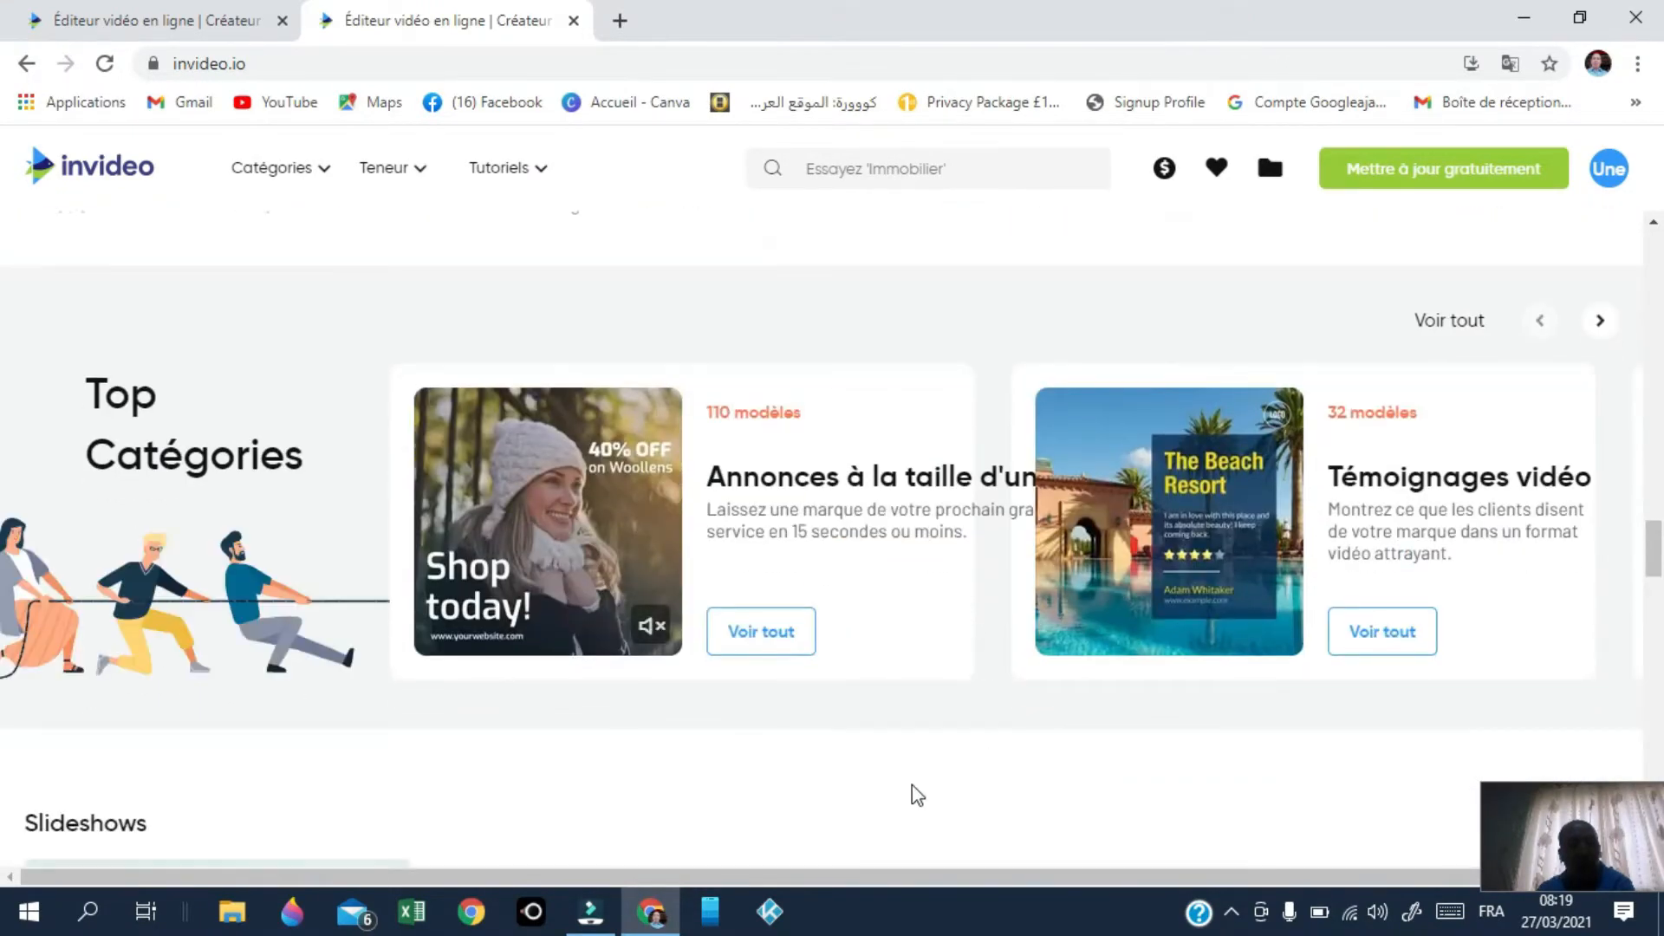
{"action": "scroll", "coordinate": [913, 791], "scroll_direction": "down", "scroll_amount": 4}
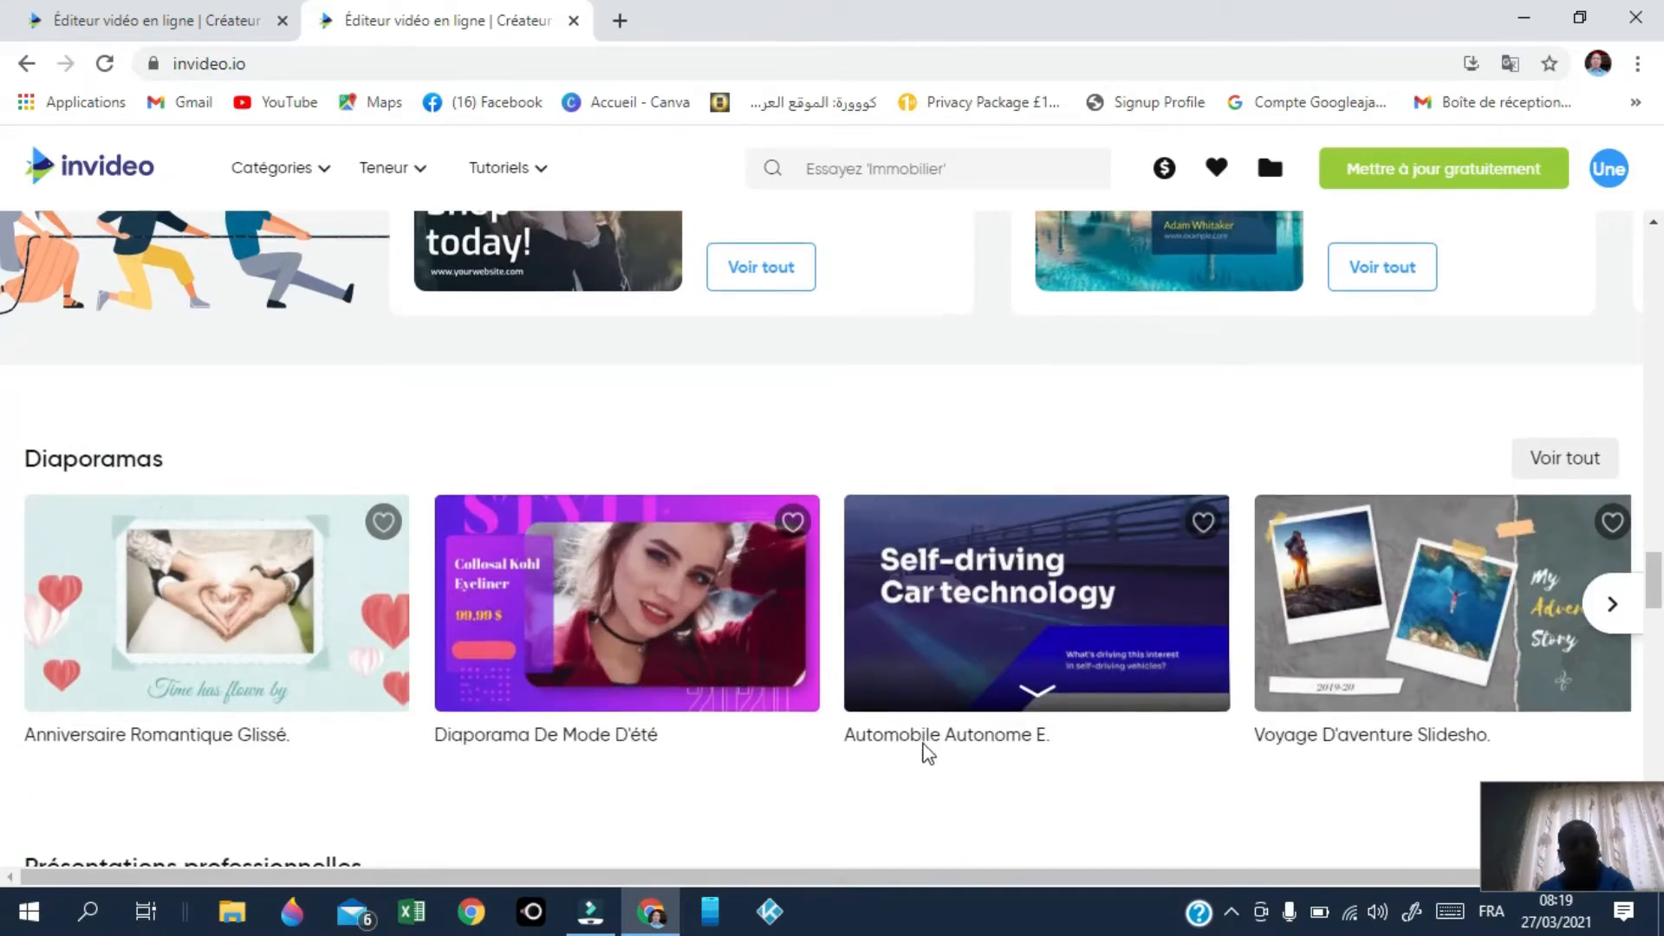
{"action": "scroll", "coordinate": [936, 745], "scroll_direction": "down", "scroll_amount": 4}
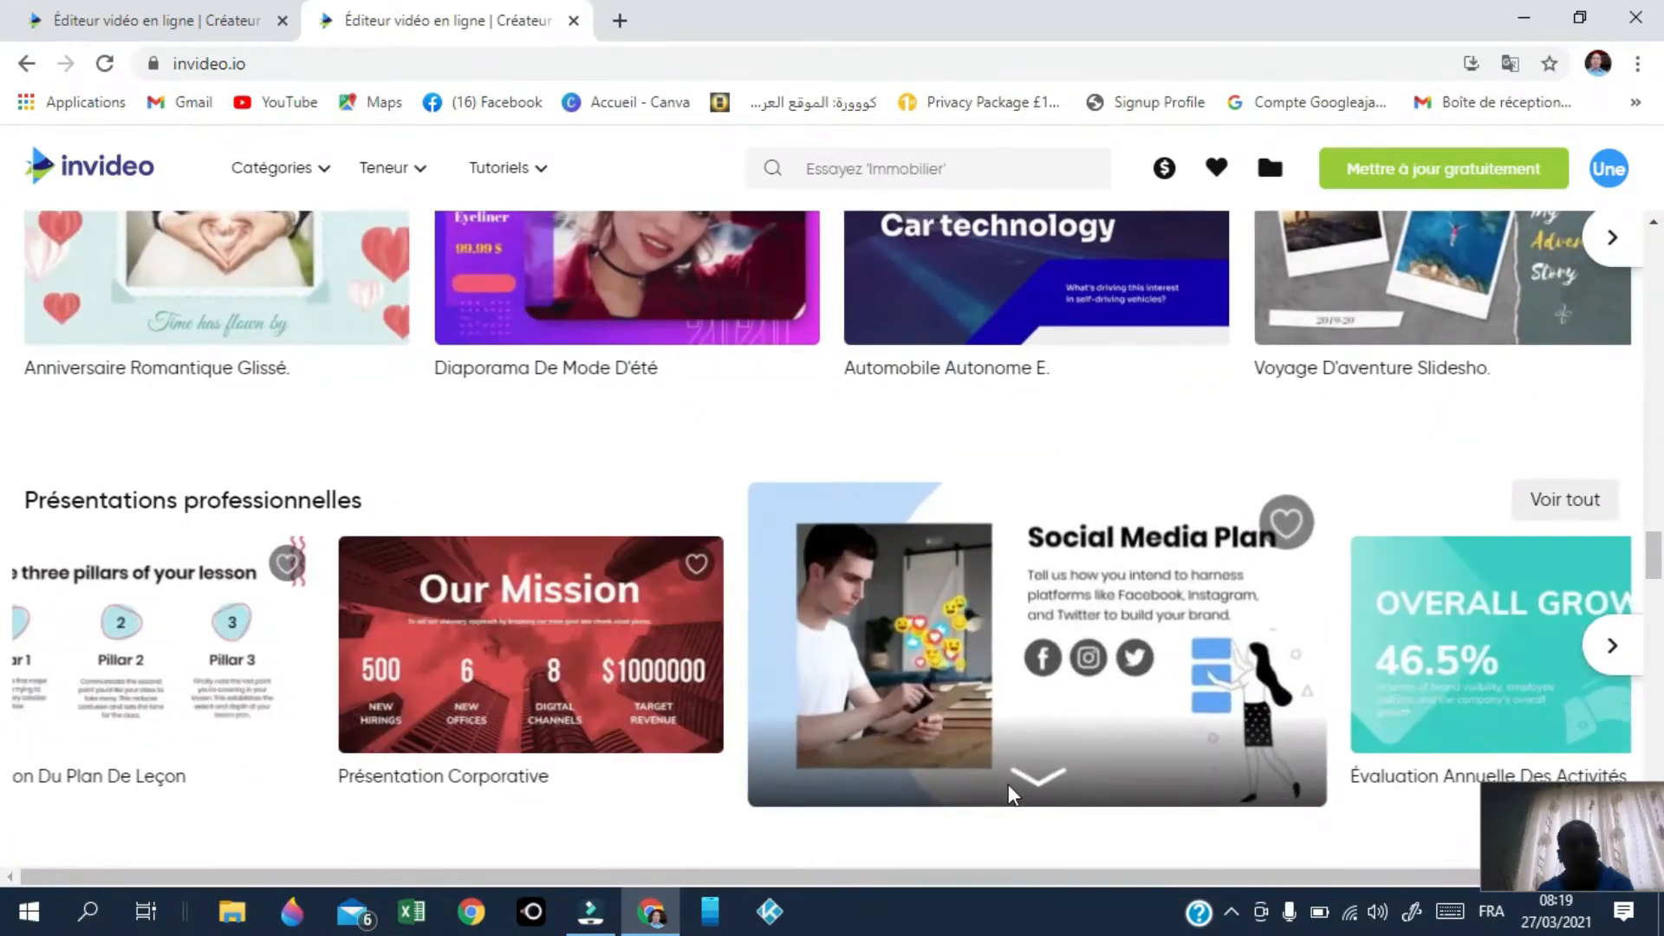
{"action": "scroll", "coordinate": [1007, 783], "scroll_direction": "down", "scroll_amount": 8}
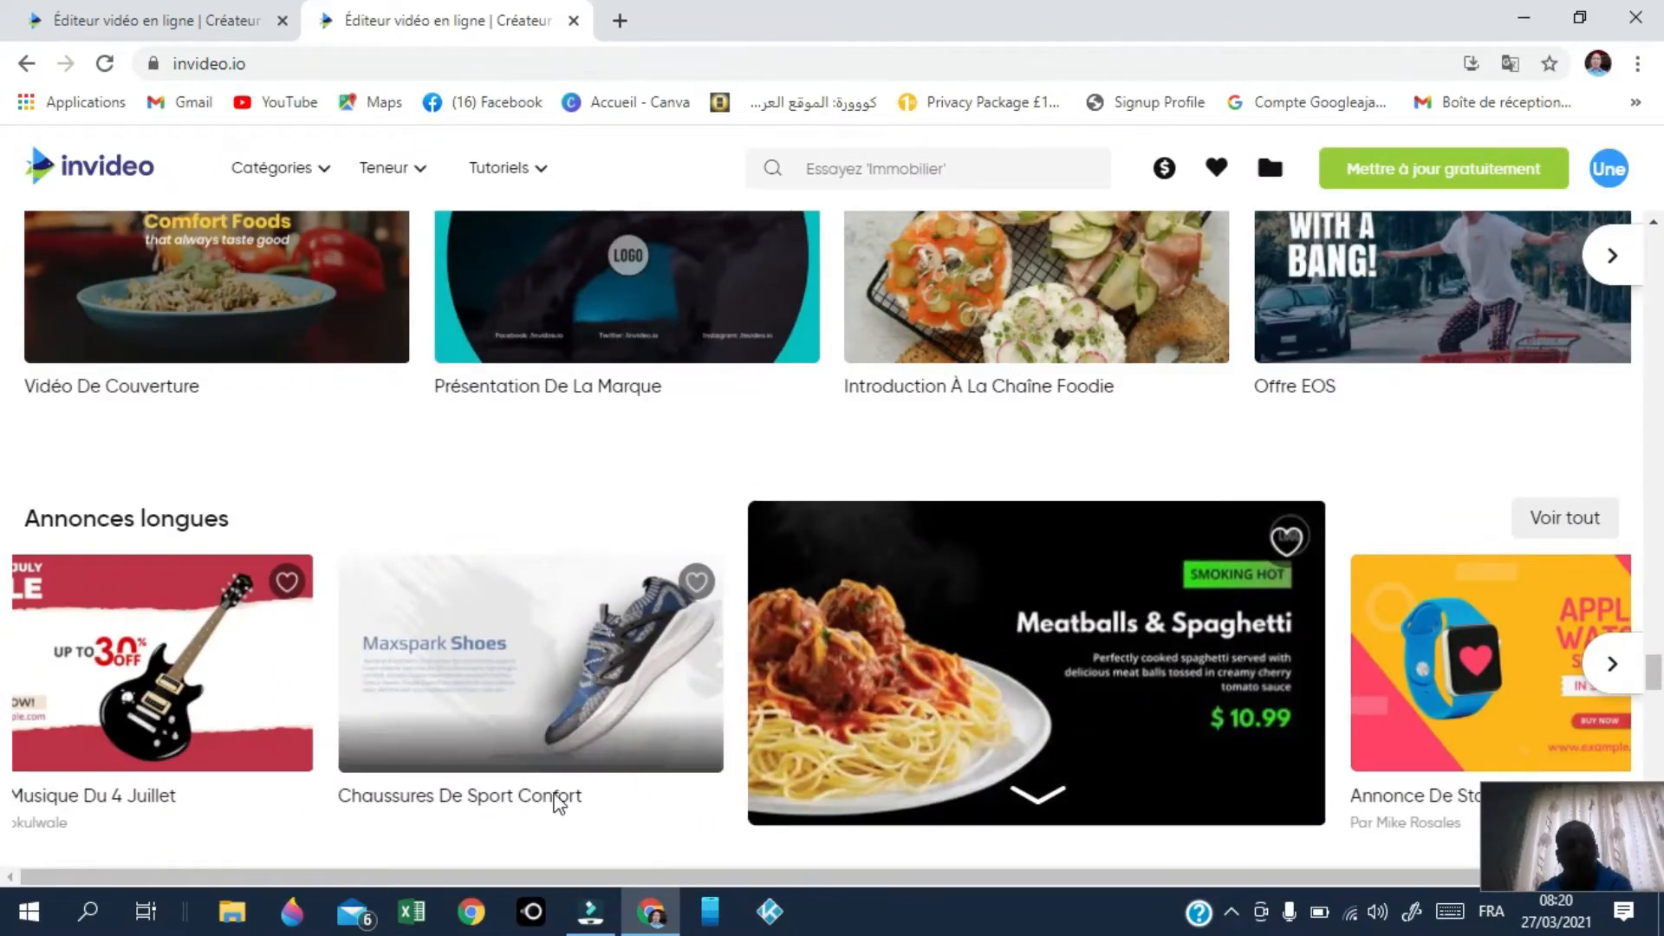
{"action": "mouse_move", "coordinate": [573, 721]}
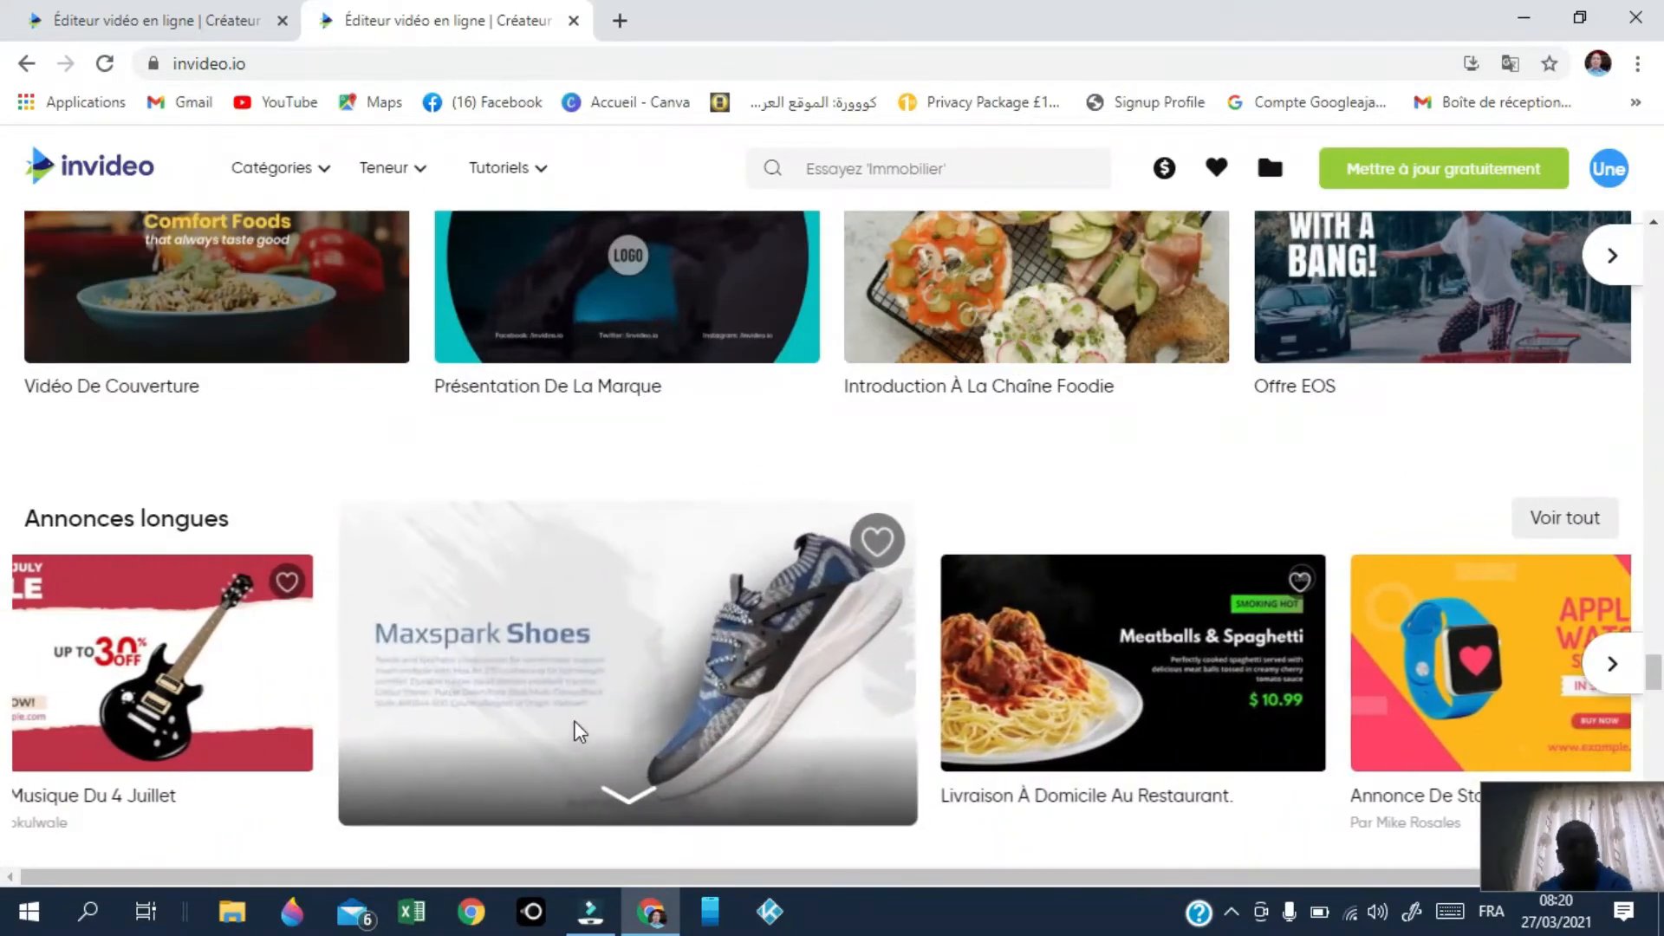
{"action": "mouse_move", "coordinate": [155, 716]}
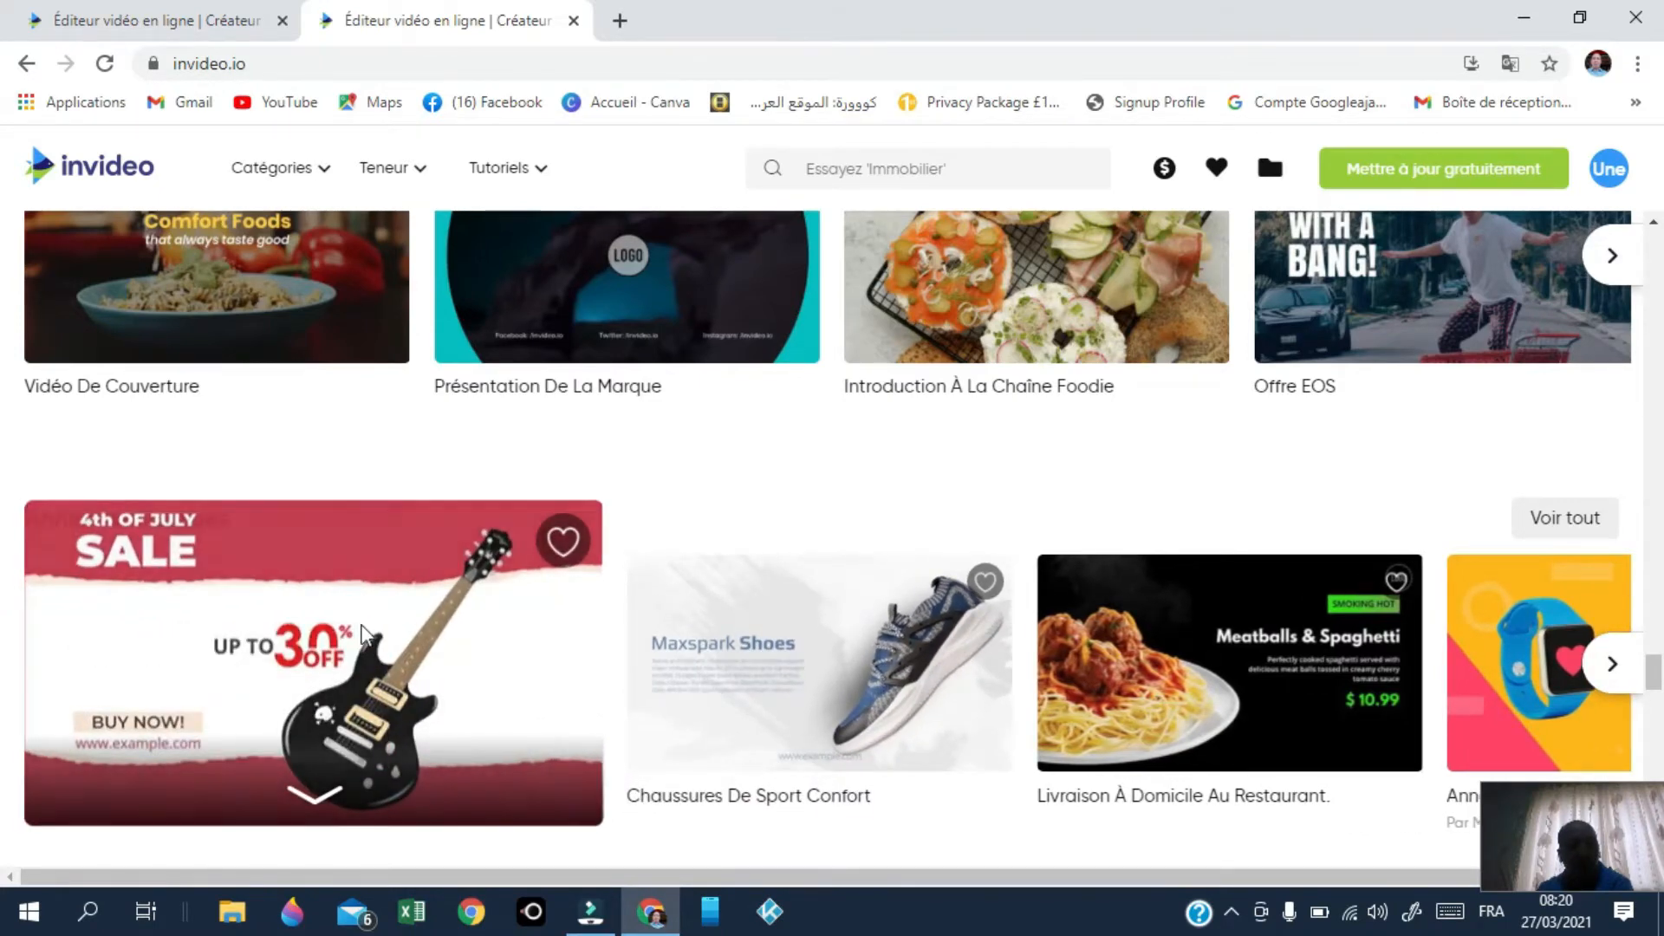
Step: Start a project from the Vente de musique du 4 juillet template with Utilisez ce modèle
{"action": "left_click", "coordinate": [278, 736]}
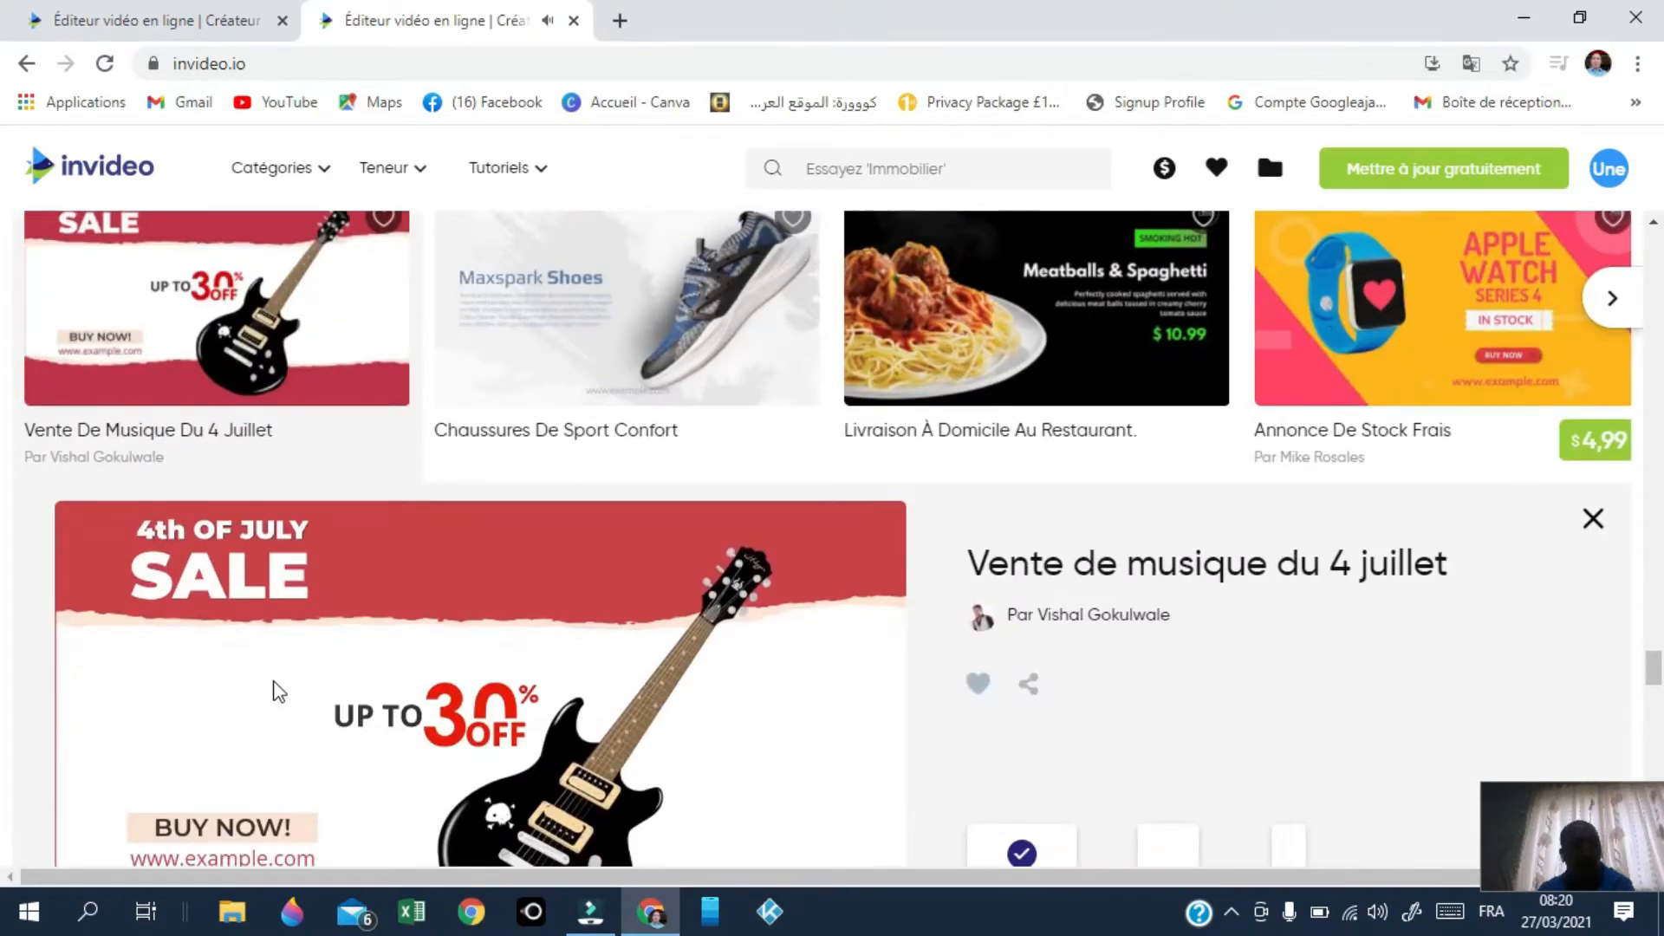
{"action": "scroll", "coordinate": [375, 619], "scroll_direction": "down", "scroll_amount": 4}
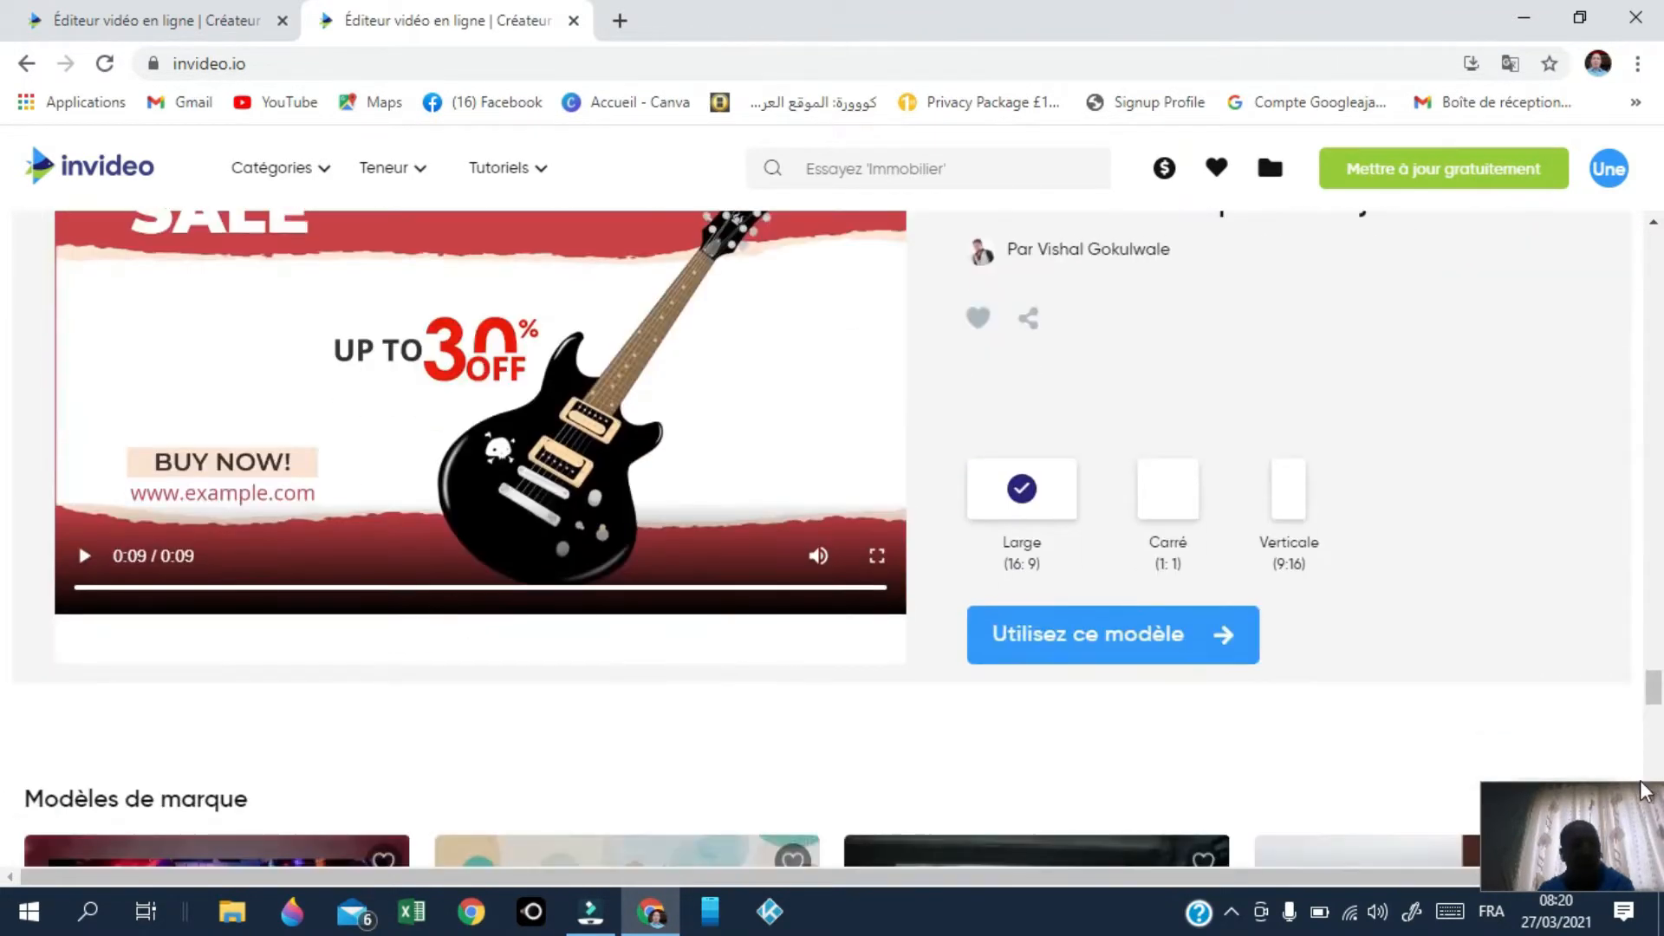
{"action": "left_click", "coordinate": [1079, 632]}
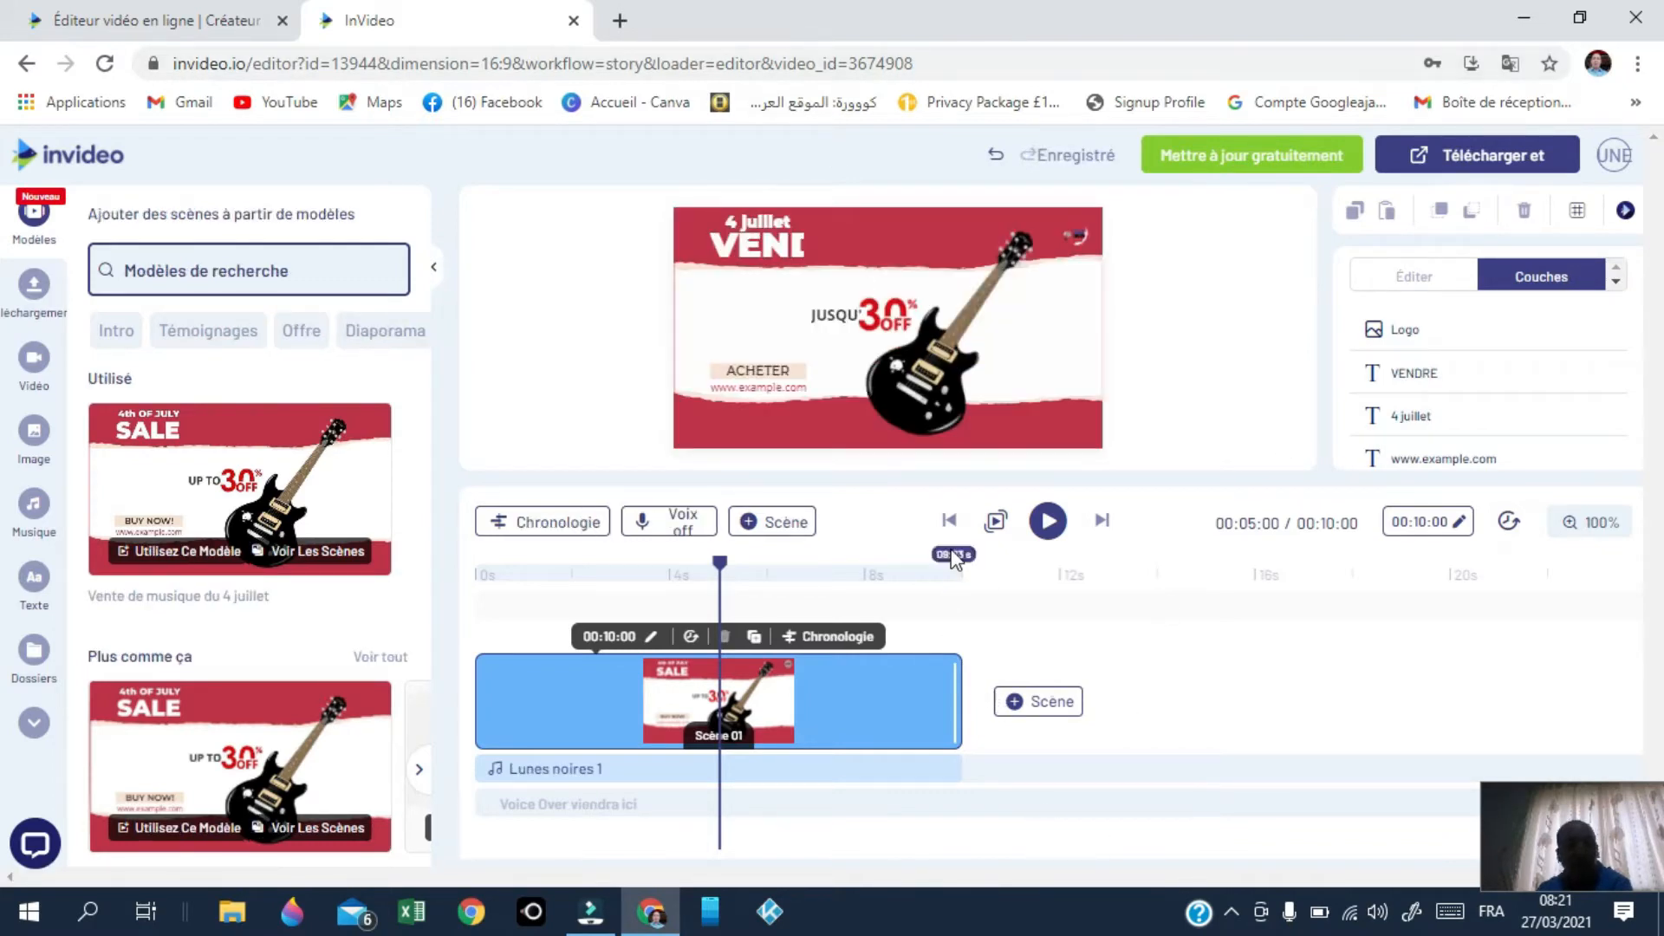
Step: Select the guitar image and upload the barcode scanner photo to Uploads
{"action": "left_click_drag", "start_coordinate": [915, 383], "coordinate": [905, 385]}
{"action": "left_click", "coordinate": [909, 387]}
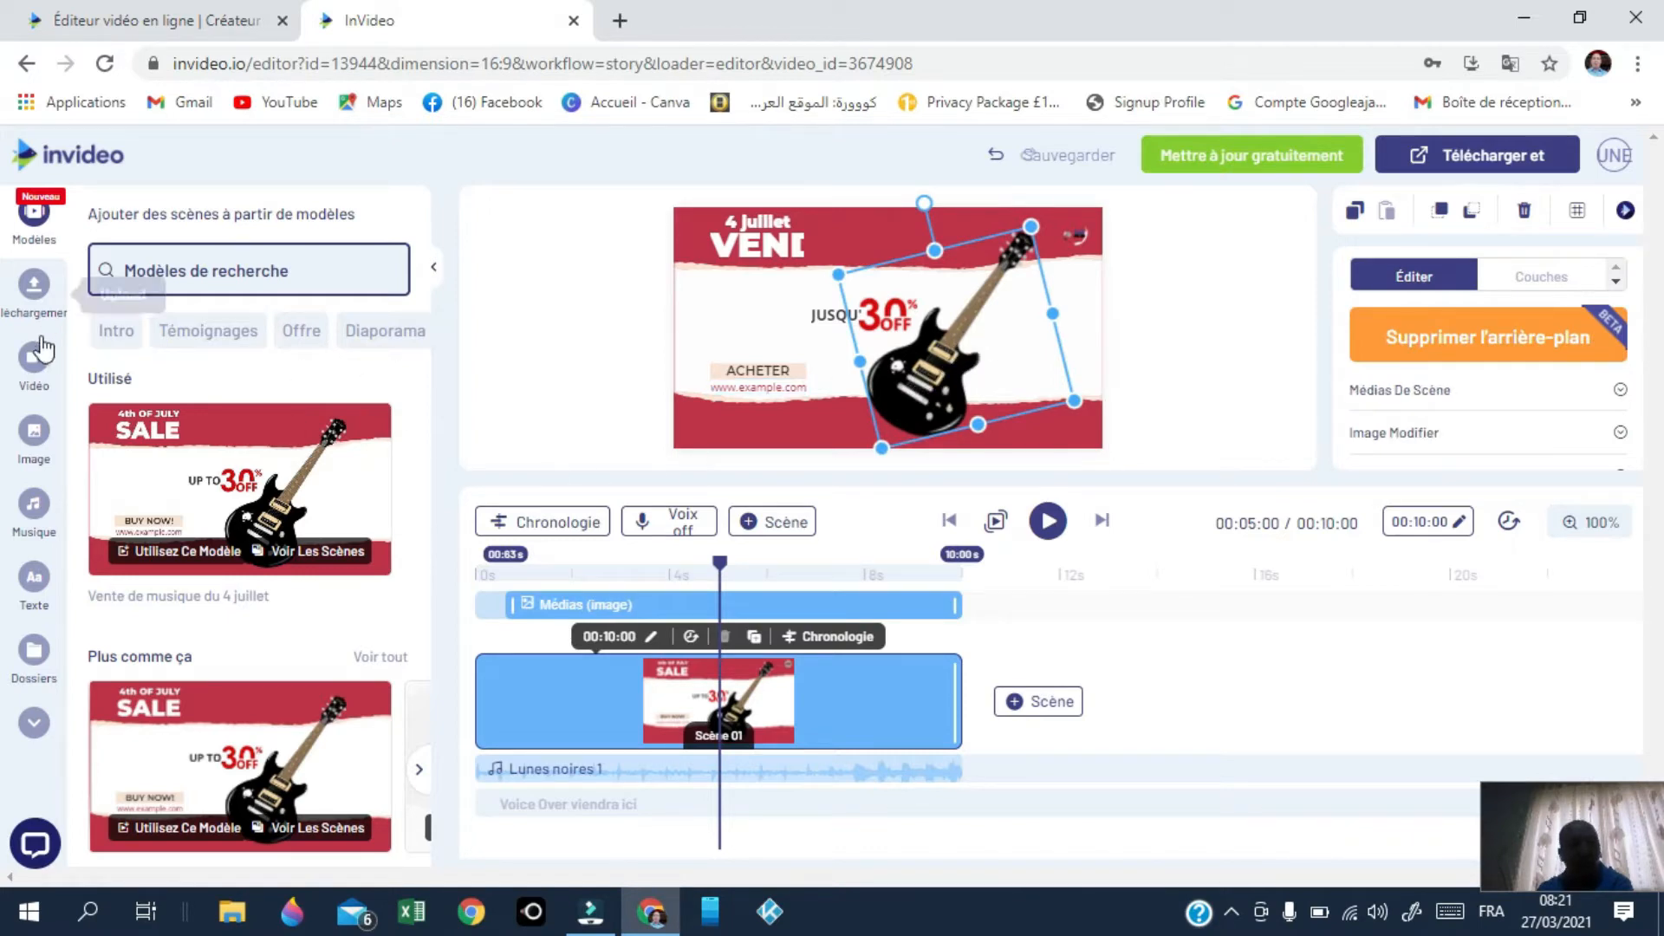
{"action": "left_click", "coordinate": [23, 295]}
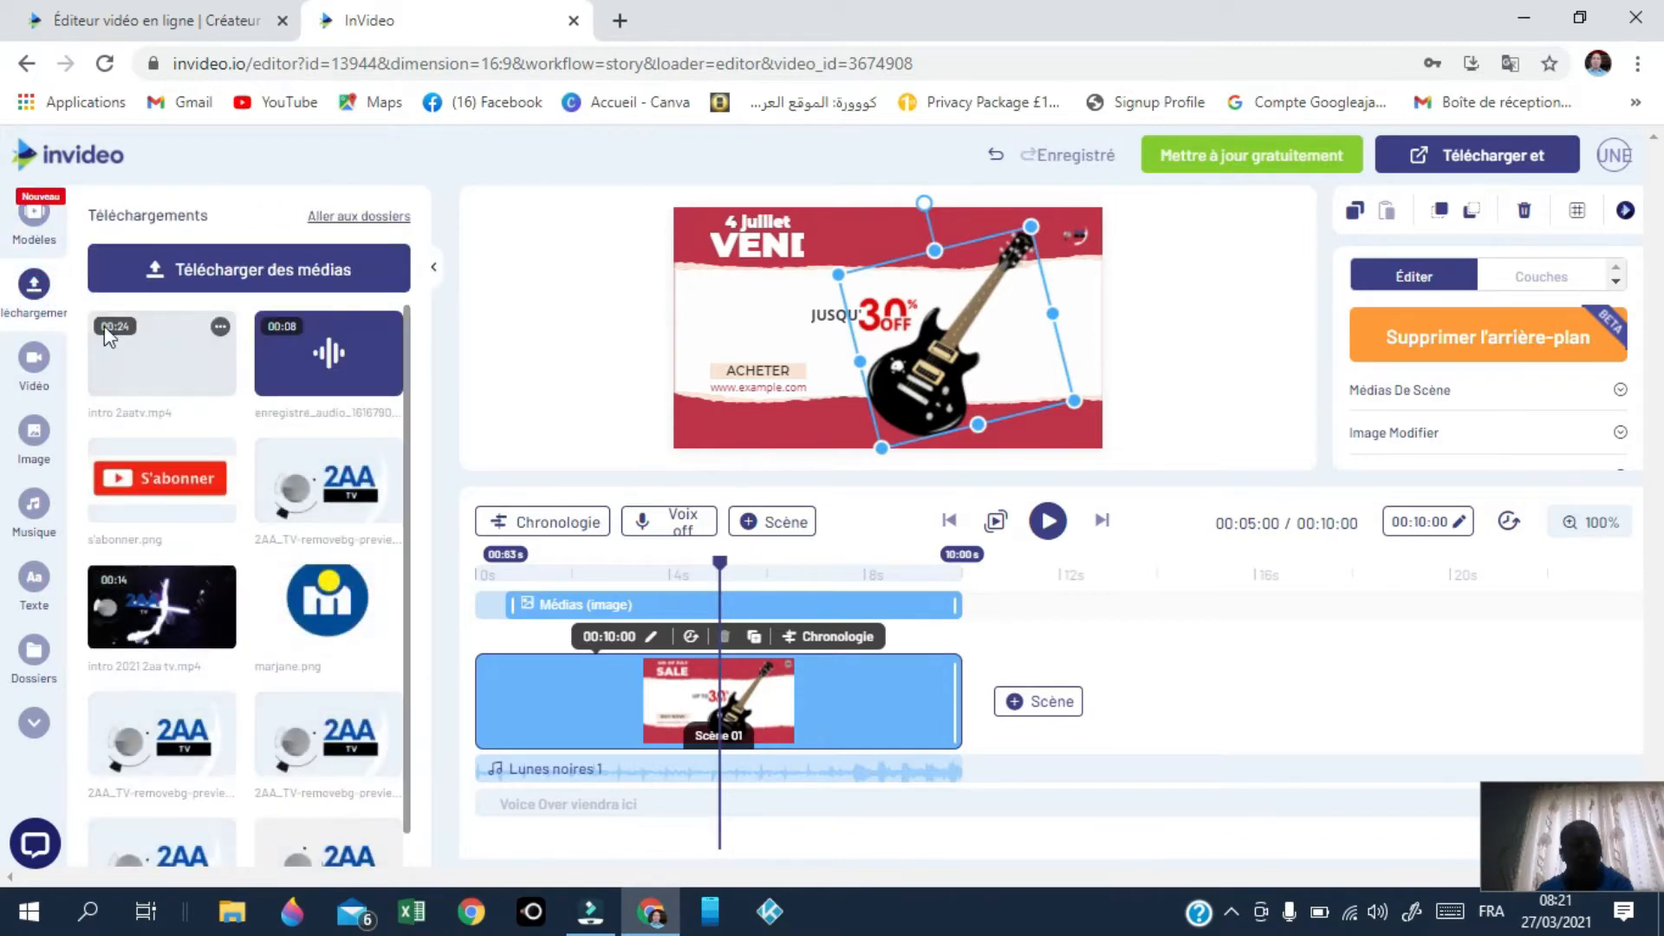
{"action": "scroll", "coordinate": [249, 634], "scroll_direction": "down", "scroll_amount": 1}
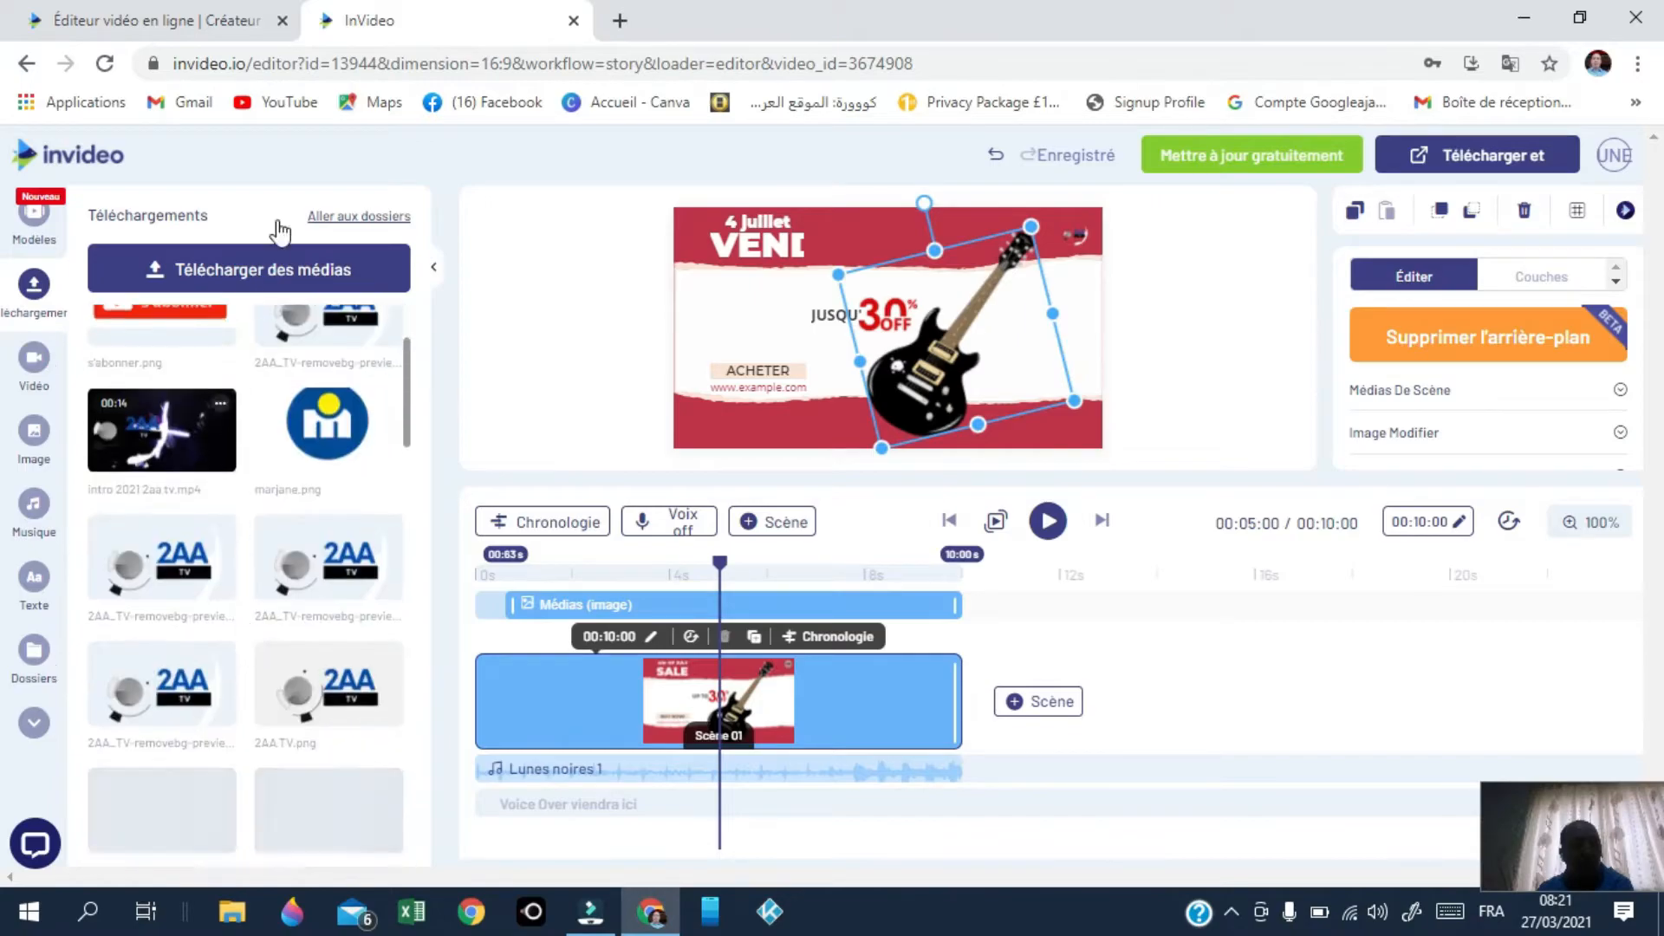
{"action": "left_click", "coordinate": [277, 270]}
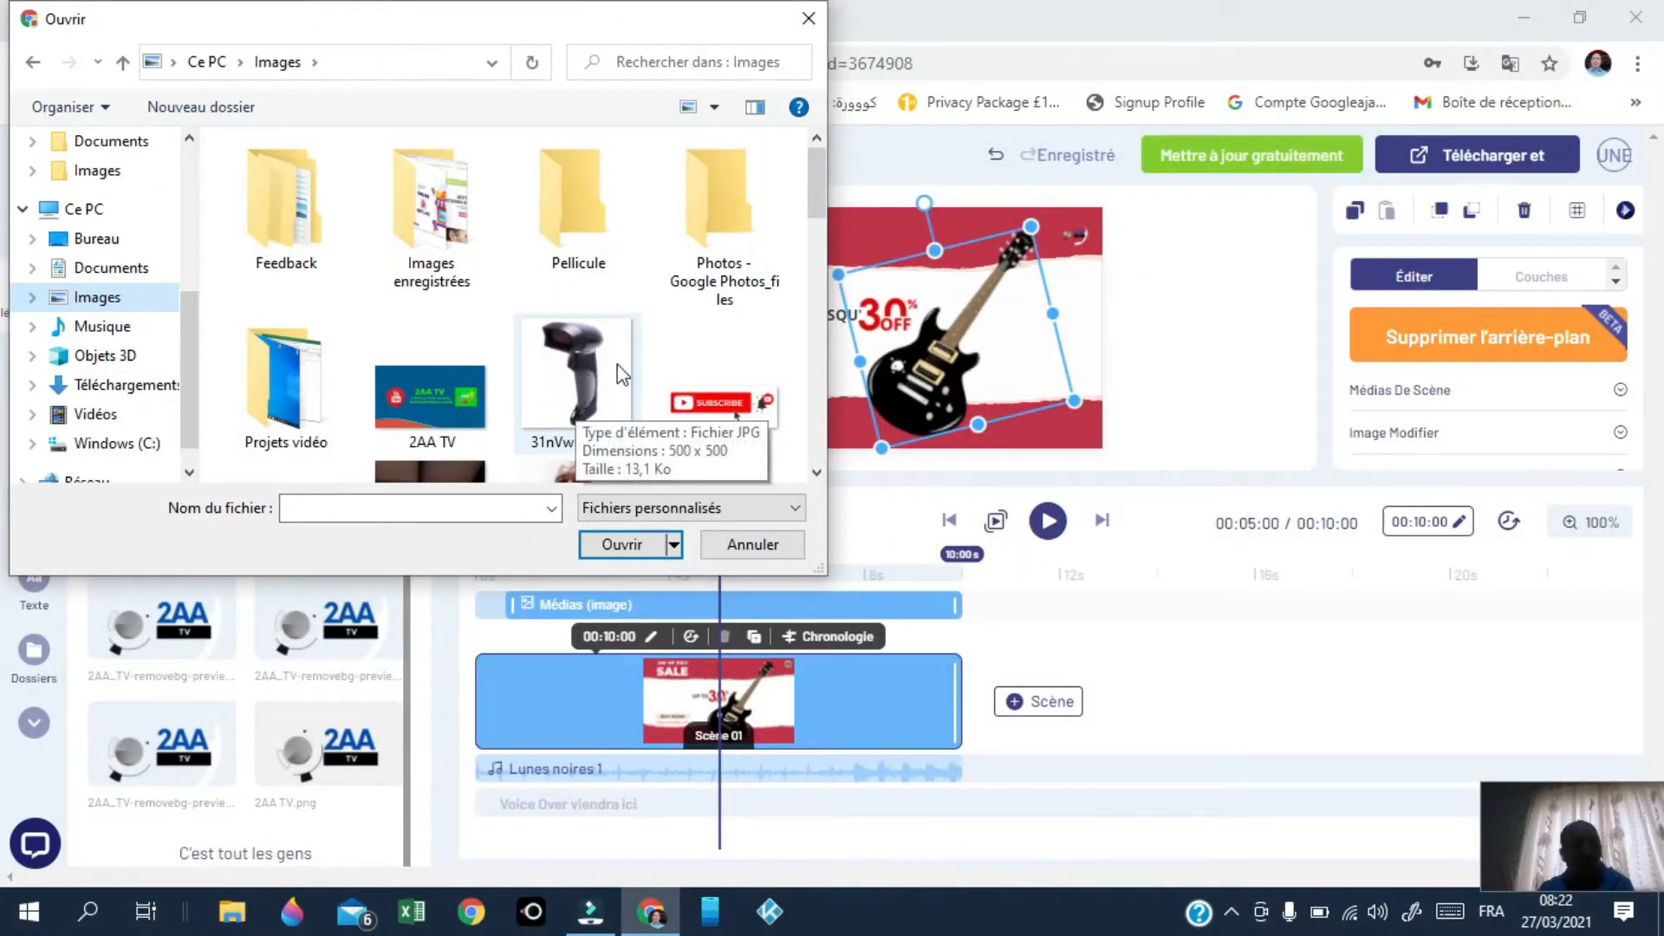
{"action": "left_click", "coordinate": [579, 357]}
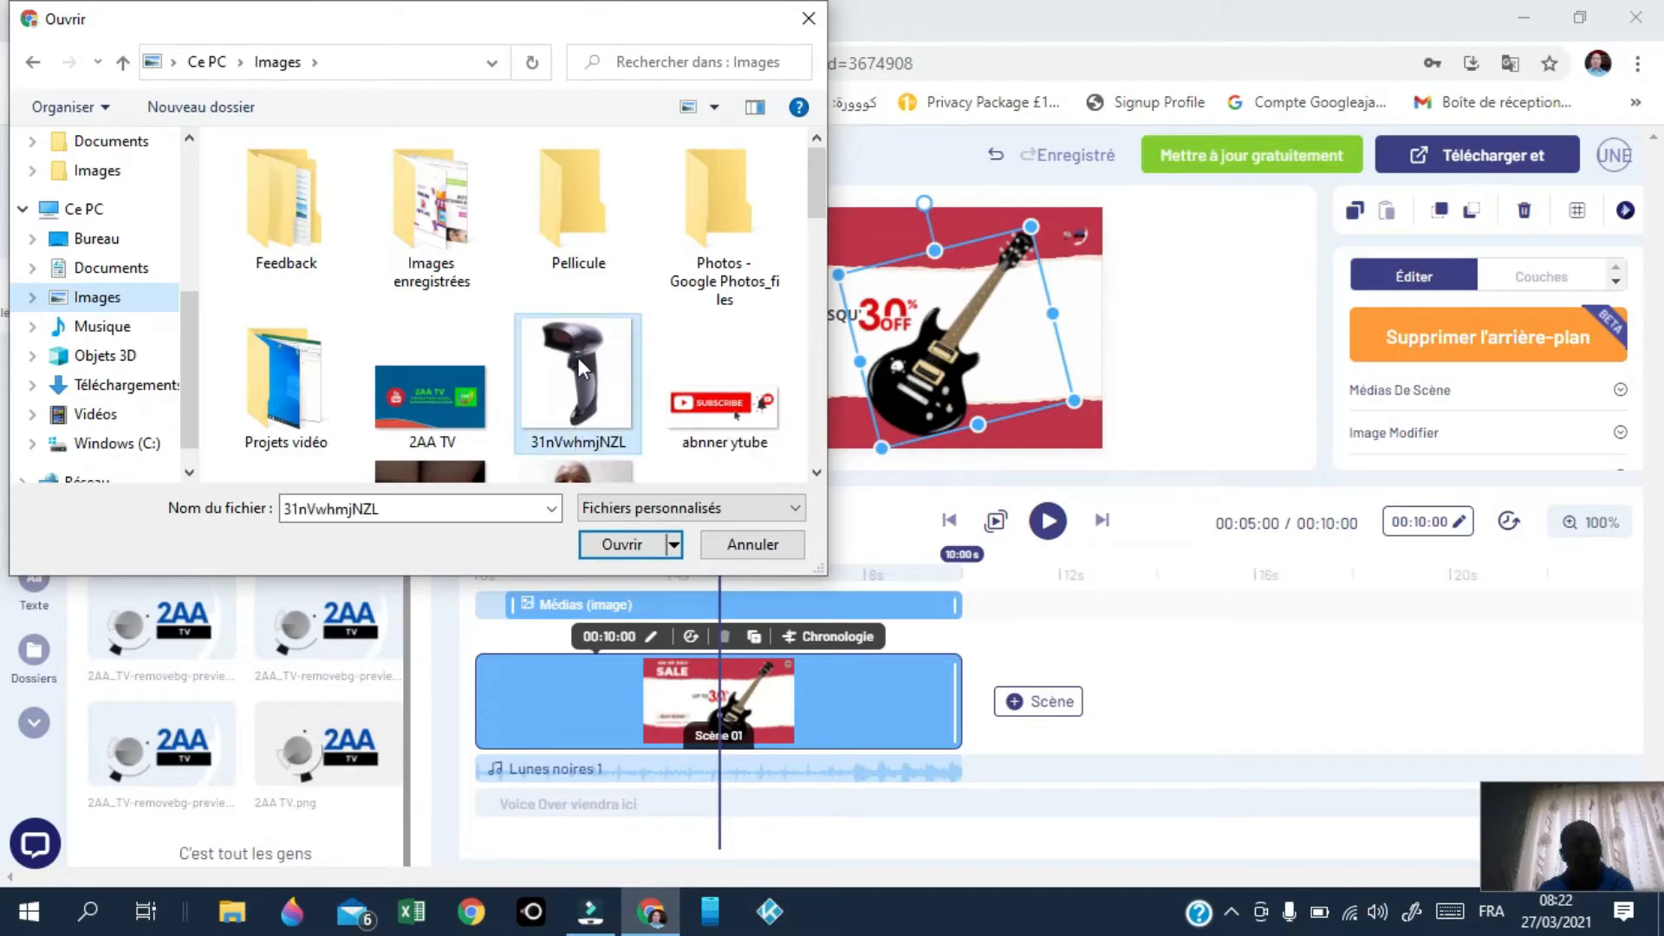
{"action": "left_click", "coordinate": [631, 544]}
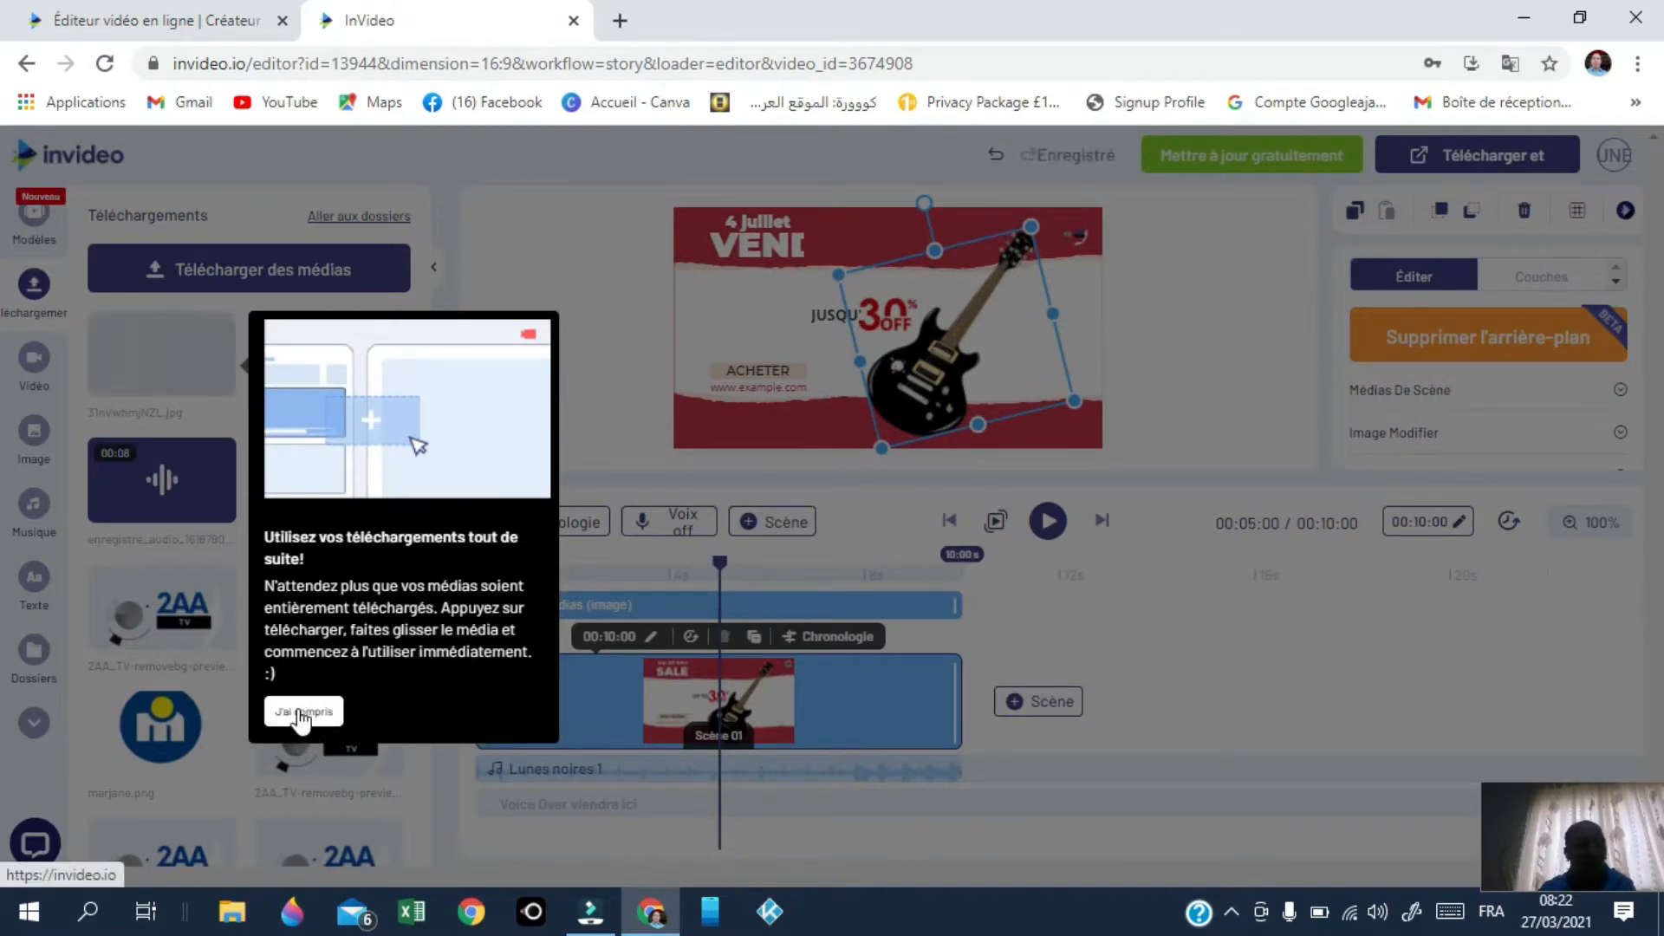
{"action": "left_click", "coordinate": [301, 712]}
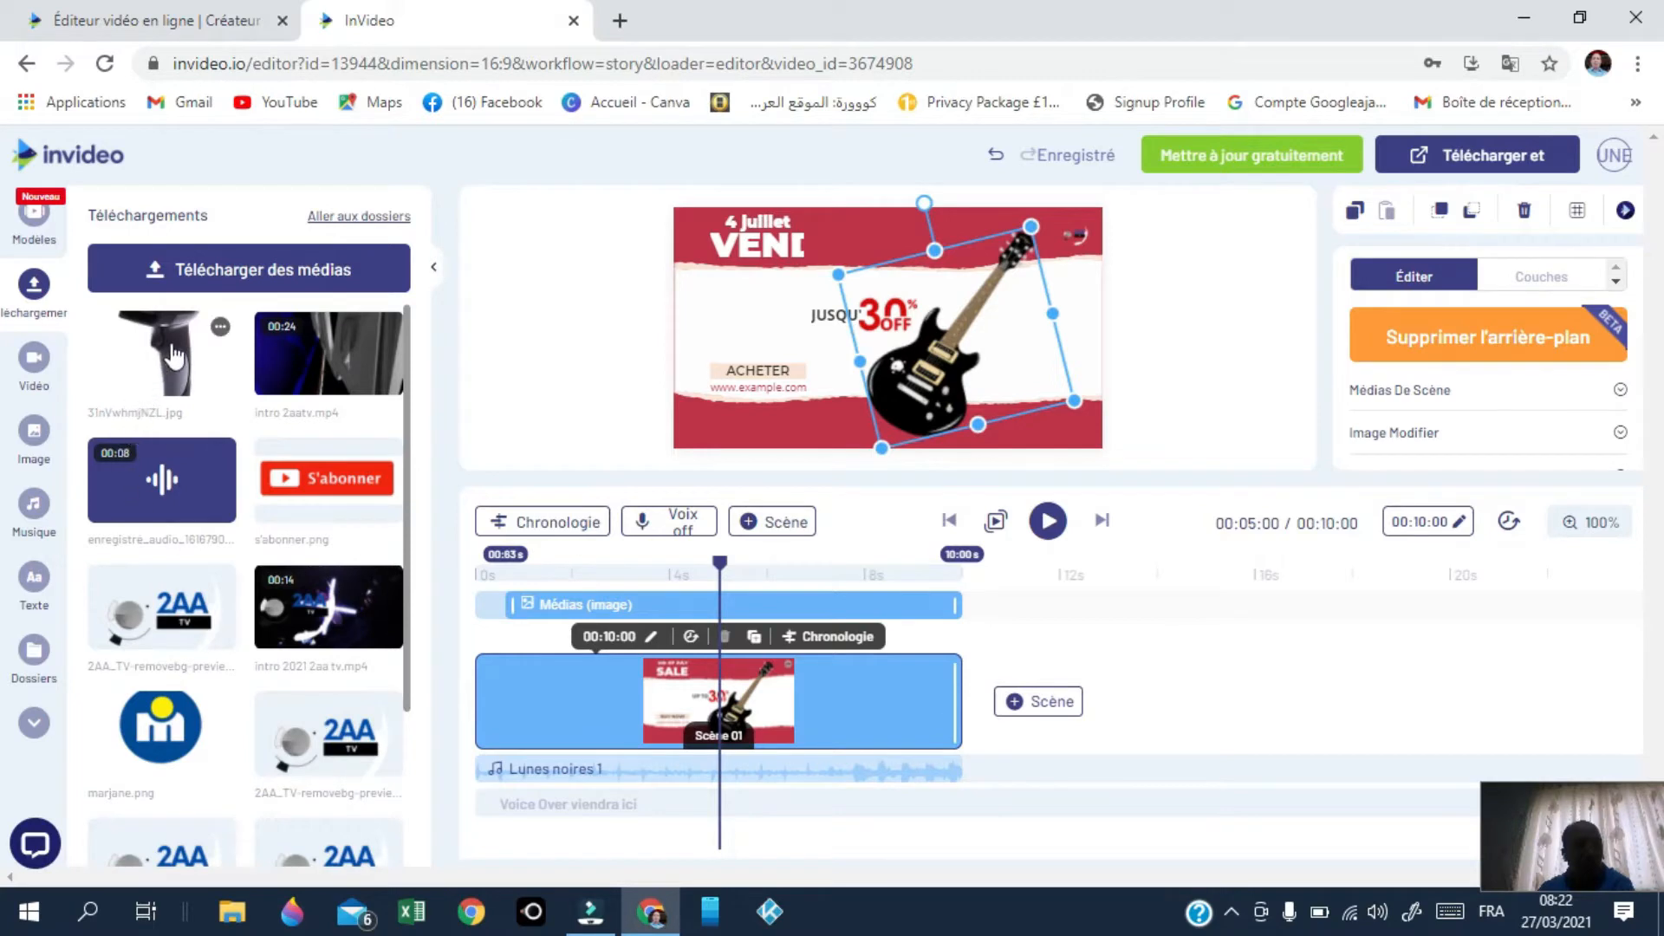
Step: Drop the scanner photo onto the guitar and replace it
{"action": "left_click_drag", "start_coordinate": [176, 368], "coordinate": [975, 350]}
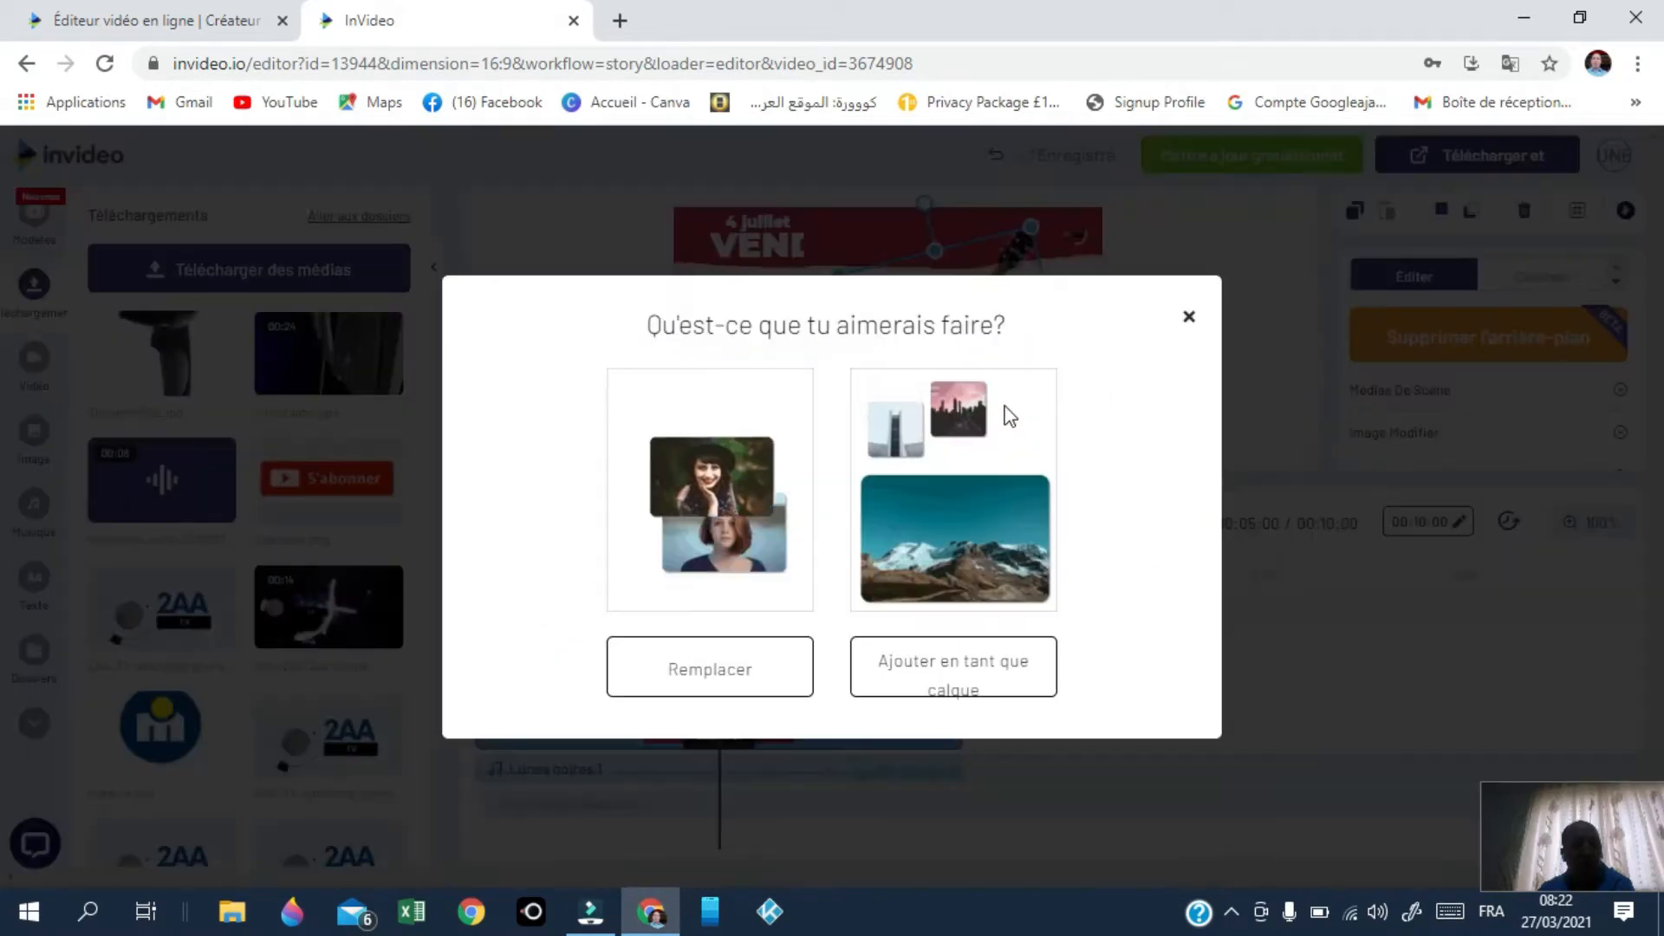
{"action": "left_click", "coordinate": [712, 673]}
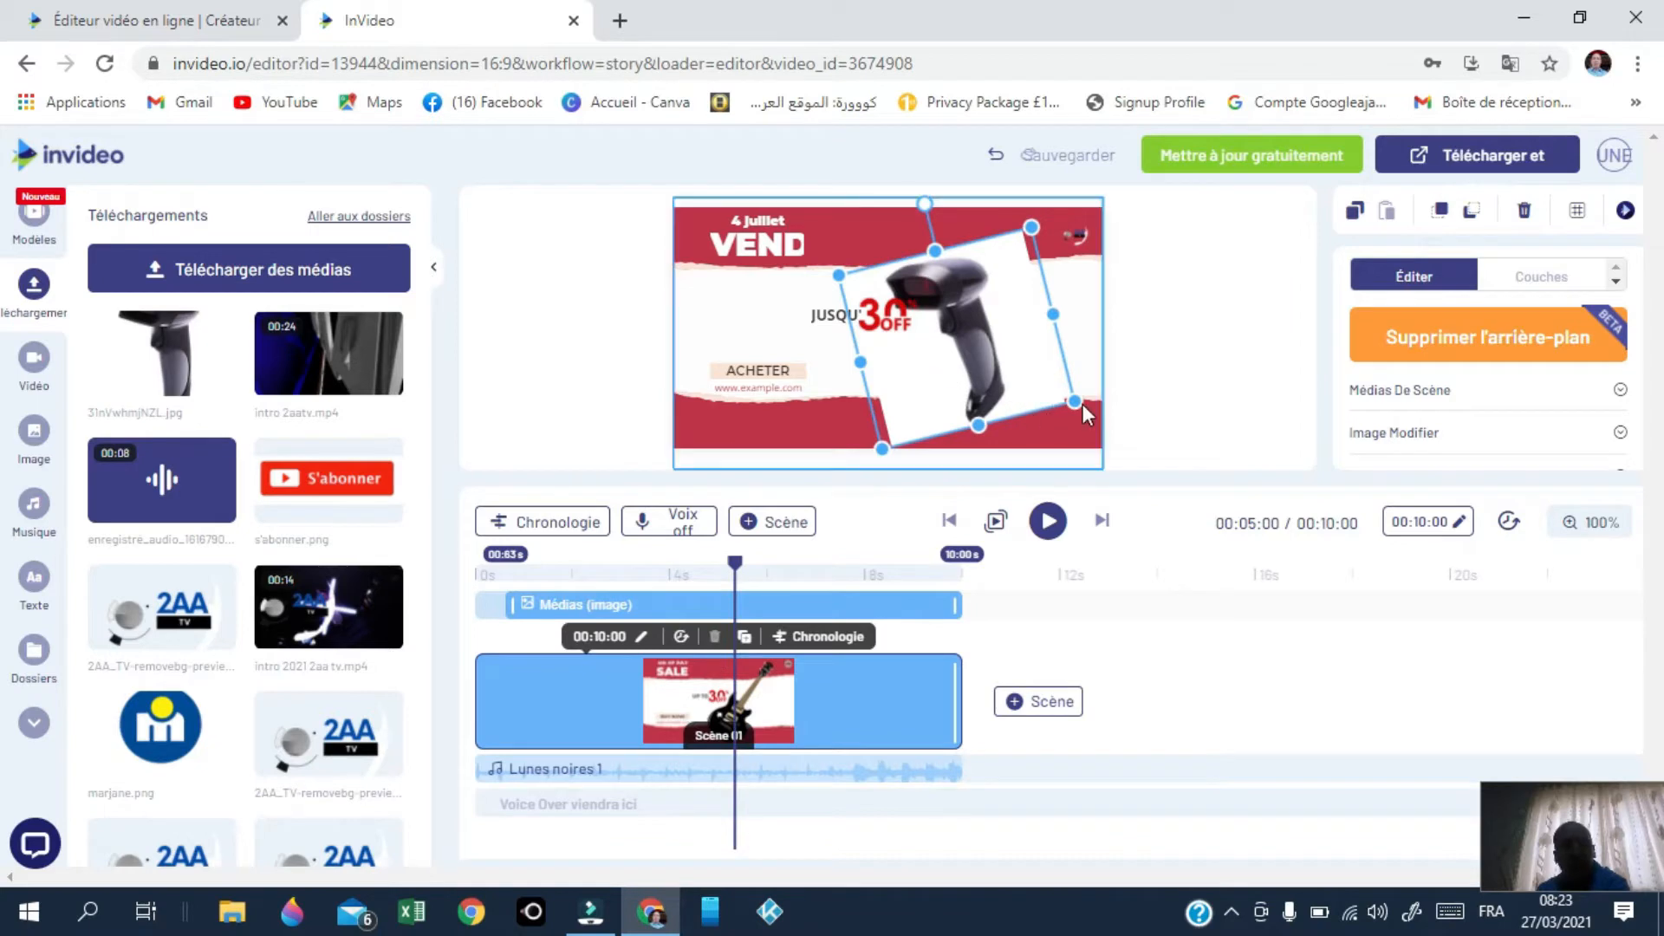
{"action": "left_click", "coordinate": [880, 319]}
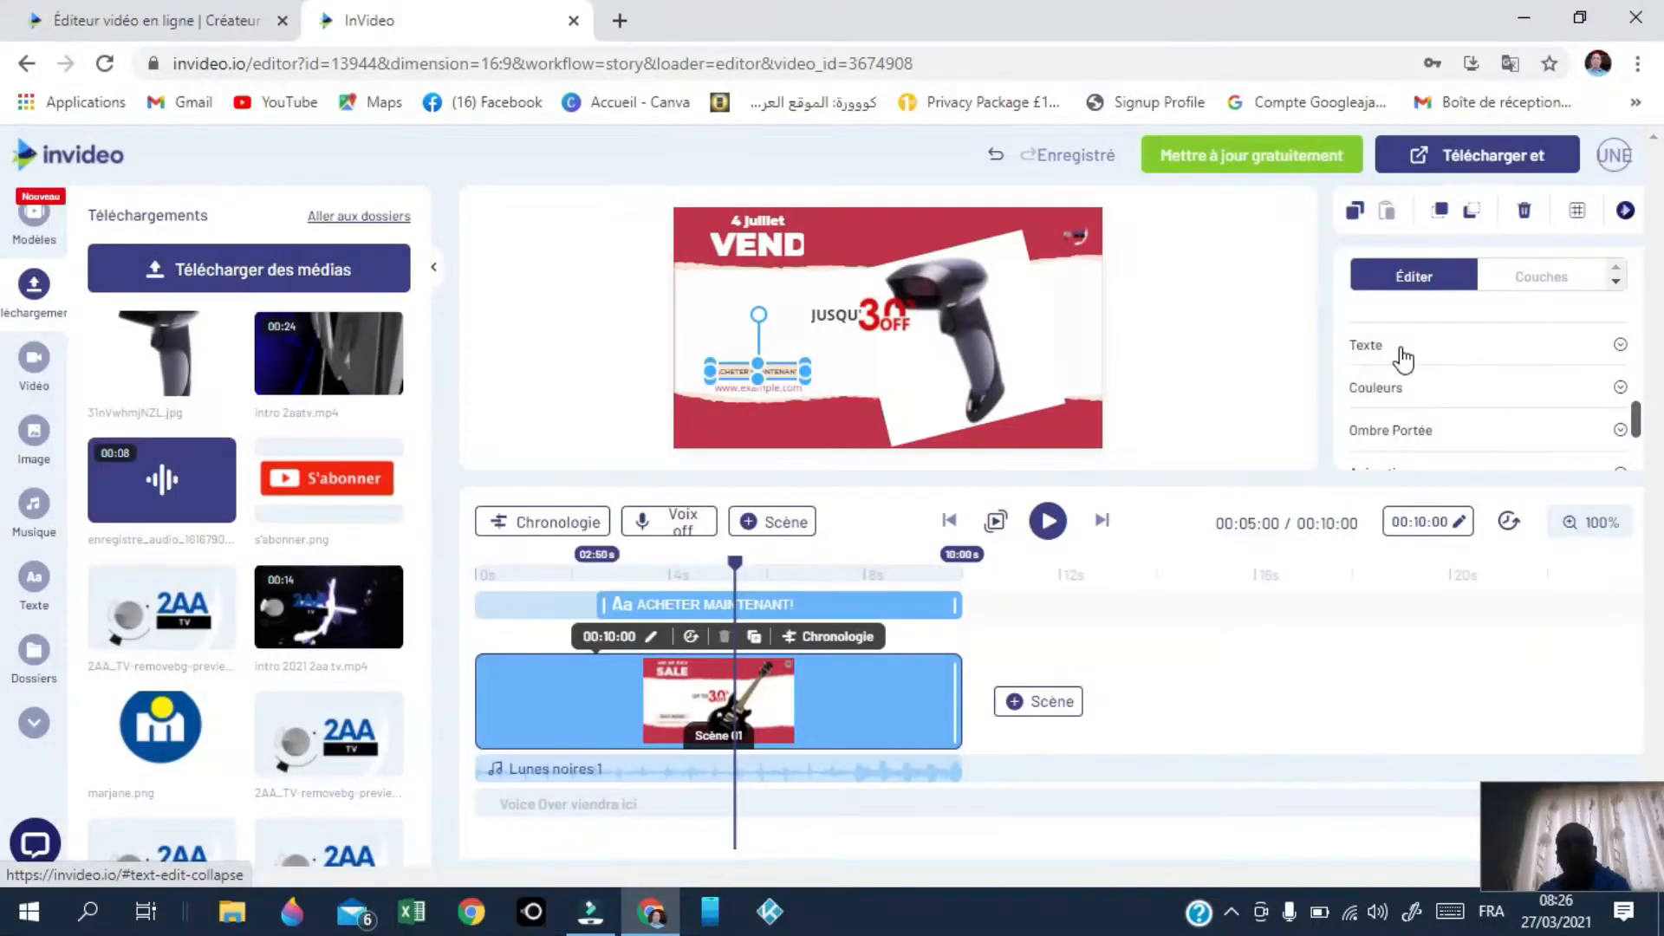
Step: Cut the call-to-action wording from 'ACHETER MAINTENANT!' down to 'ACHETER'
{"action": "left_click", "coordinate": [1401, 345]}
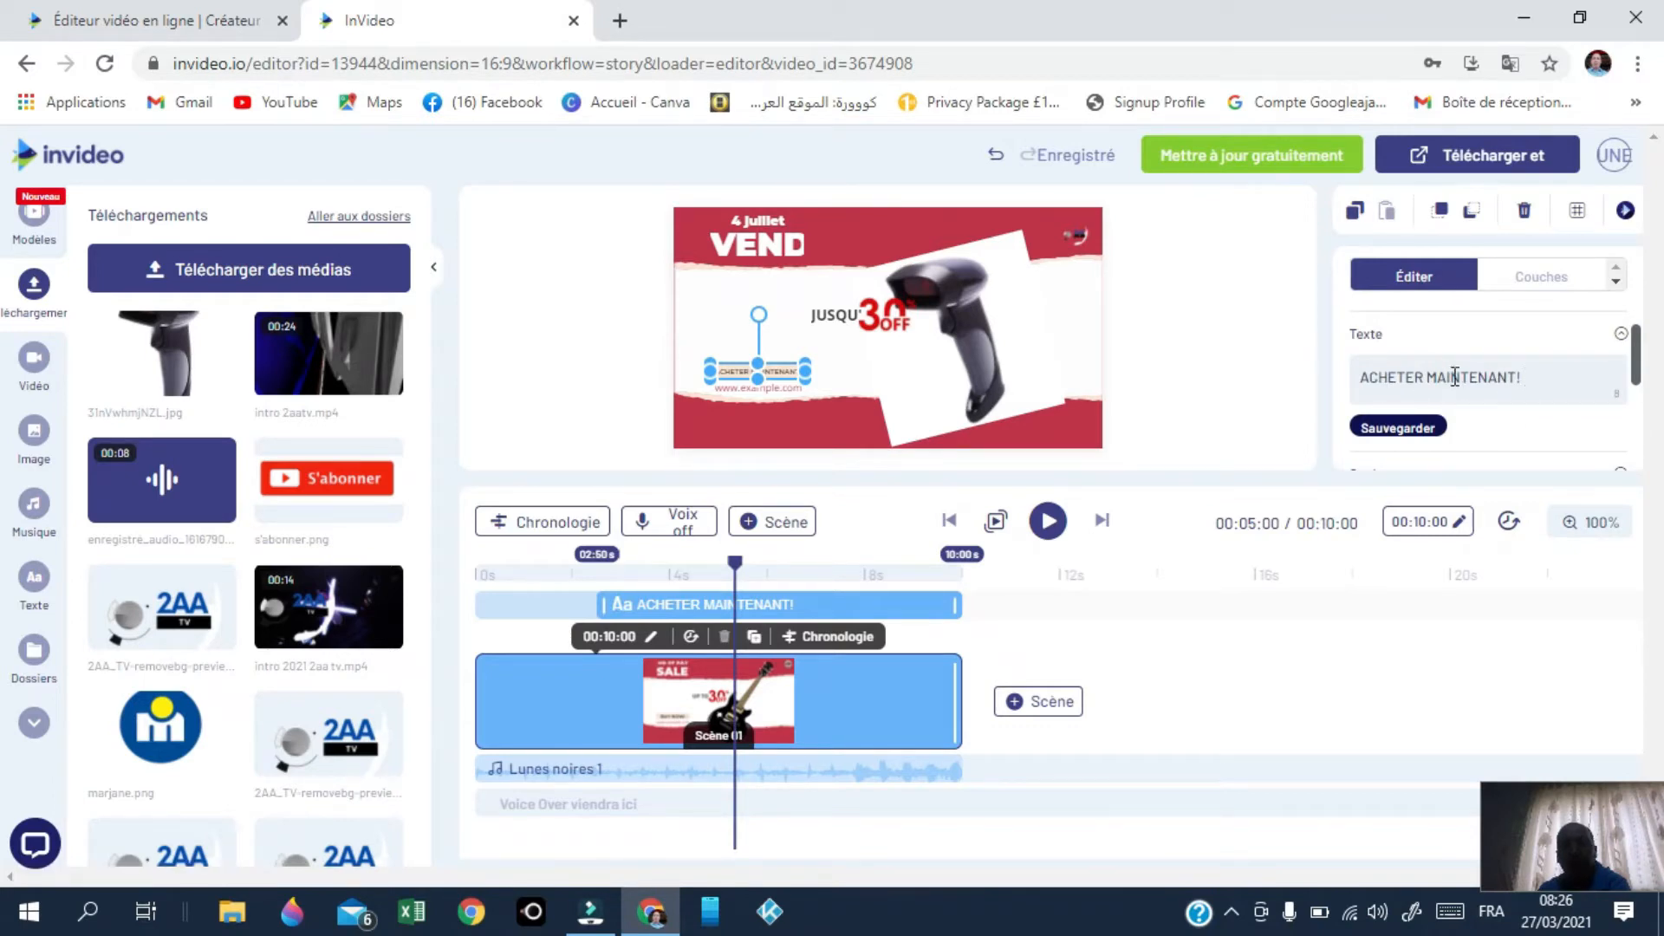
{"action": "left_click", "coordinate": [1530, 377]}
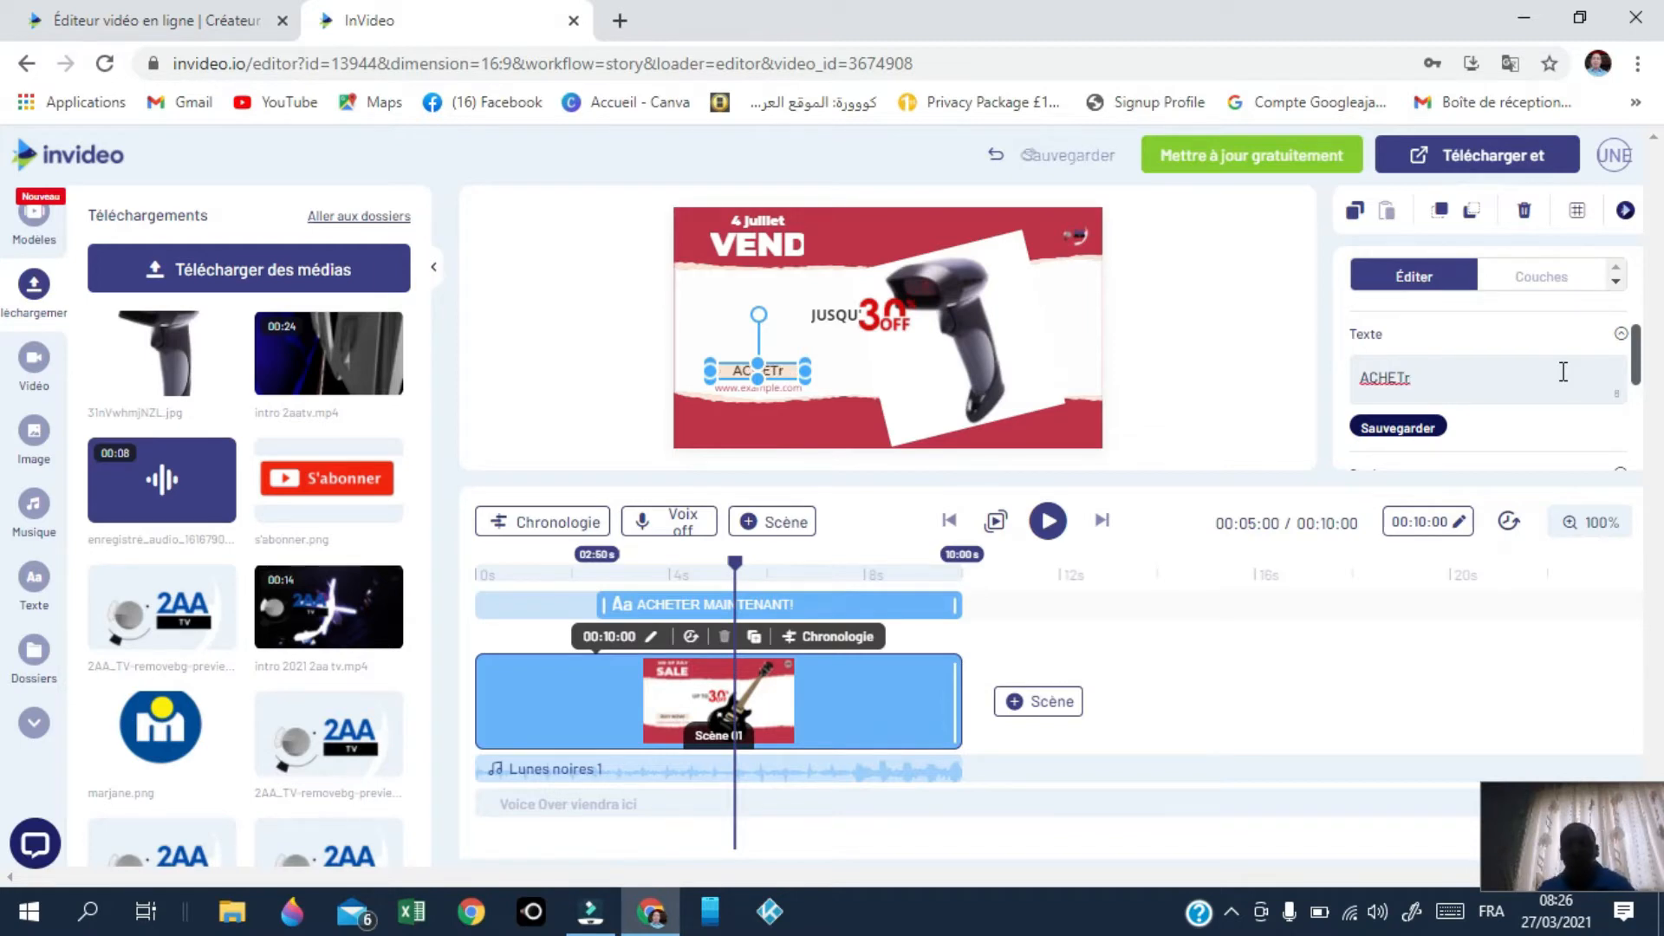
{"action": "key", "text": "BackSpace"}
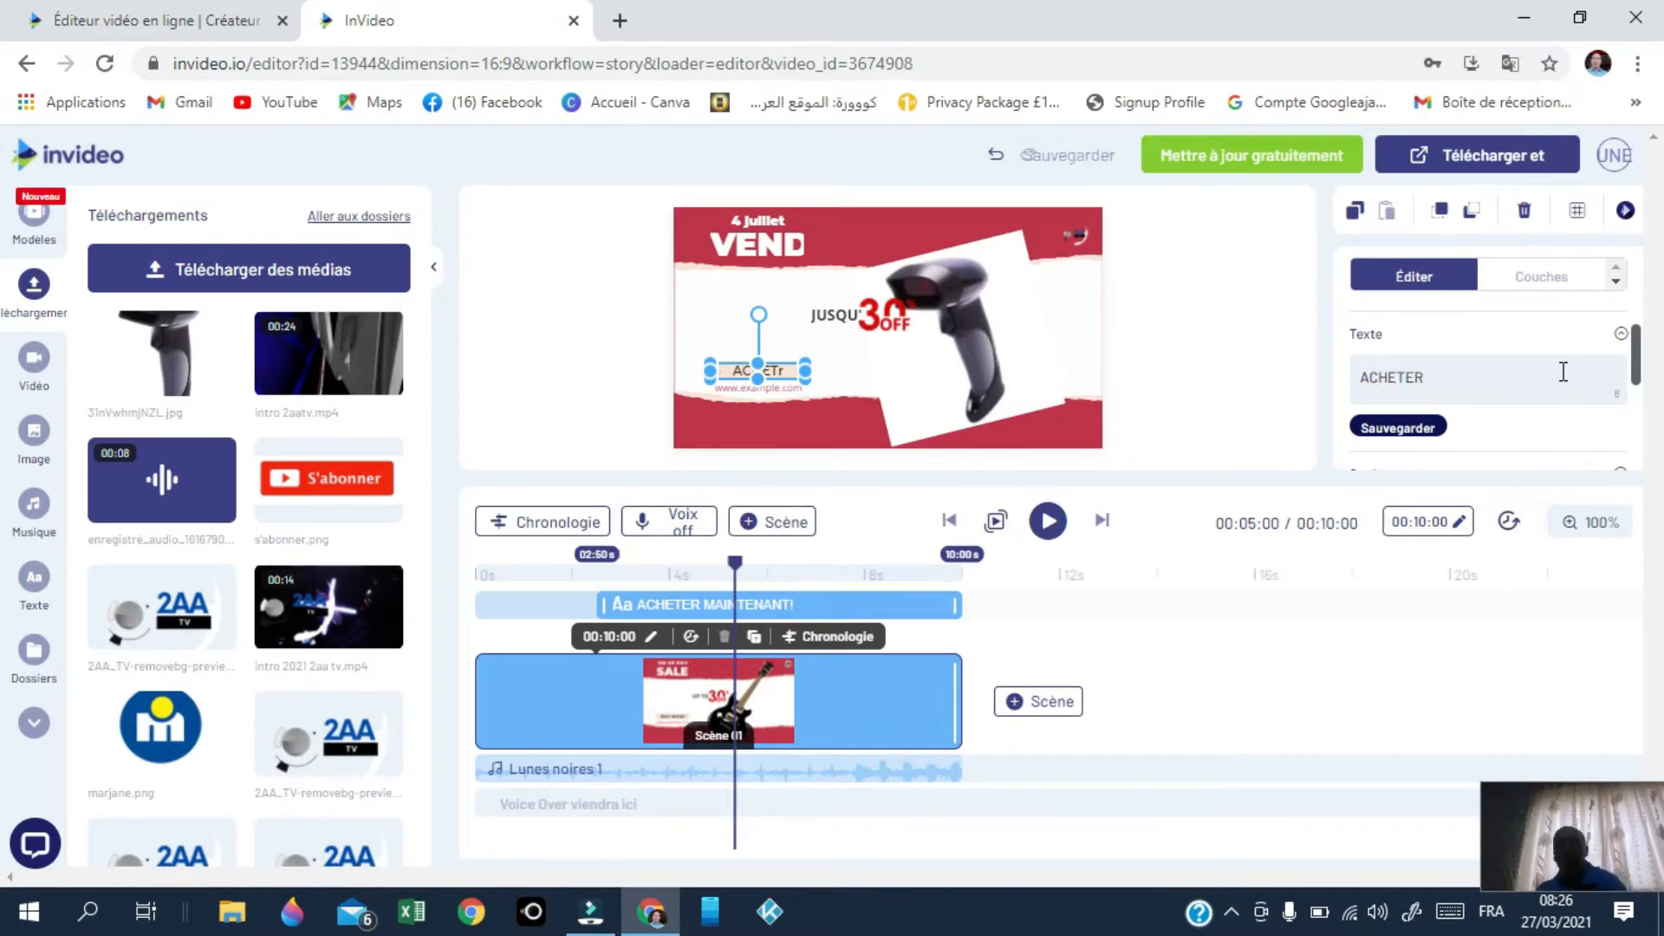
{"action": "left_click", "coordinate": [771, 393]}
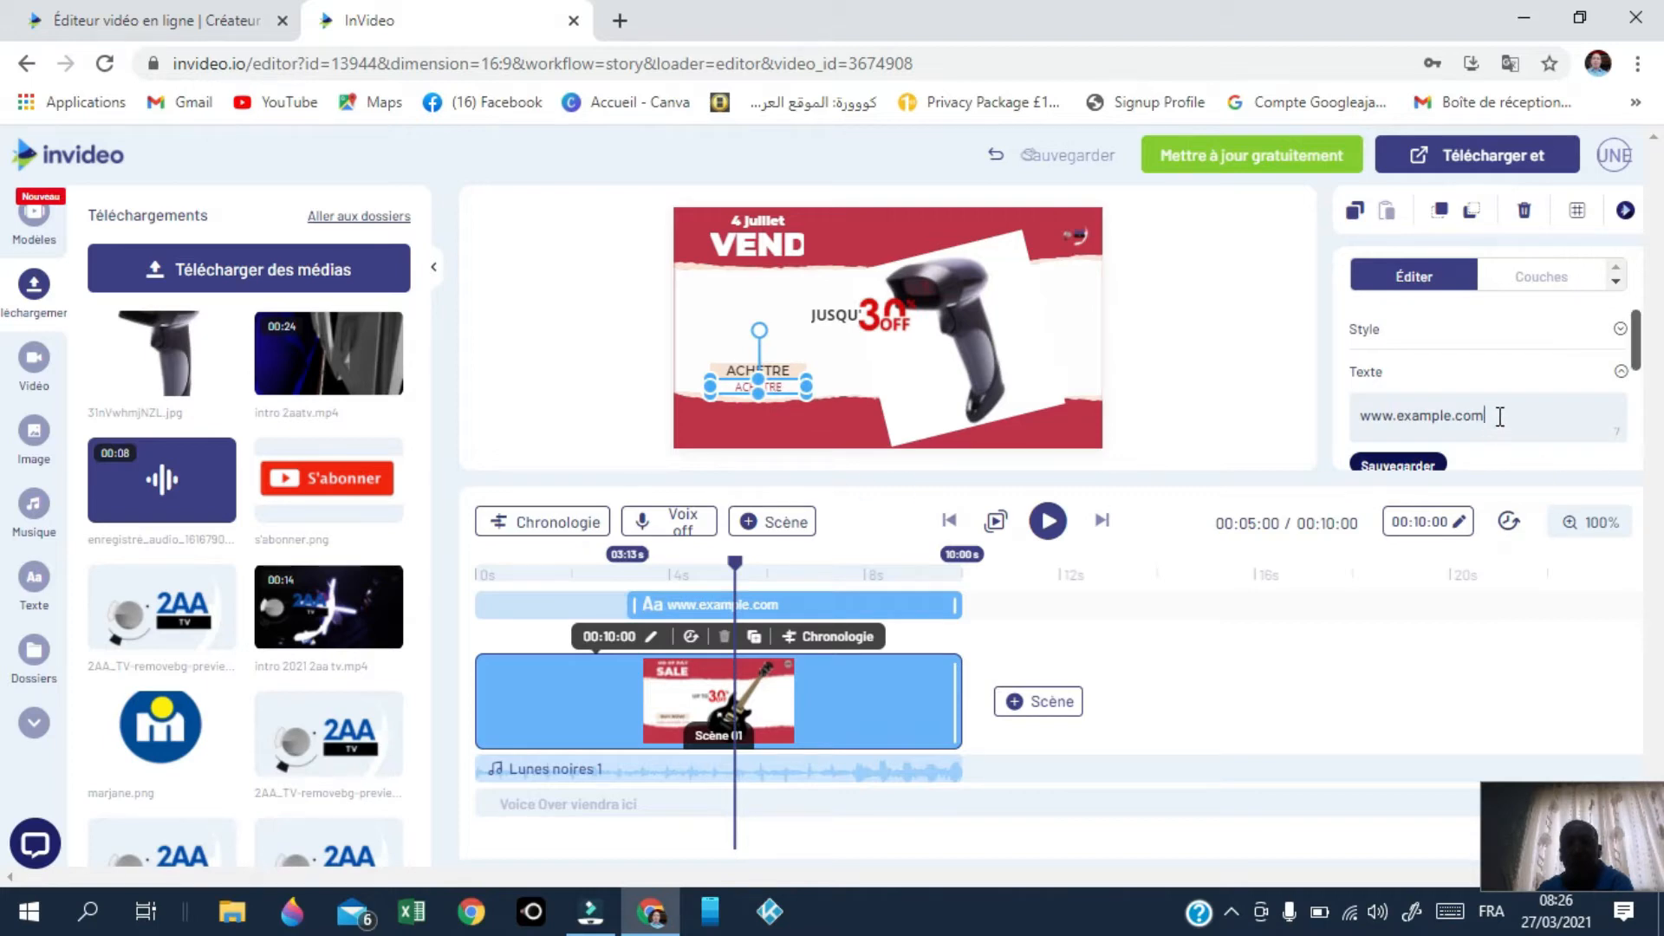
{"action": "left_click_drag", "start_coordinate": [1500, 416], "coordinate": [1346, 431]}
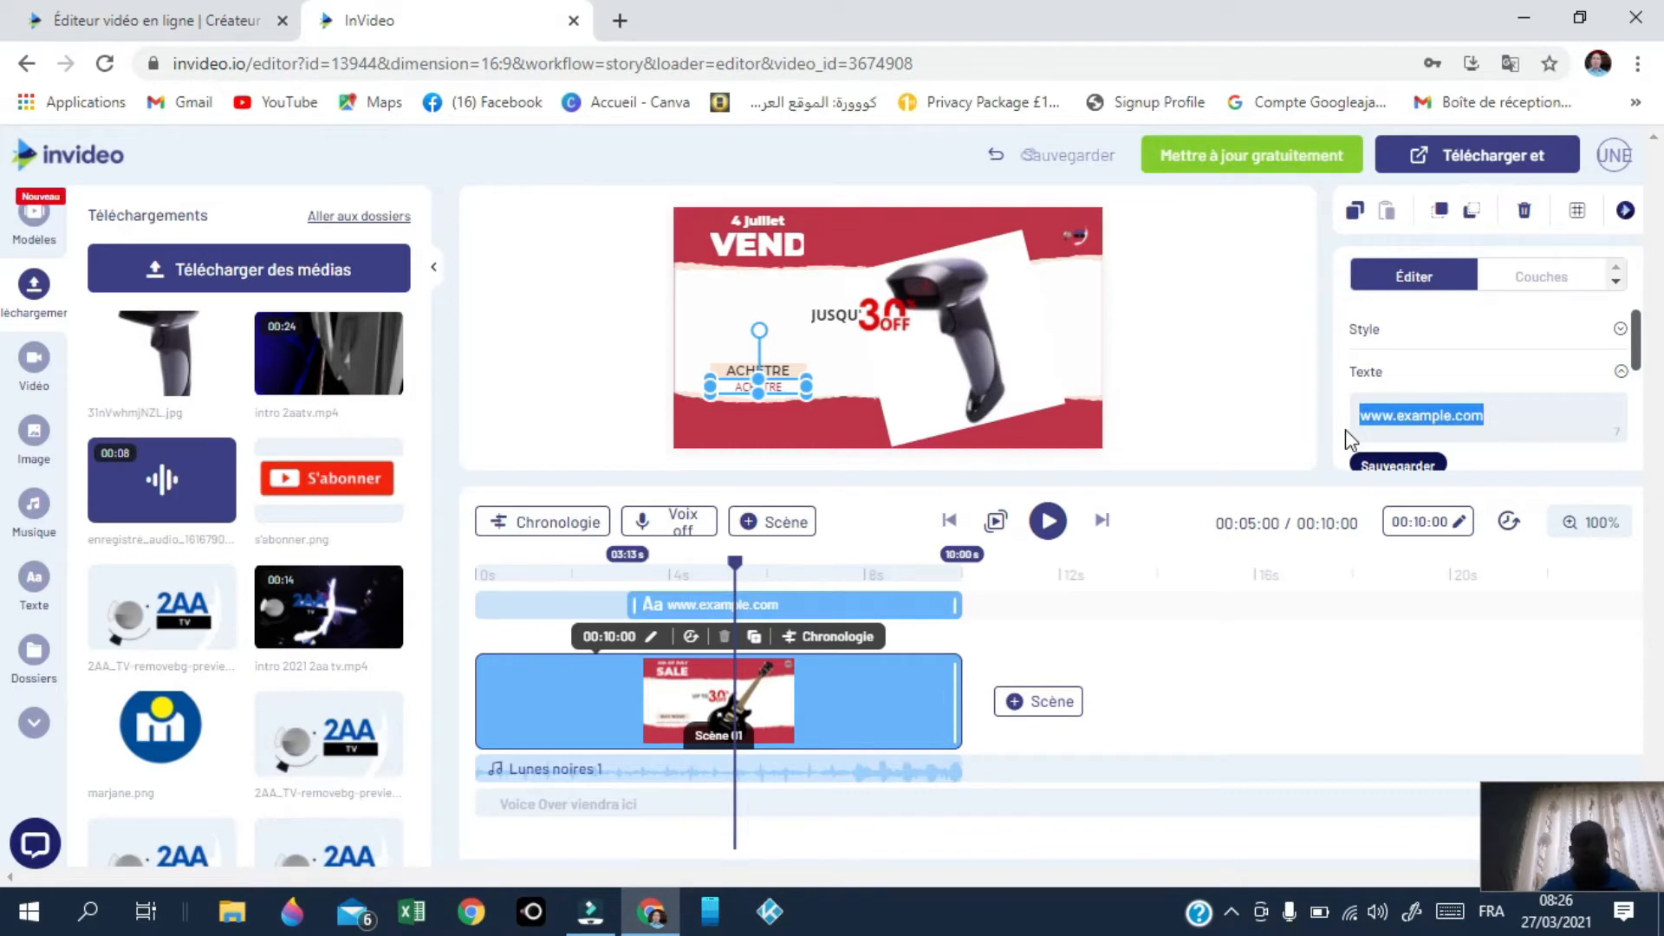
{"action": "type", "text": "MA B"}
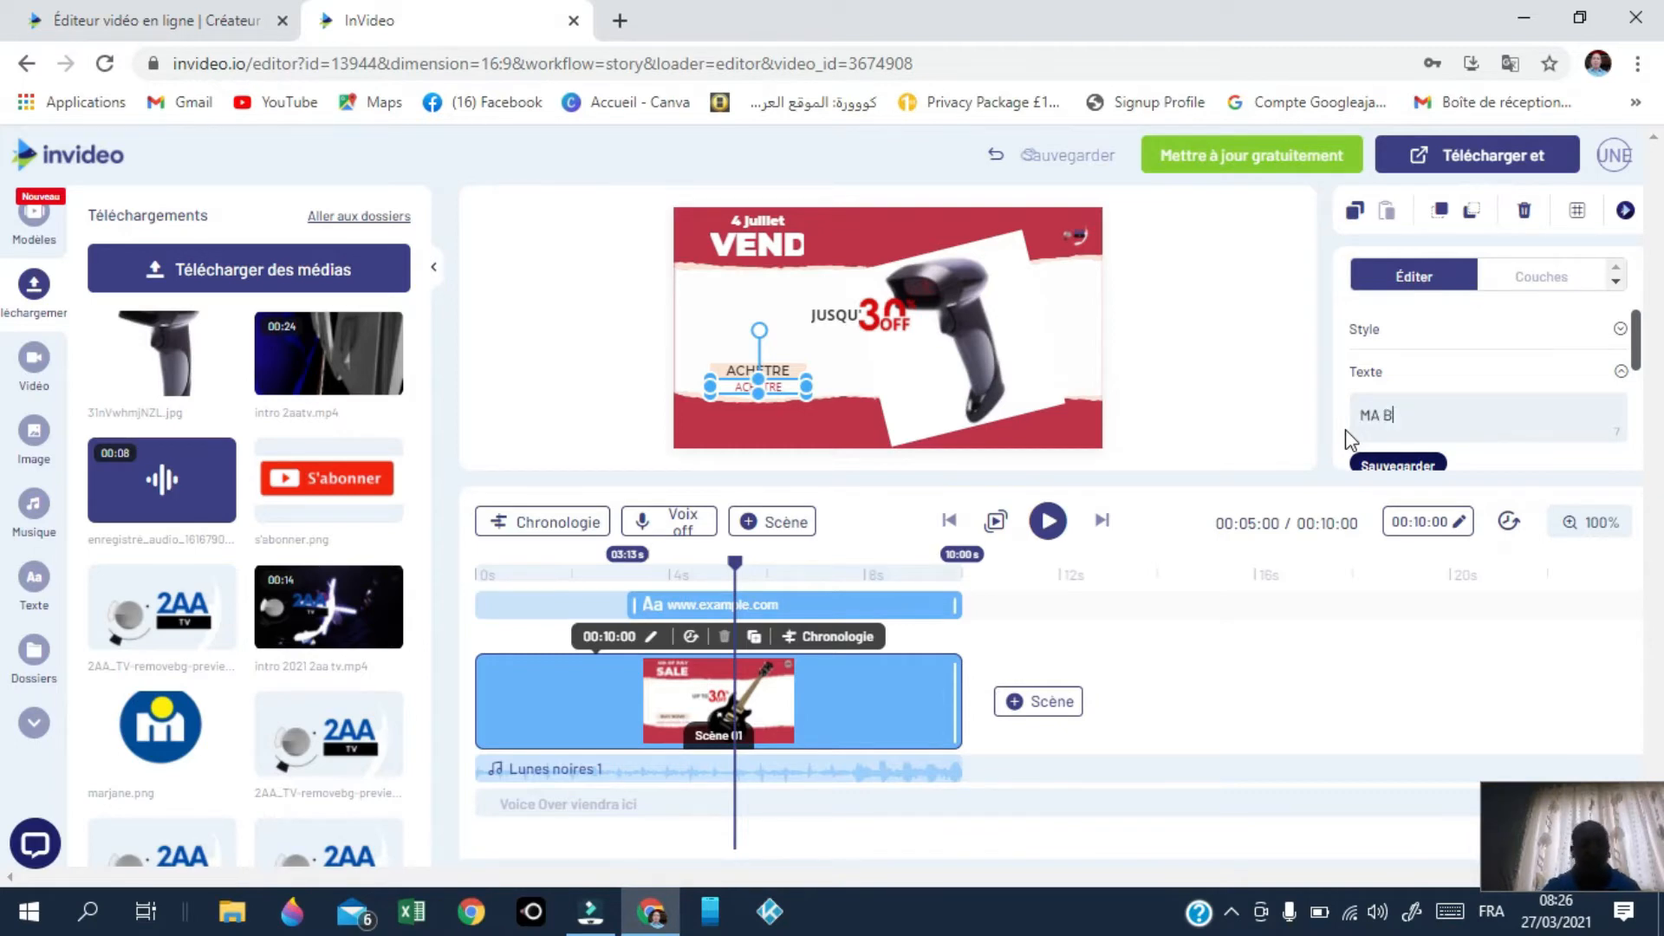
{"action": "type", "text": "OUTI"}
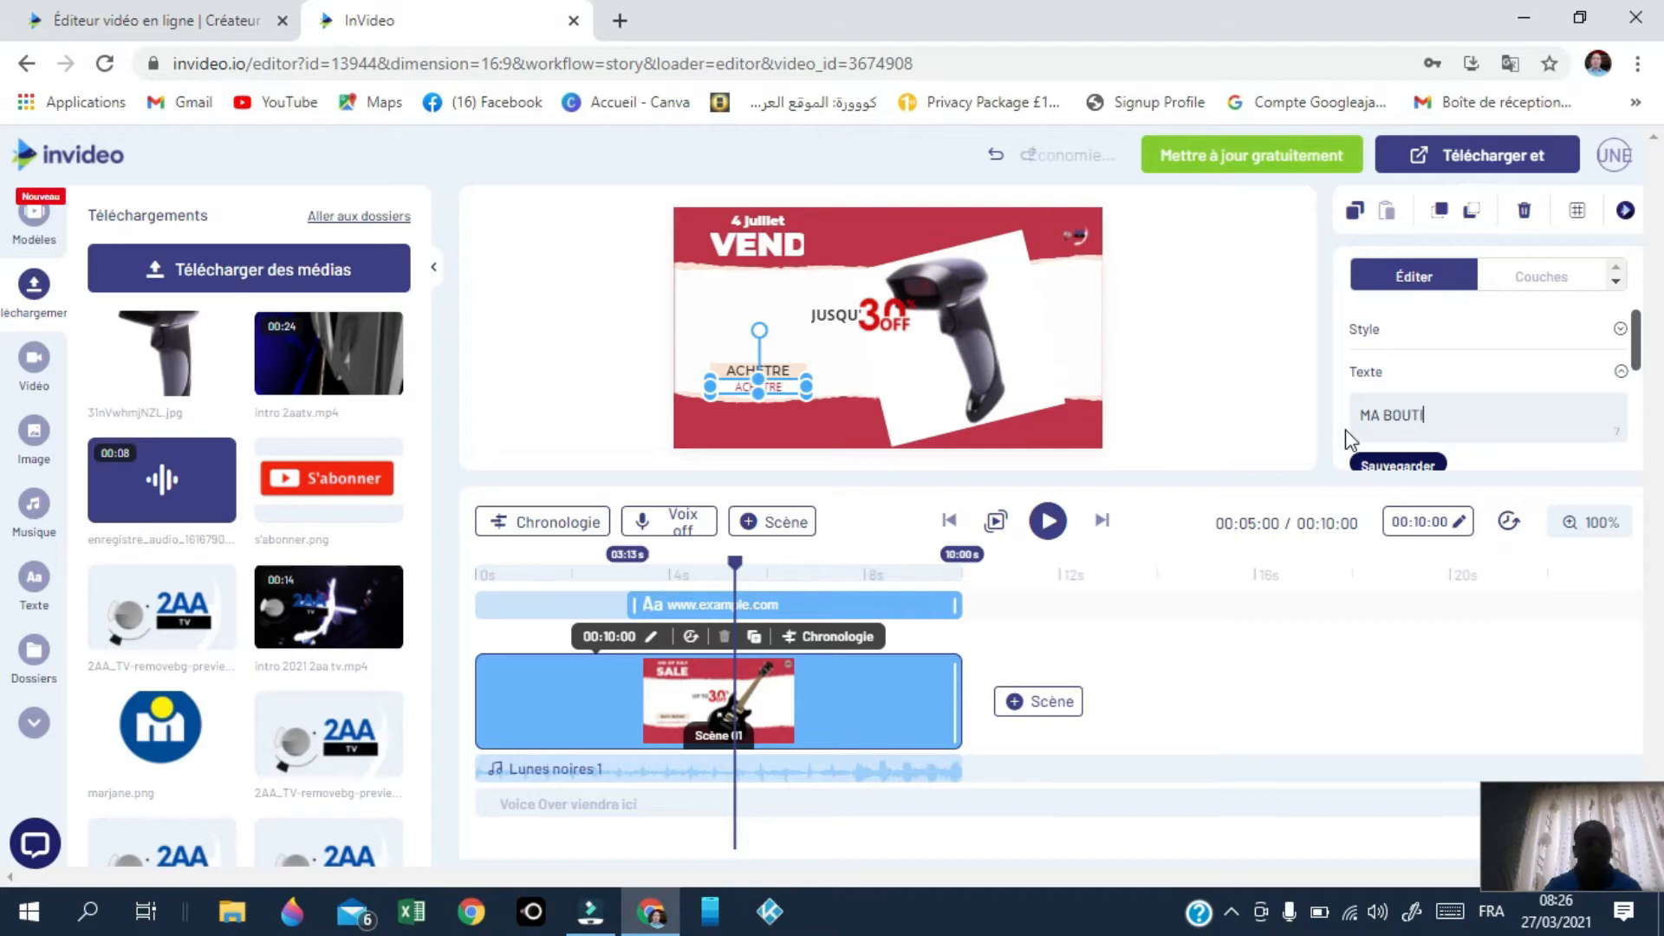
{"action": "type", "text": "QUE"}
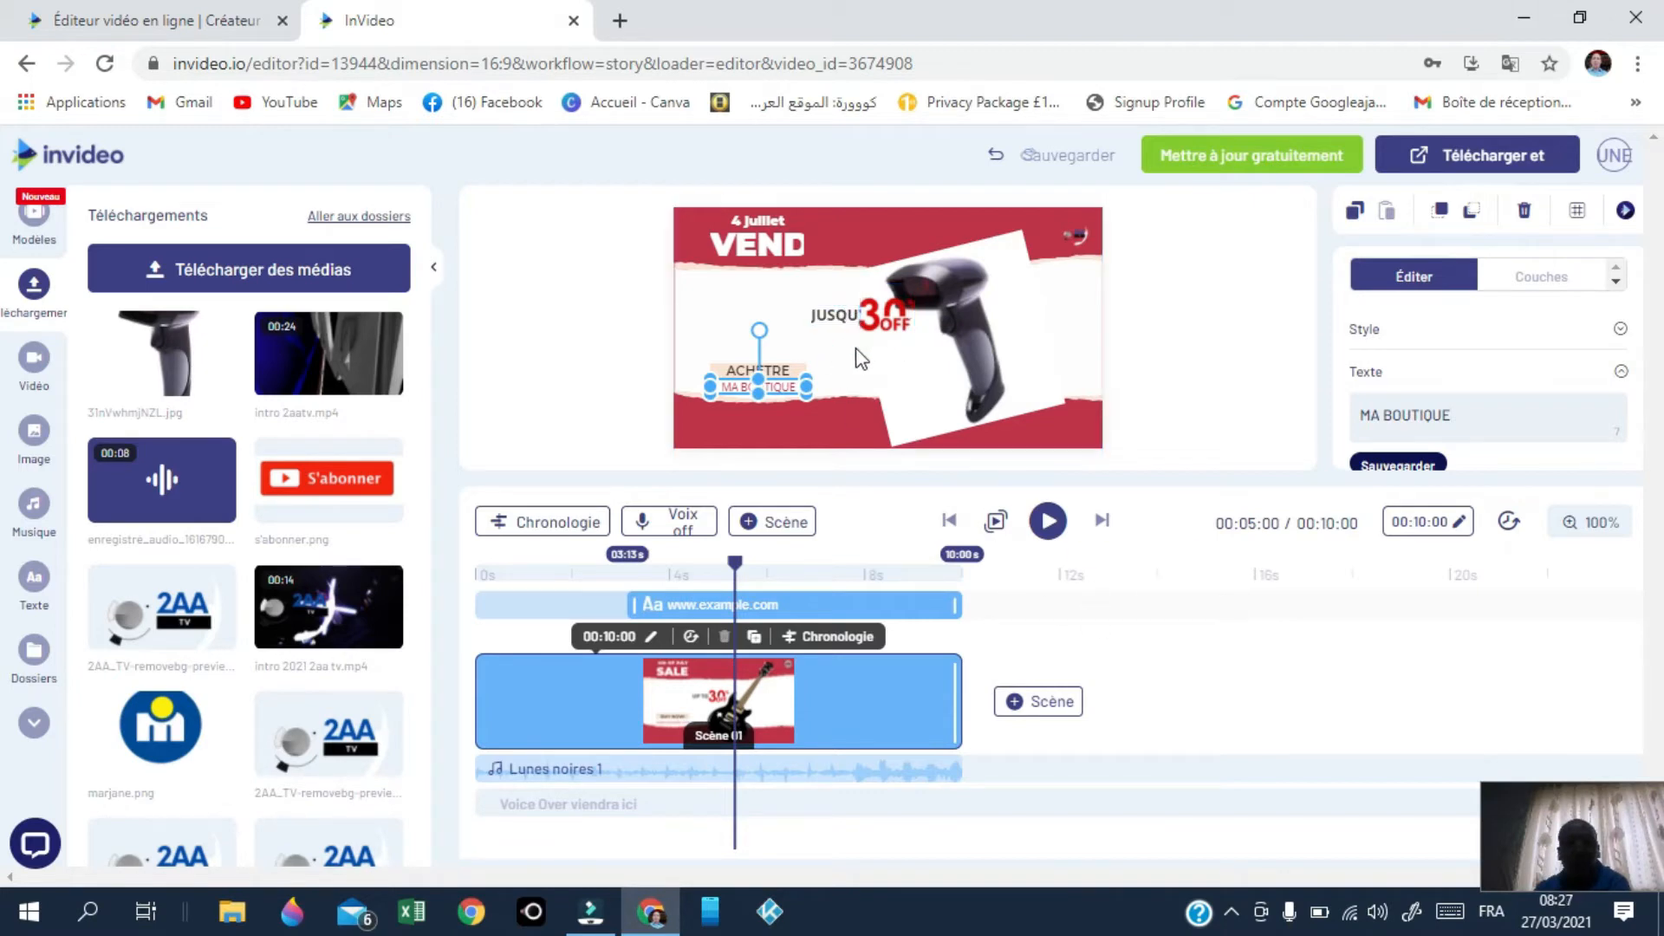
{"action": "left_click", "coordinate": [710, 305]}
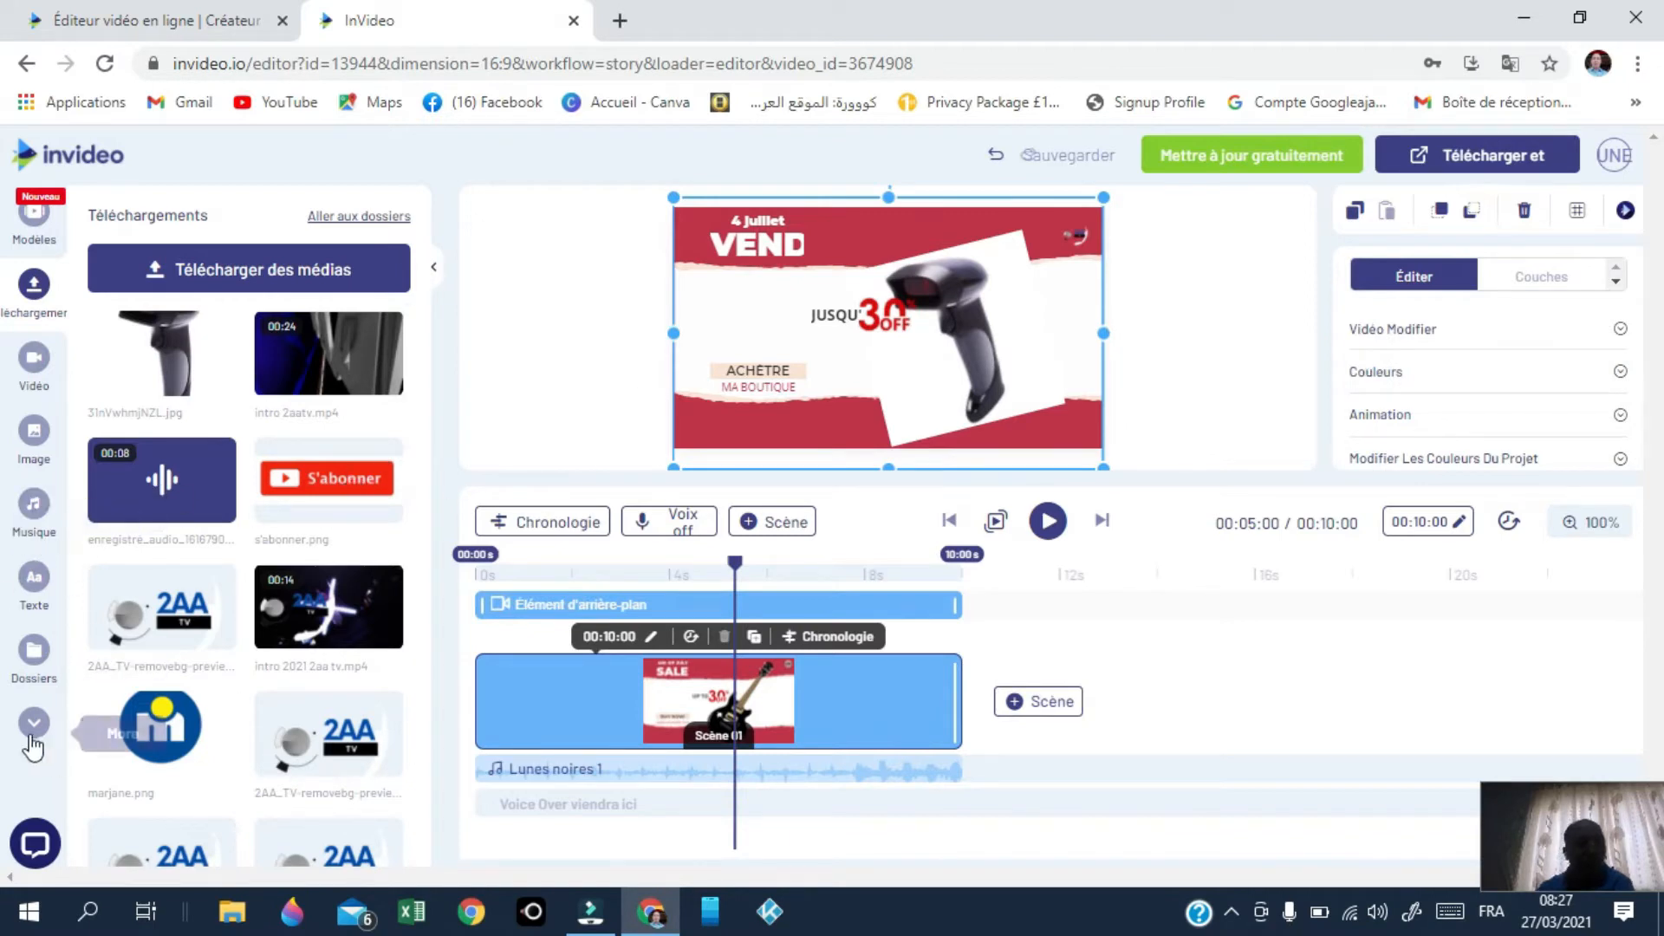
{"action": "left_click", "coordinate": [33, 578]}
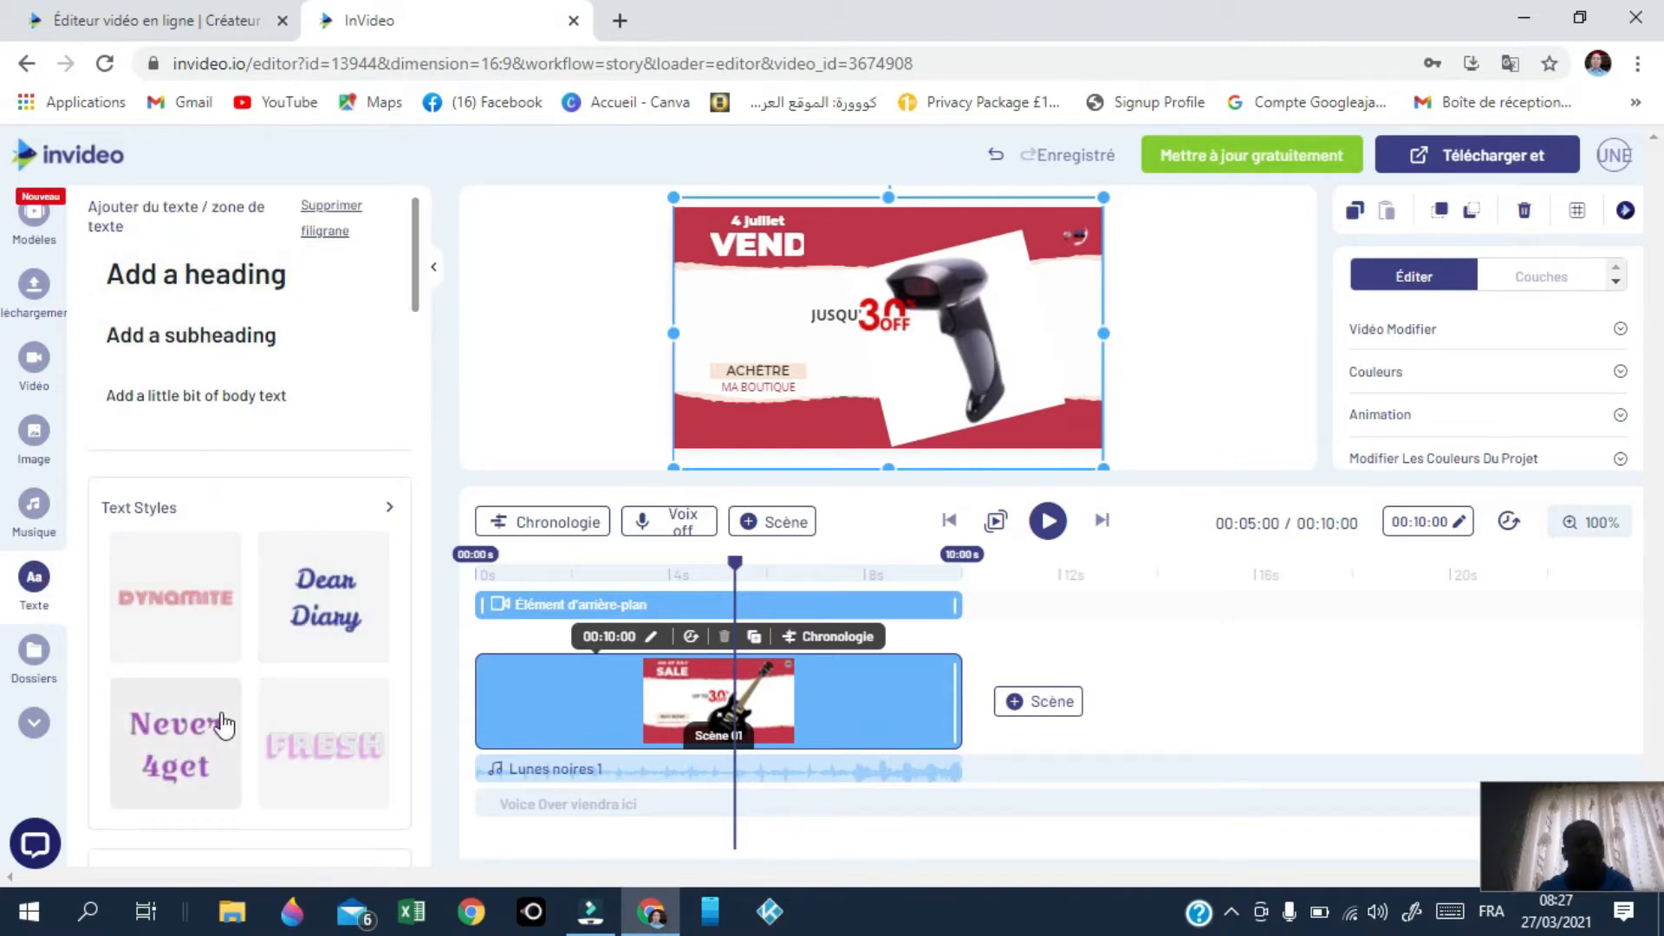
Step: Add a subheading text box at the scene's bottom right reading '199 DH'
{"action": "scroll", "coordinate": [269, 741], "scroll_direction": "down", "scroll_amount": 4}
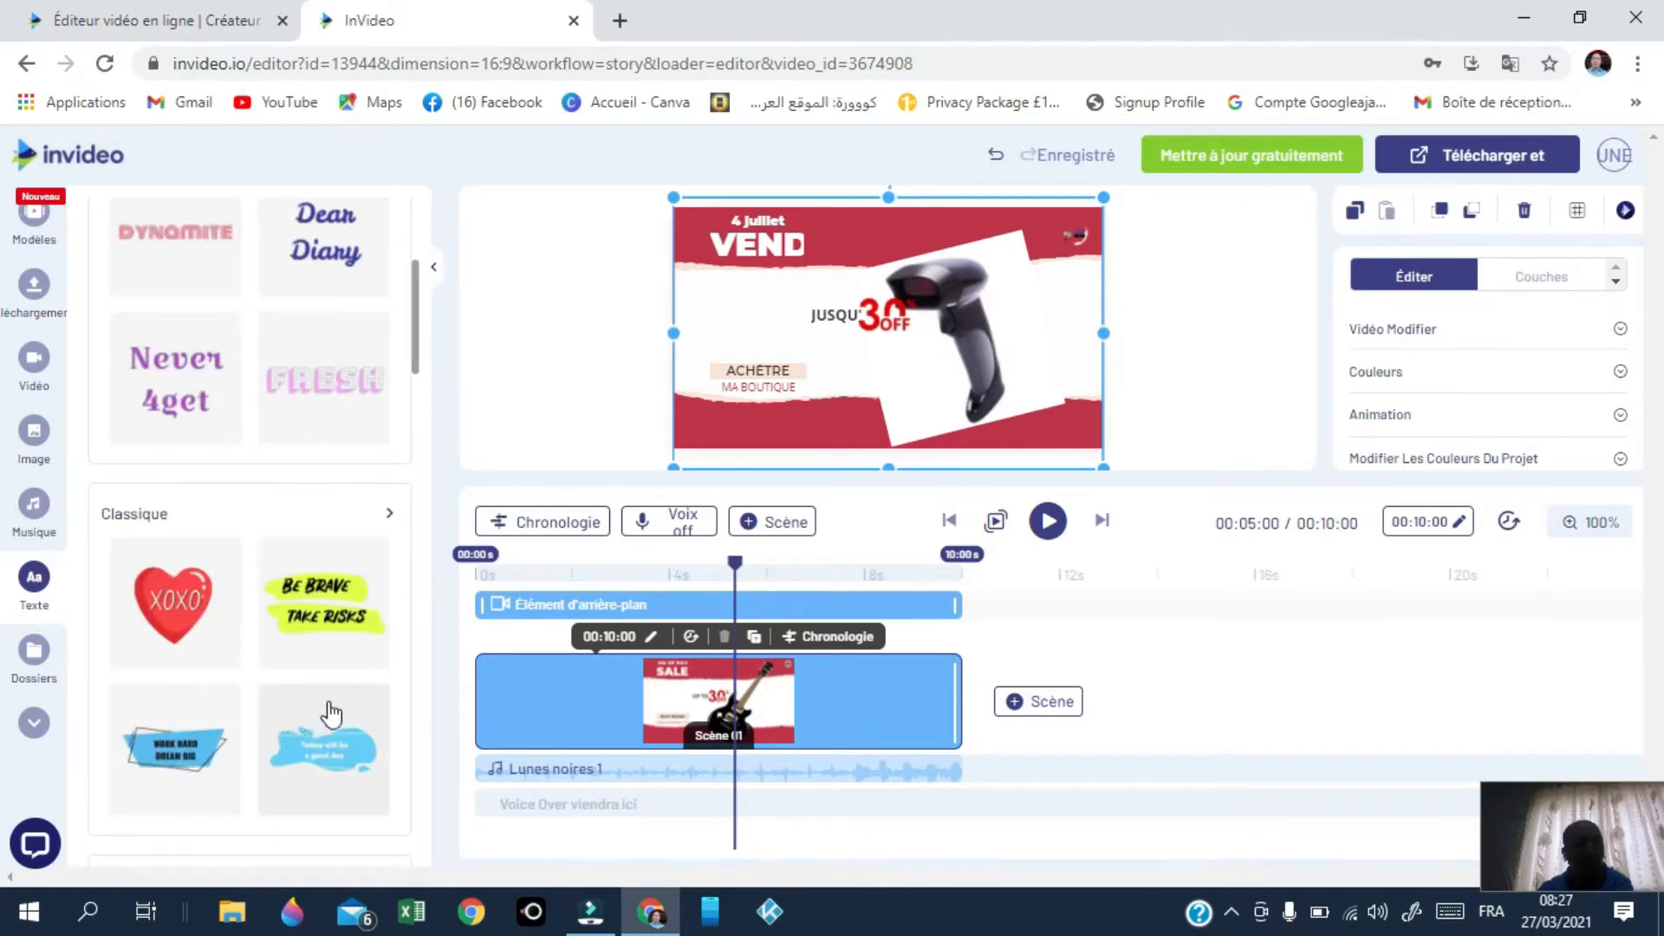
{"action": "scroll", "coordinate": [330, 715], "scroll_direction": "up", "scroll_amount": 5}
{"action": "left_click", "coordinate": [374, 336]}
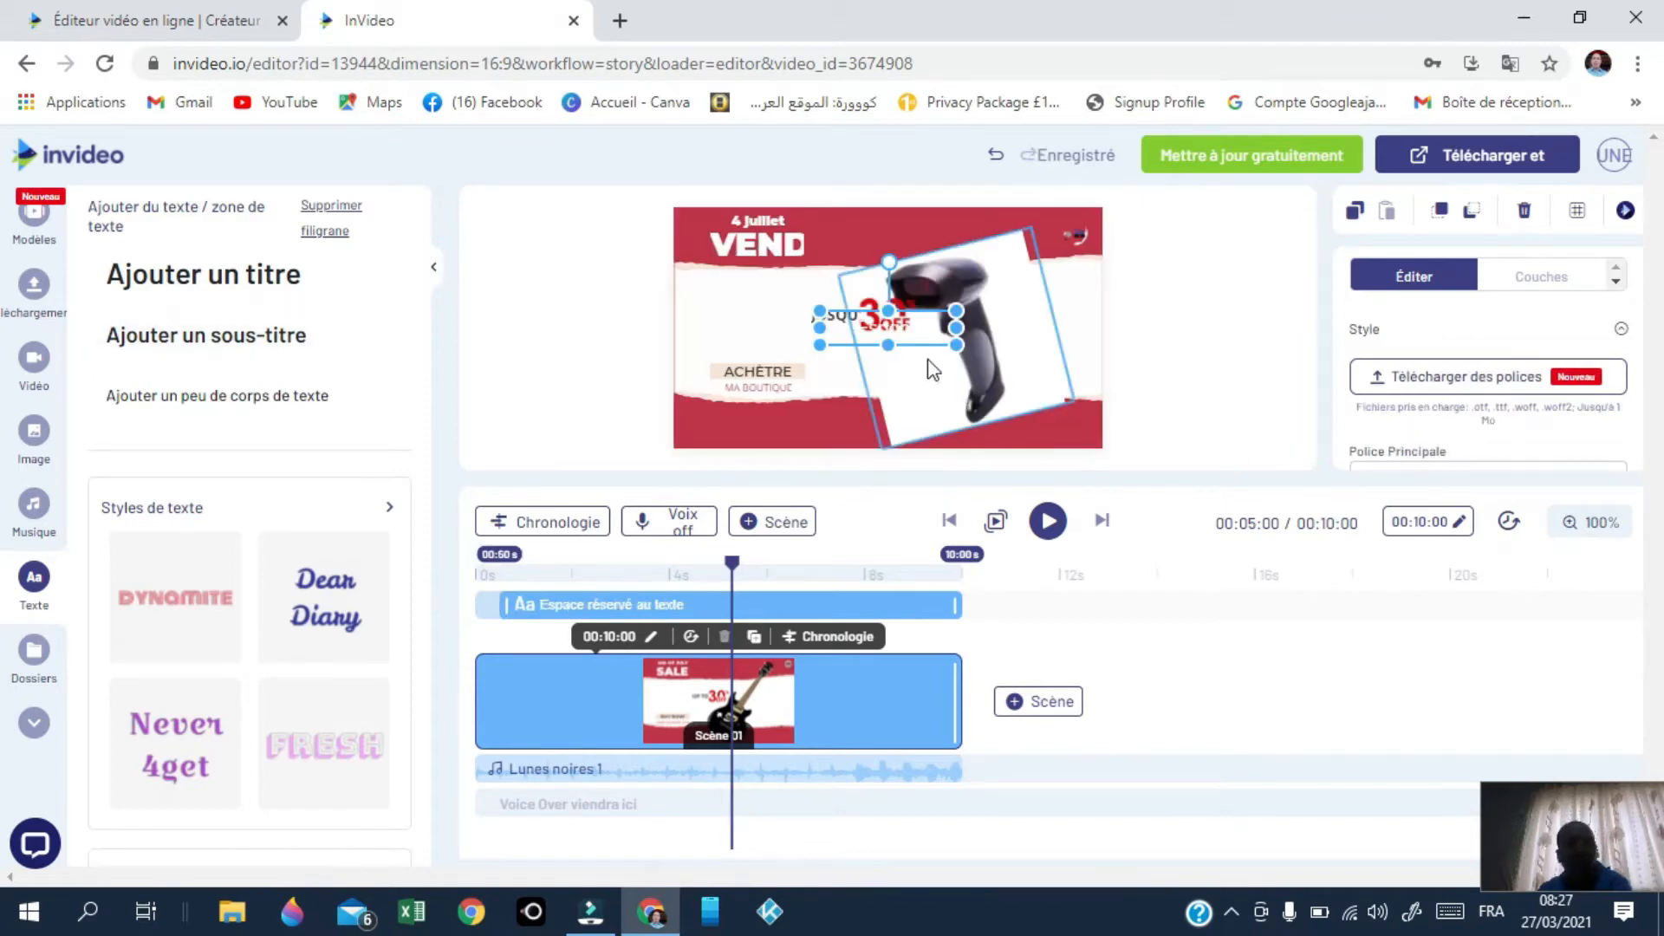
{"action": "left_click_drag", "start_coordinate": [873, 330], "coordinate": [1065, 446]}
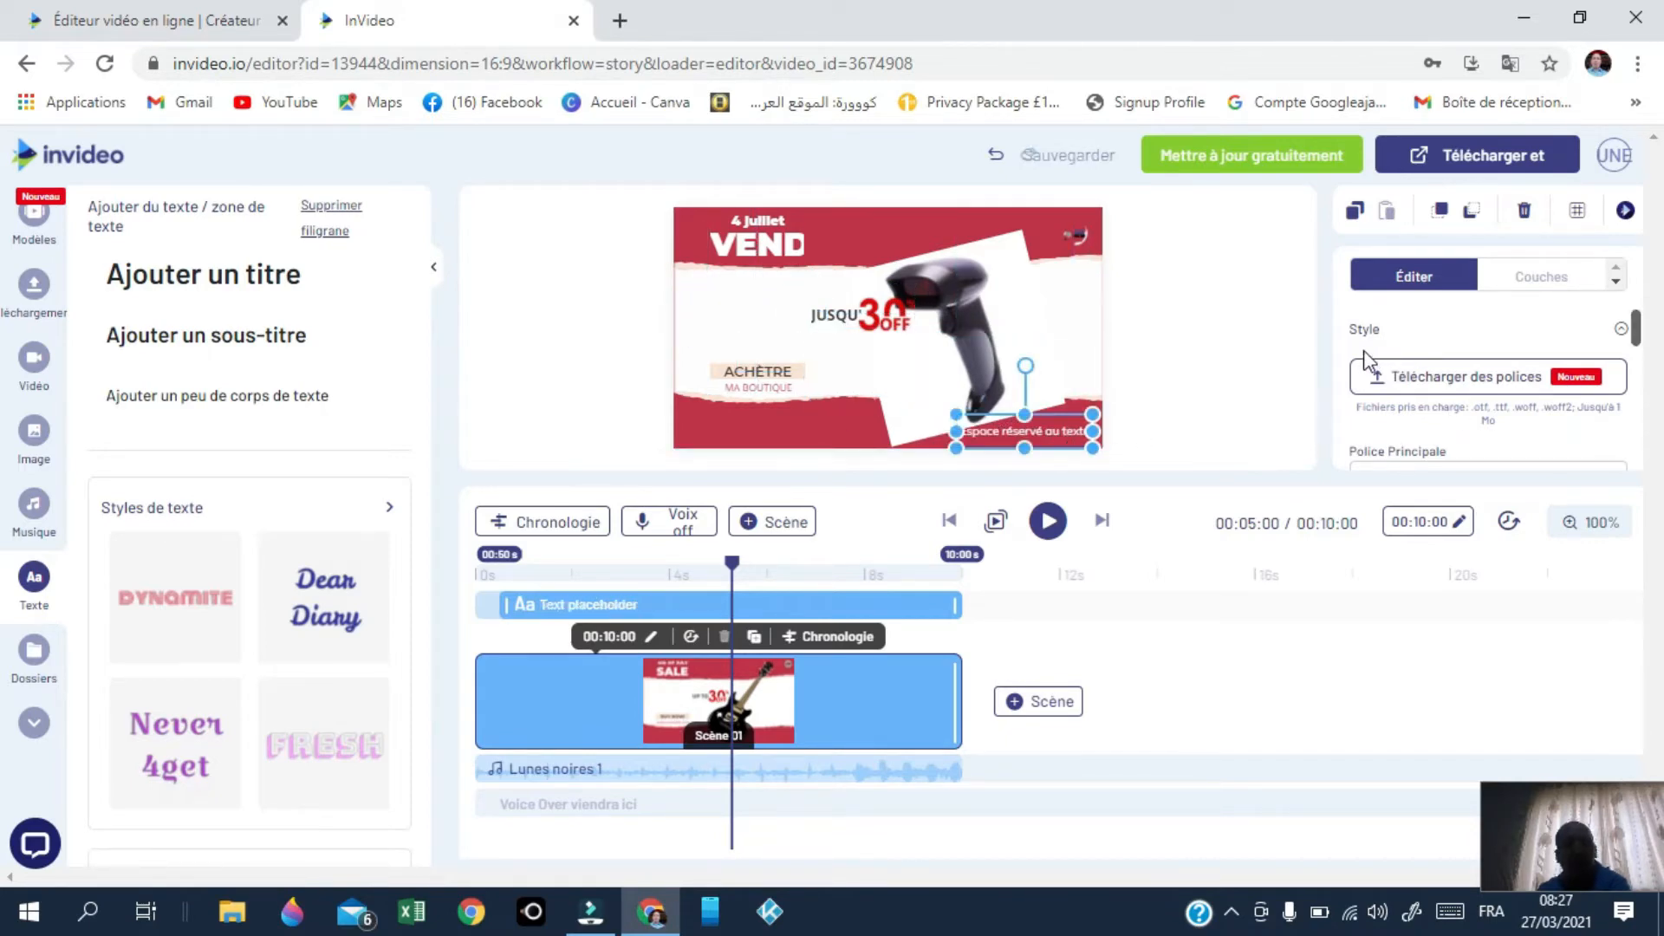
{"action": "left_click", "coordinate": [1085, 424]}
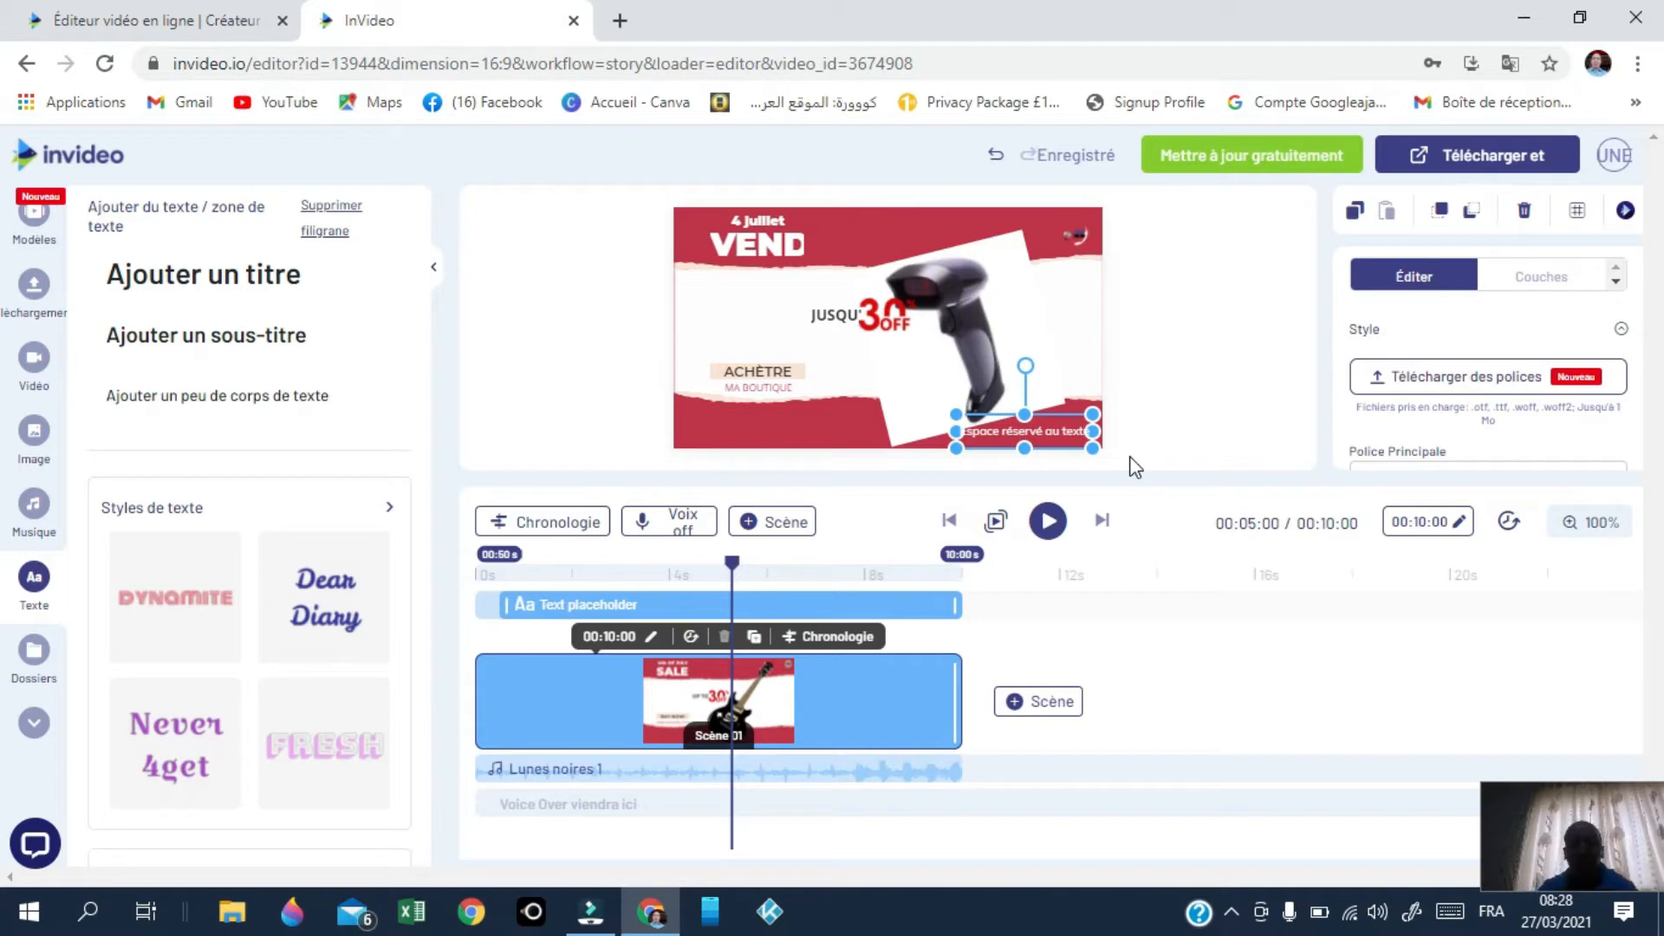
{"action": "key", "text": "BackSpace"}
{"action": "key", "text": "BackSpace"}
{"action": "key", "text": "BackSpace"}
{"action": "key", "text": "BackSpace"}
{"action": "key", "text": "BackSpace"}
{"action": "key", "text": "BackSpace"}
{"action": "key", "text": "BackSpace"}
{"action": "key", "text": "BackSpace"}
{"action": "key", "text": "BackSpace"}
{"action": "key", "text": "BackSpace"}
{"action": "key", "text": "BackSpace"}
{"action": "key", "text": "BackSpace"}
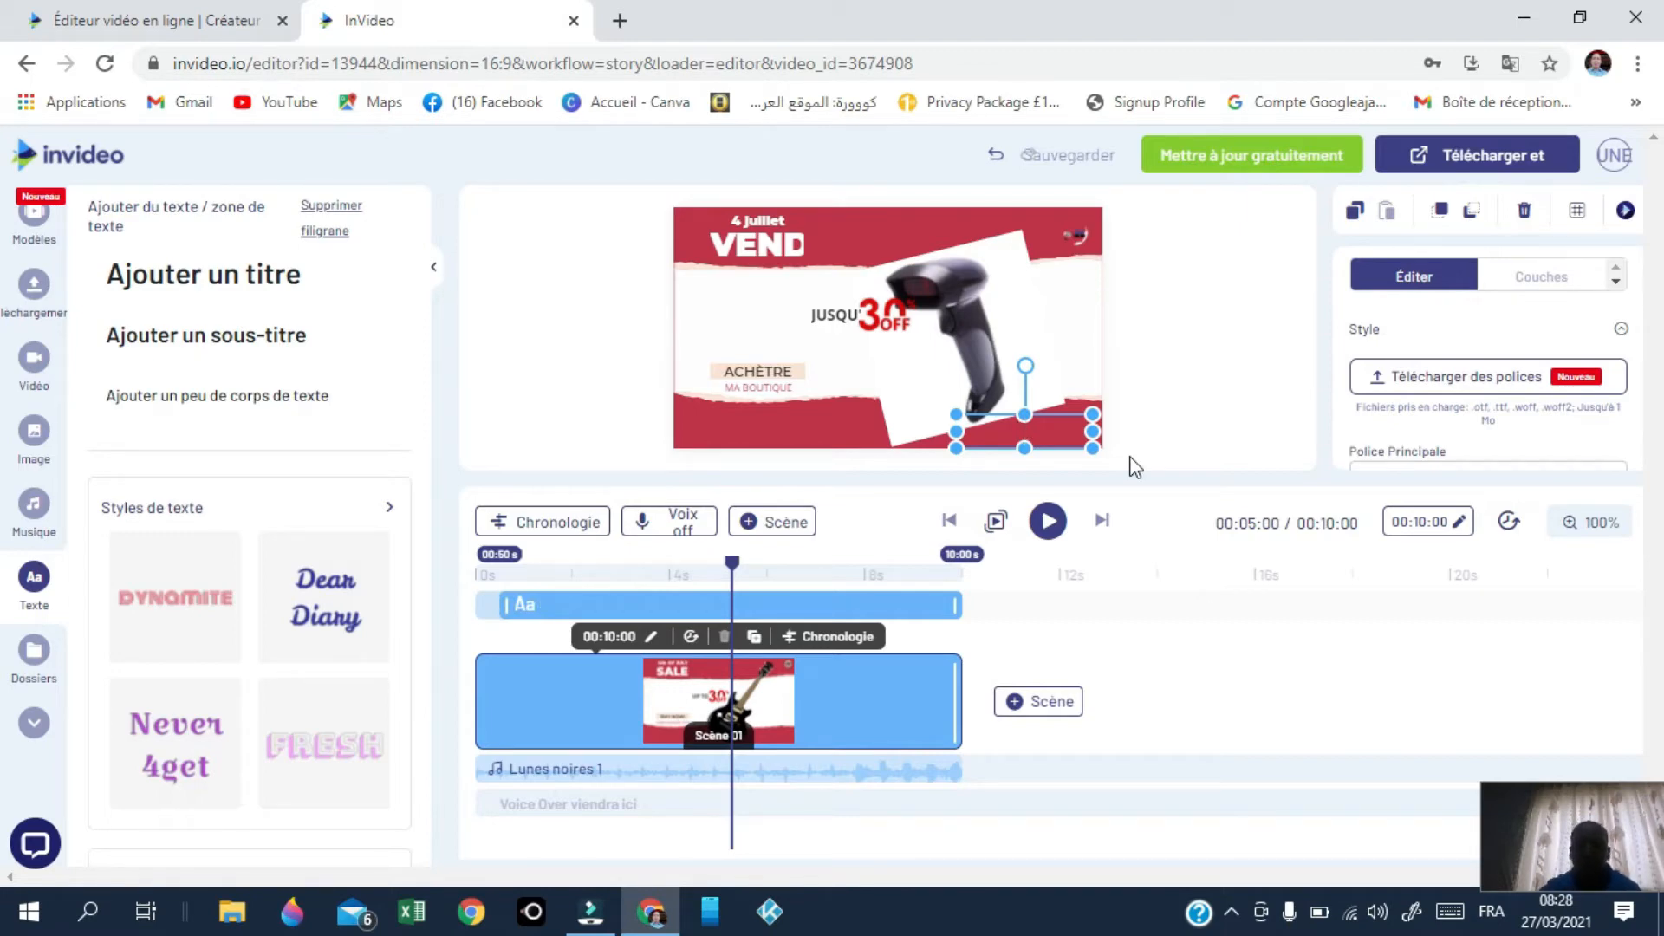
{"action": "type", "text": "200"}
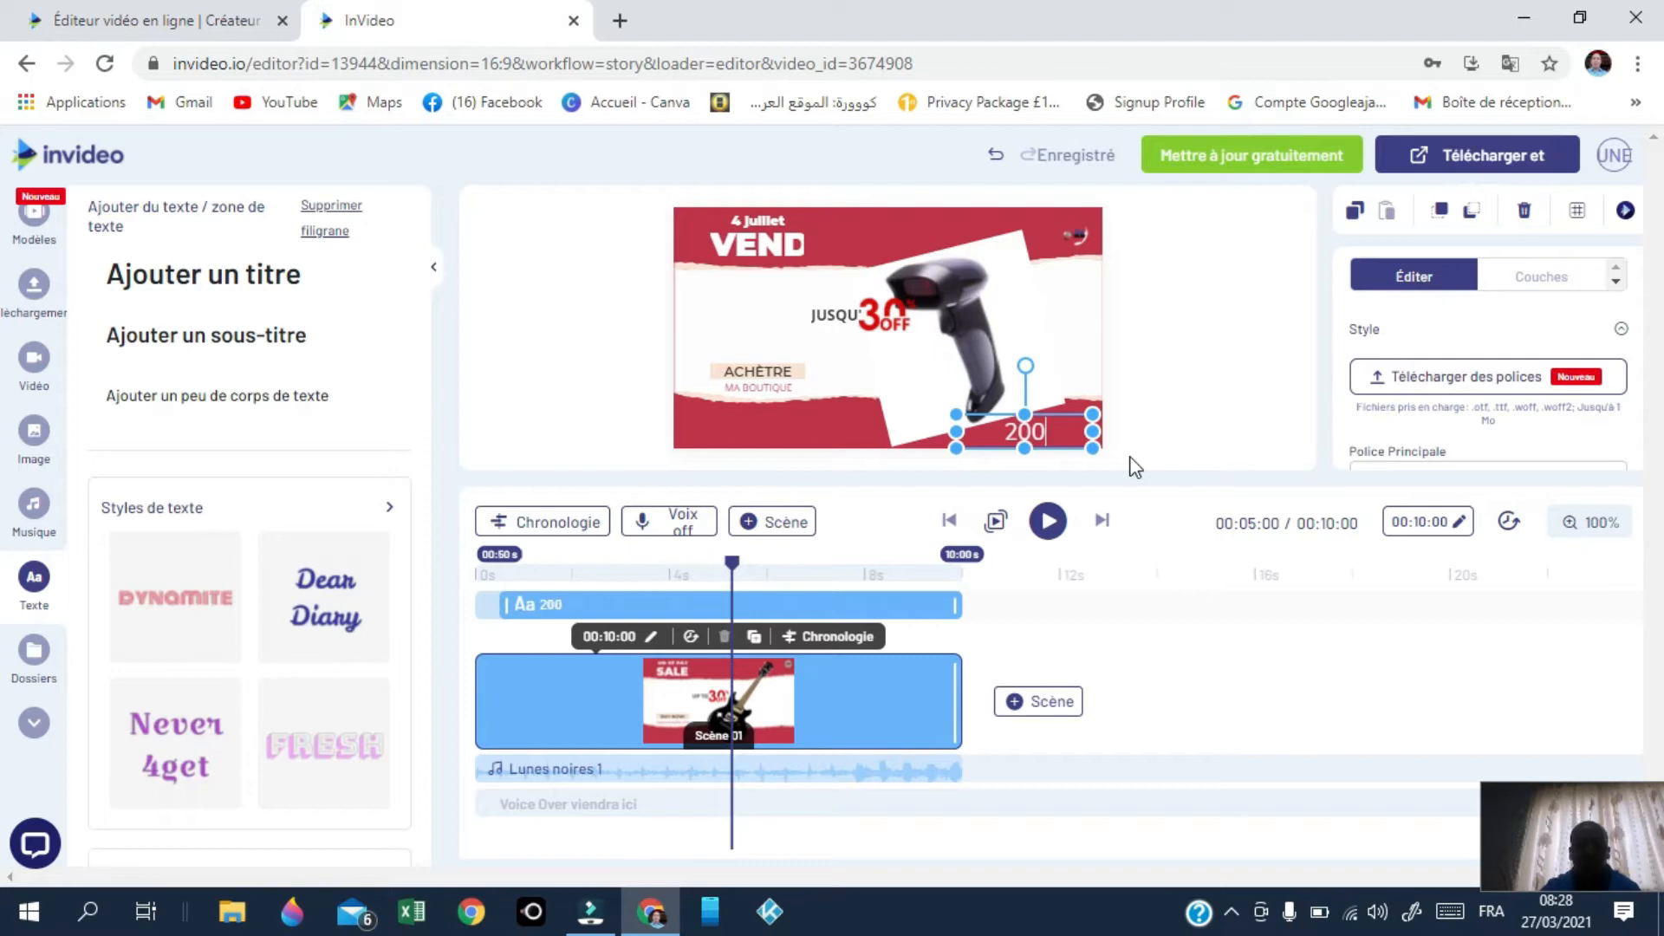
{"action": "key", "text": "BackSpace"}
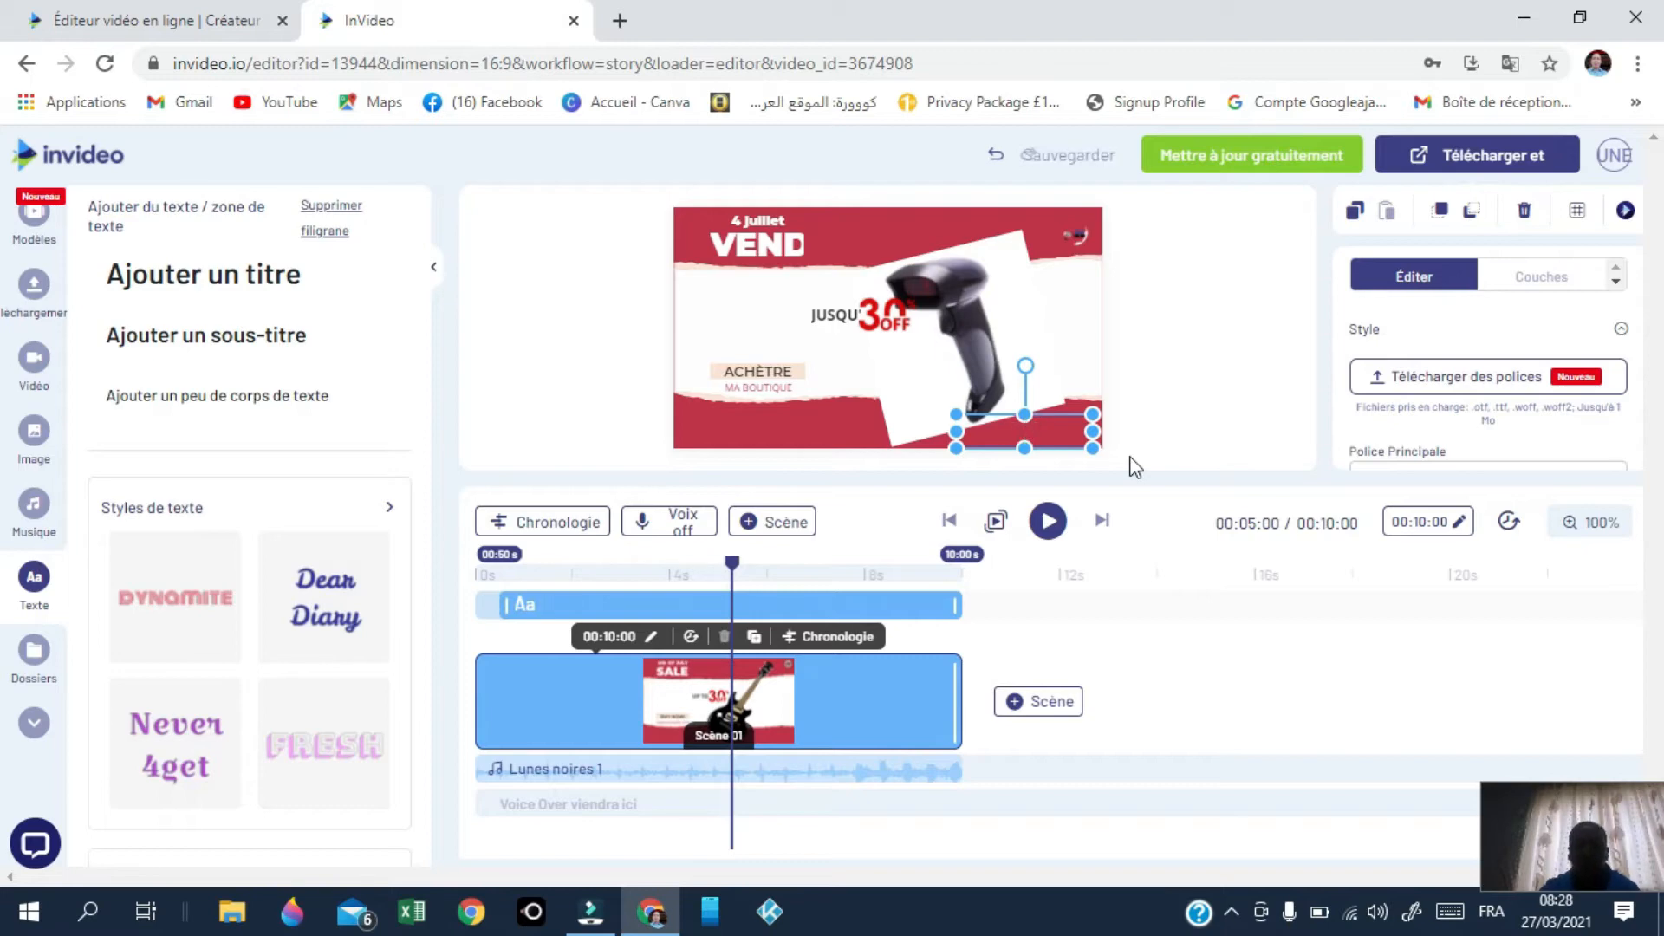
{"action": "type", "text": "199"}
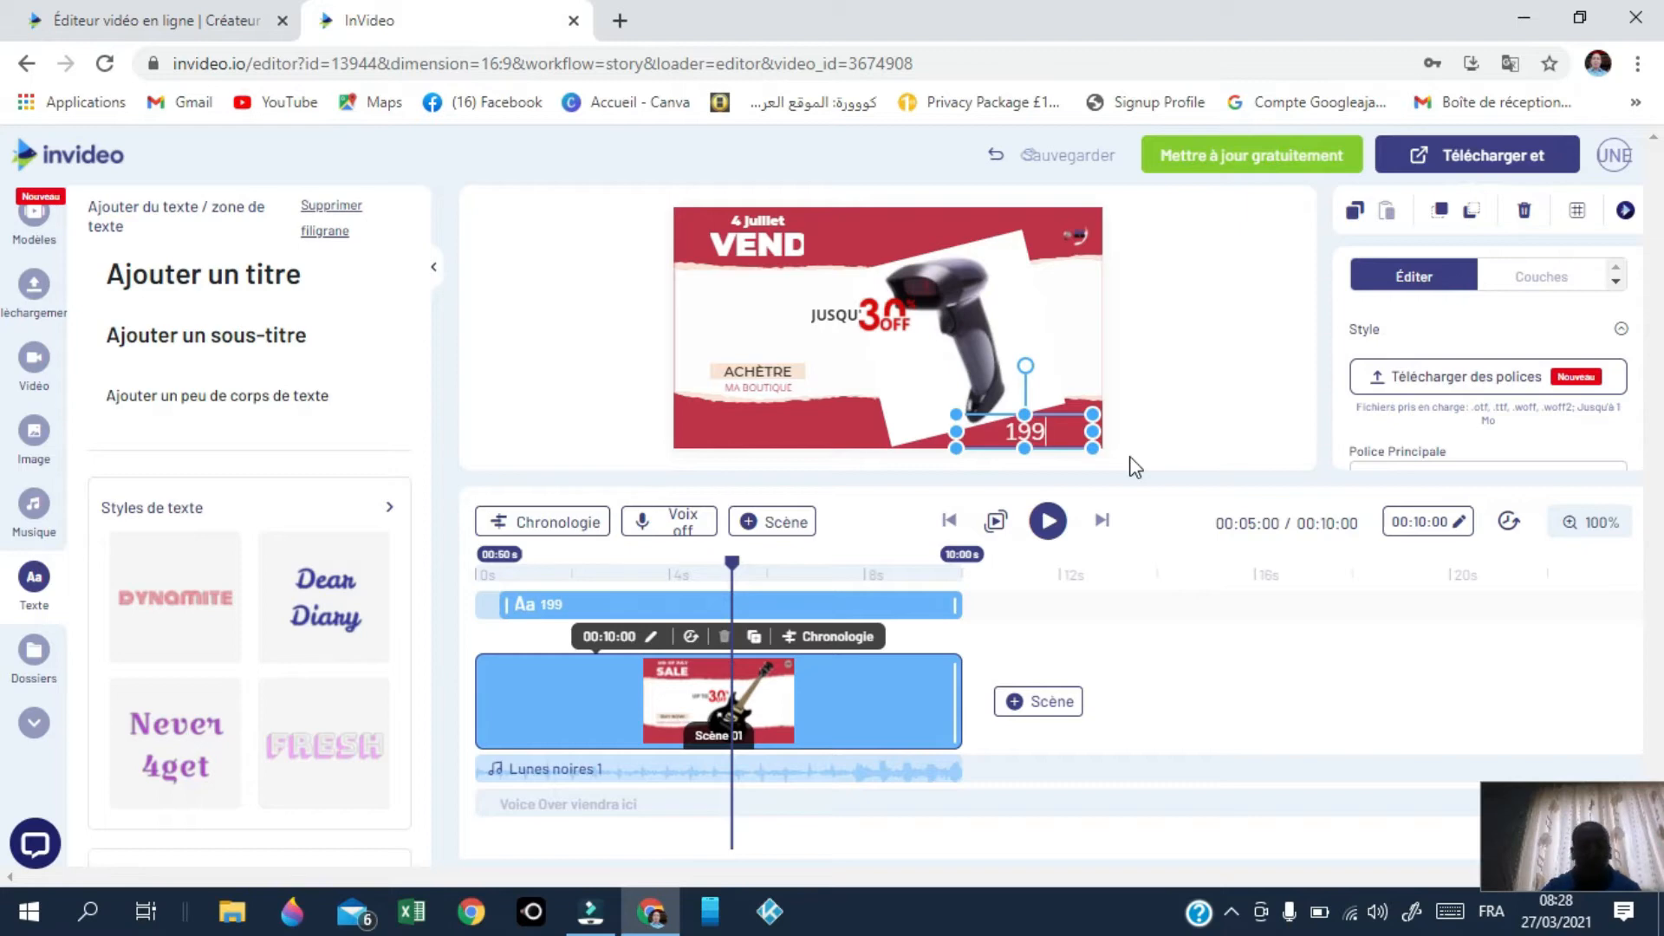
{"action": "type", "text": " DH"}
{"action": "left_click", "coordinate": [1134, 466]}
Step: Move the 199 DH layer's start to about 7 s and replay the scene from the start
{"action": "left_click", "coordinate": [996, 521]}
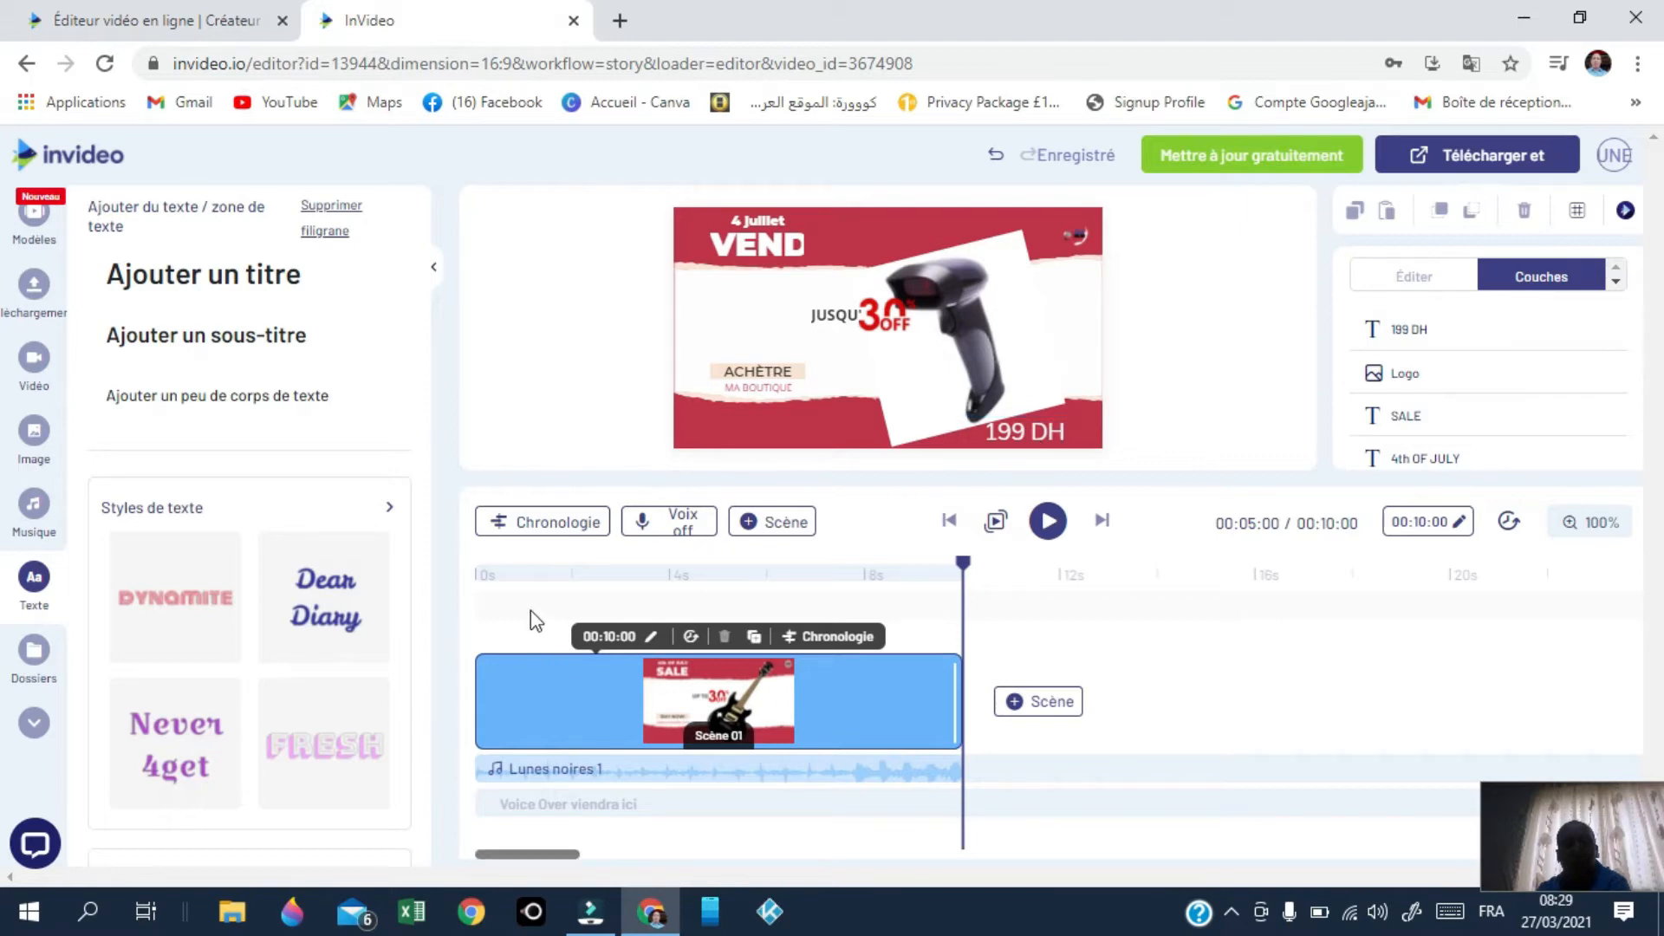
{"action": "left_click", "coordinate": [493, 531]}
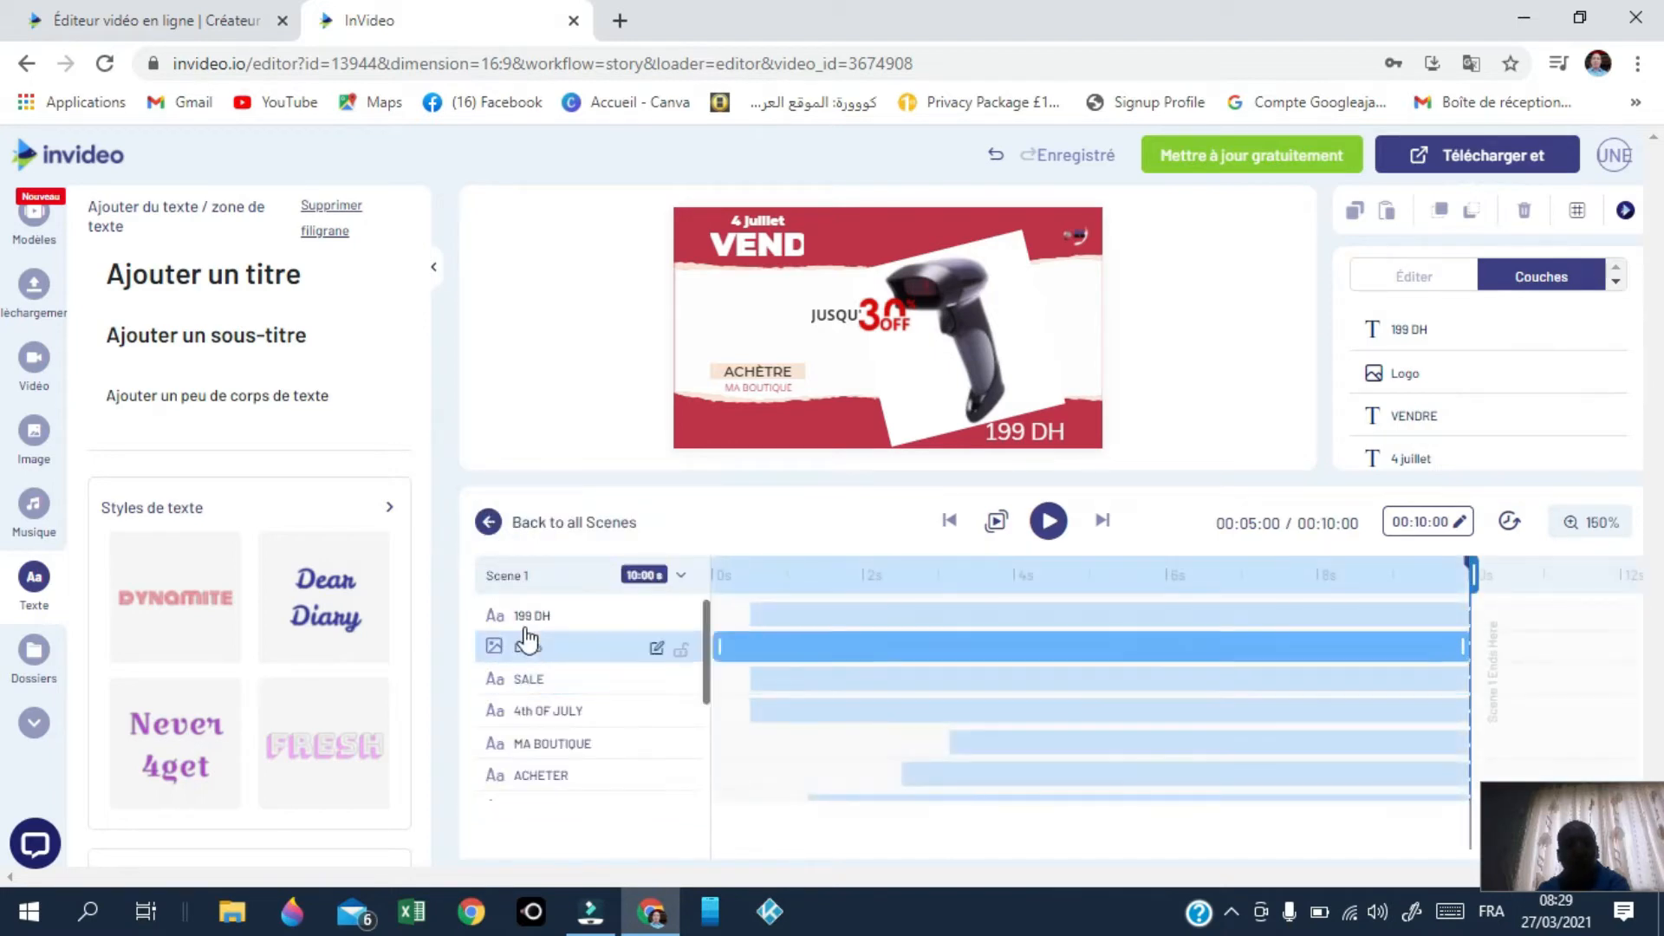
{"action": "left_click", "coordinate": [528, 606]}
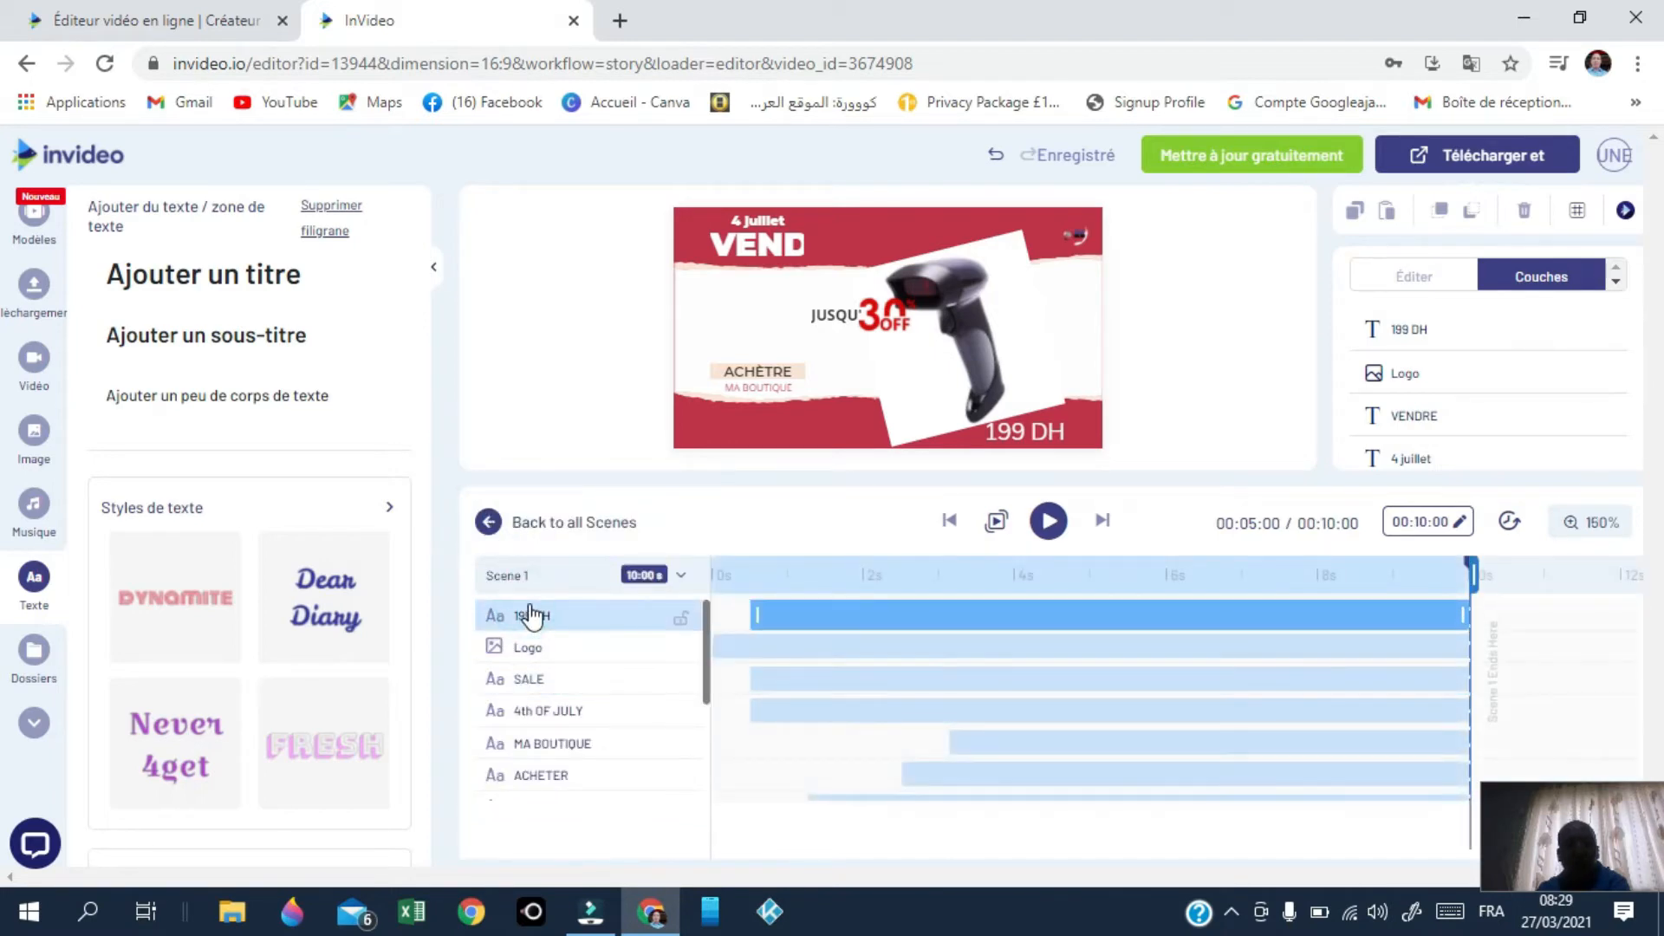
{"action": "left_click", "coordinate": [756, 614]}
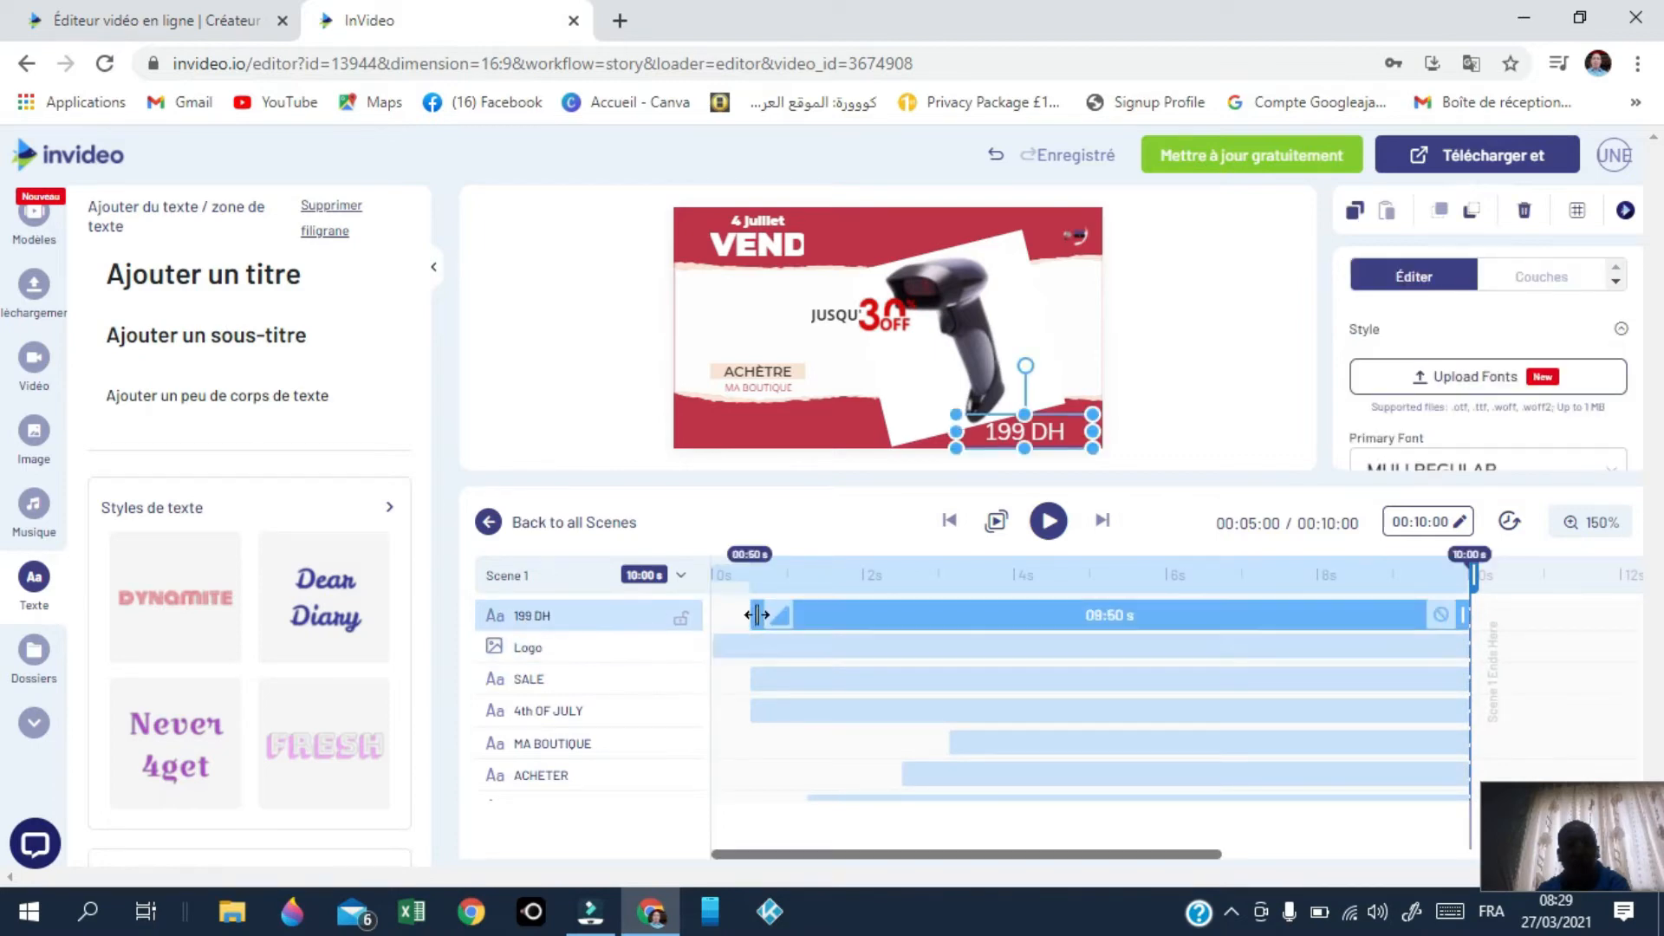
{"action": "left_click_drag", "start_coordinate": [757, 614], "coordinate": [1219, 639]}
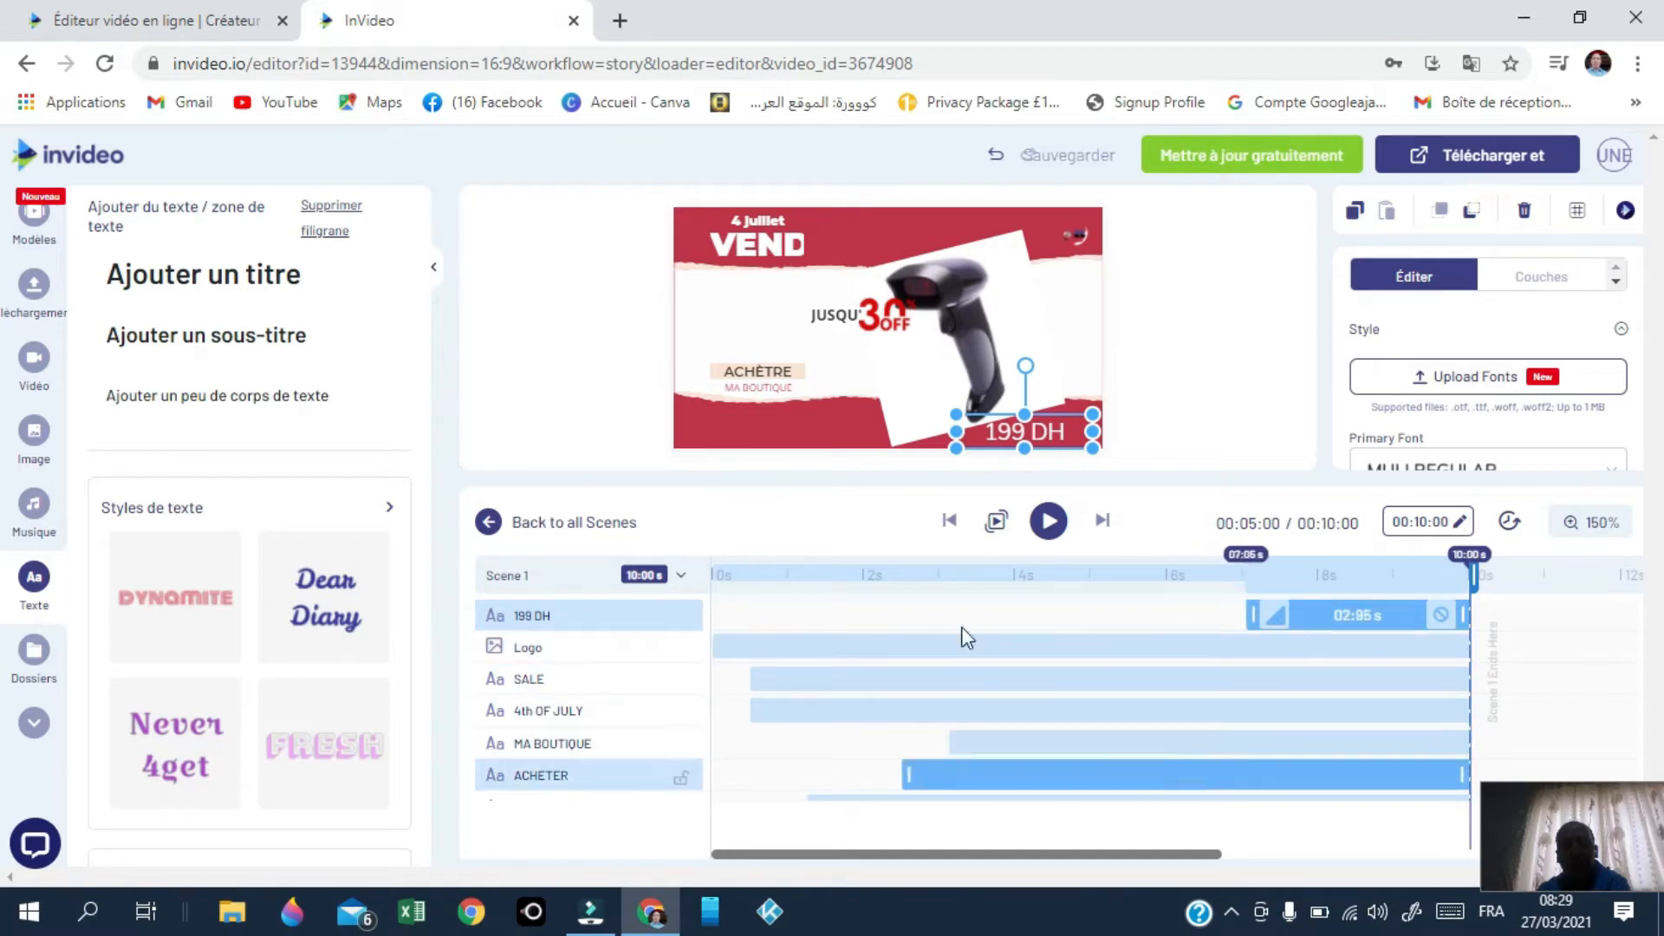
{"action": "left_click", "coordinate": [997, 522]}
{"action": "left_click", "coordinate": [998, 523]}
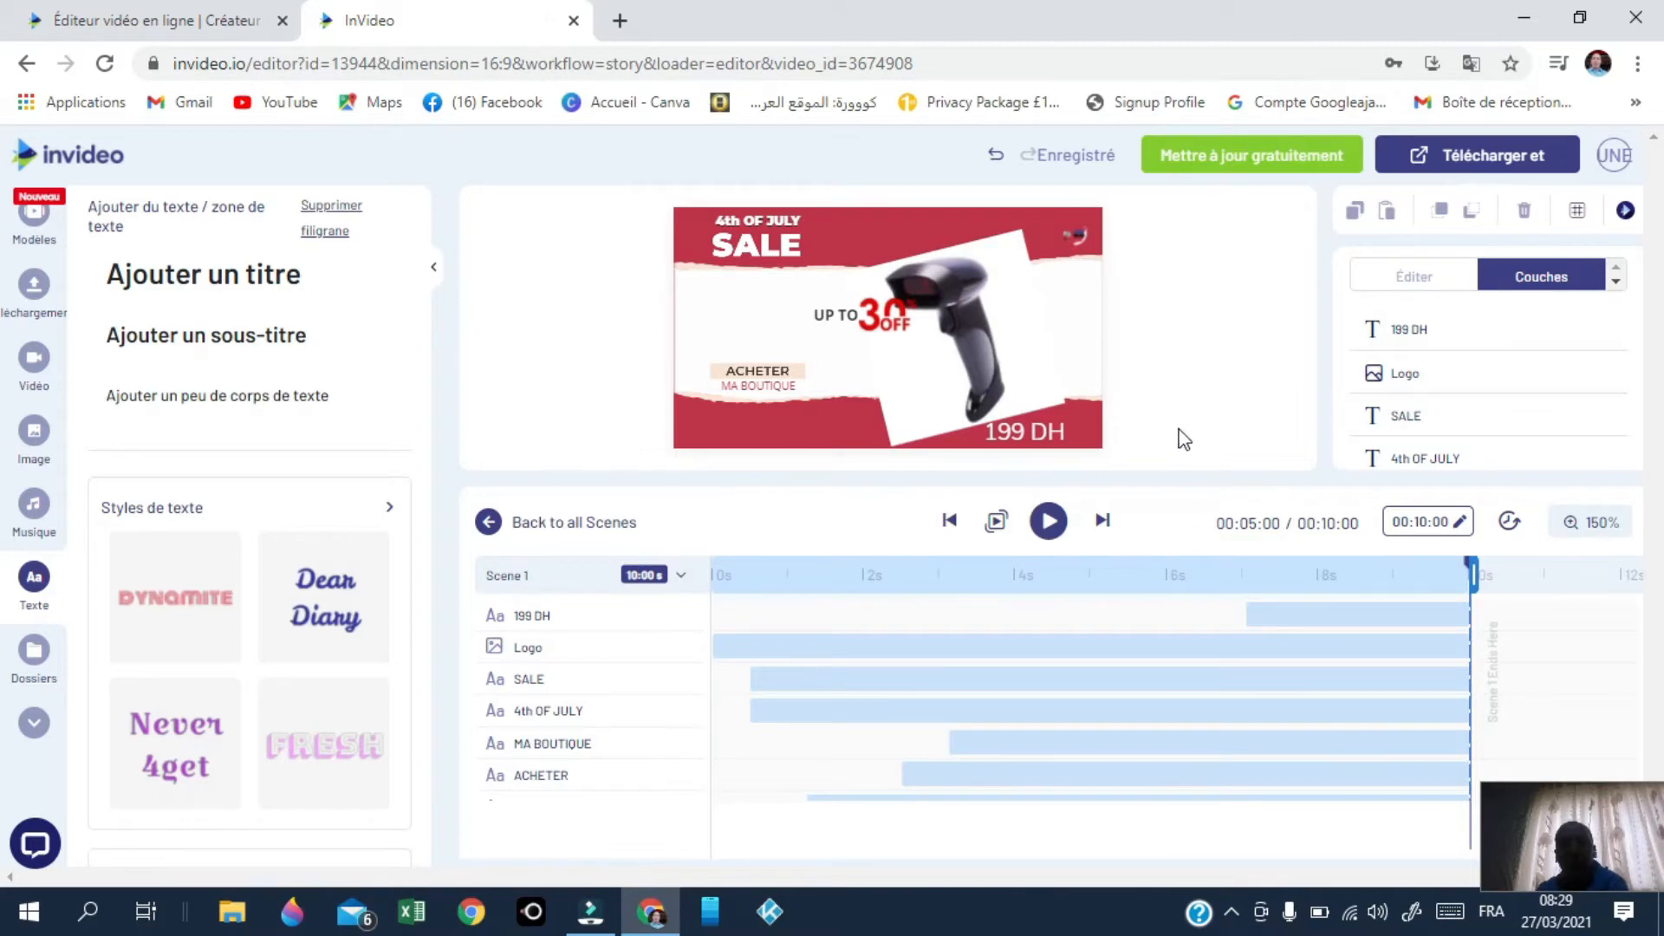
Step: Export the video at the default 720p quality after checking the 1080p option
{"action": "left_click", "coordinate": [1485, 163]}
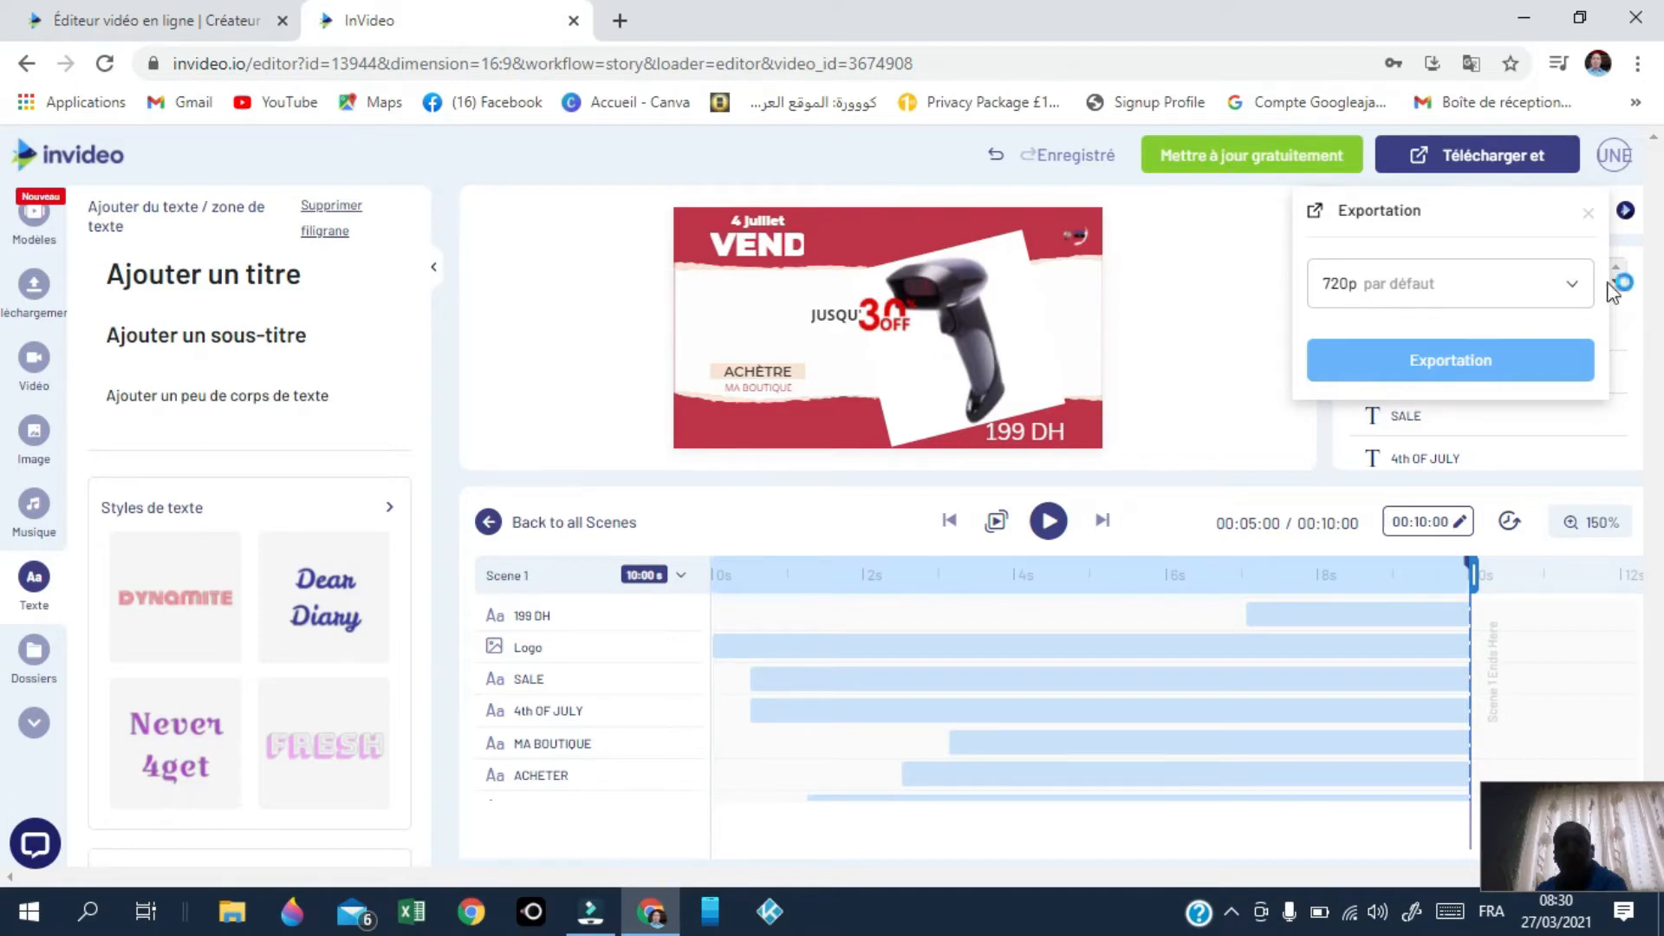
{"action": "left_click", "coordinate": [1572, 286]}
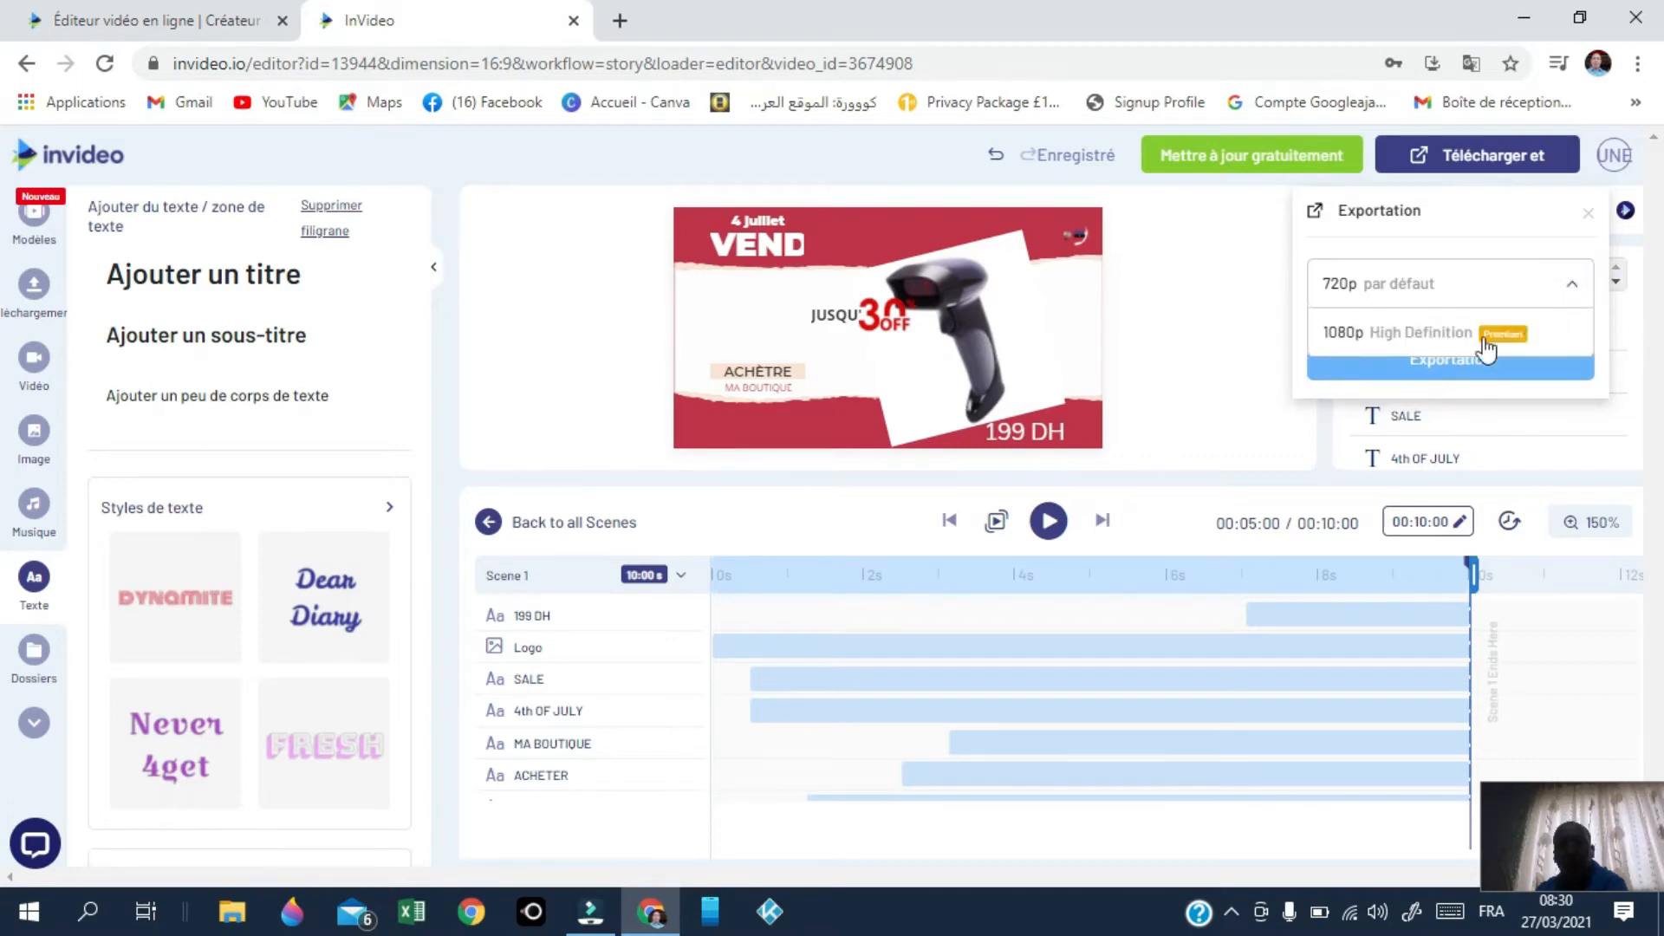
{"action": "left_click", "coordinate": [1487, 347]}
{"action": "left_click", "coordinate": [1597, 423]}
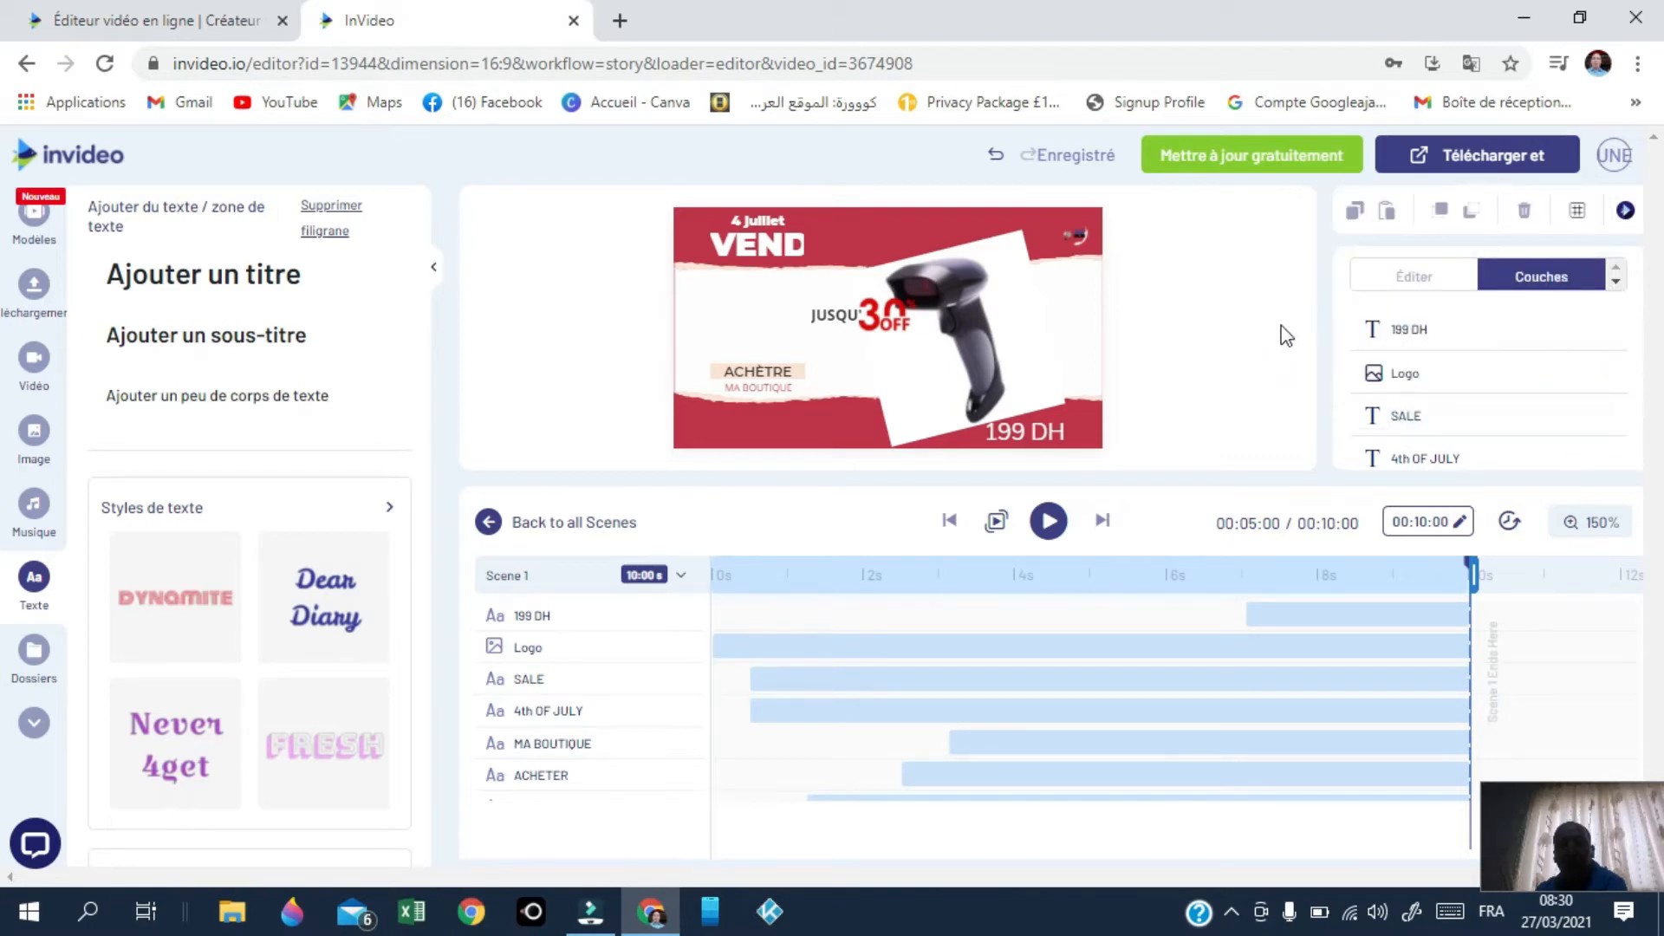
{"action": "left_click", "coordinate": [1461, 161]}
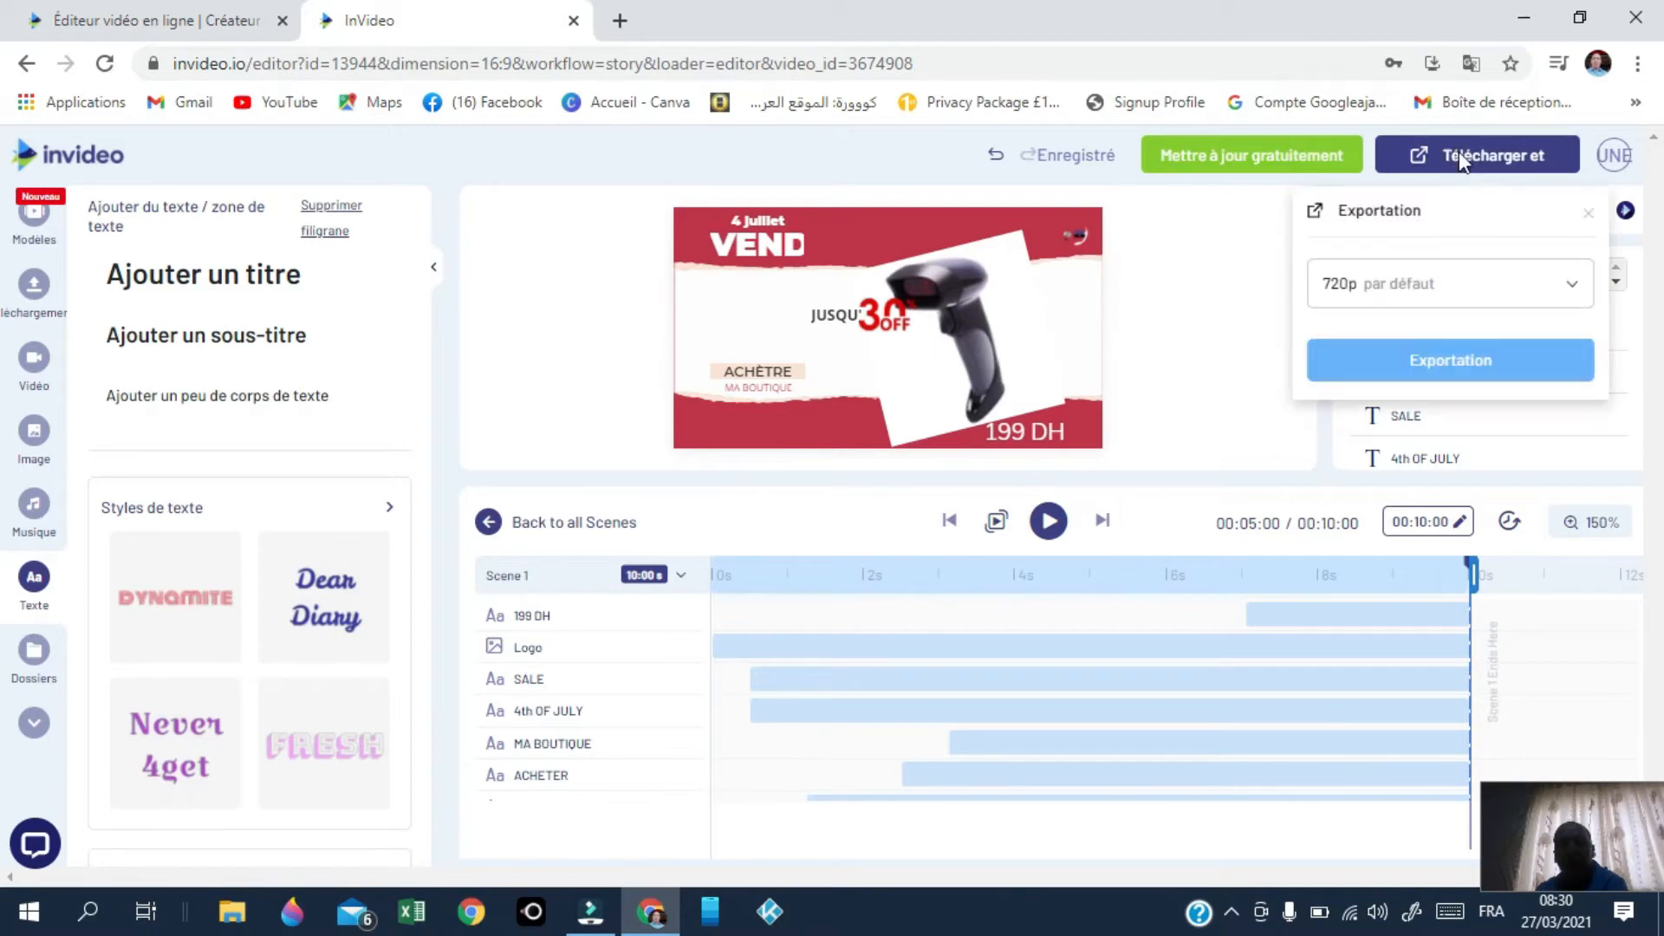
{"action": "left_click", "coordinate": [1473, 367]}
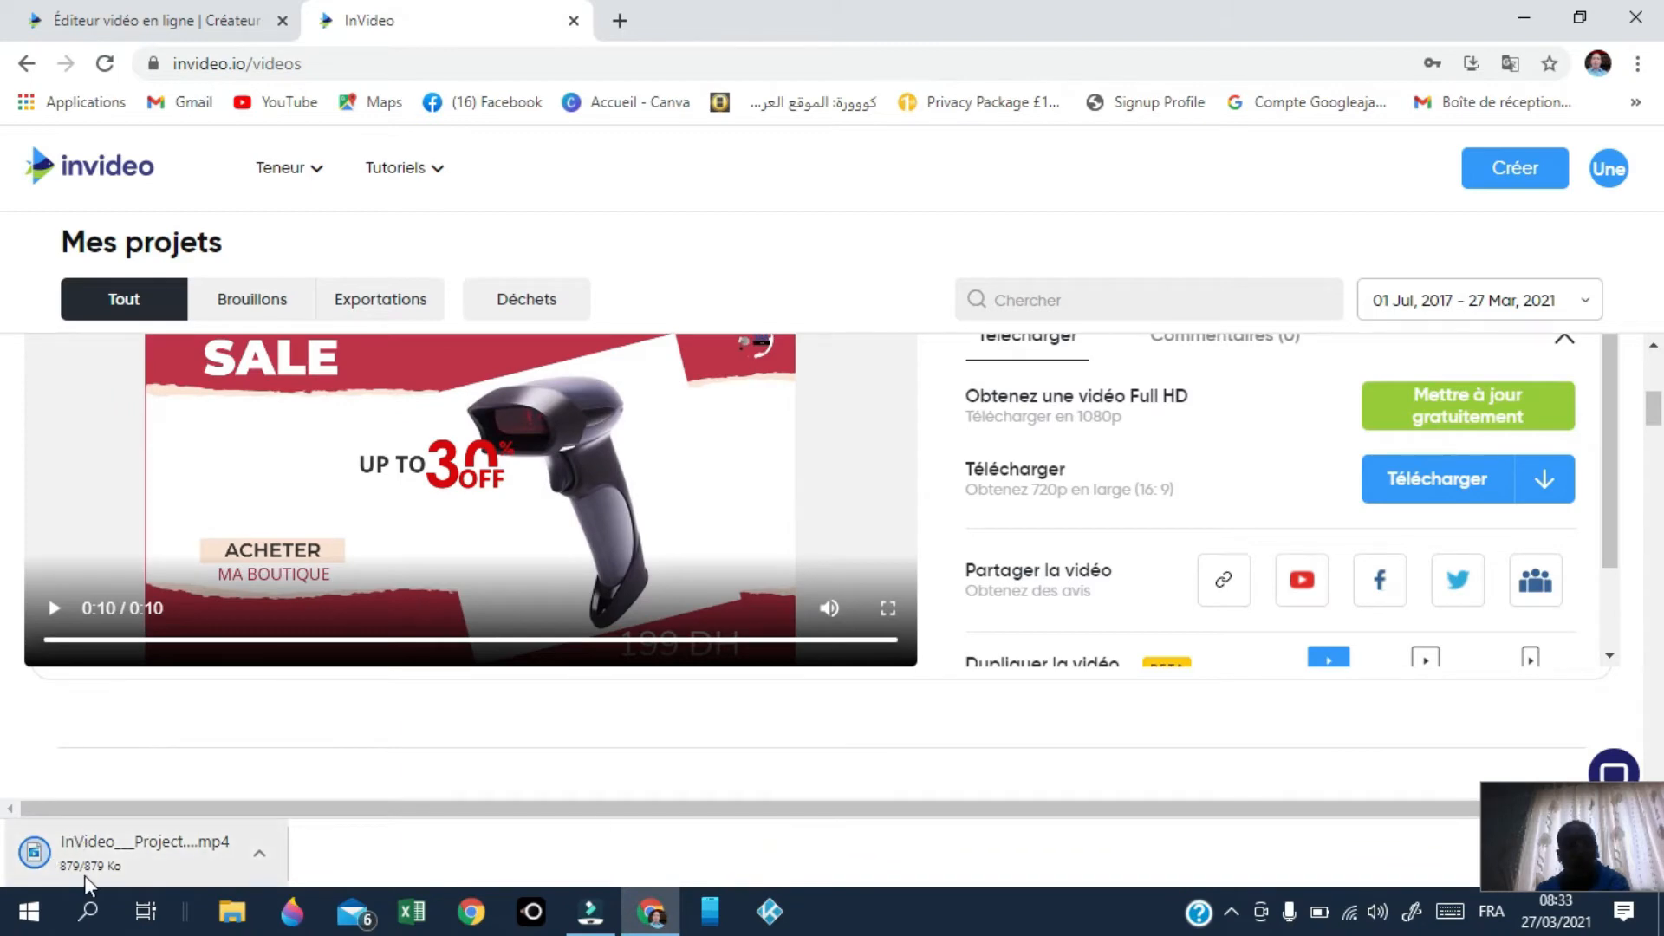
Step: Open the downloaded InVideo mp4 from Chrome's download bar in the desktop video player
{"action": "left_click", "coordinate": [259, 855]}
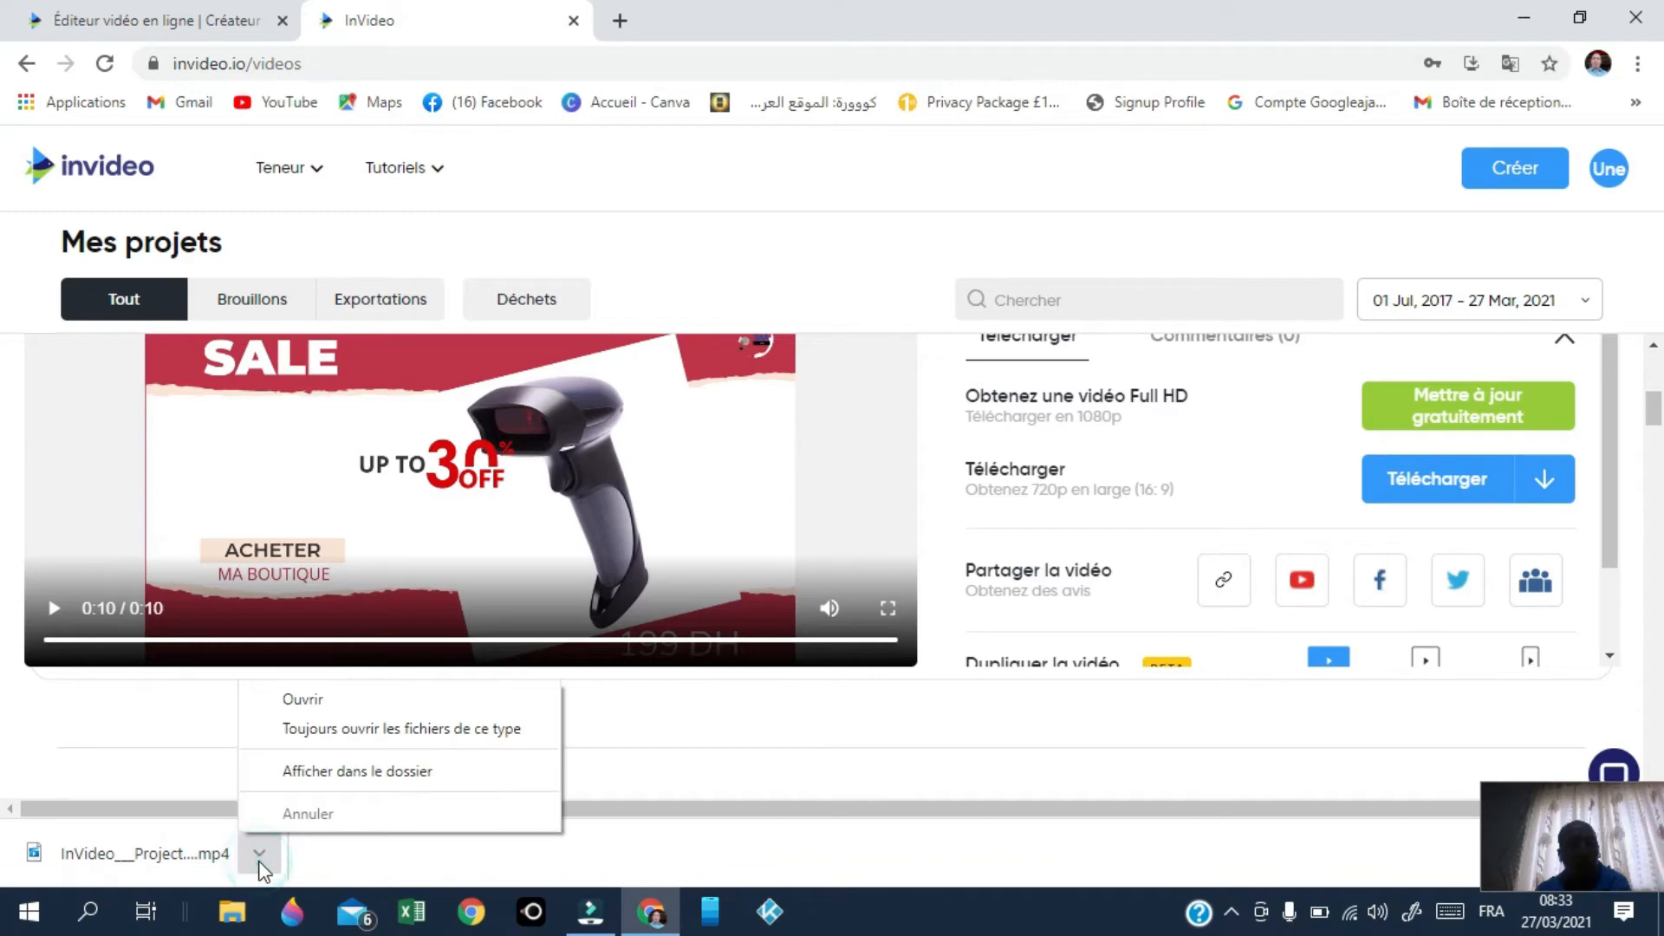
{"action": "left_click", "coordinate": [321, 702]}
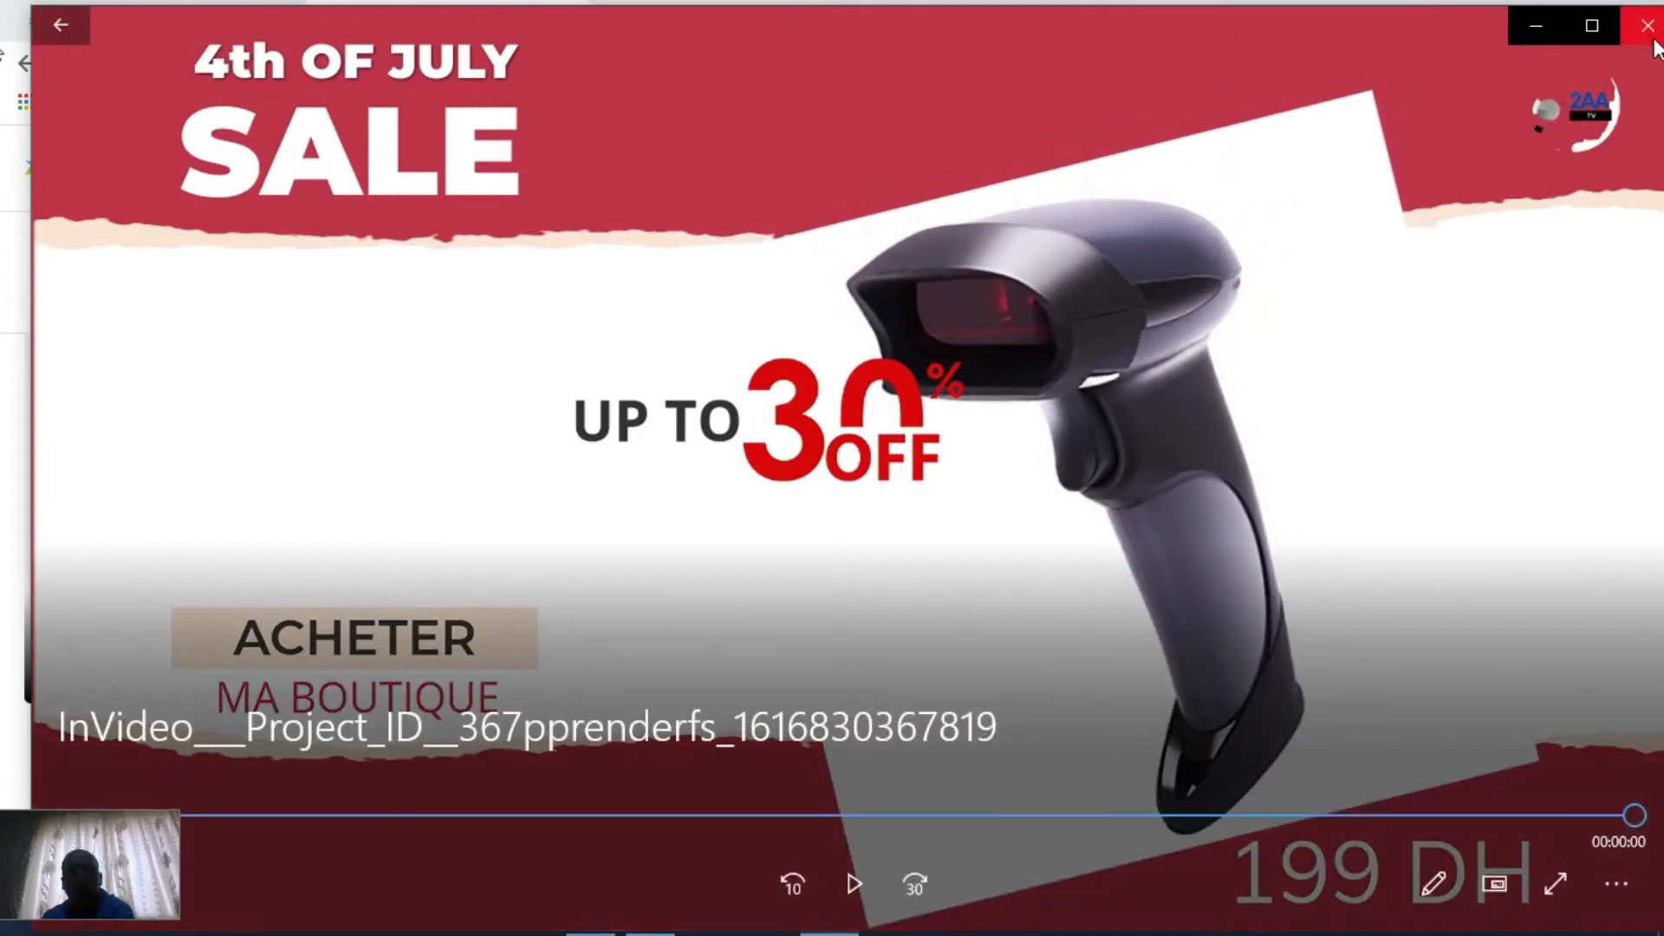
Step: Close the Films et TV player after watching the exported sale video
{"action": "left_click", "coordinate": [1649, 26]}
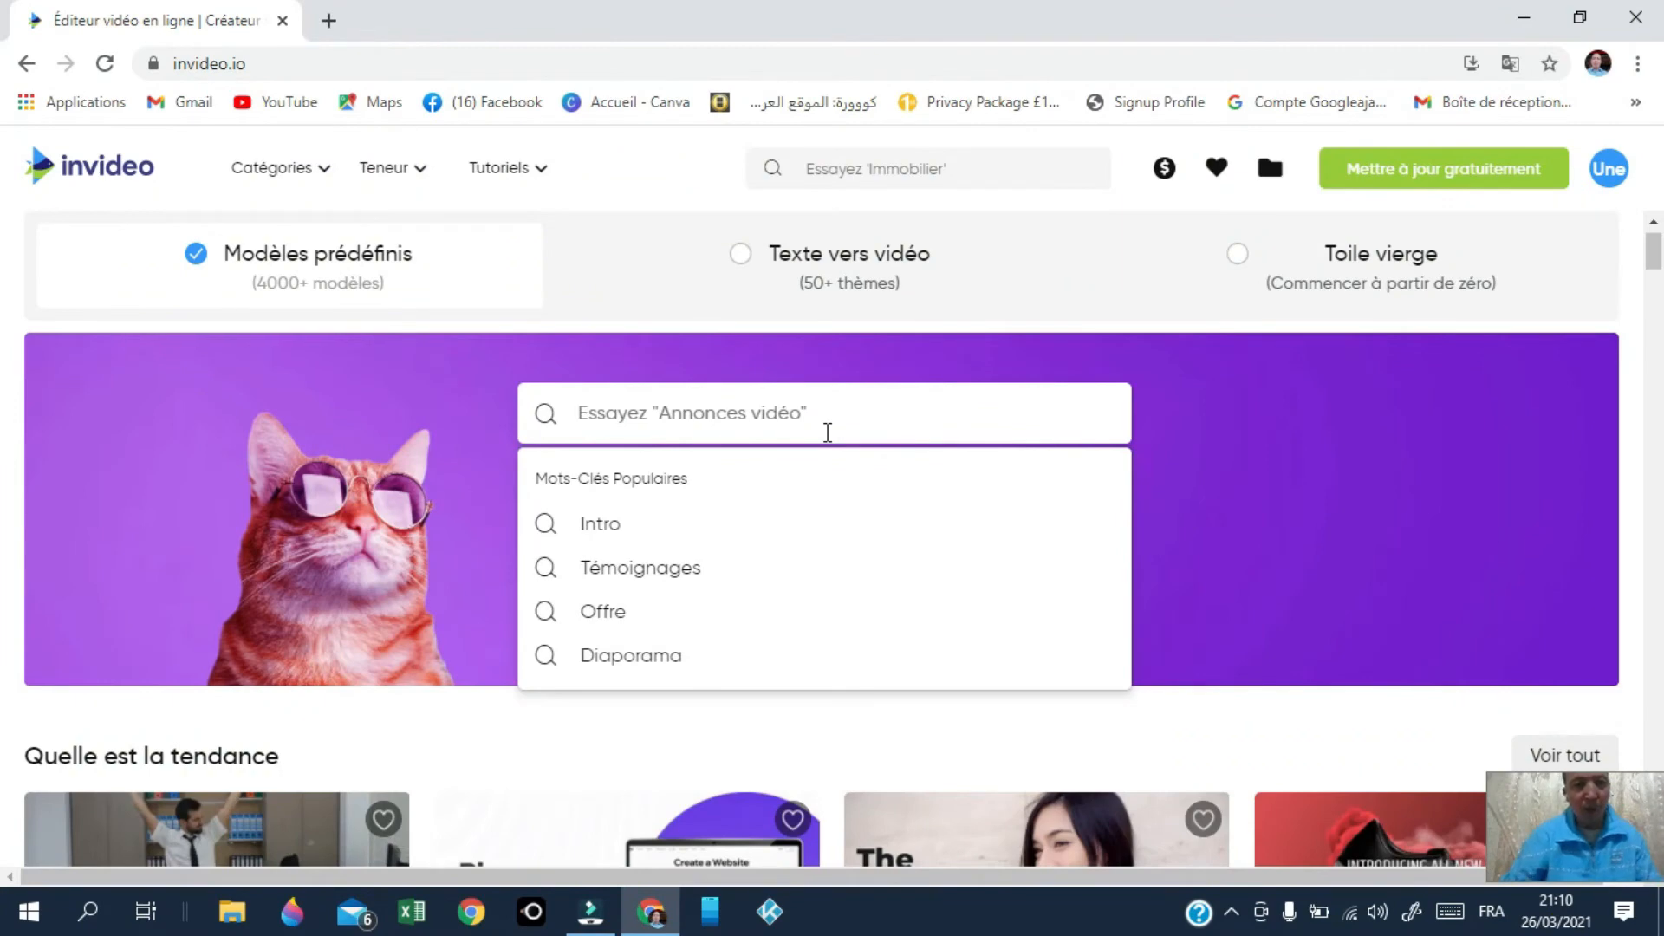
Step: Search templates for 'intro' and scroll the results down to the Neon Logo Intro card
{"action": "type", "text": "int"}
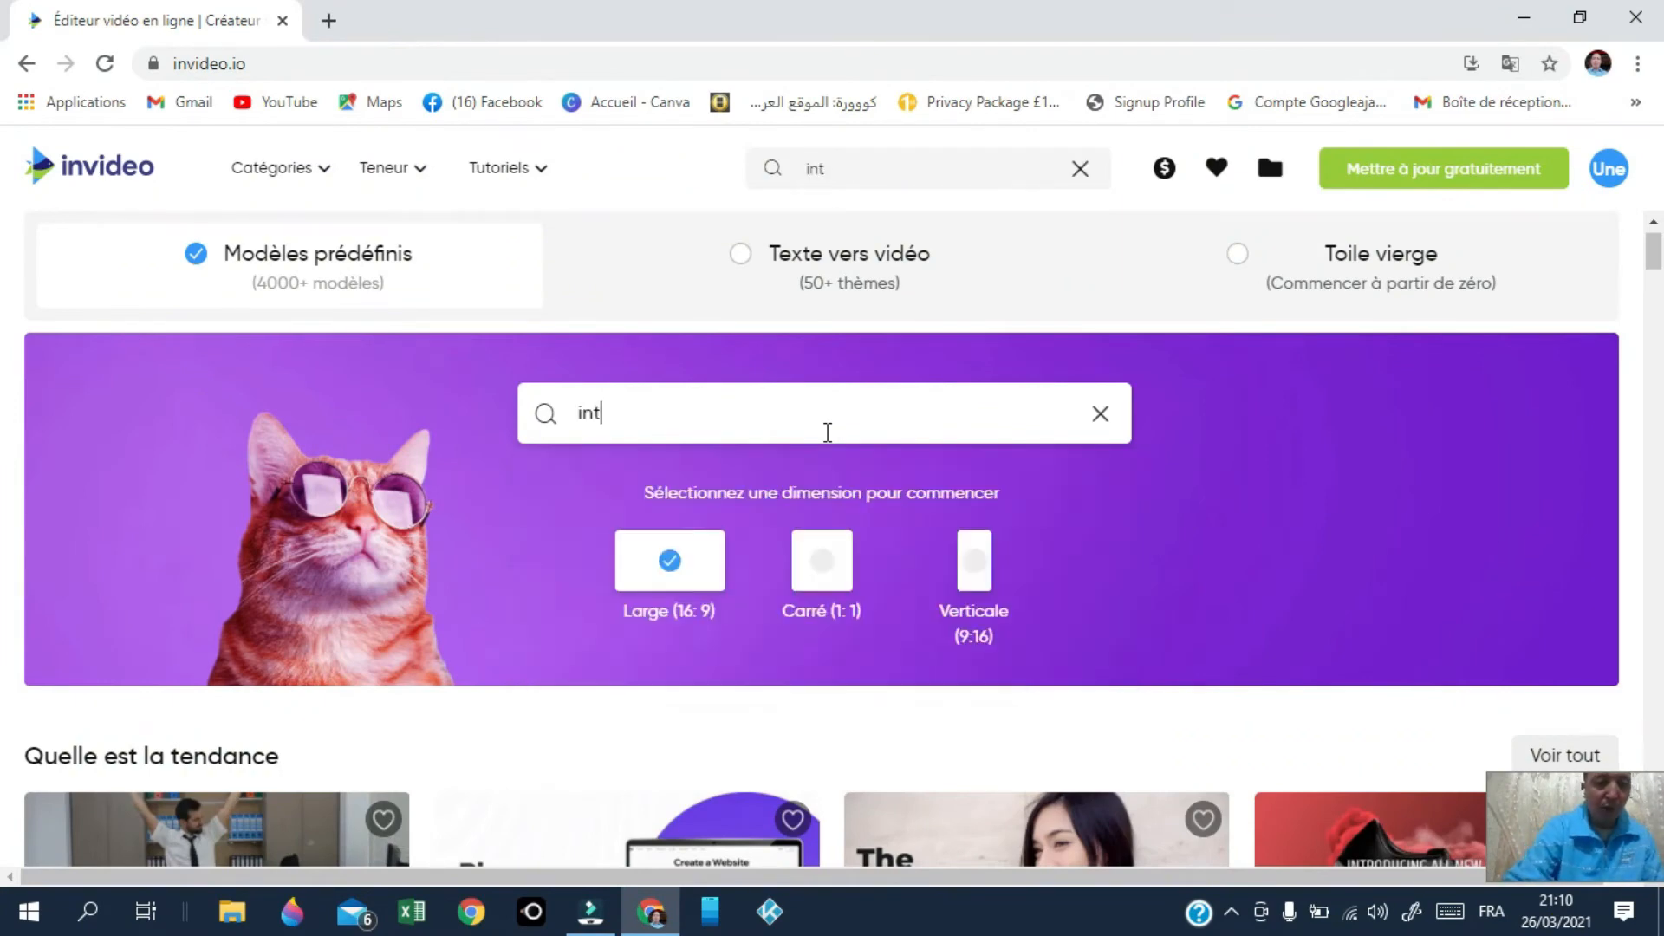
{"action": "type", "text": "r"}
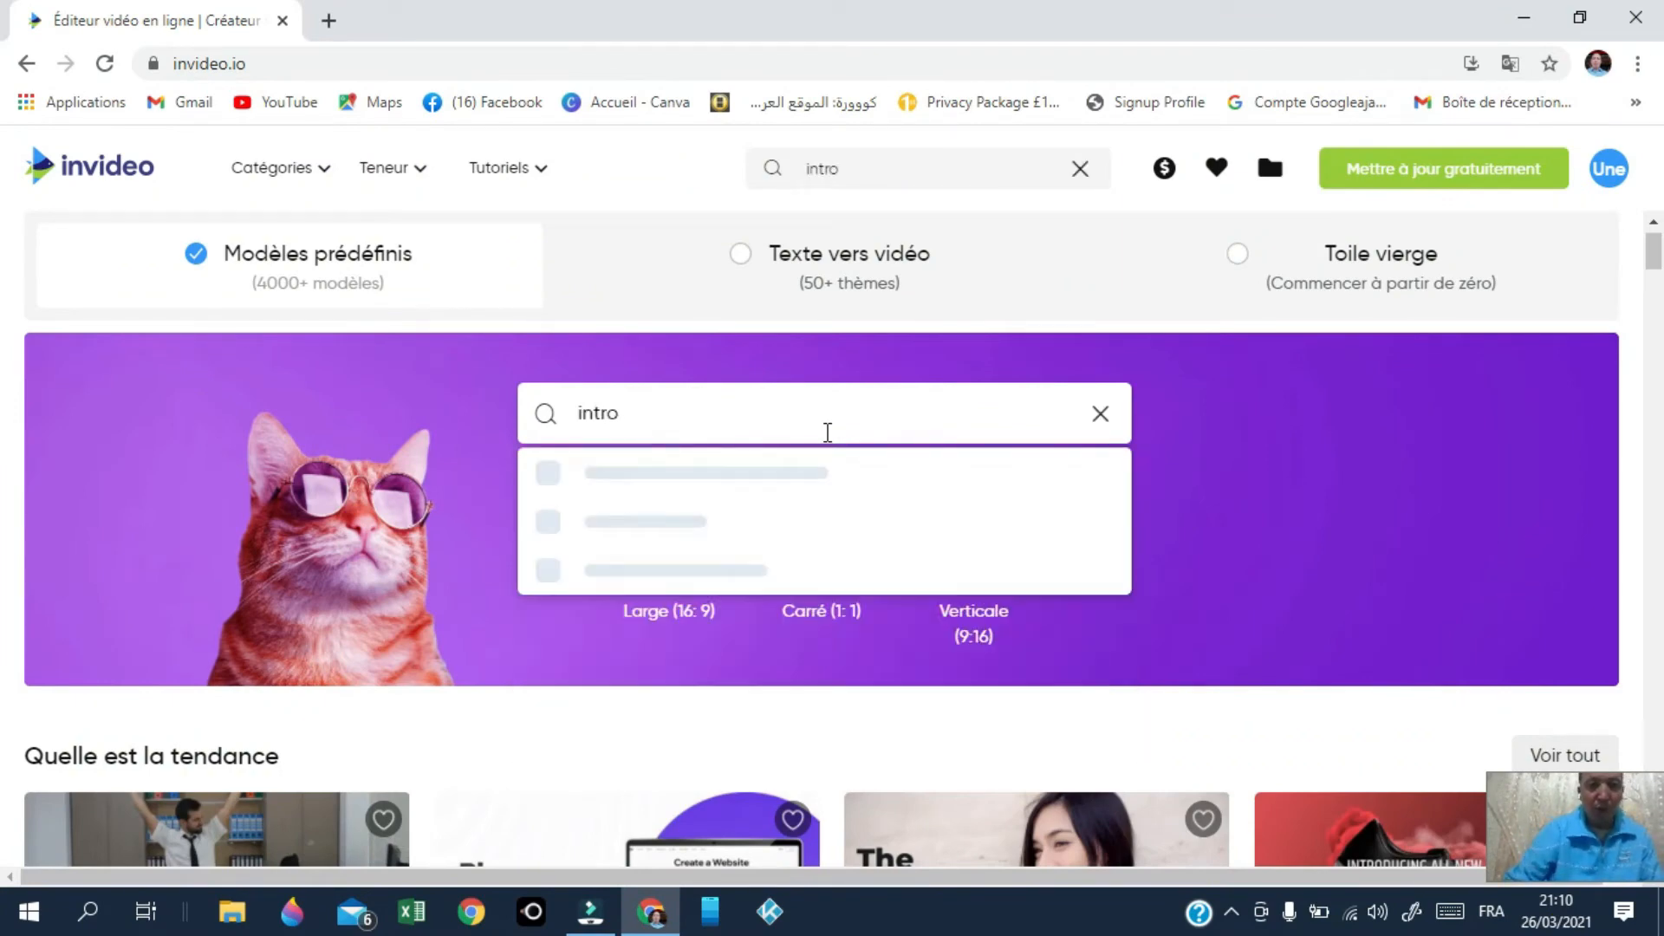
{"action": "type", "text": "o"}
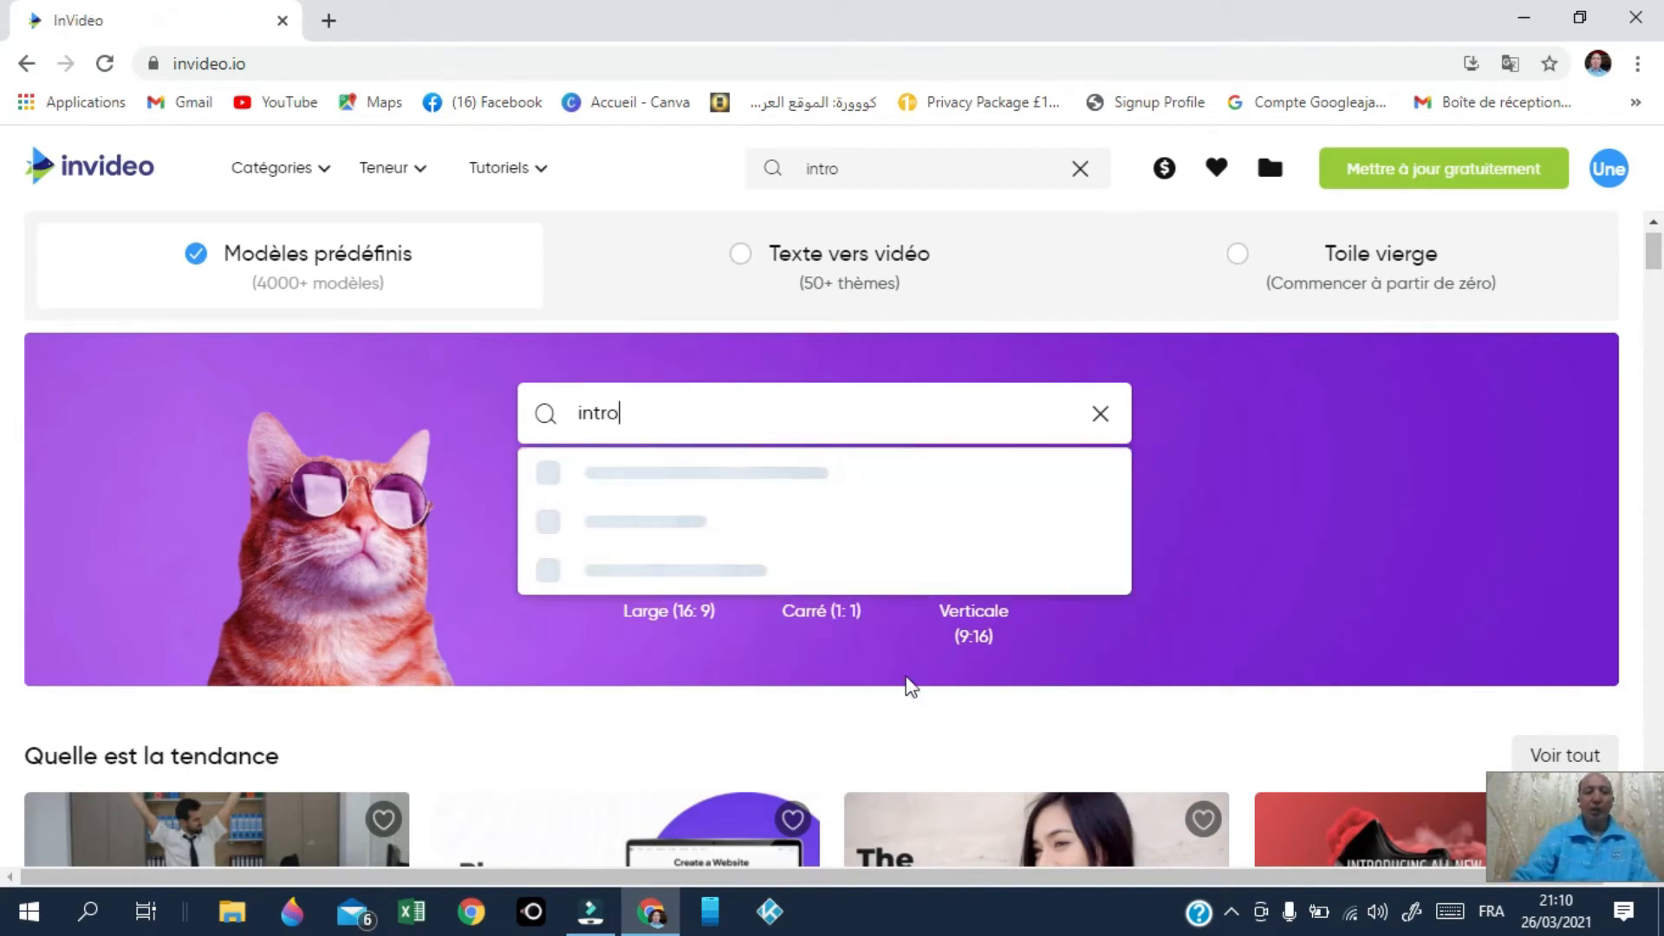
{"action": "key", "text": "Return"}
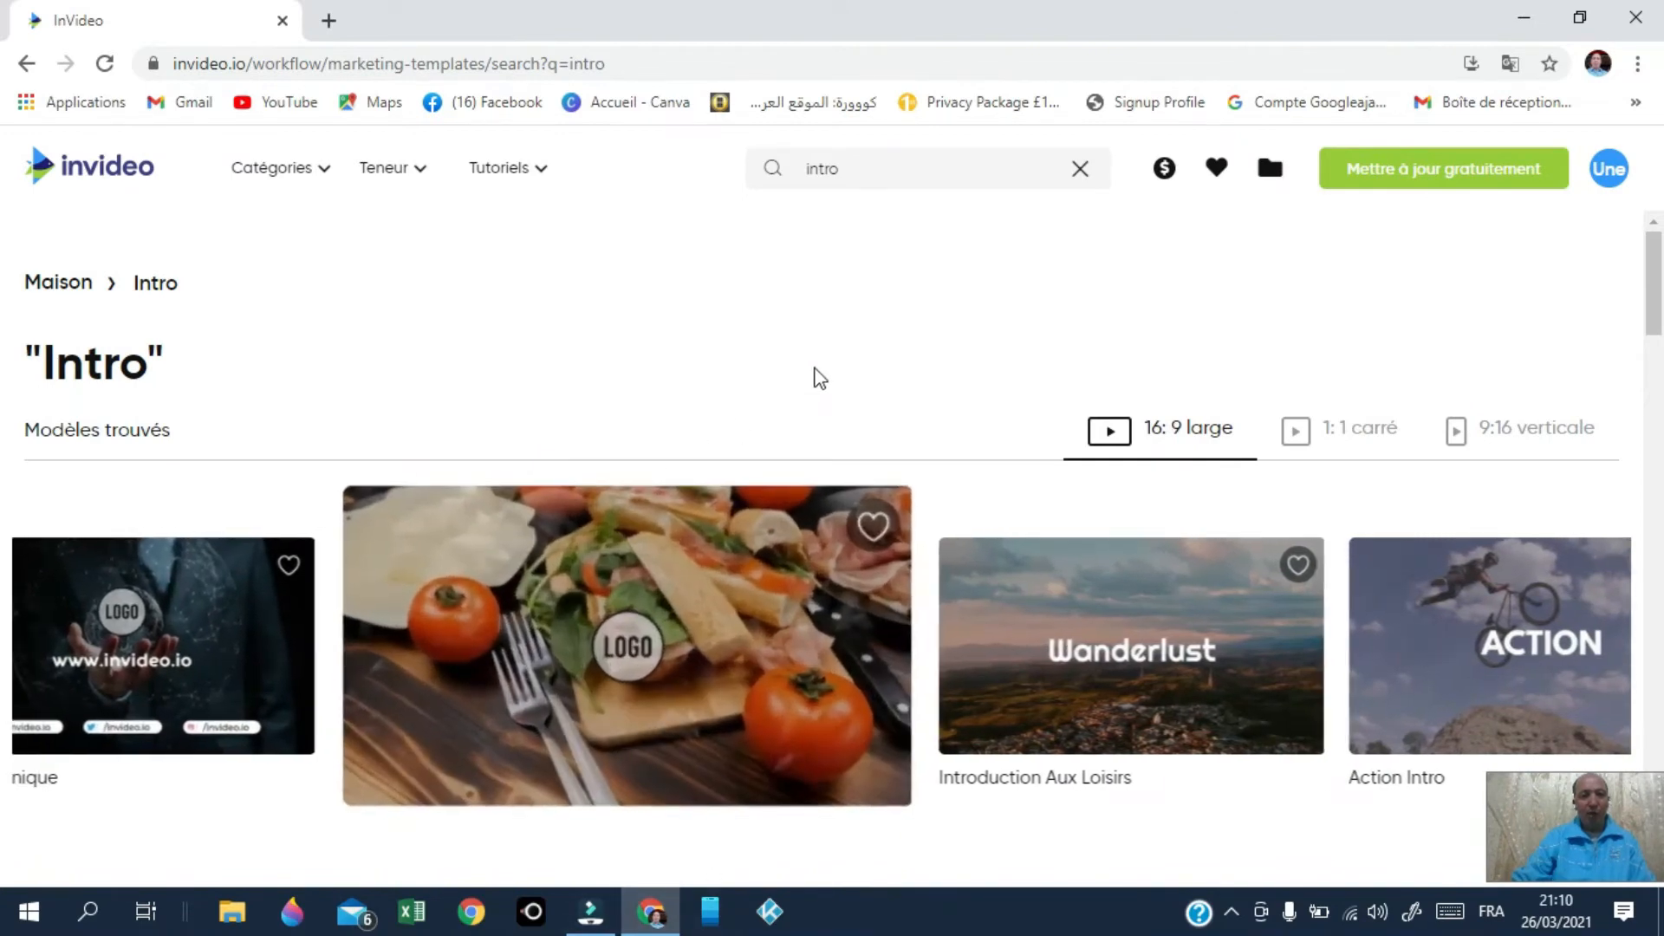
{"action": "scroll", "coordinate": [817, 378], "scroll_direction": "down", "scroll_amount": 2}
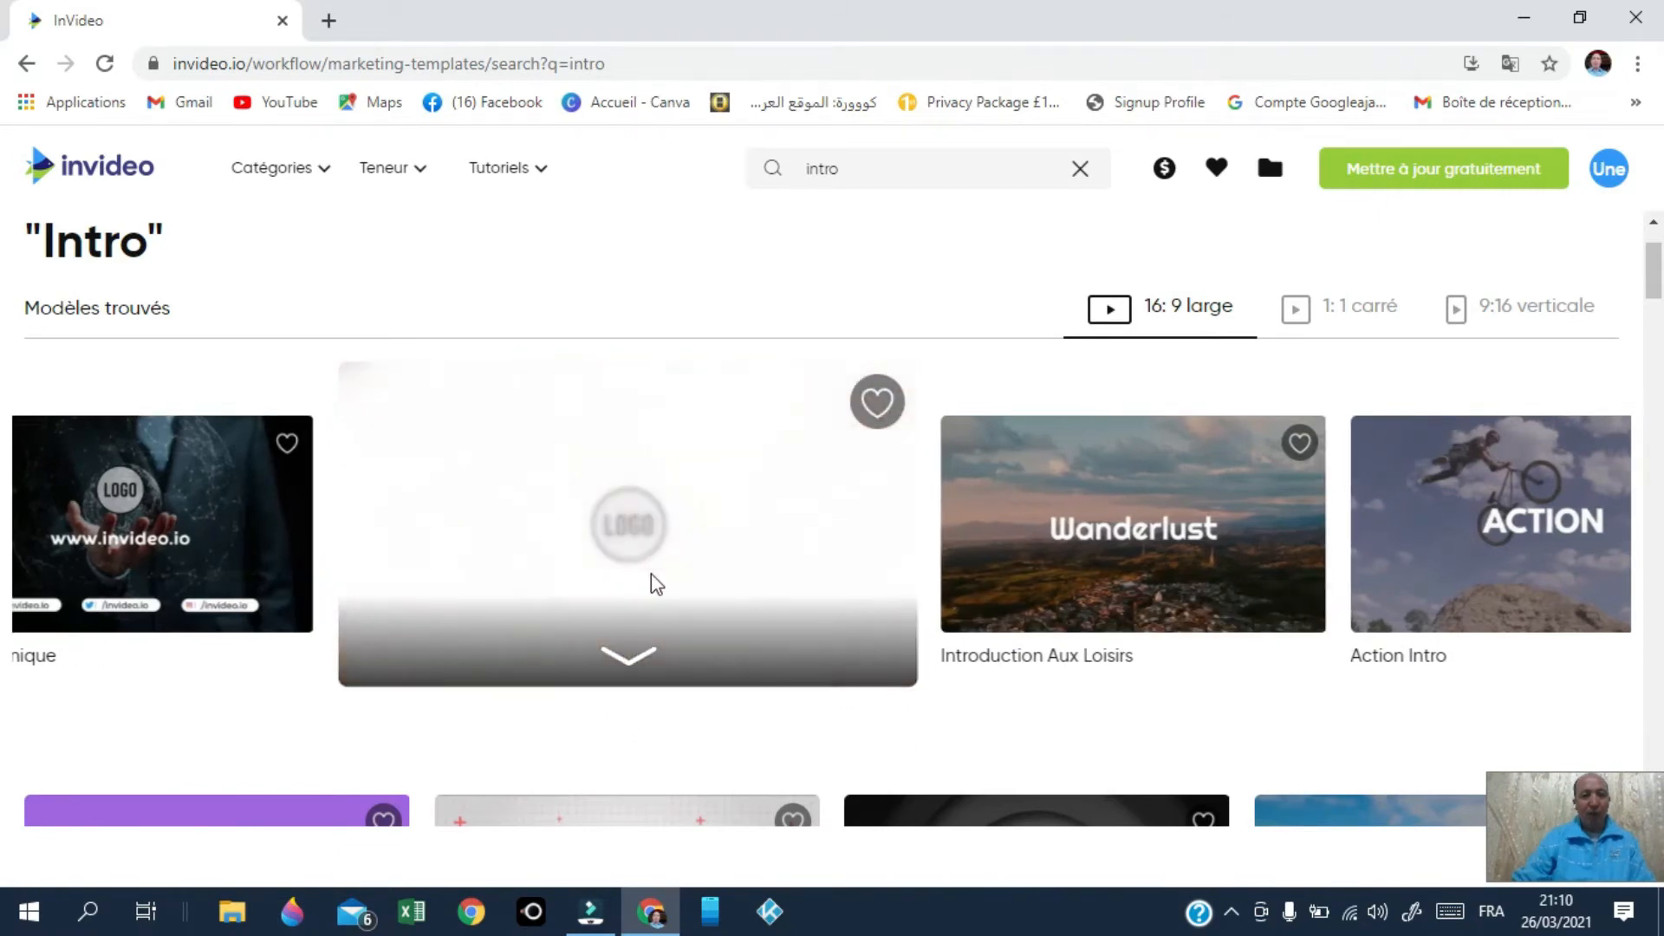
{"action": "scroll", "coordinate": [819, 572], "scroll_direction": "down", "scroll_amount": 3}
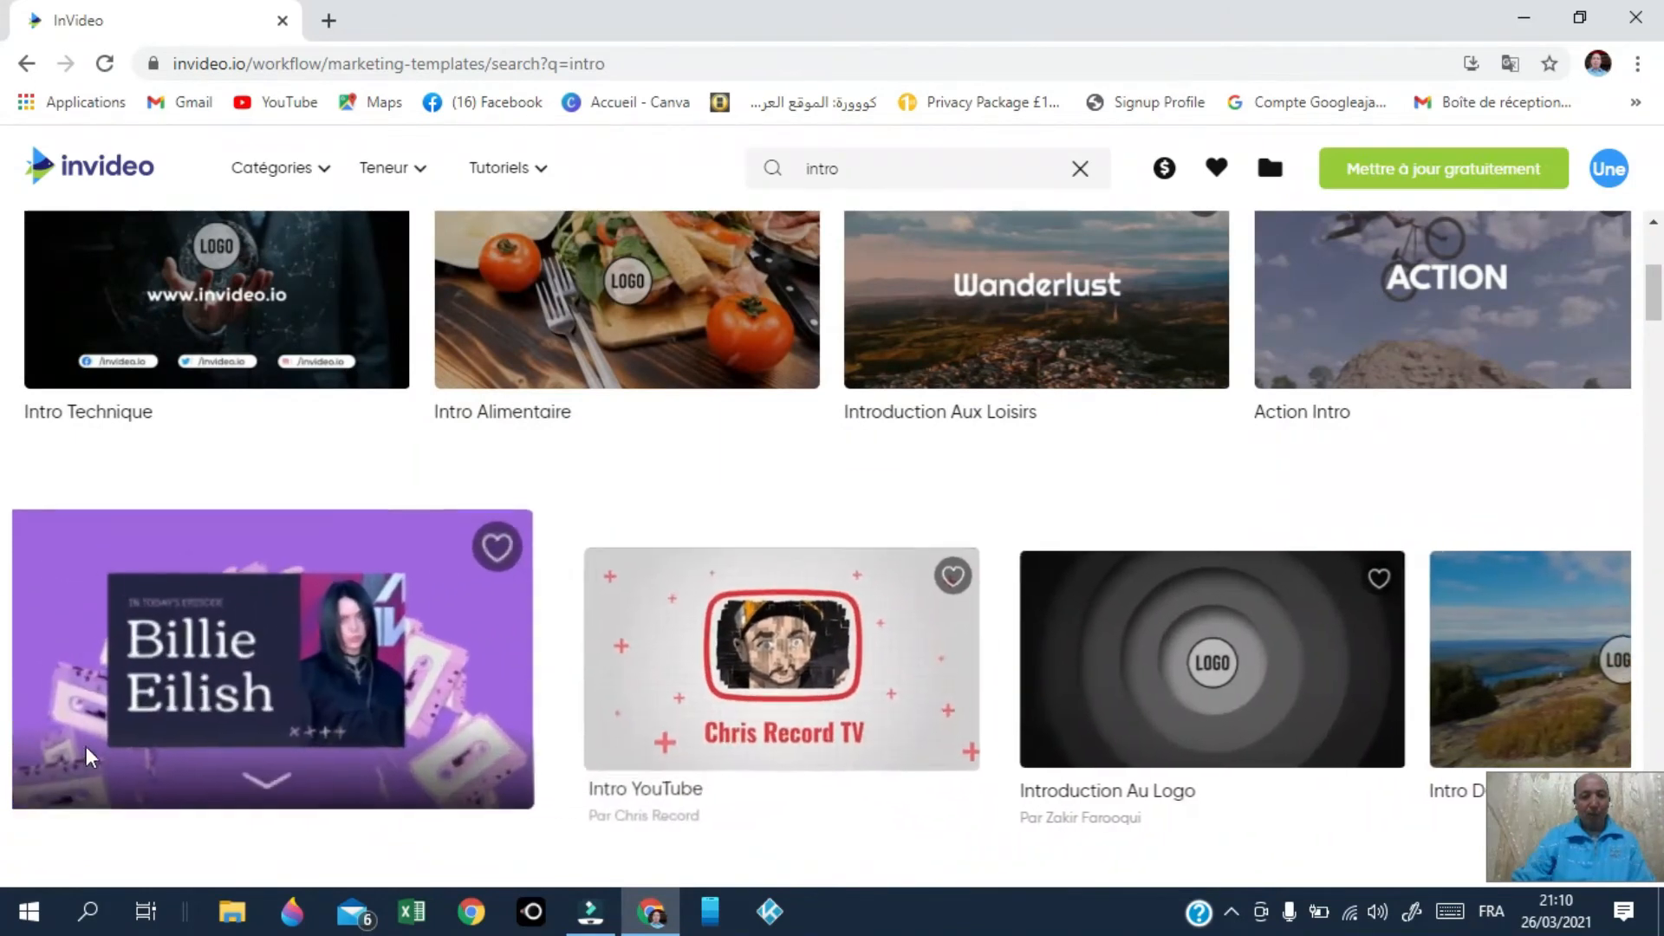
{"action": "scroll", "coordinate": [419, 693], "scroll_direction": "down", "scroll_amount": 3}
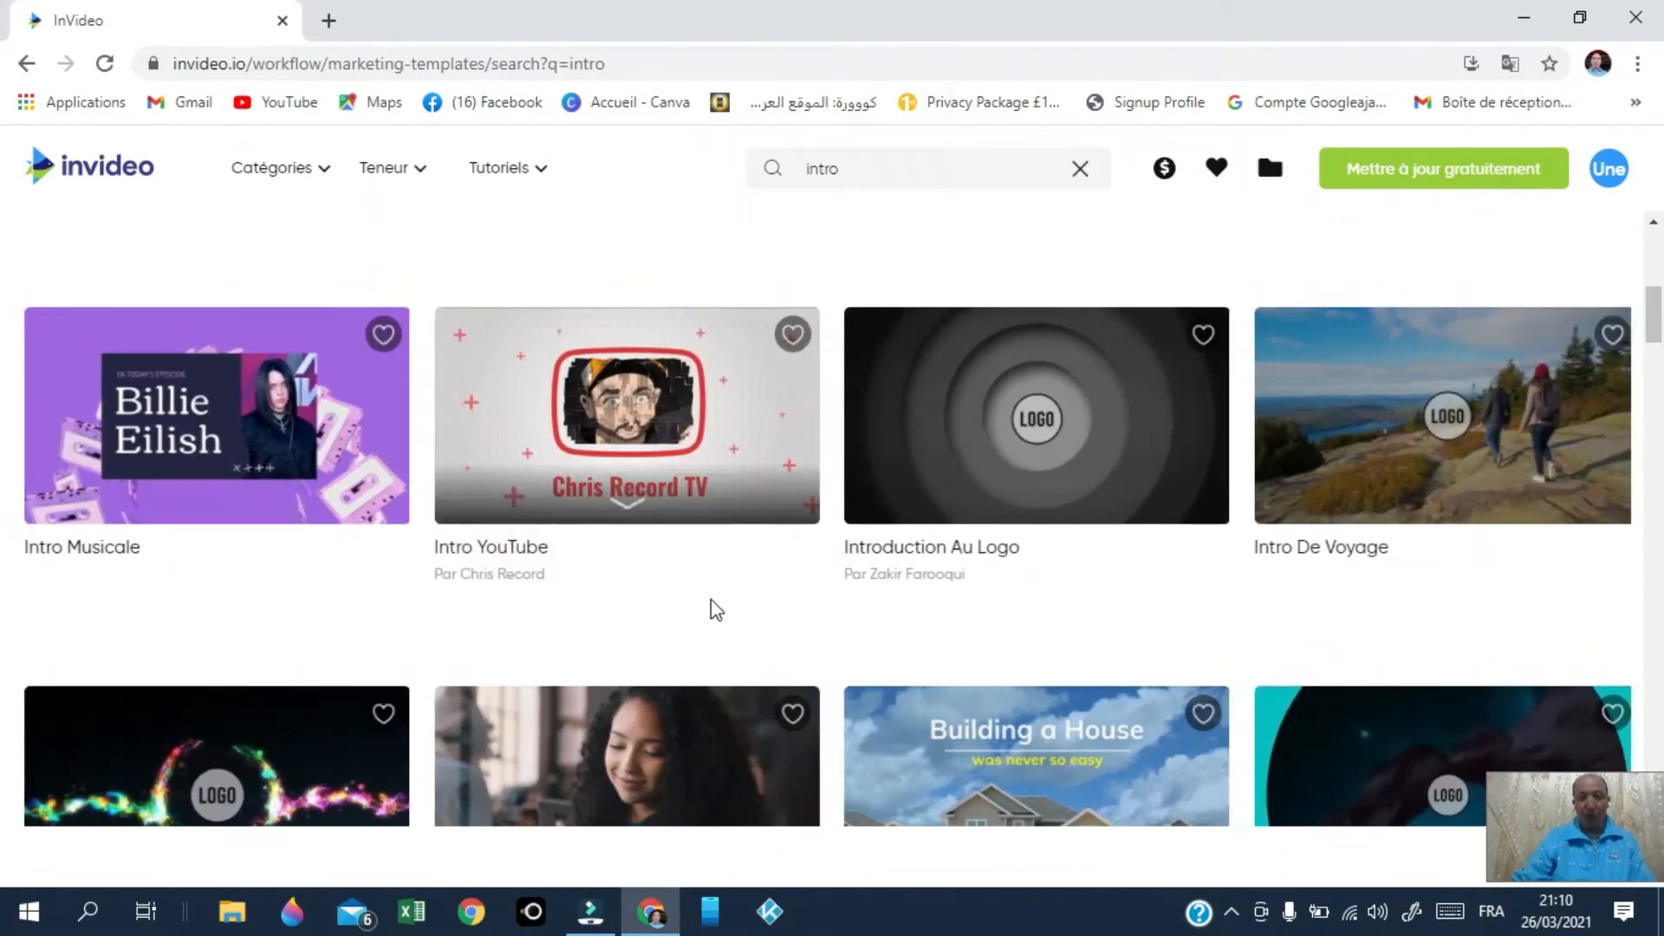
{"action": "scroll", "coordinate": [960, 632], "scroll_direction": "down", "scroll_amount": 3}
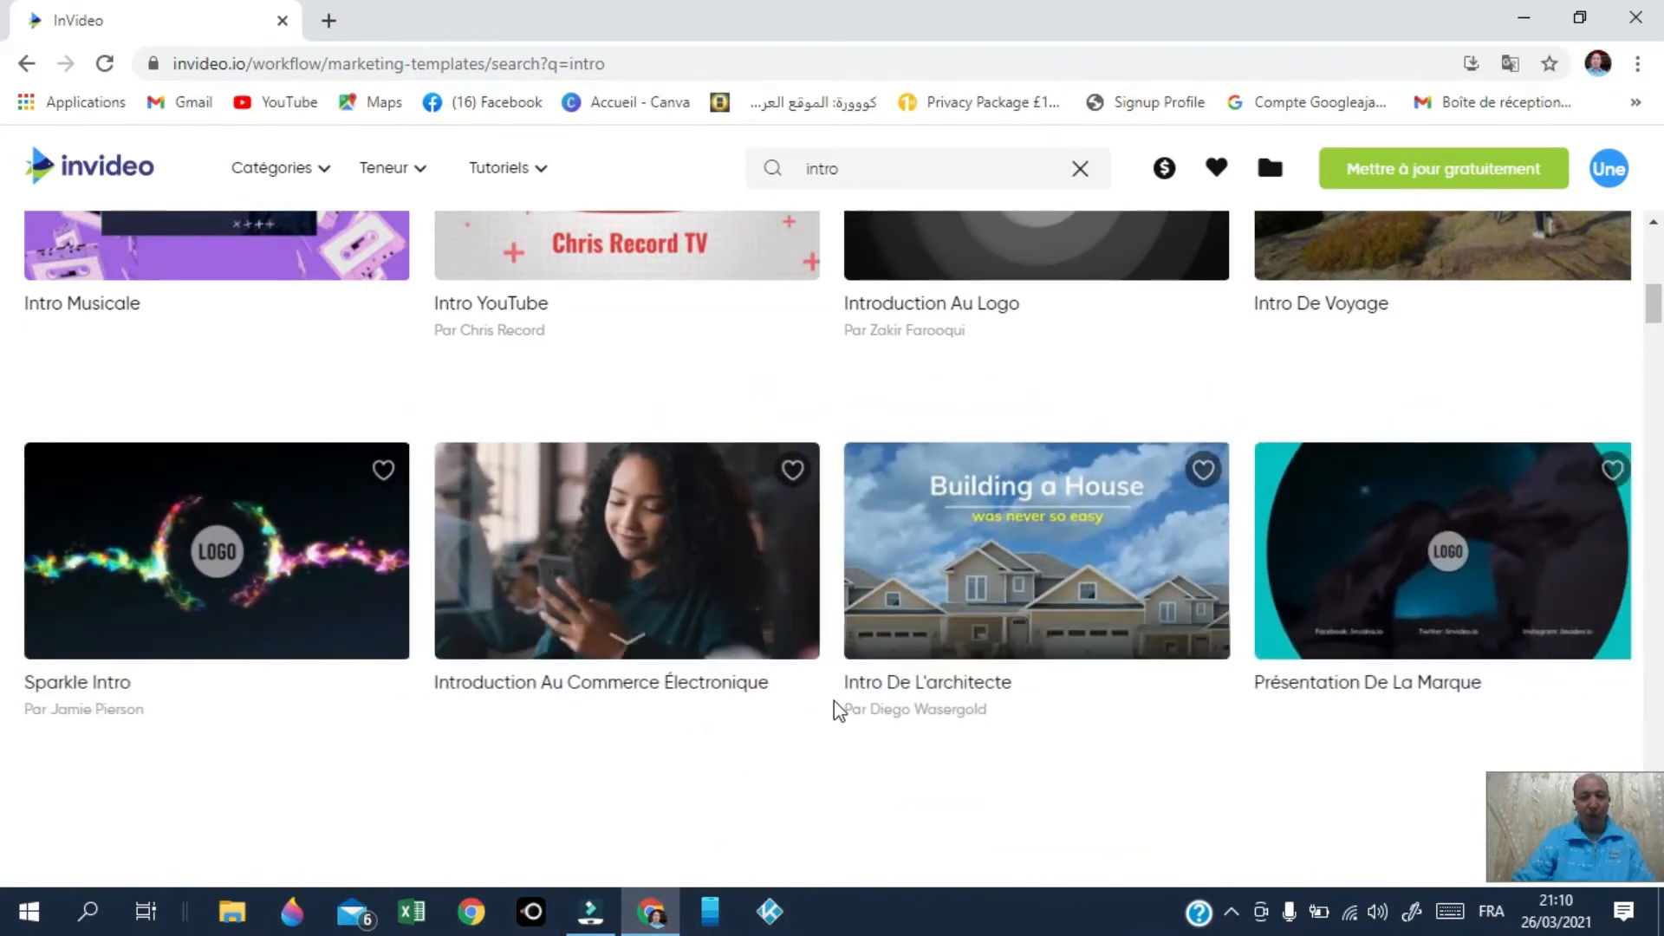
{"action": "scroll", "coordinate": [834, 700], "scroll_direction": "down", "scroll_amount": 3}
{"action": "scroll", "coordinate": [641, 675], "scroll_direction": "down", "scroll_amount": 3}
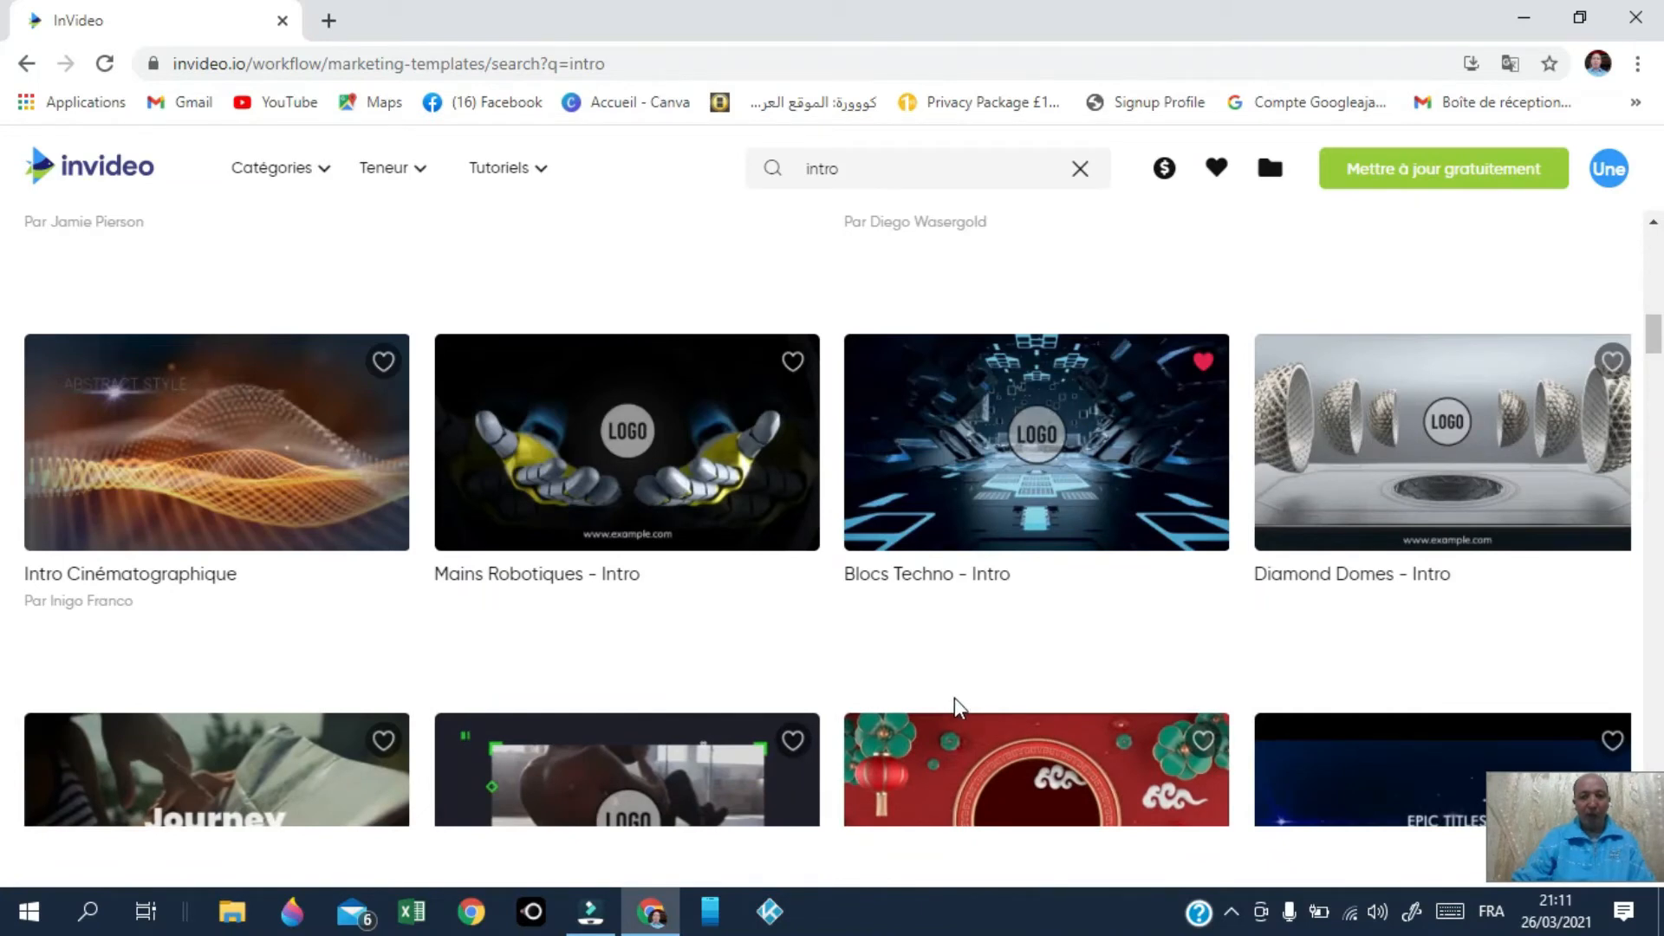
{"action": "scroll", "coordinate": [1017, 682], "scroll_direction": "down", "scroll_amount": 3}
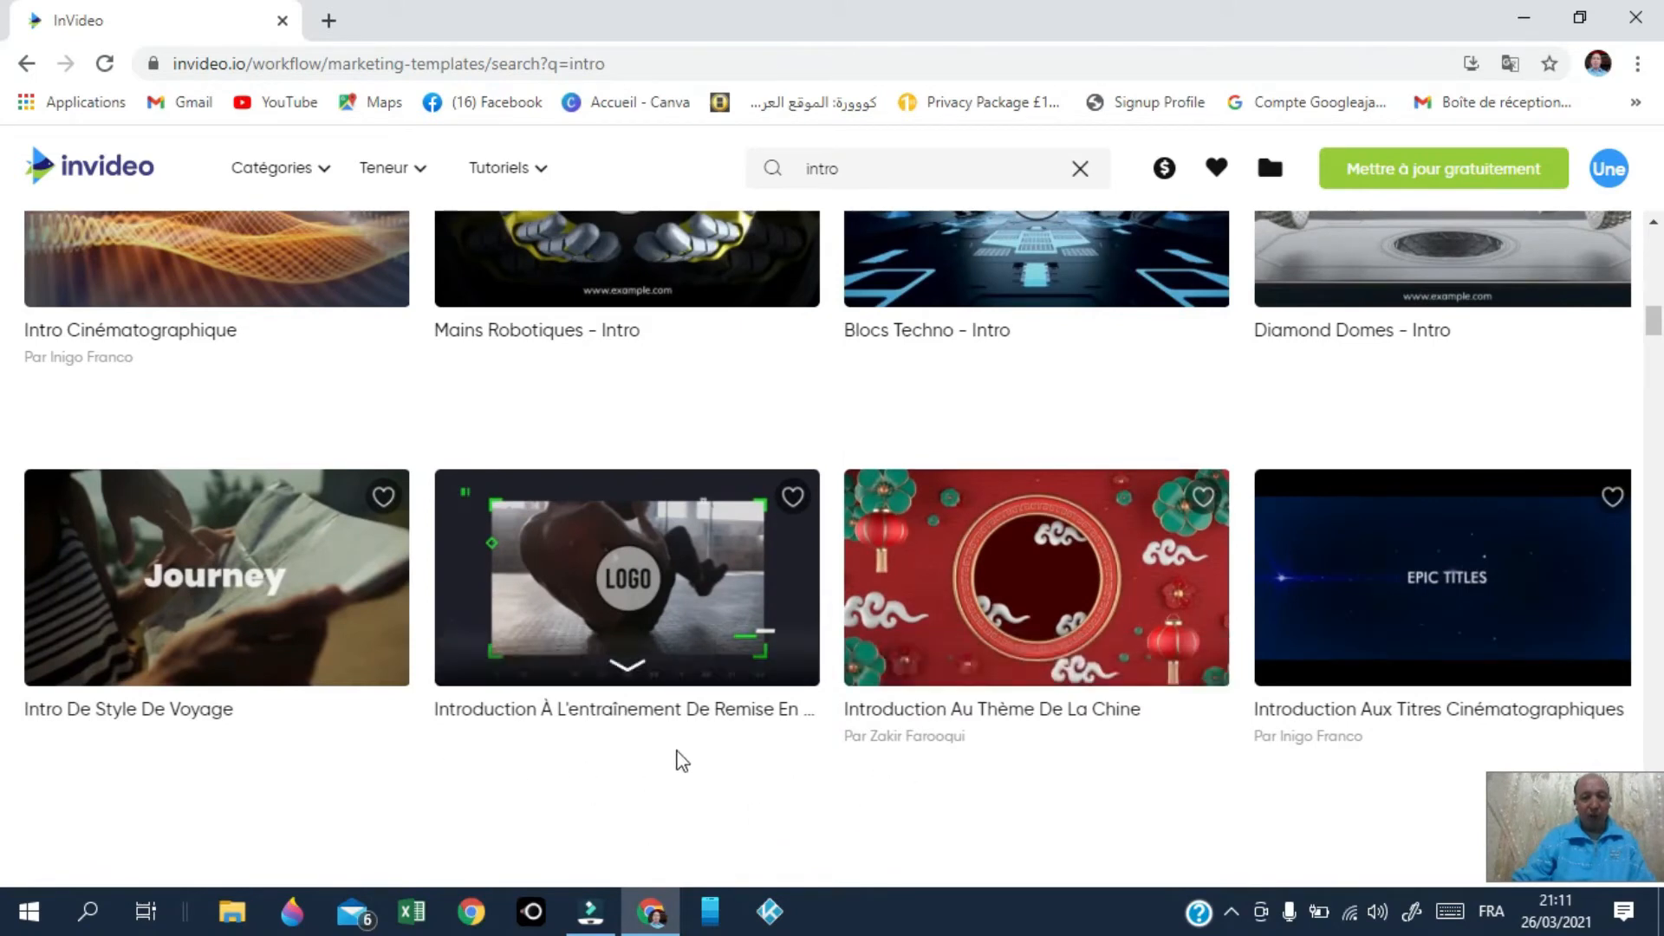
{"action": "scroll", "coordinate": [682, 761], "scroll_direction": "down", "scroll_amount": 3}
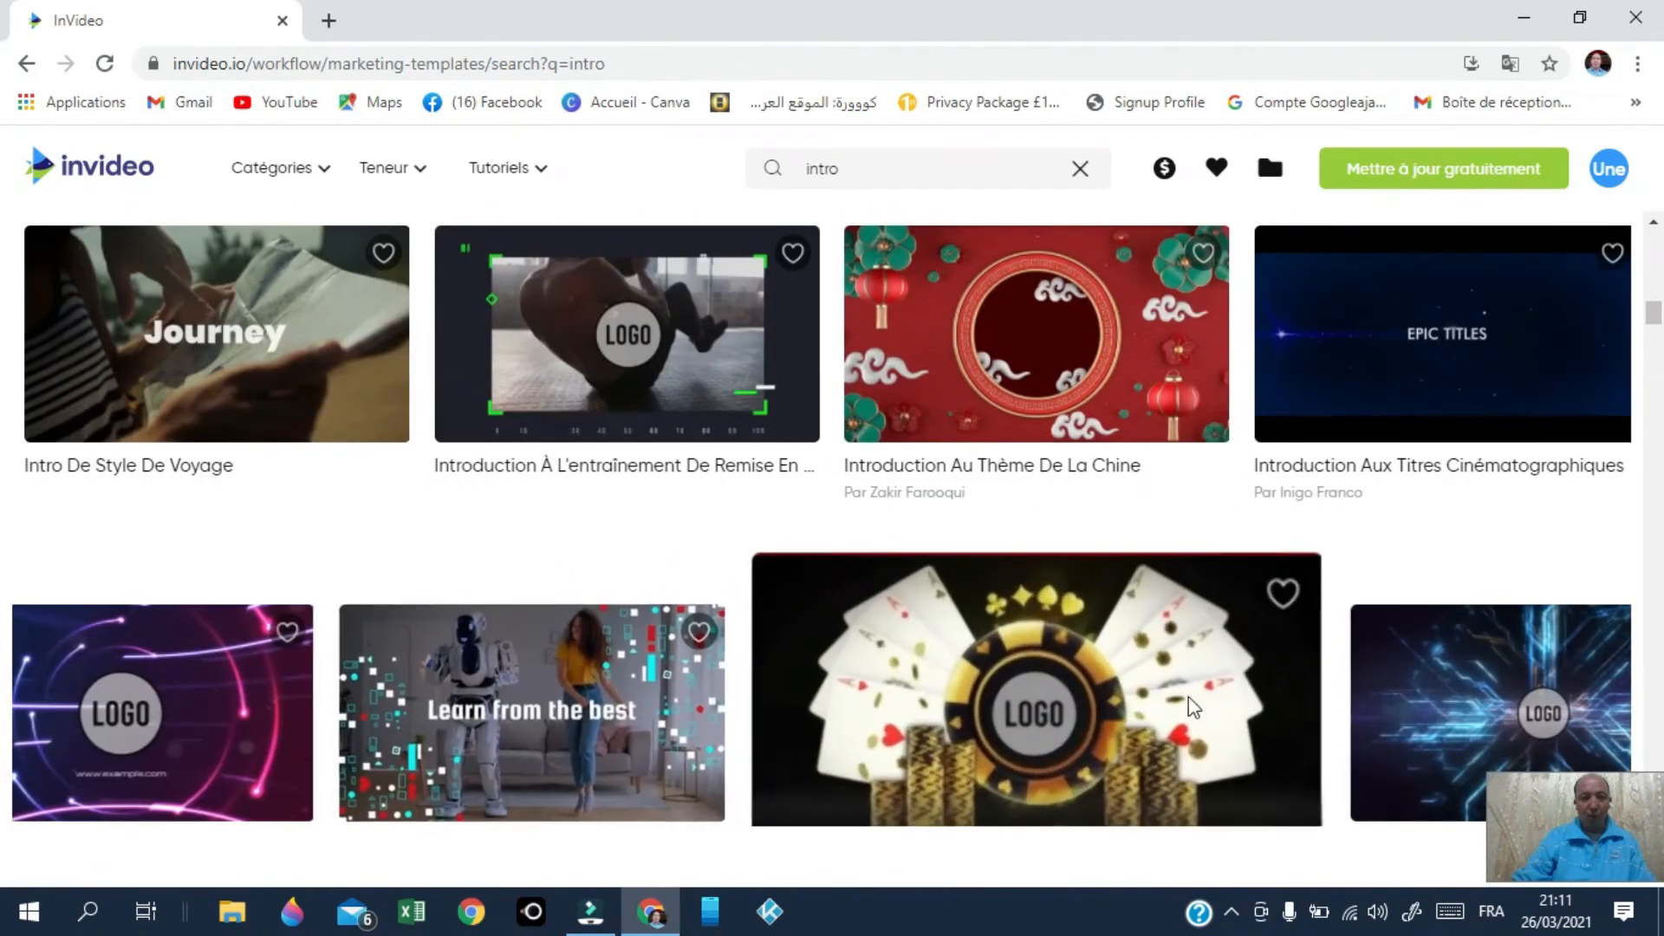
{"action": "scroll", "coordinate": [545, 689], "scroll_direction": "down", "scroll_amount": 3}
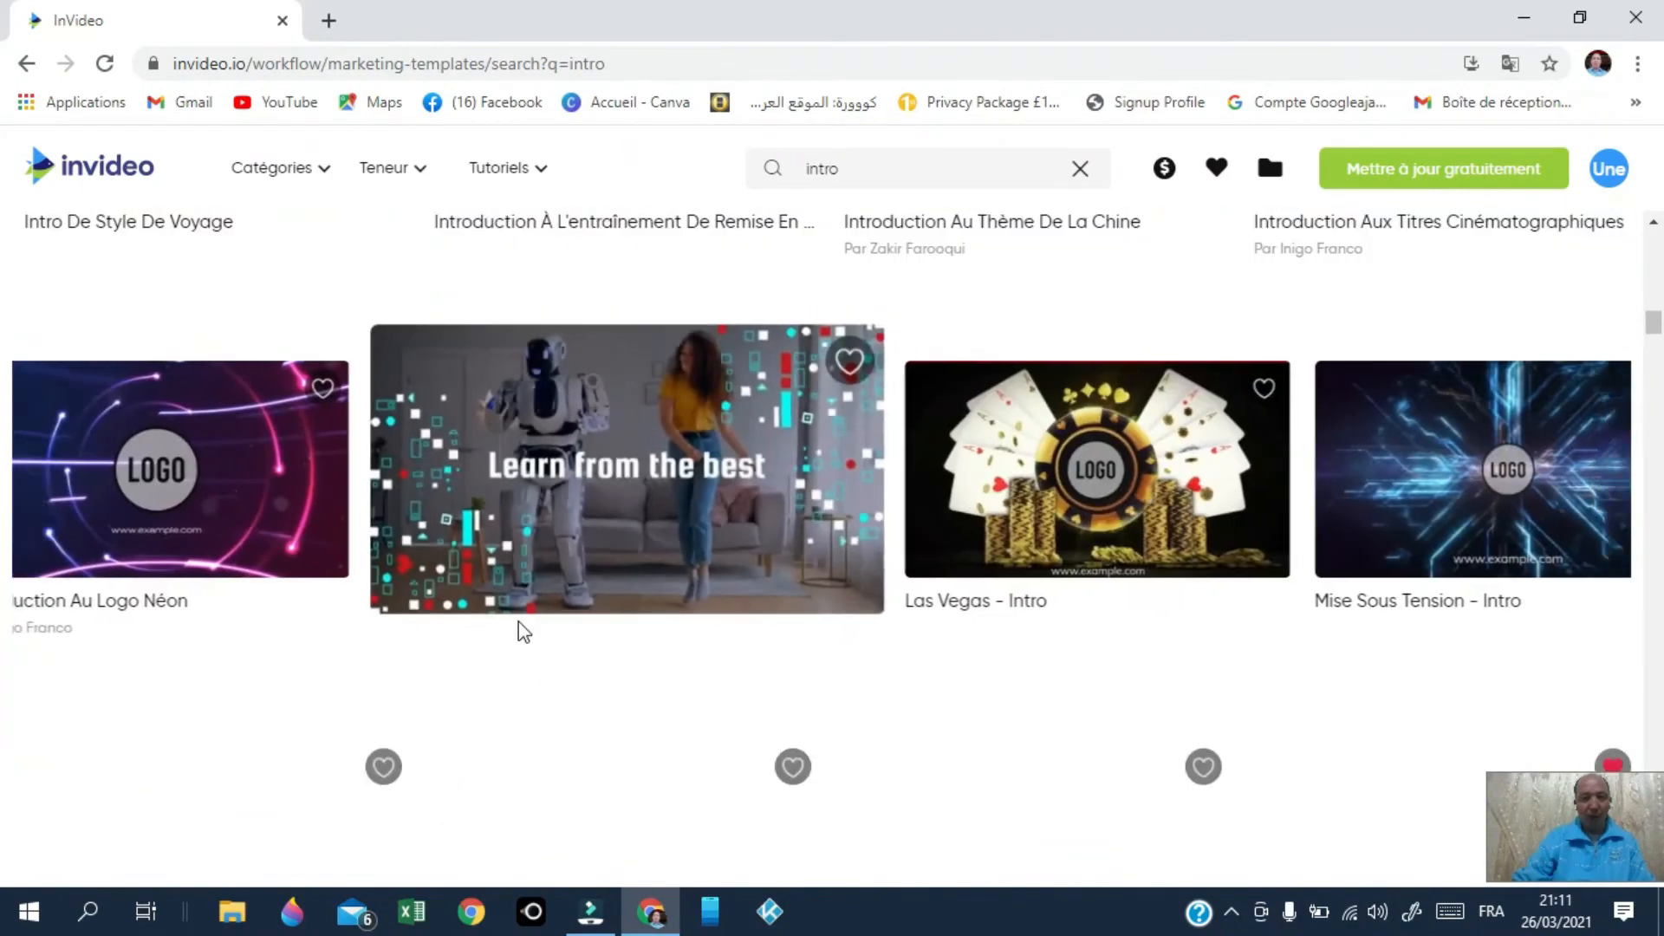
{"action": "mouse_move", "coordinate": [290, 492]}
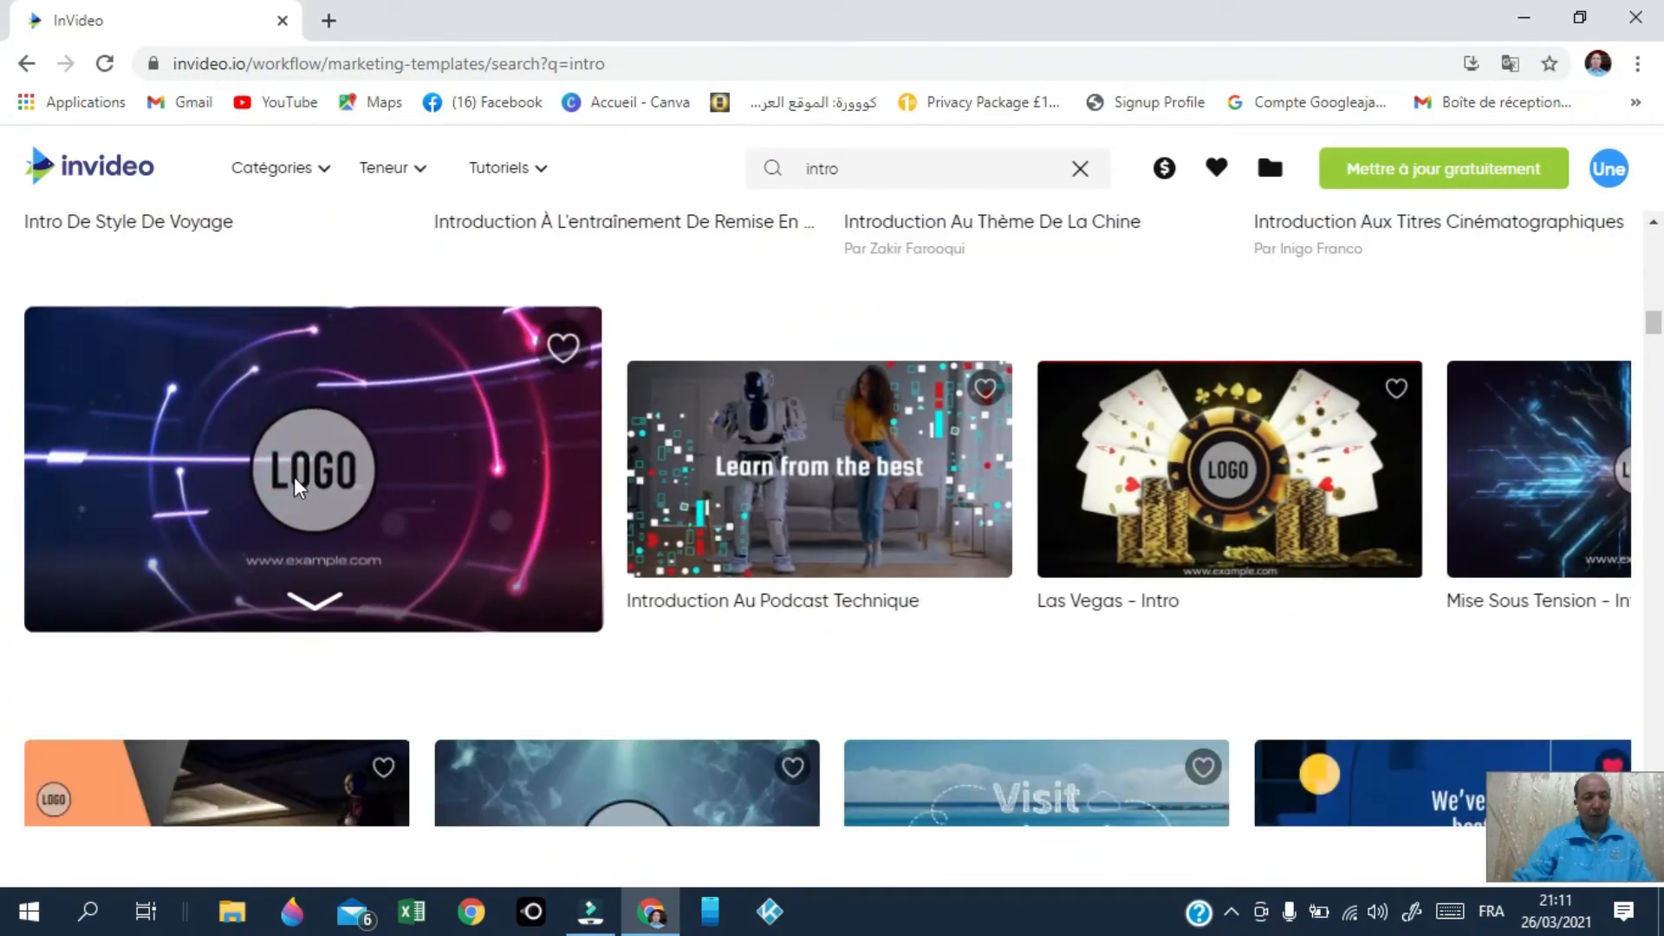
Step: Start a Large (16:9) project from the Introduction Au Logo Néon template
{"action": "left_click", "coordinate": [299, 475]}
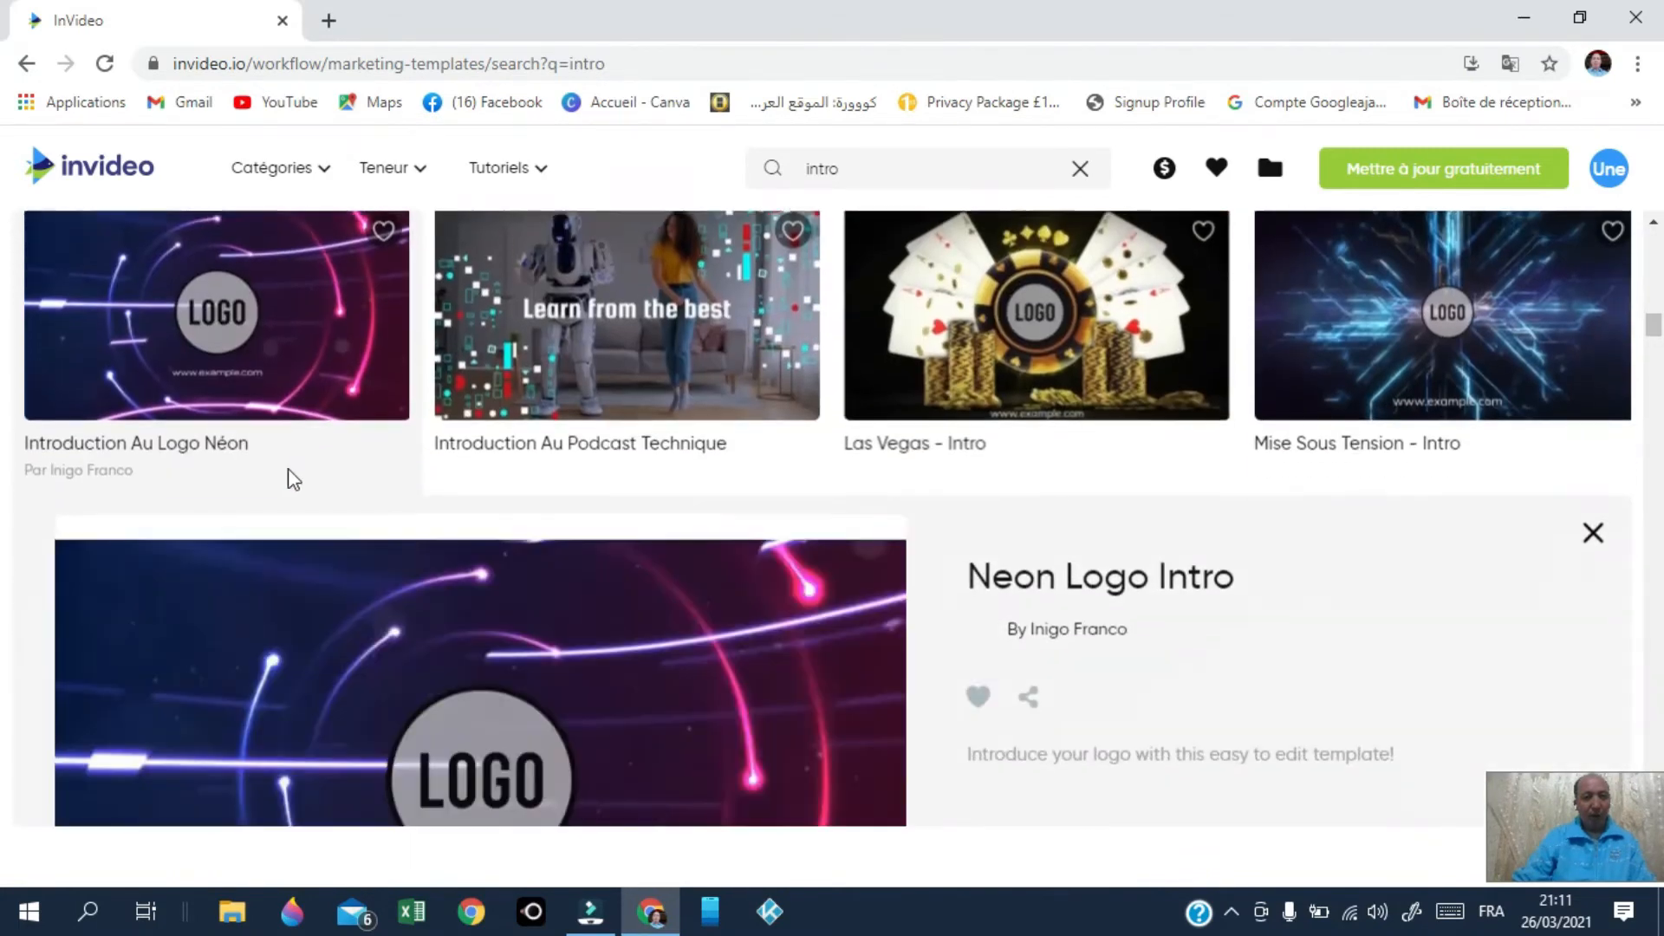
{"action": "scroll", "coordinate": [798, 564], "scroll_direction": "down", "scroll_amount": 1}
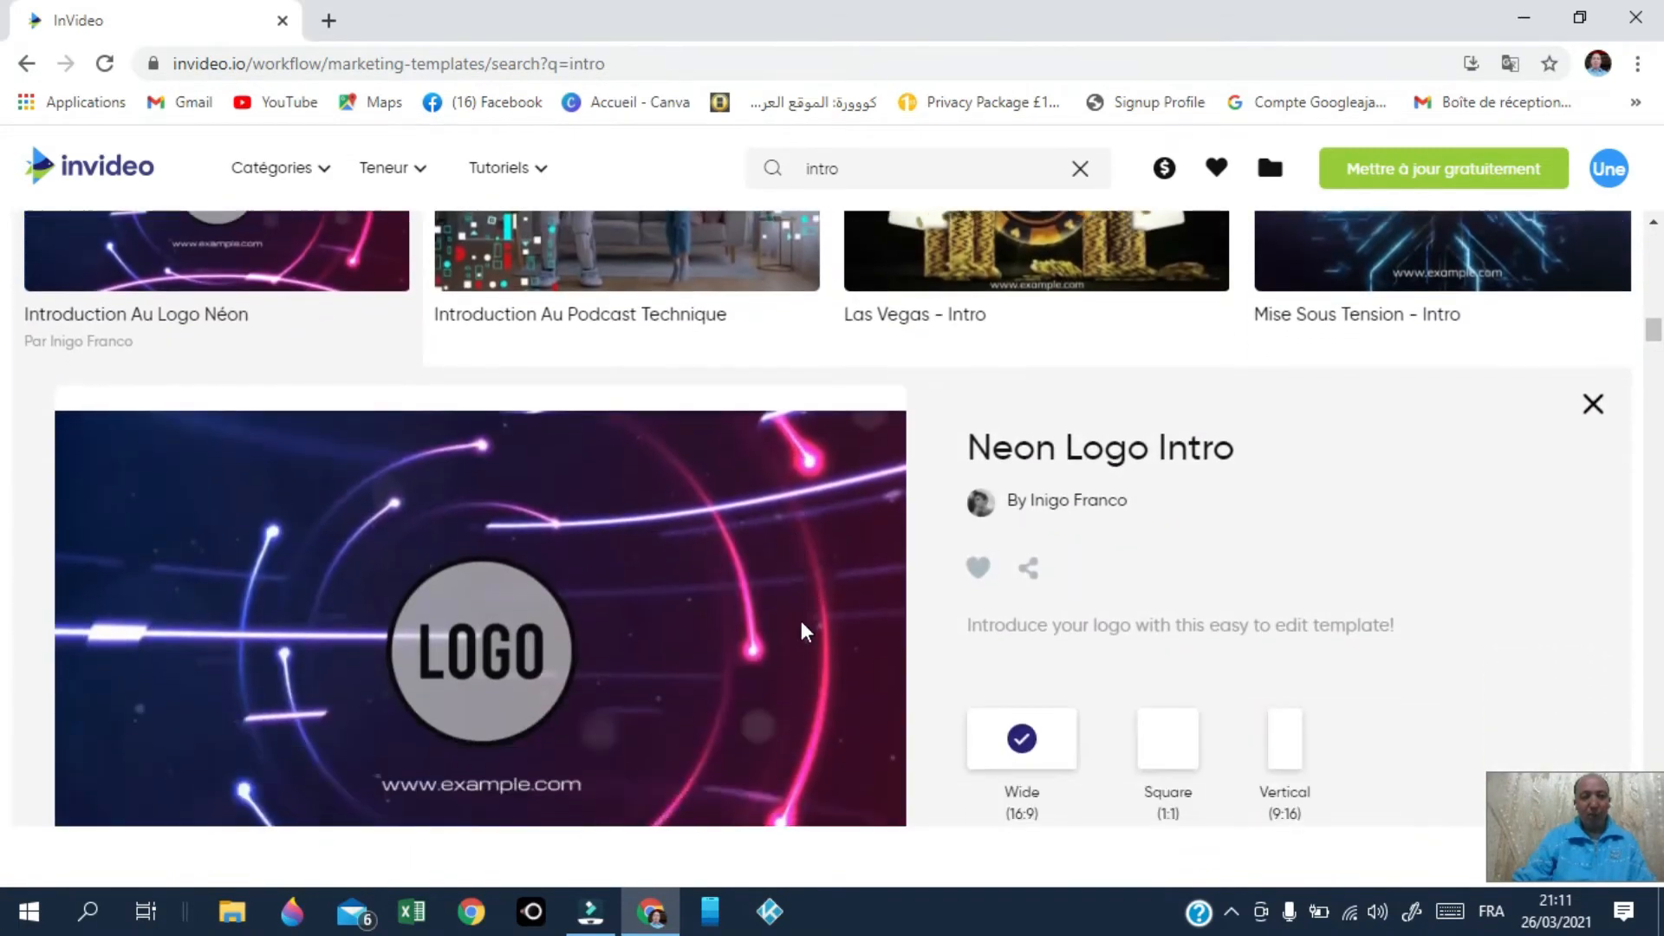
{"action": "scroll", "coordinate": [829, 619], "scroll_direction": "down", "scroll_amount": 3}
{"action": "scroll", "coordinate": [832, 637], "scroll_direction": "up", "scroll_amount": 1}
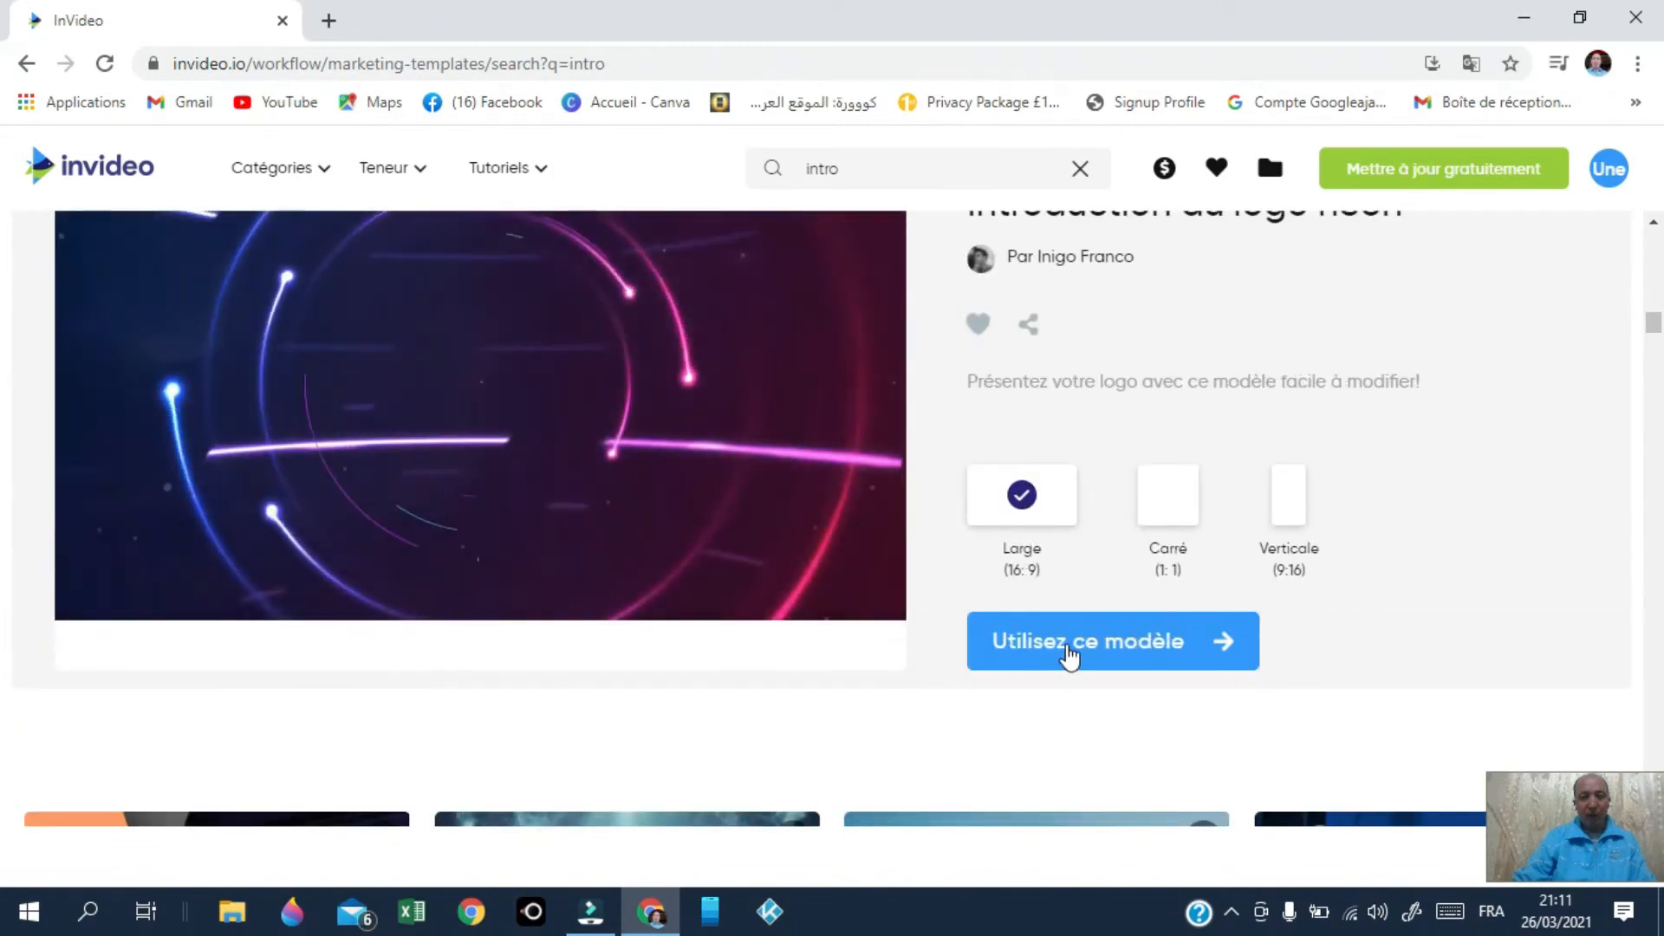
{"action": "left_click", "coordinate": [1072, 666]}
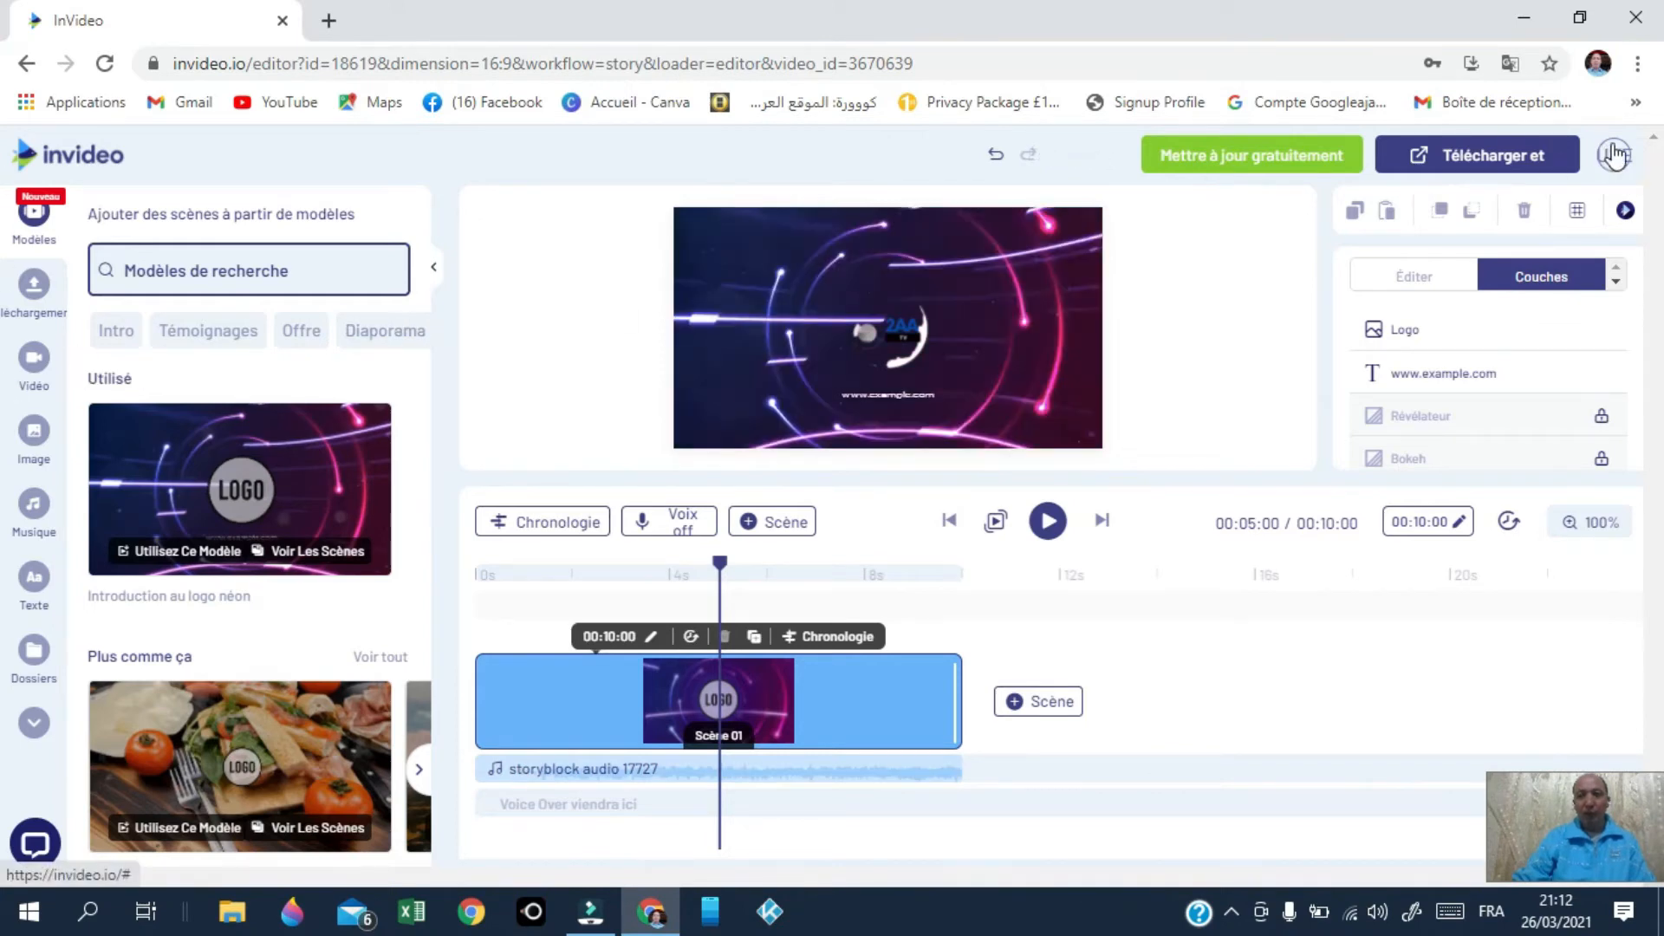
Step: View the account profile page from the UNE avatar, then return to the editor
{"action": "left_click", "coordinate": [1612, 159]}
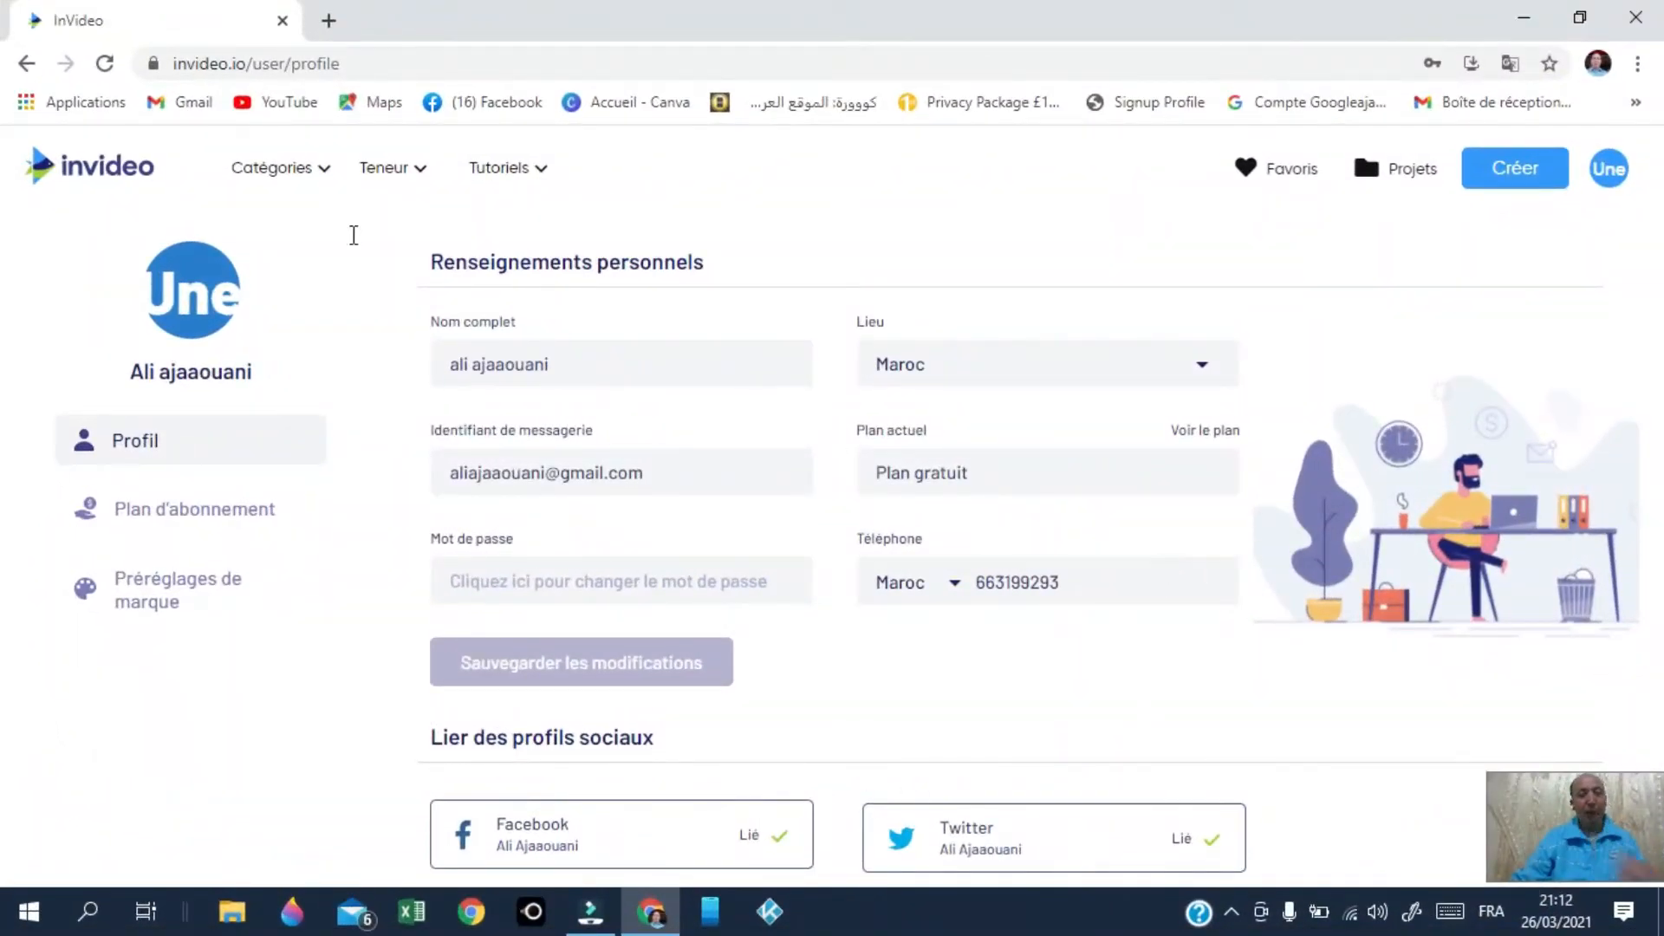
{"action": "scroll", "coordinate": [352, 234], "scroll_direction": "down", "scroll_amount": 1}
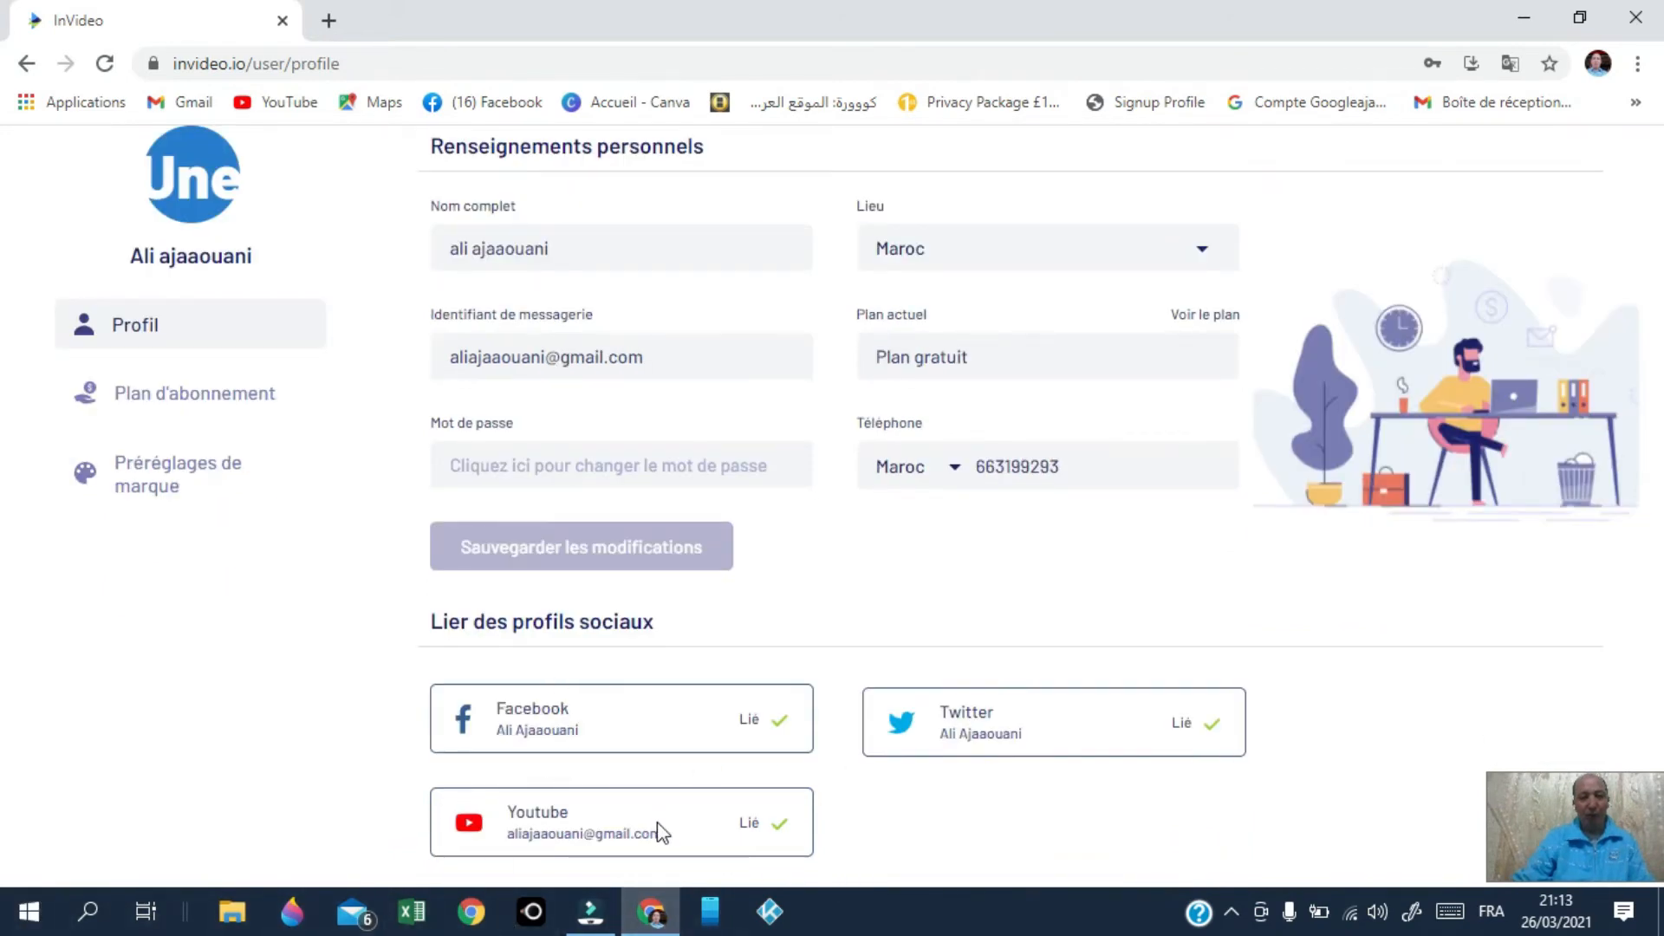
{"action": "scroll", "coordinate": [762, 697], "scroll_direction": "up", "scroll_amount": 1}
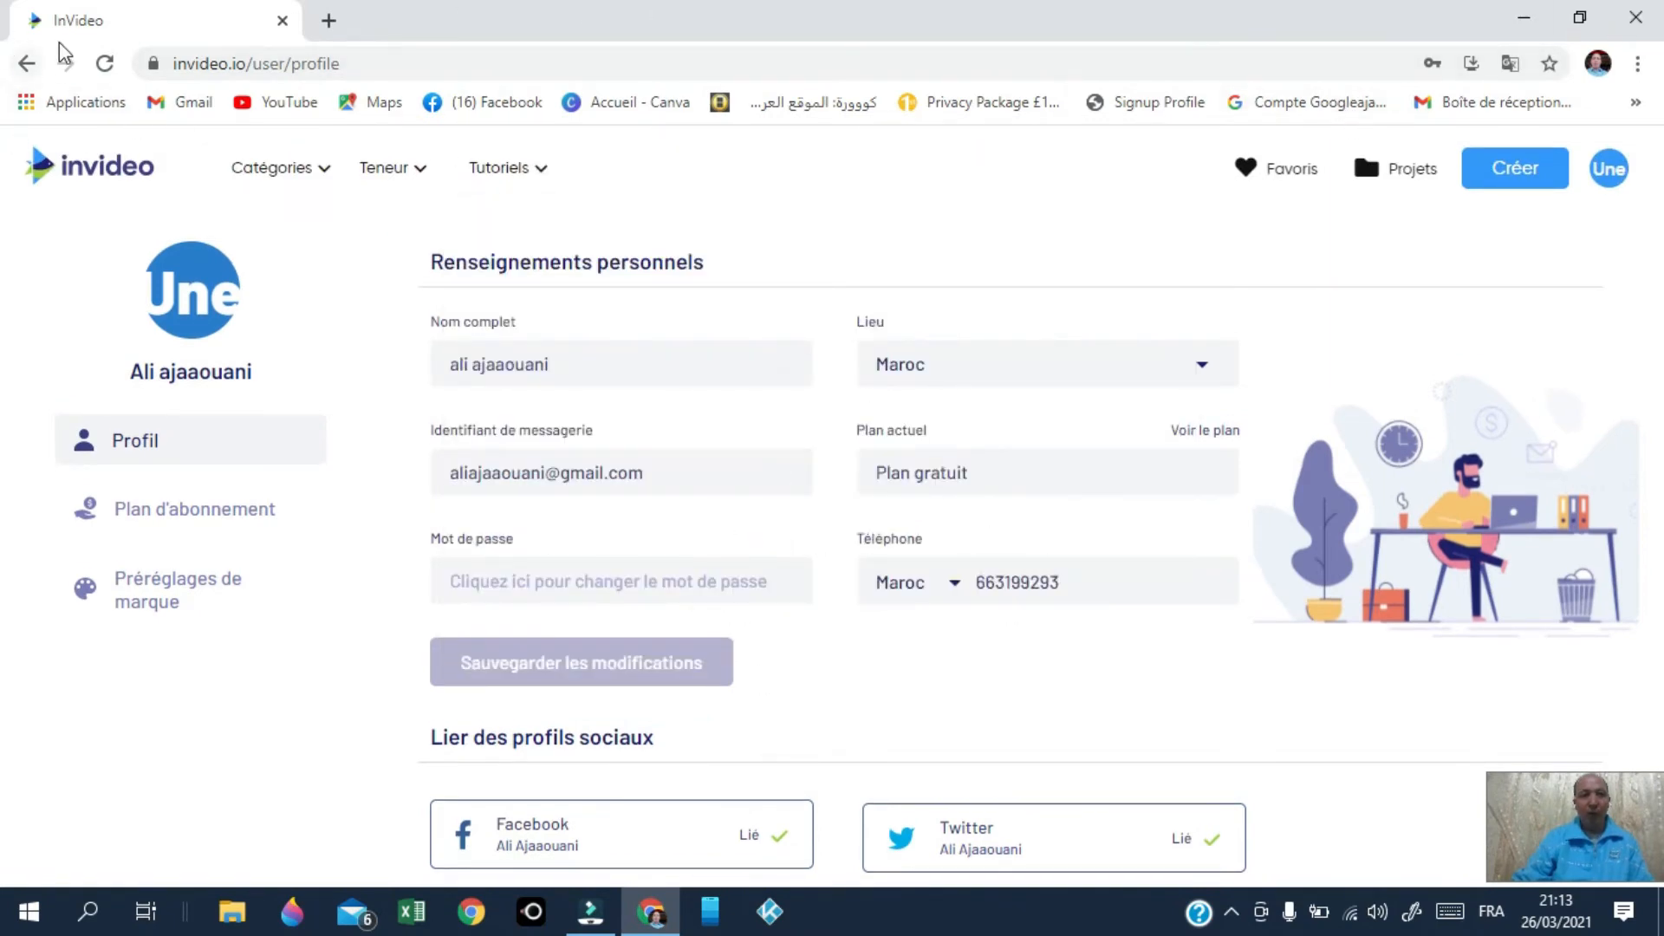
{"action": "left_click", "coordinate": [26, 65]}
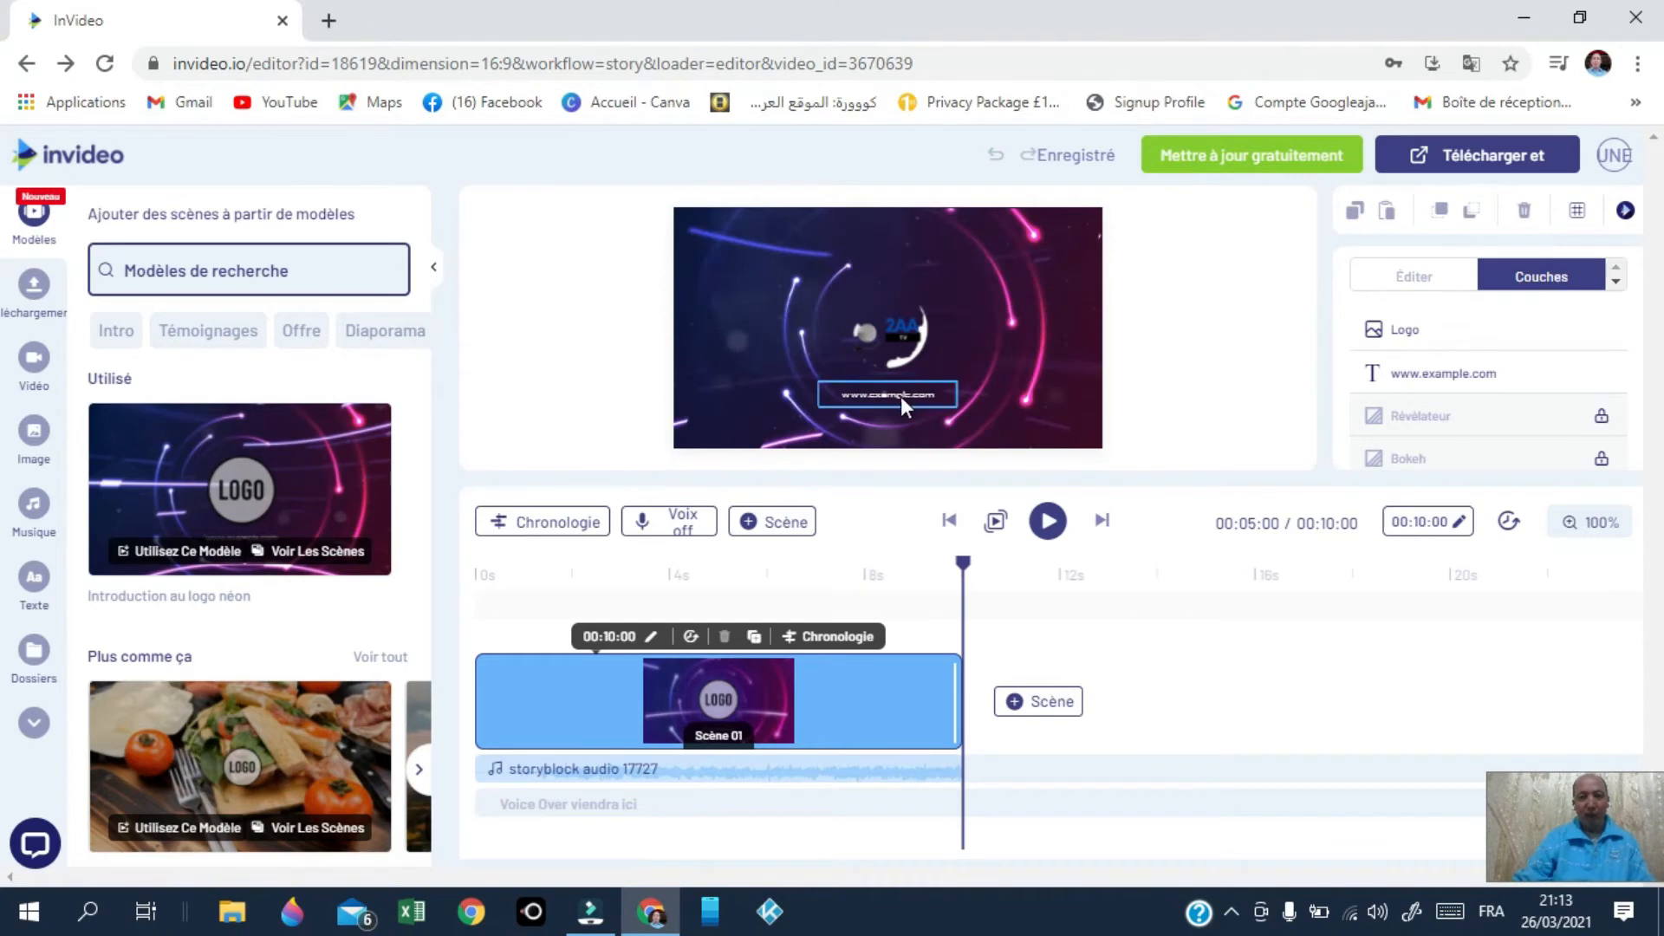
{"action": "left_click", "coordinate": [901, 397]}
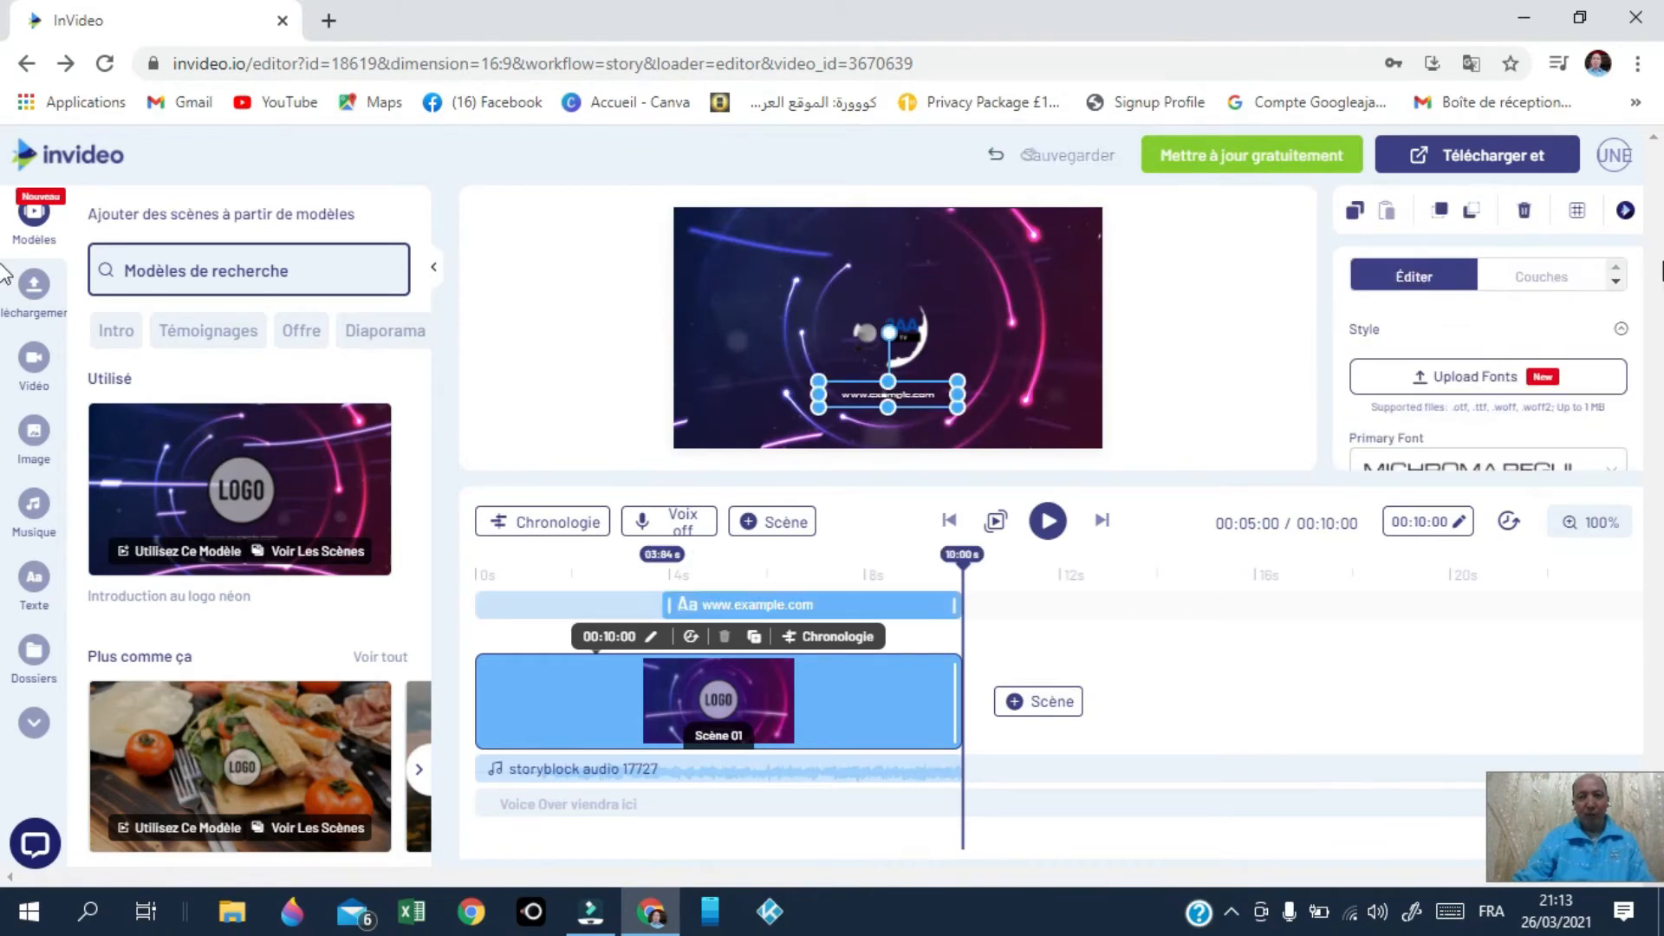
{"action": "left_click", "coordinate": [1408, 279]}
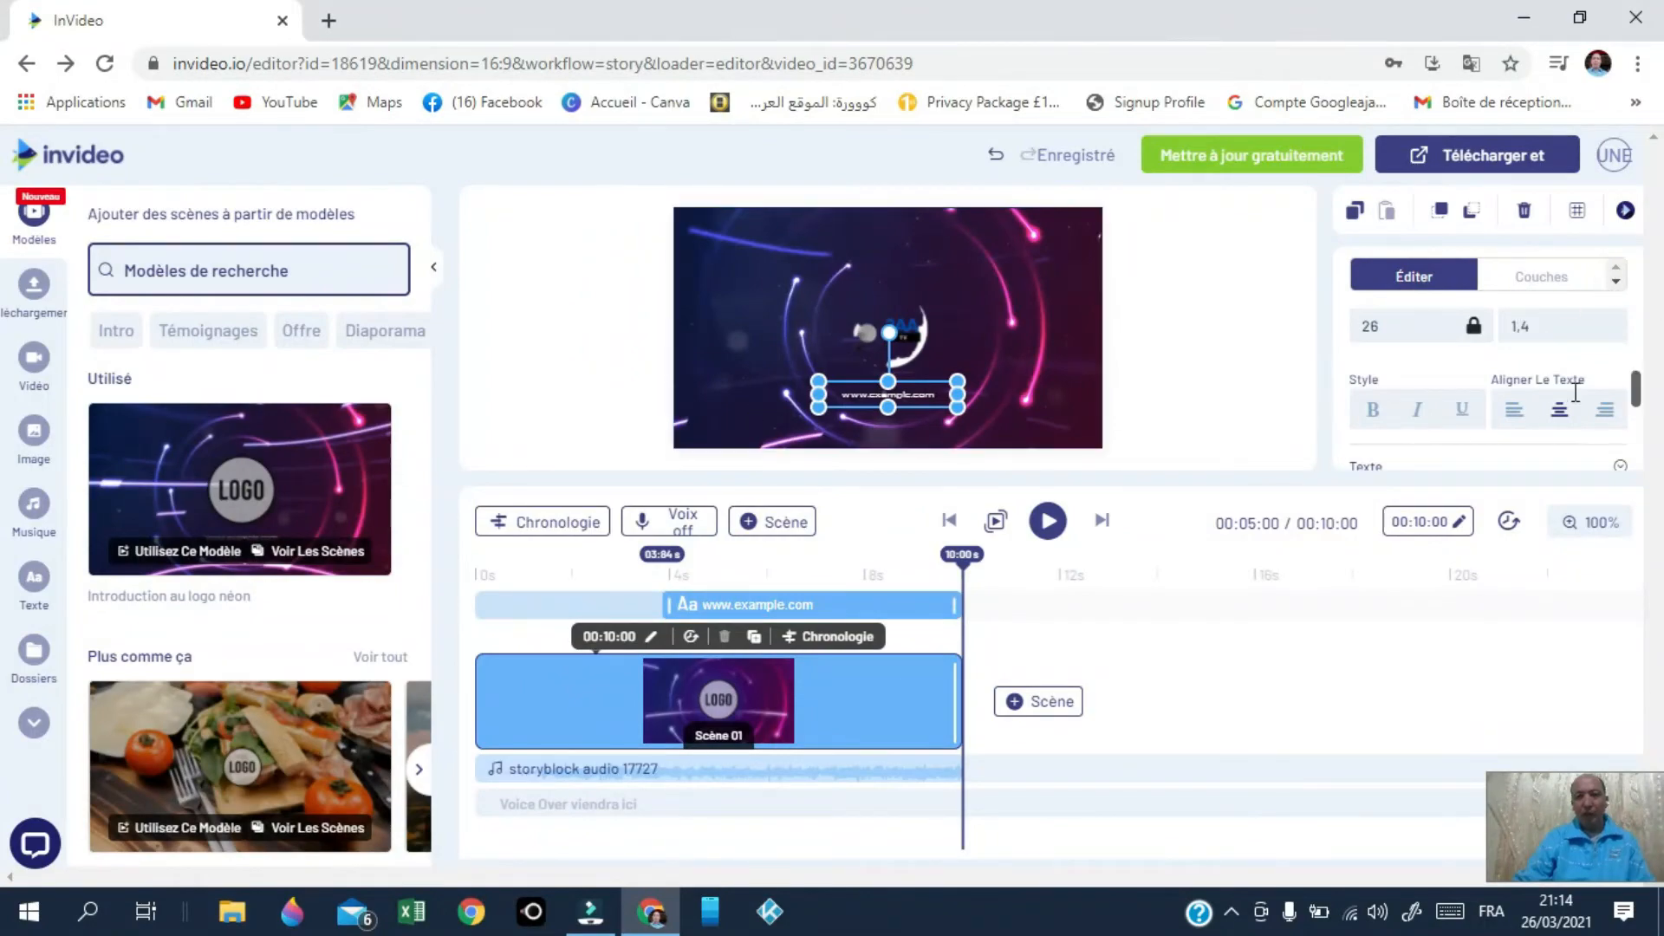
{"action": "scroll", "coordinate": [1532, 416], "scroll_direction": "down", "scroll_amount": 2}
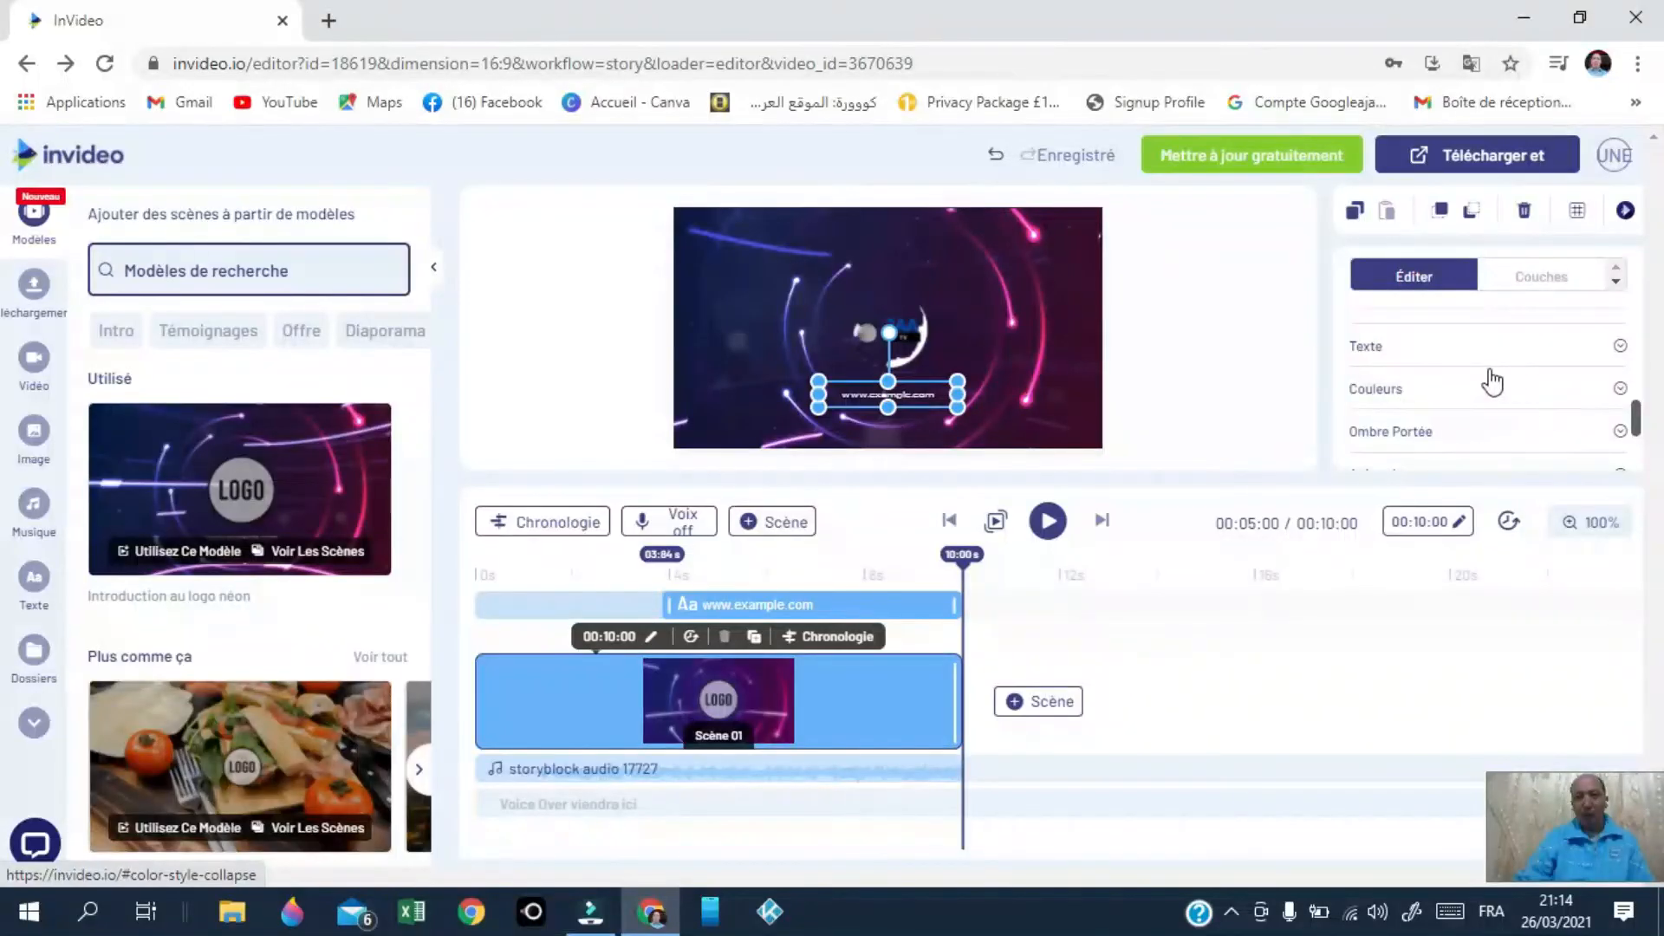
{"action": "left_click", "coordinate": [1409, 355]}
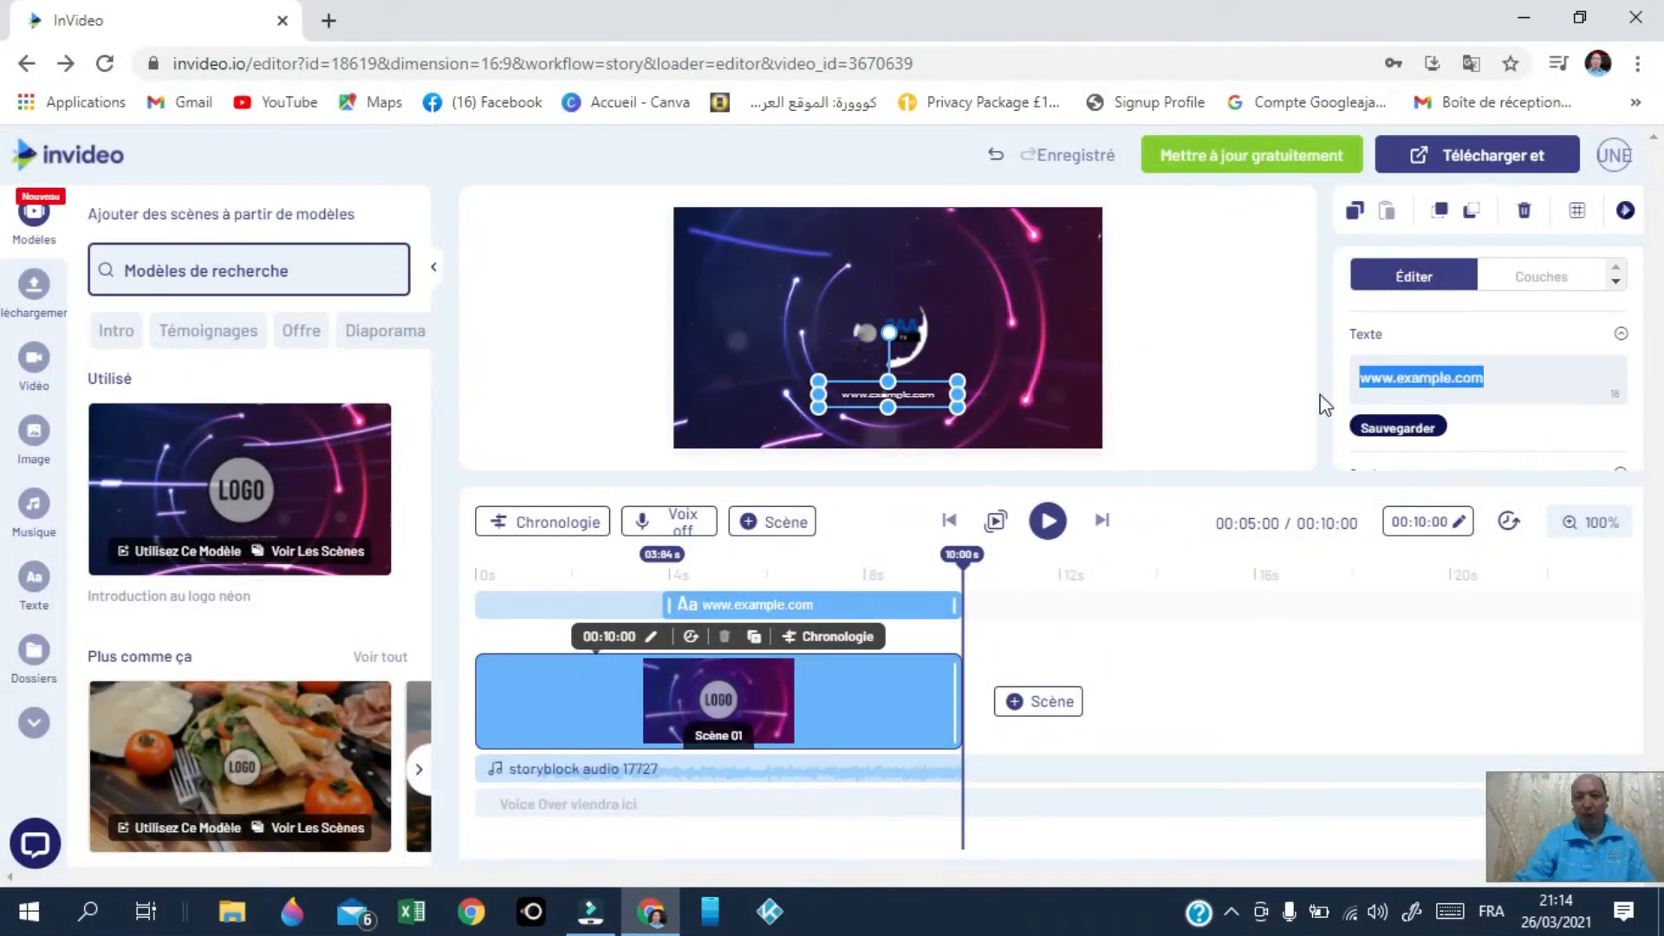
{"action": "type", "text": "ab"}
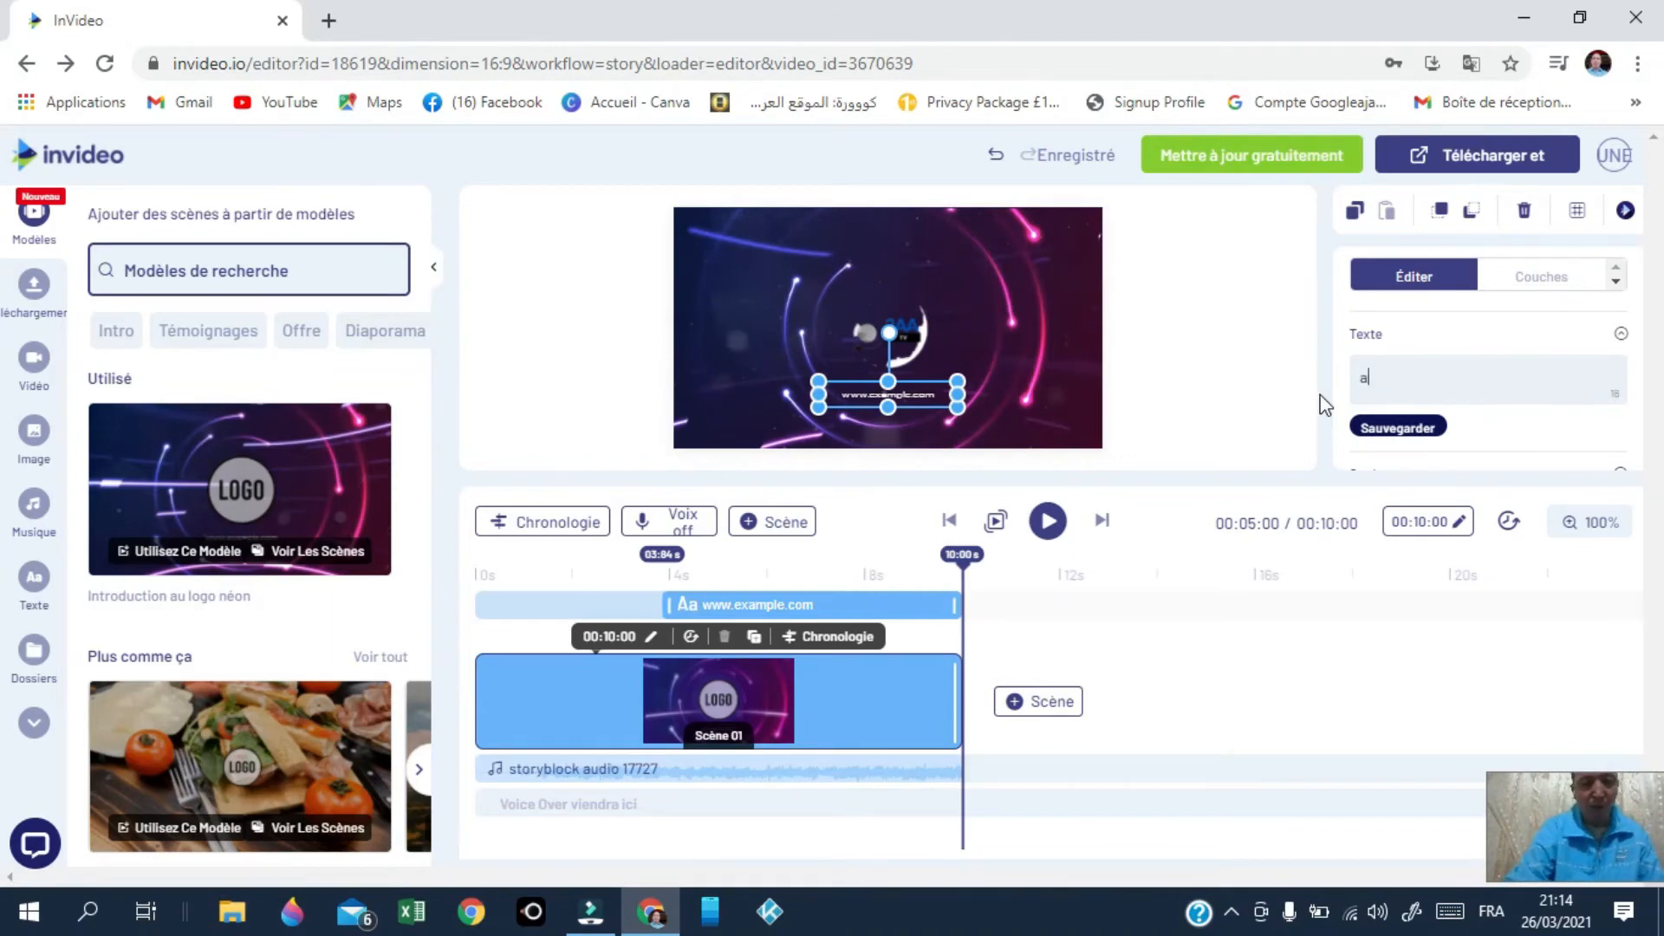
{"action": "type", "text": "onnez"}
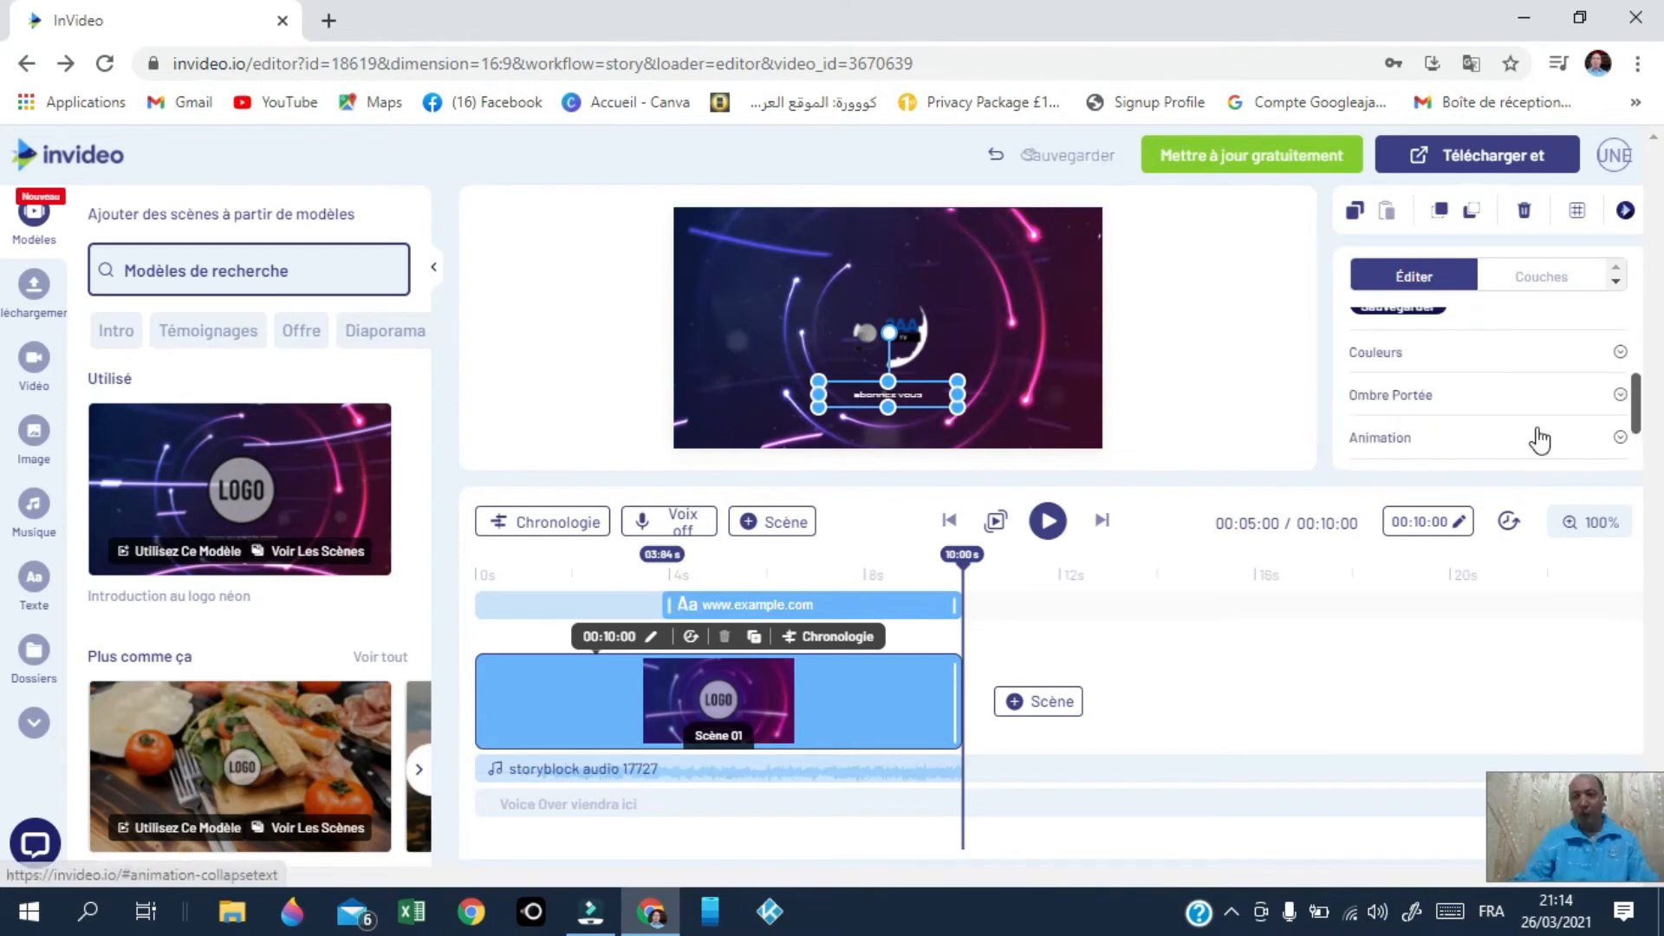
Step: Expand the text's Animation and Modifier Les Couleurs Du Projet settings
{"action": "left_click", "coordinate": [1382, 438]}
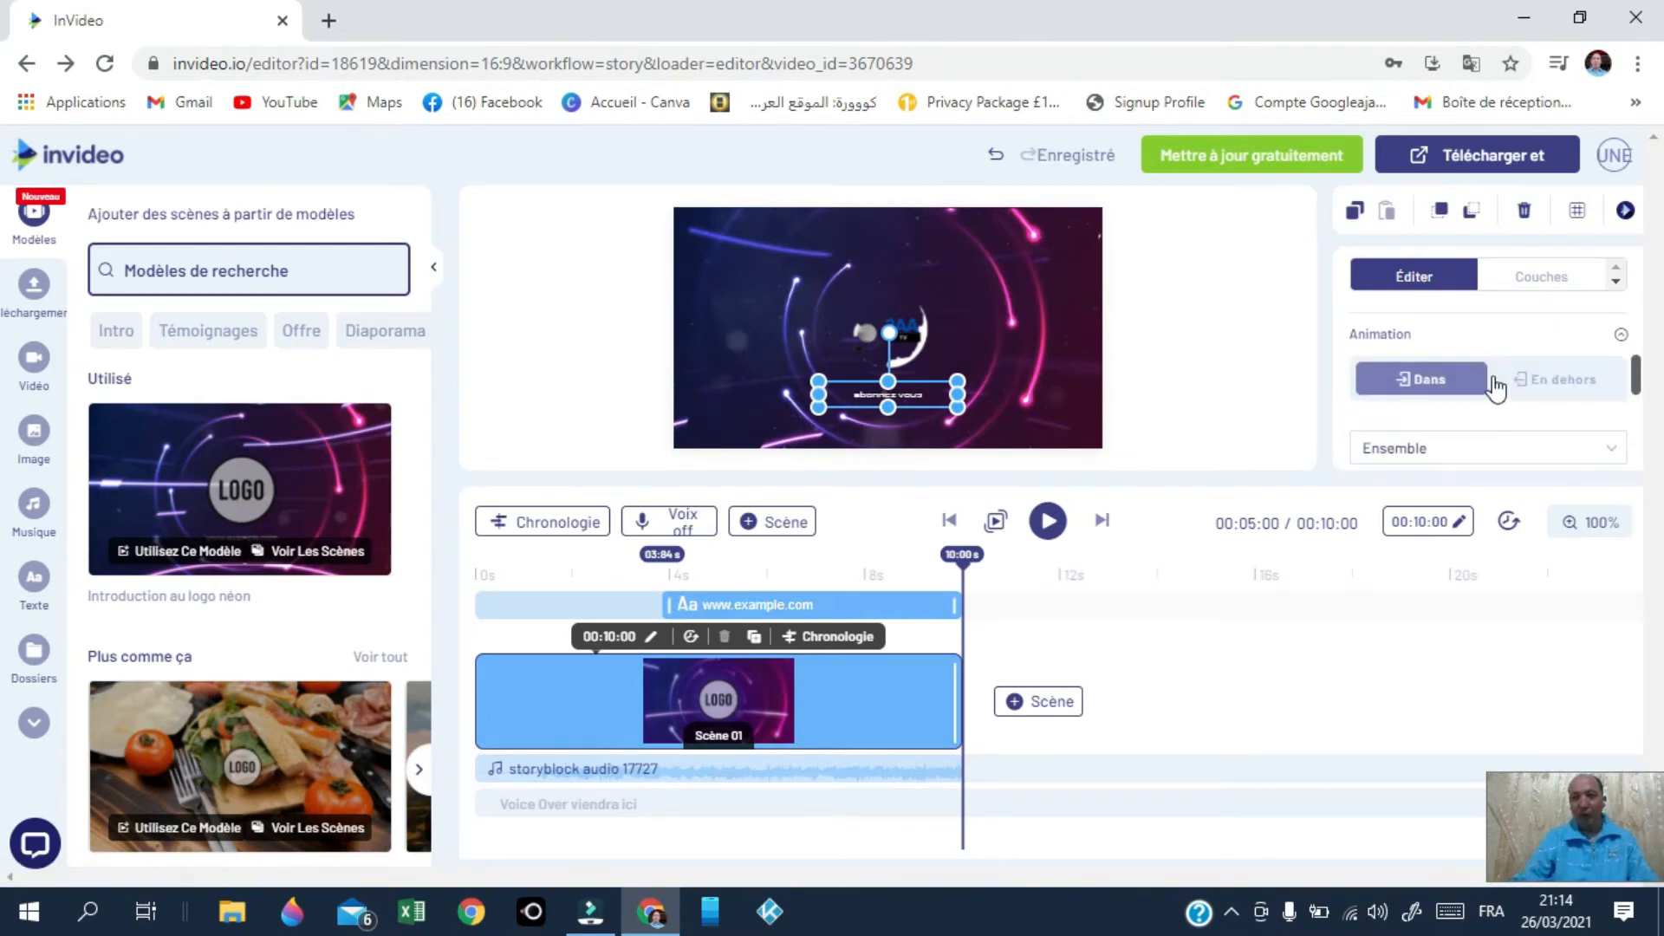
{"action": "scroll", "coordinate": [1500, 434], "scroll_direction": "down", "scroll_amount": 3}
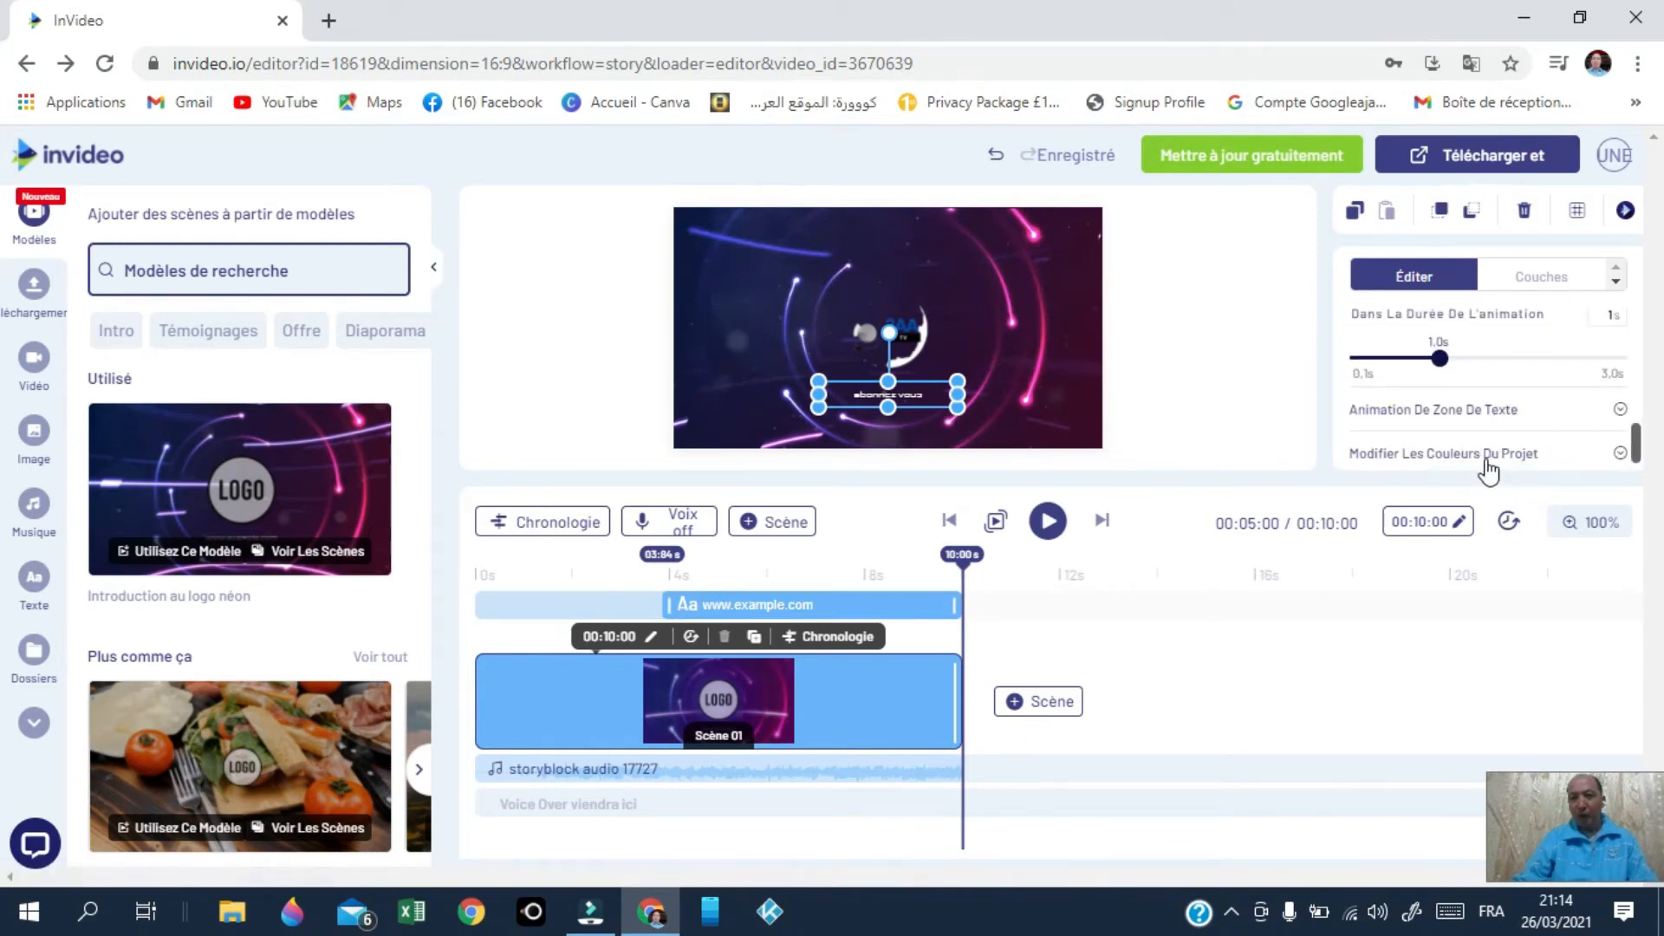
{"action": "left_click", "coordinate": [1487, 459]}
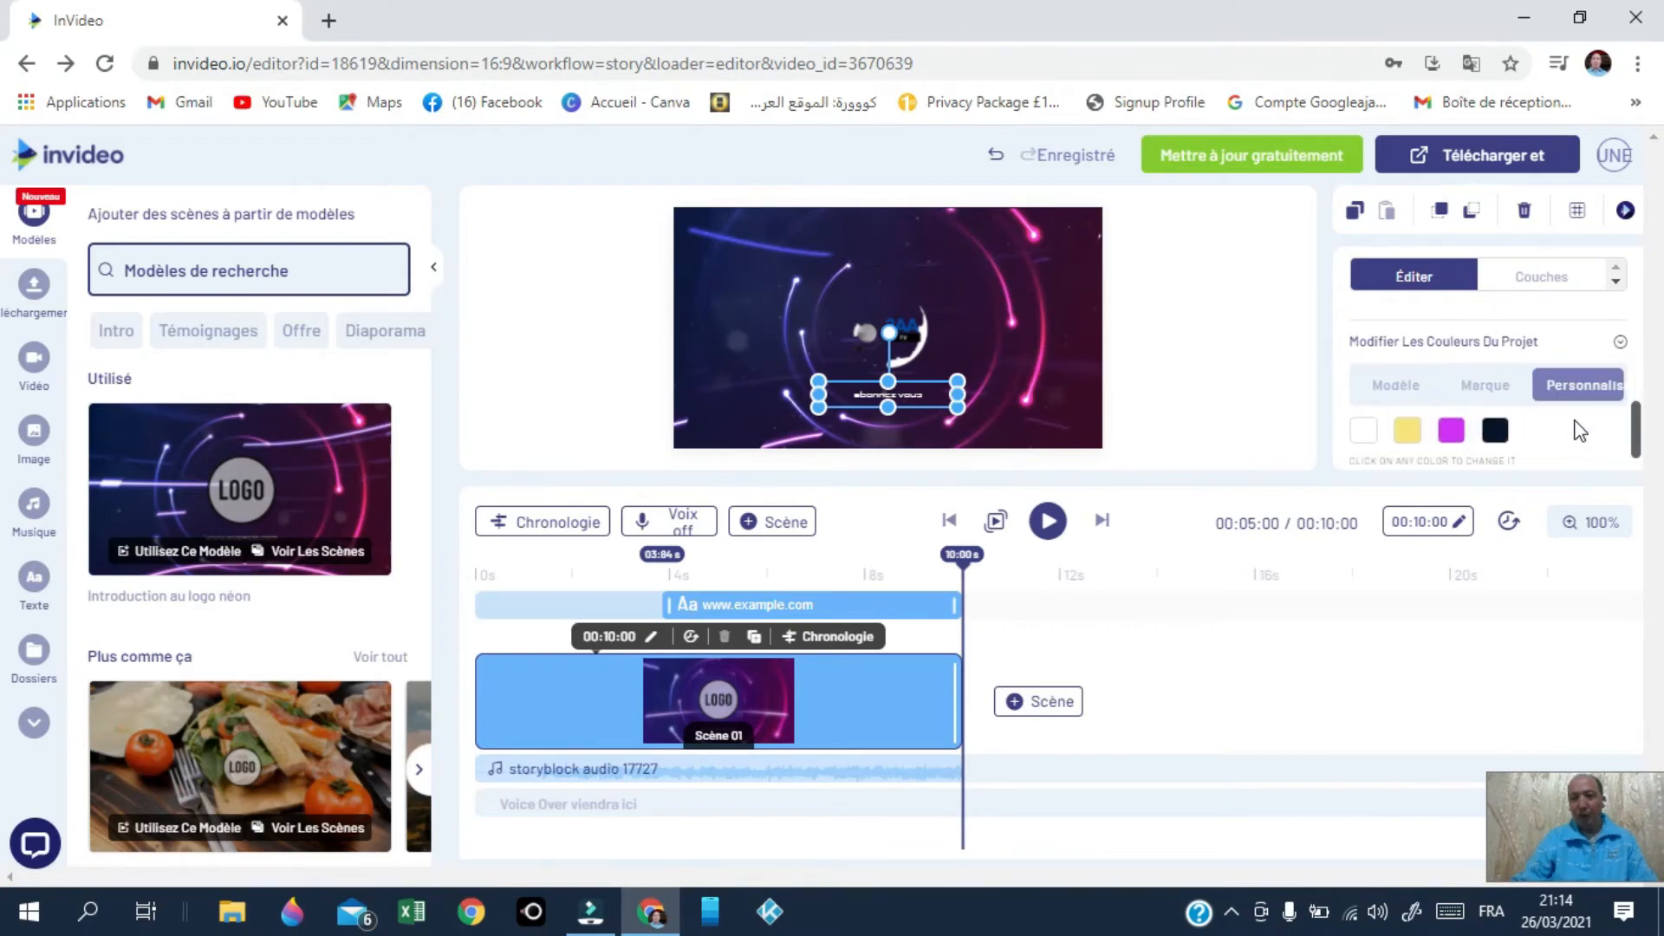
Step: Change the black project colour to blue (#1372dd)
{"action": "scroll", "coordinate": [1586, 421], "scroll_direction": "down", "scroll_amount": 1}
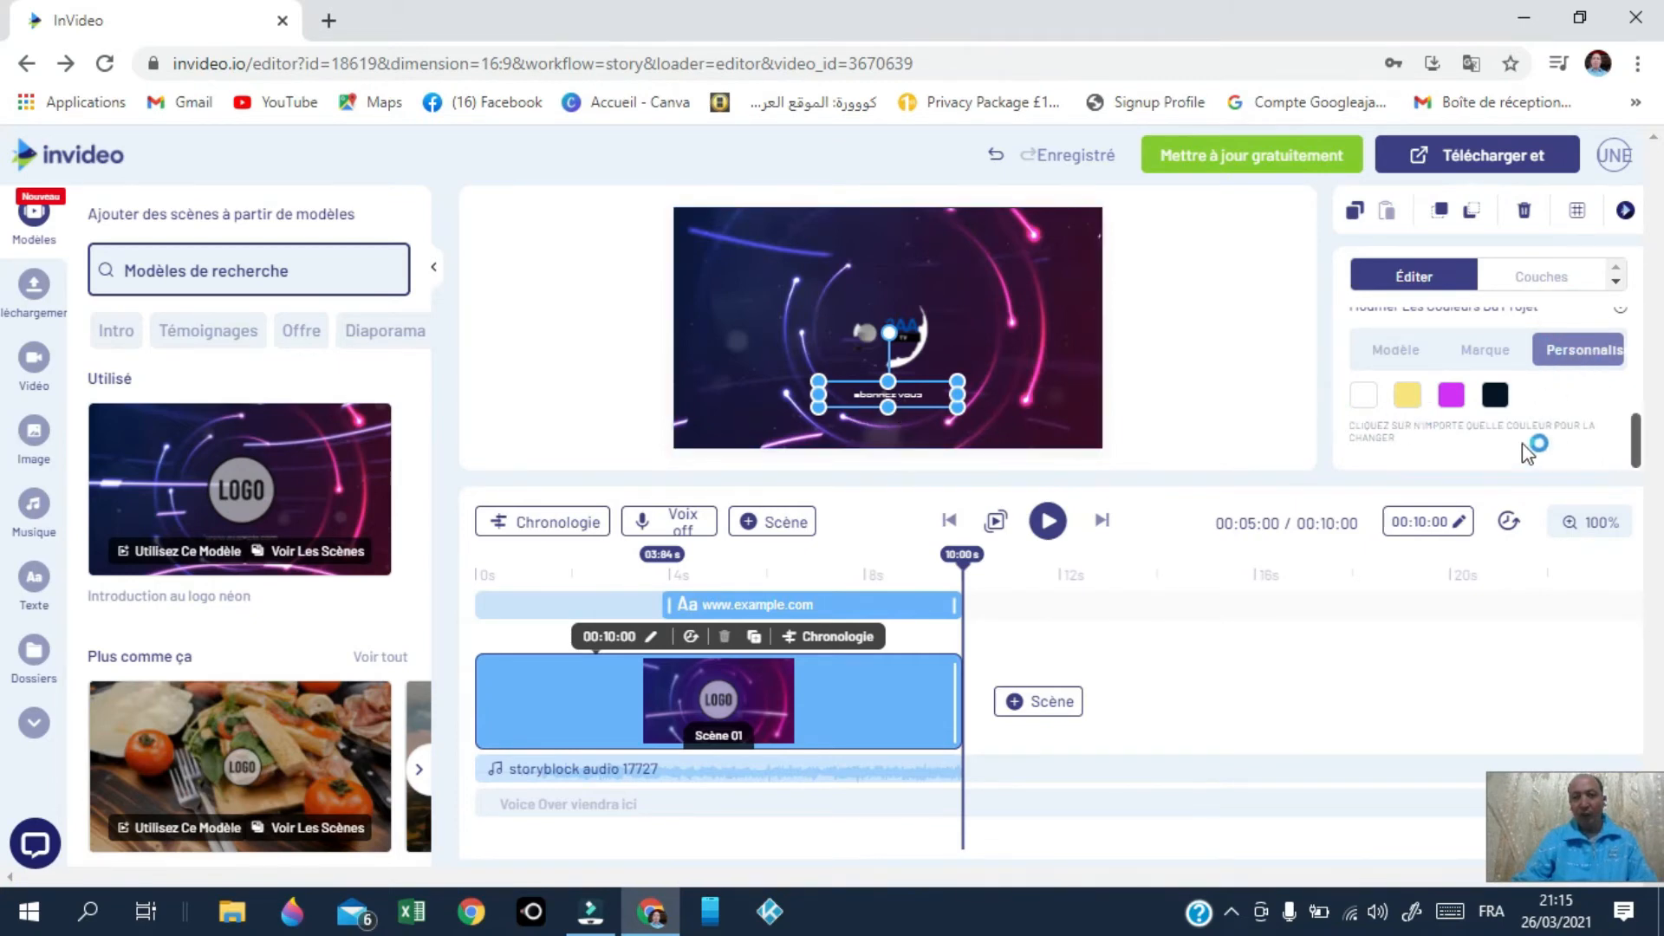
{"action": "left_click", "coordinate": [1495, 396]}
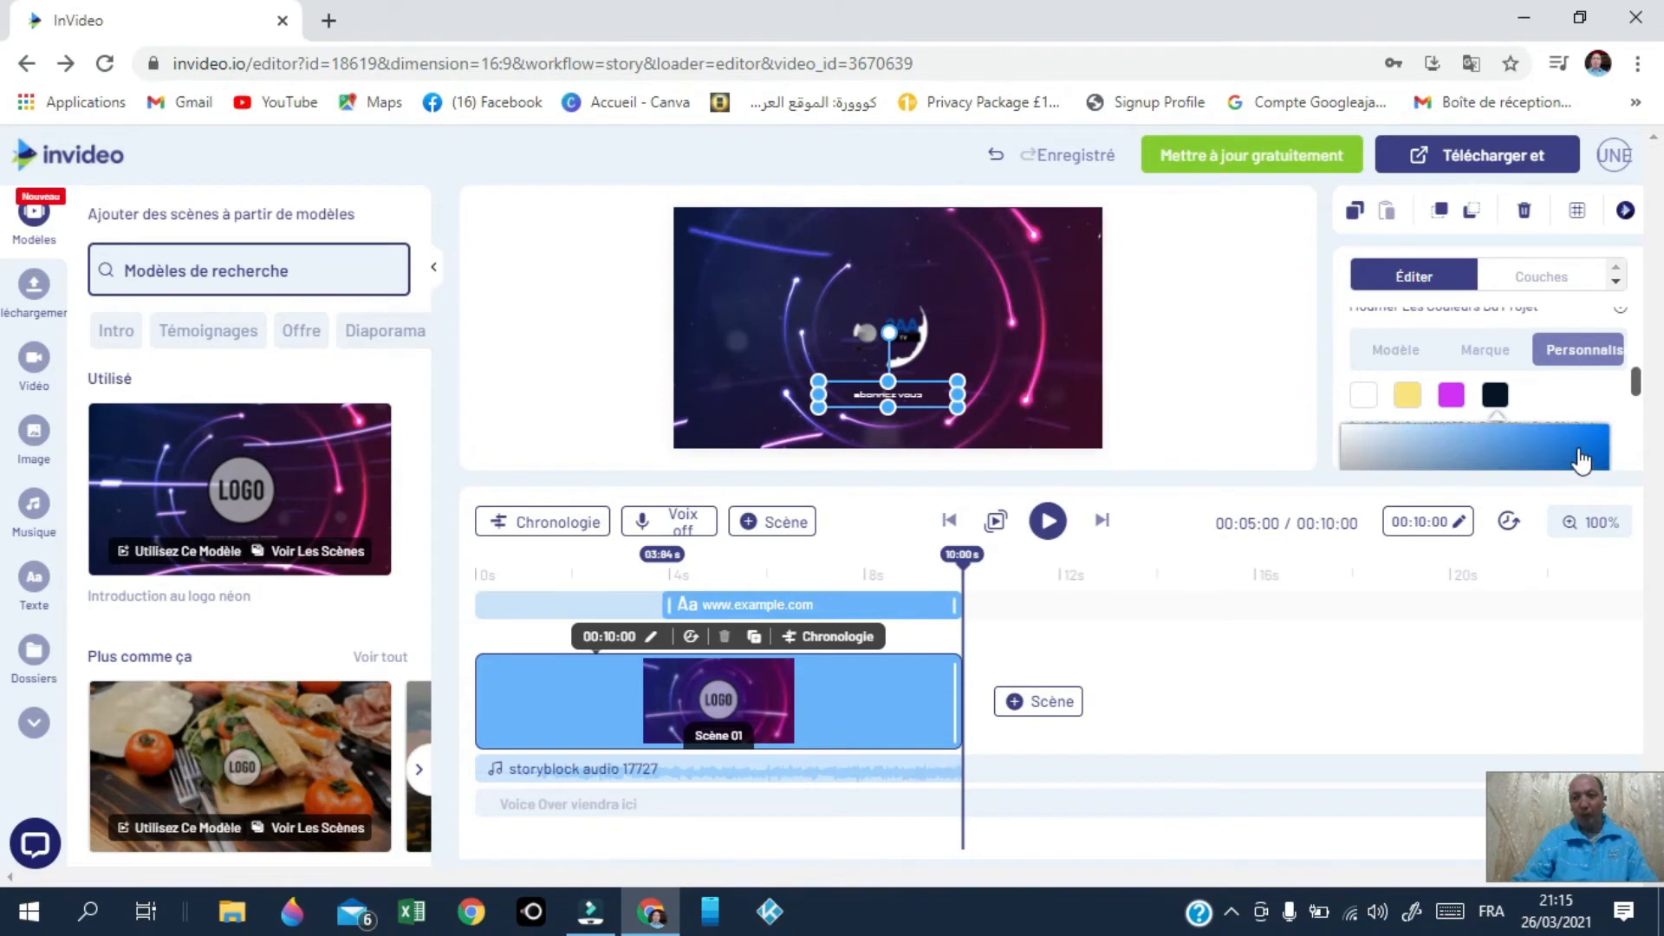
{"action": "left_click", "coordinate": [1585, 445]}
{"action": "scroll", "coordinate": [1508, 468], "scroll_direction": "down", "scroll_amount": 3}
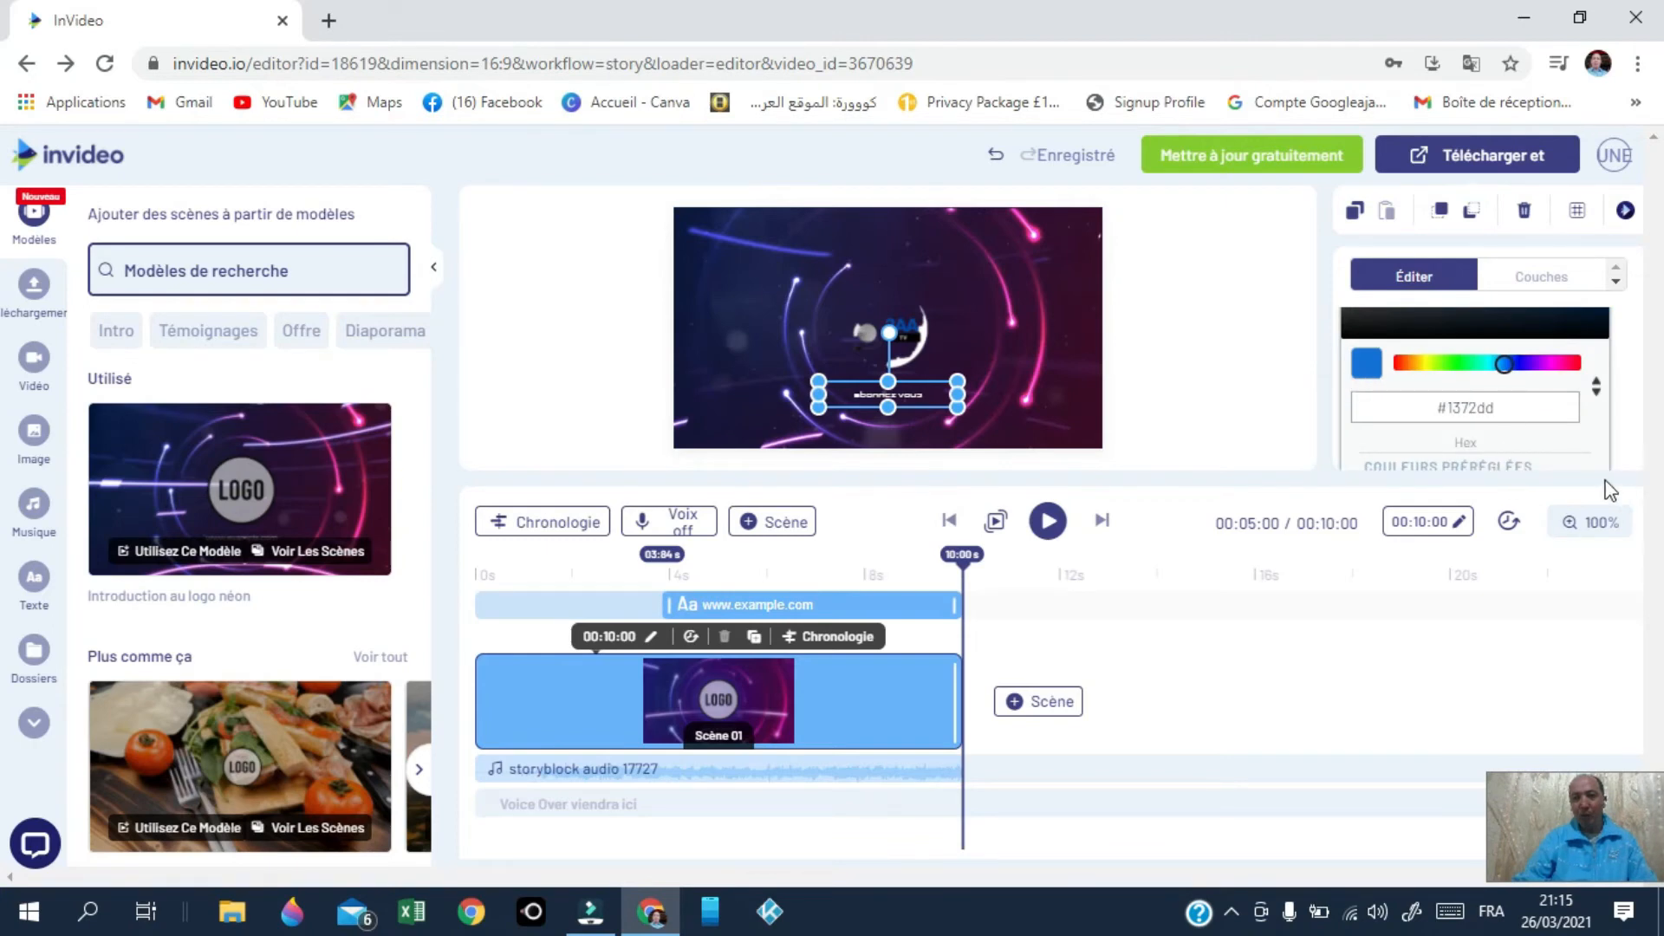
{"action": "scroll", "coordinate": [1560, 444], "scroll_direction": "down", "scroll_amount": 2}
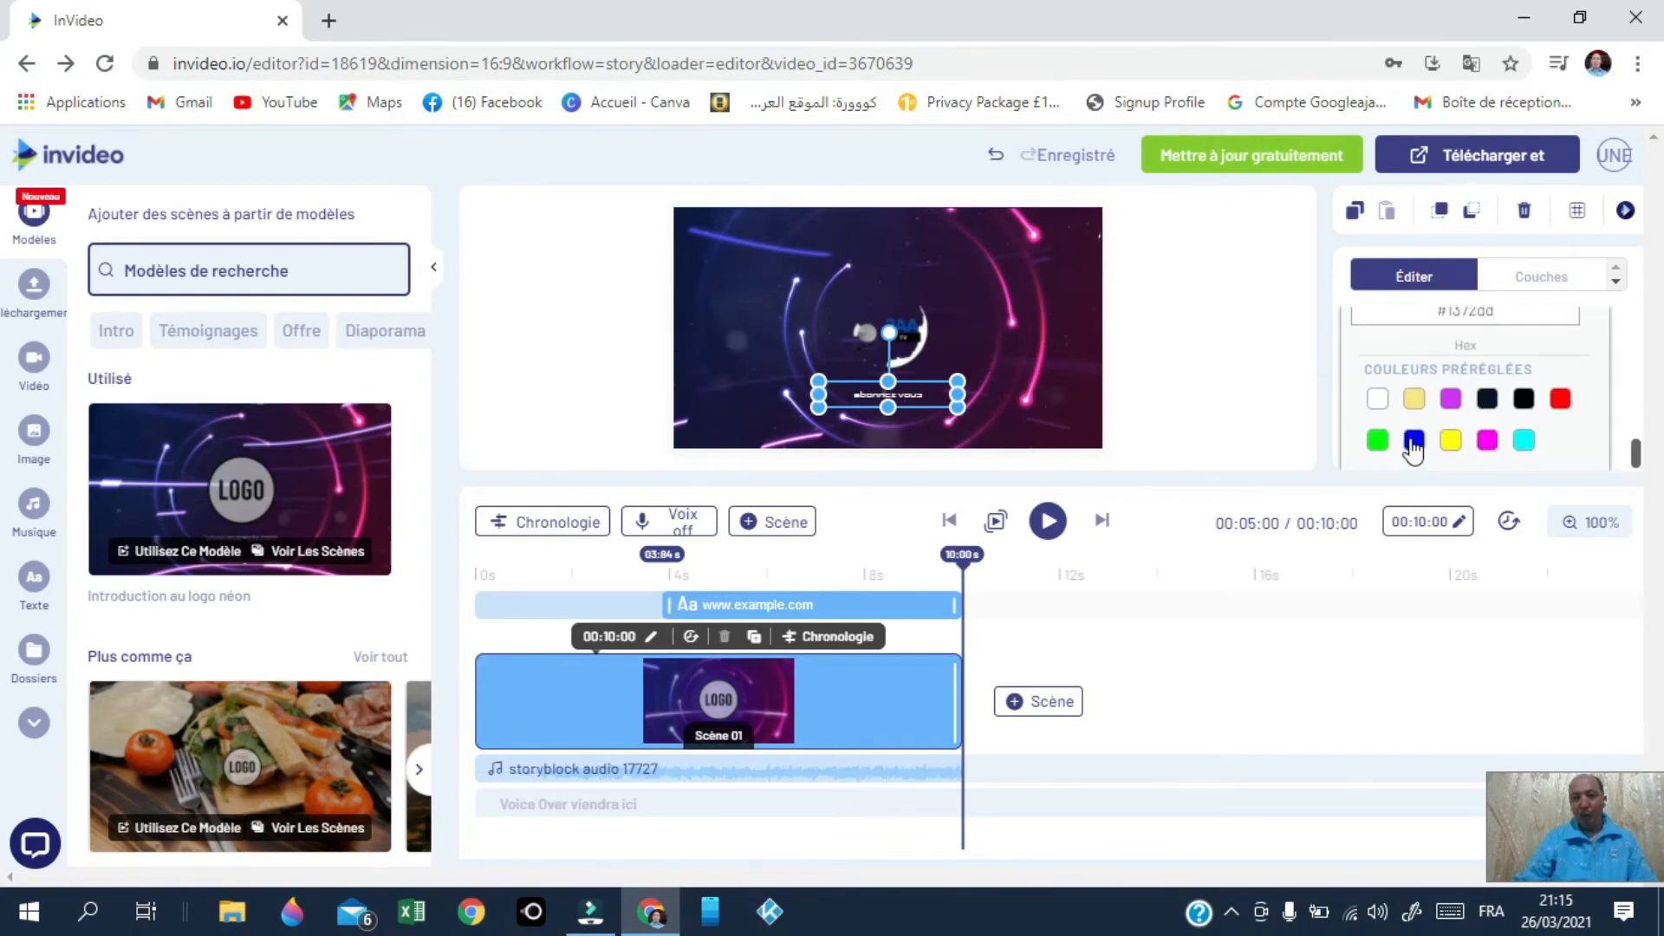
{"action": "left_click", "coordinate": [1414, 442]}
Step: Make the abonnez vous text size 40, bold and italic
{"action": "scroll", "coordinate": [1553, 405], "scroll_direction": "up", "scroll_amount": 4}
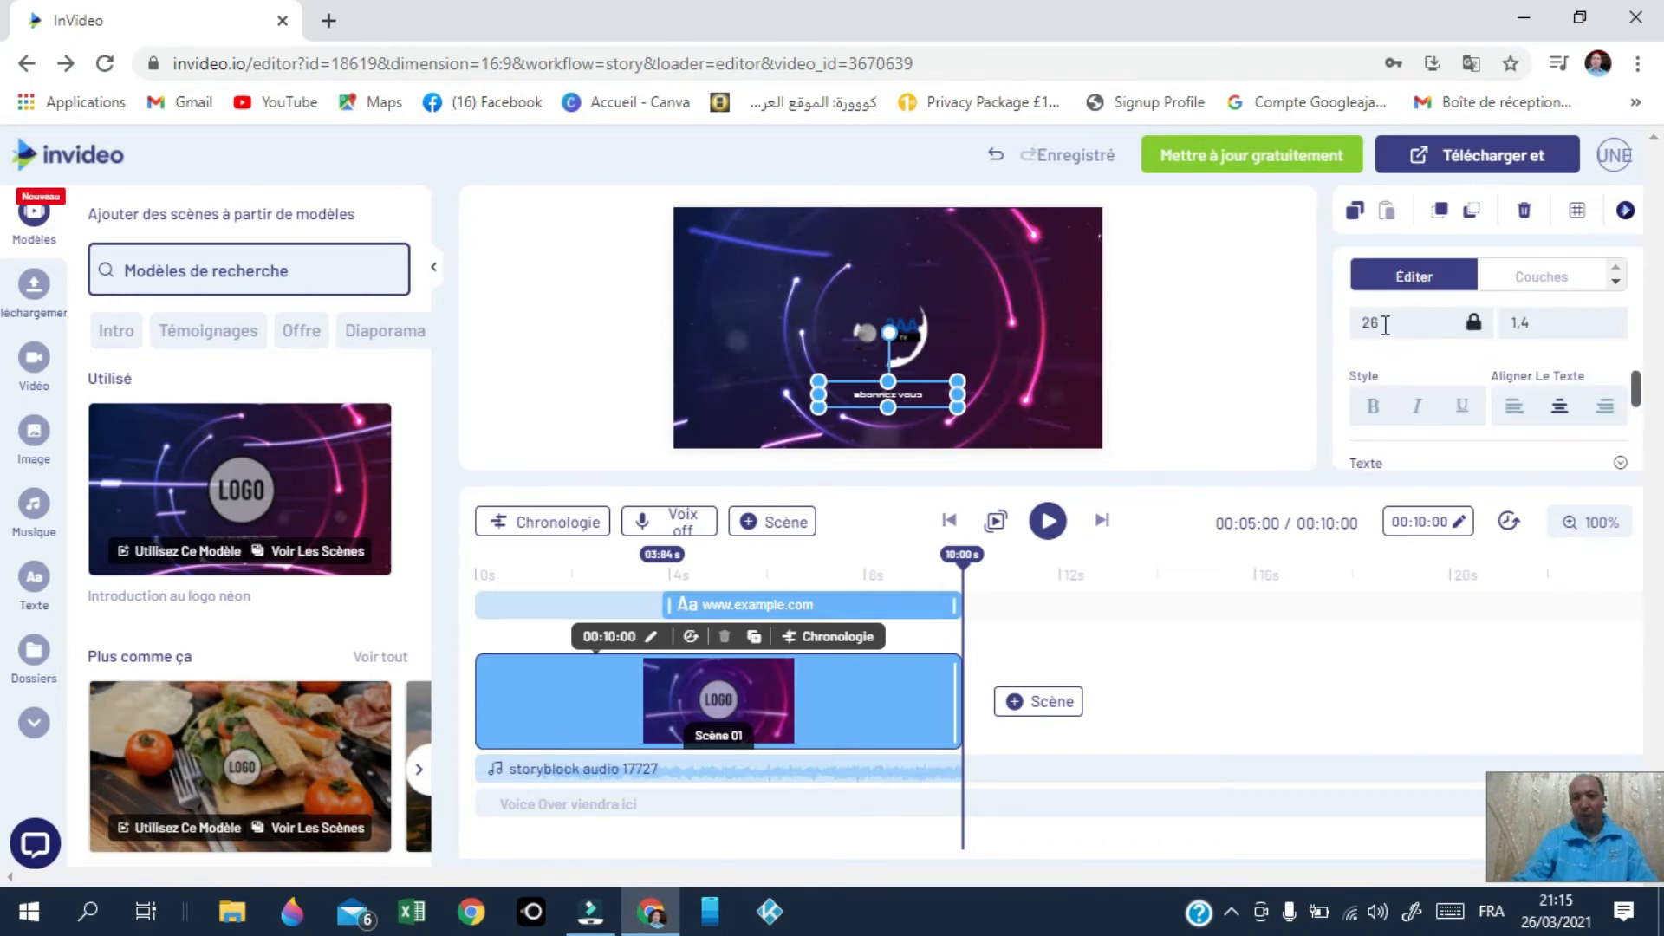
{"action": "left_click", "coordinate": [1385, 325]}
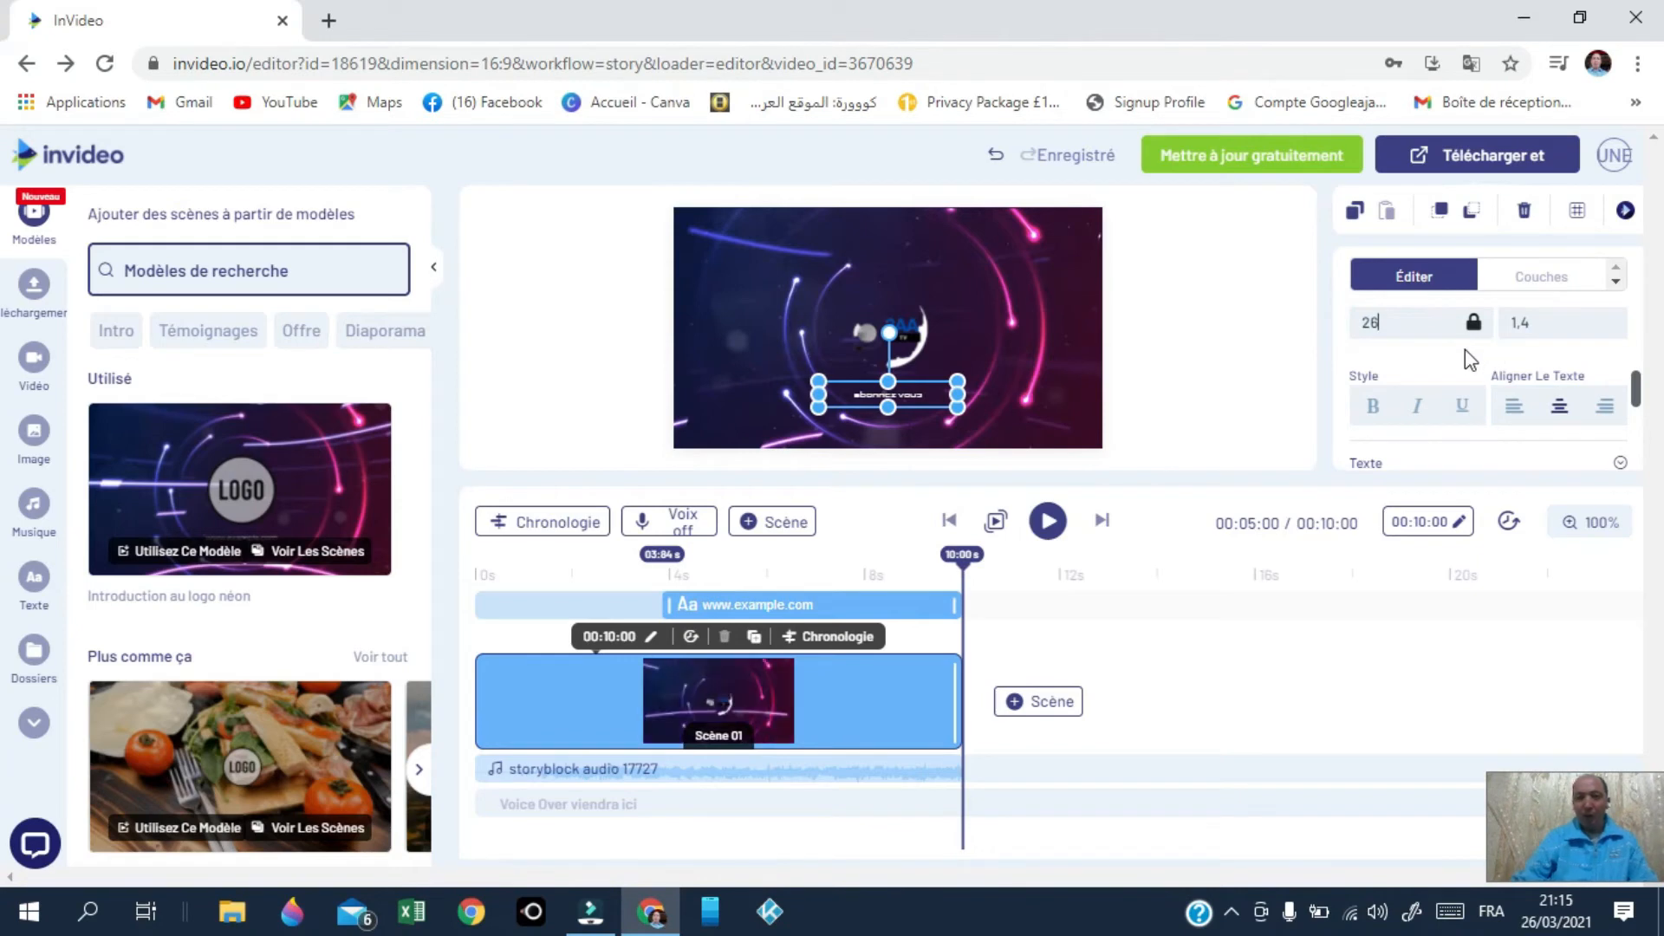
{"action": "key", "text": "BackSpace"}
{"action": "key", "text": "BackSpace"}
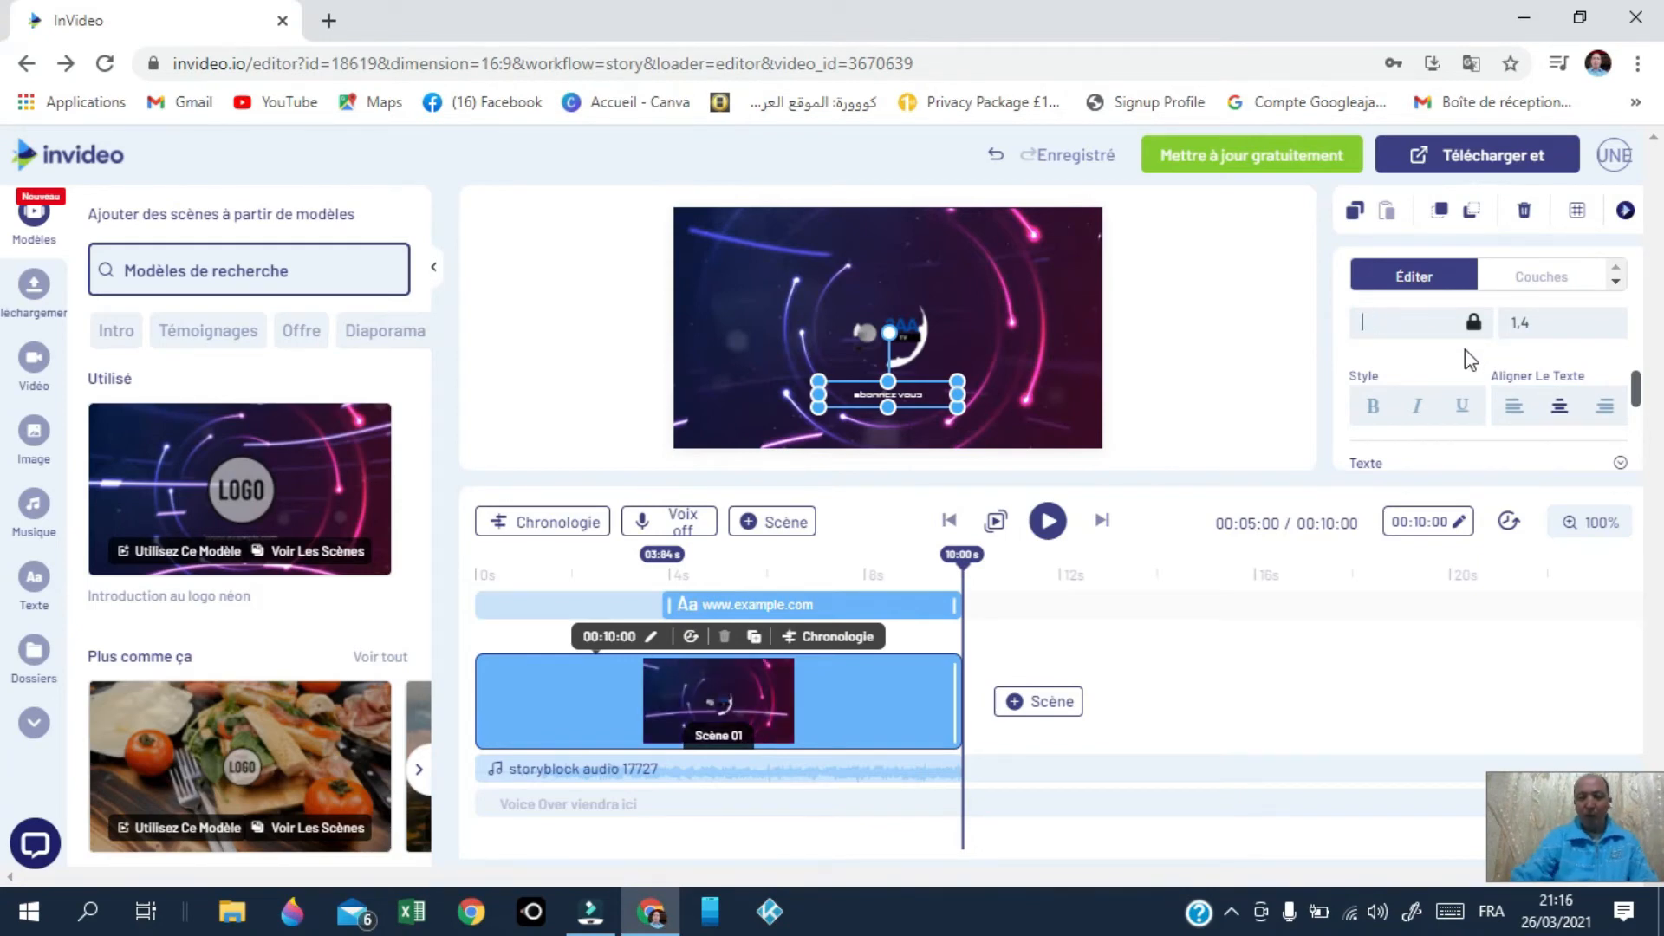
{"action": "type", "text": "40"}
{"action": "left_click", "coordinate": [1370, 416]}
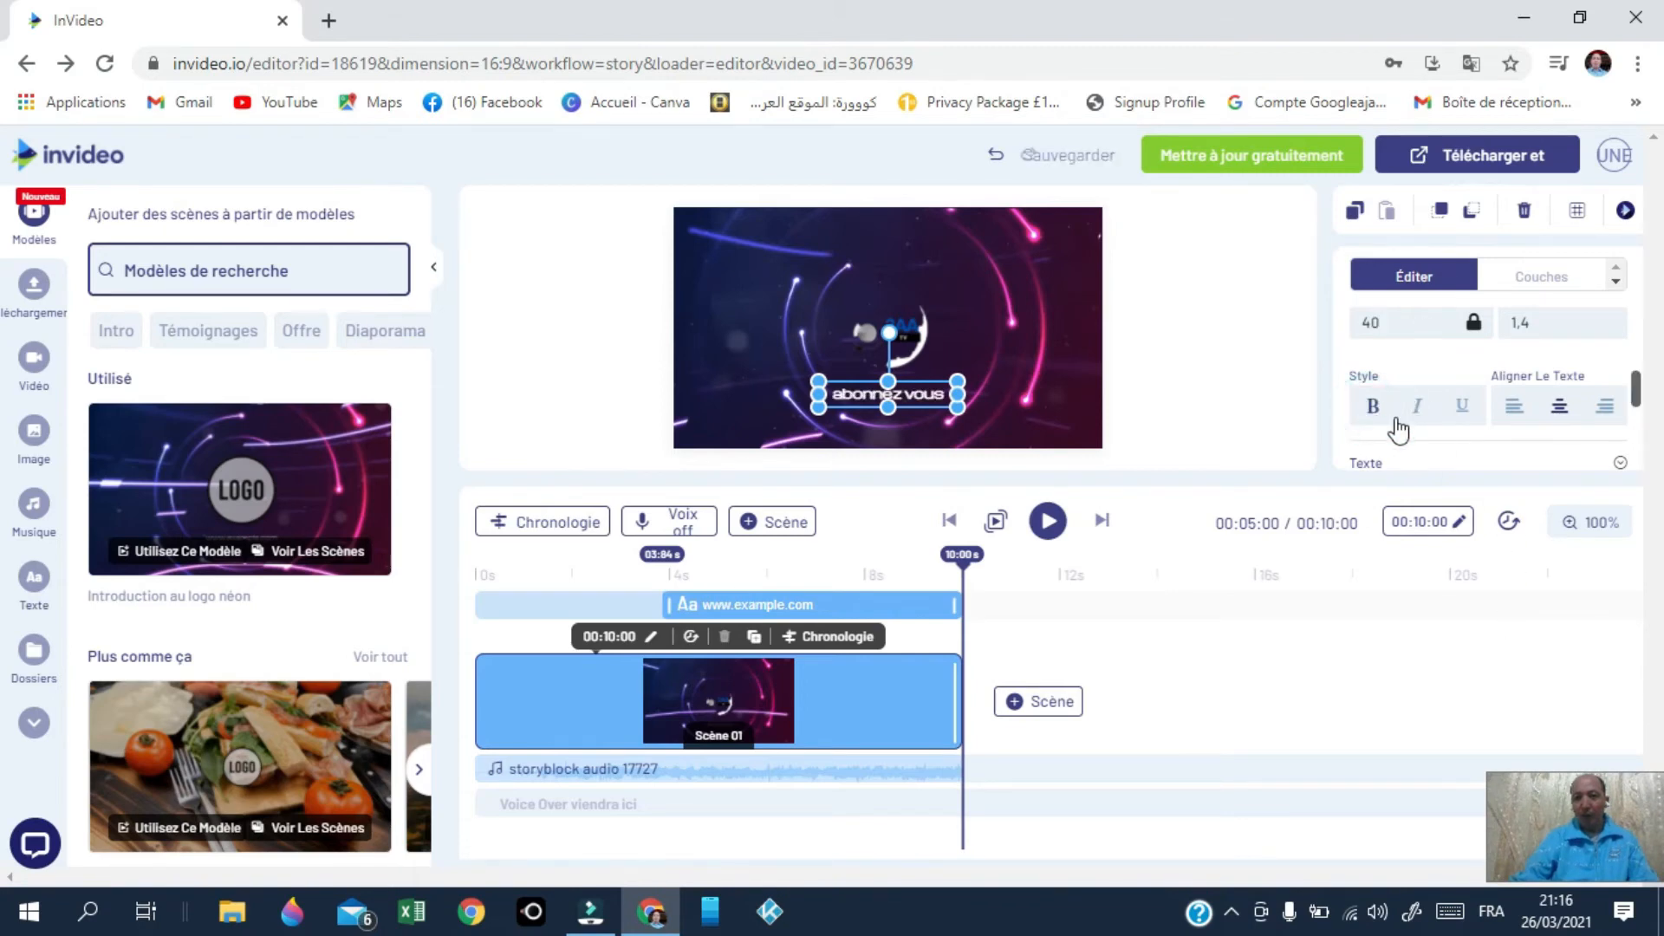
{"action": "scroll", "coordinate": [1446, 437], "scroll_direction": "down", "scroll_amount": 2}
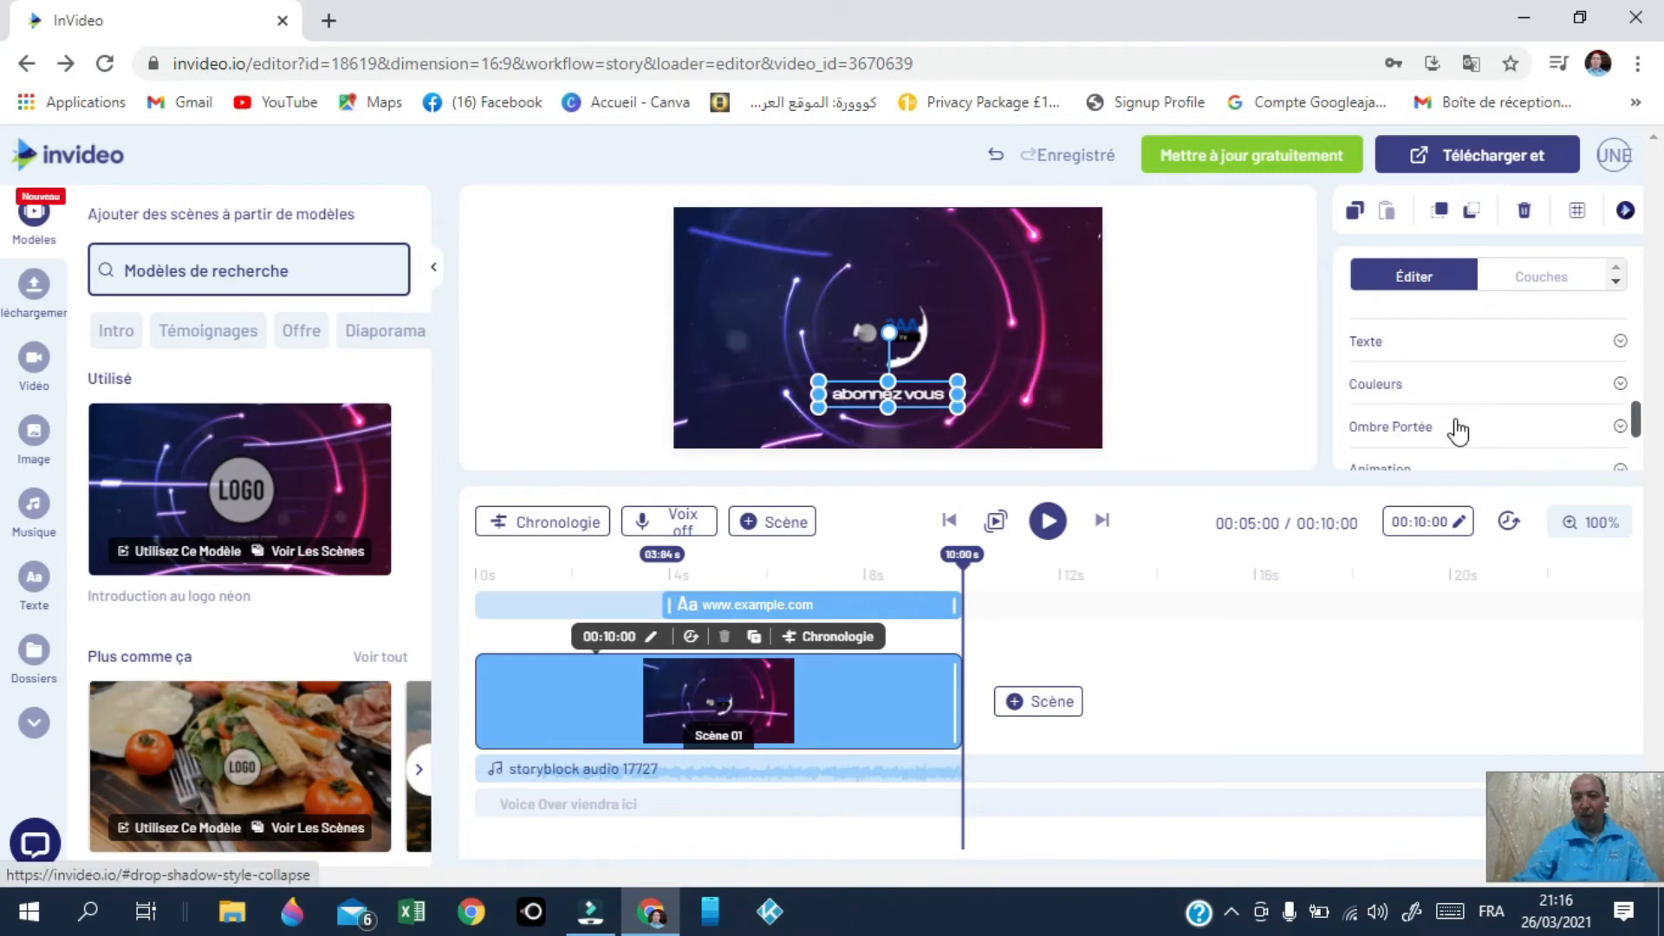
{"action": "scroll", "coordinate": [1458, 431], "scroll_direction": "up", "scroll_amount": 4}
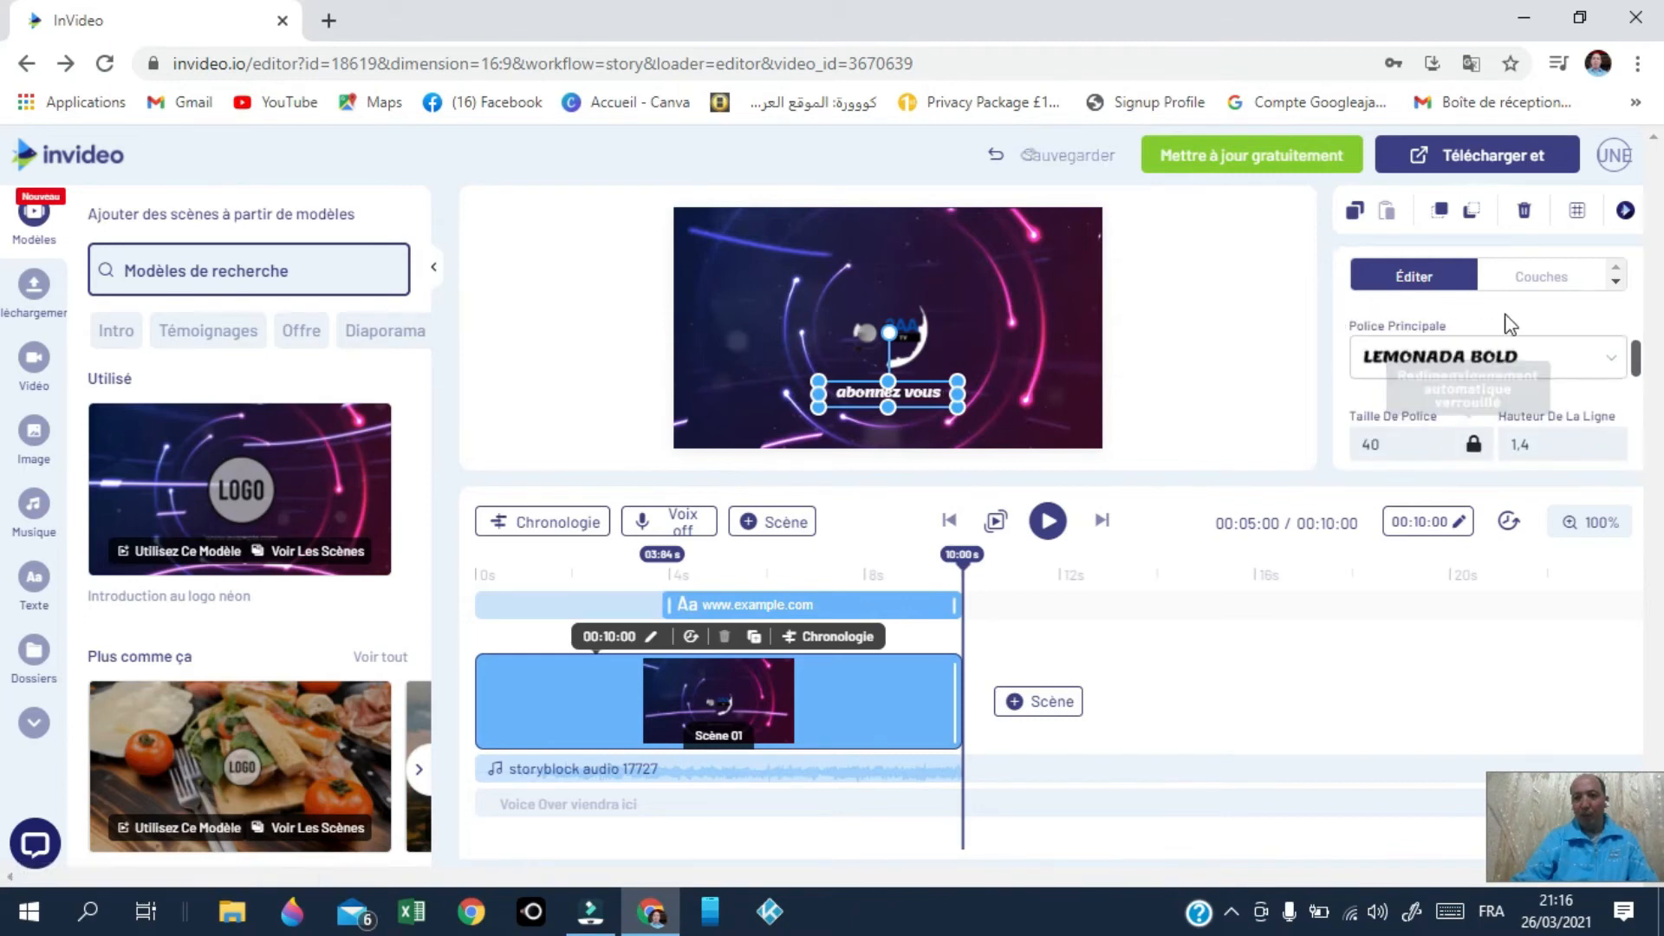
{"action": "scroll", "coordinate": [1515, 335], "scroll_direction": "up", "scroll_amount": 2}
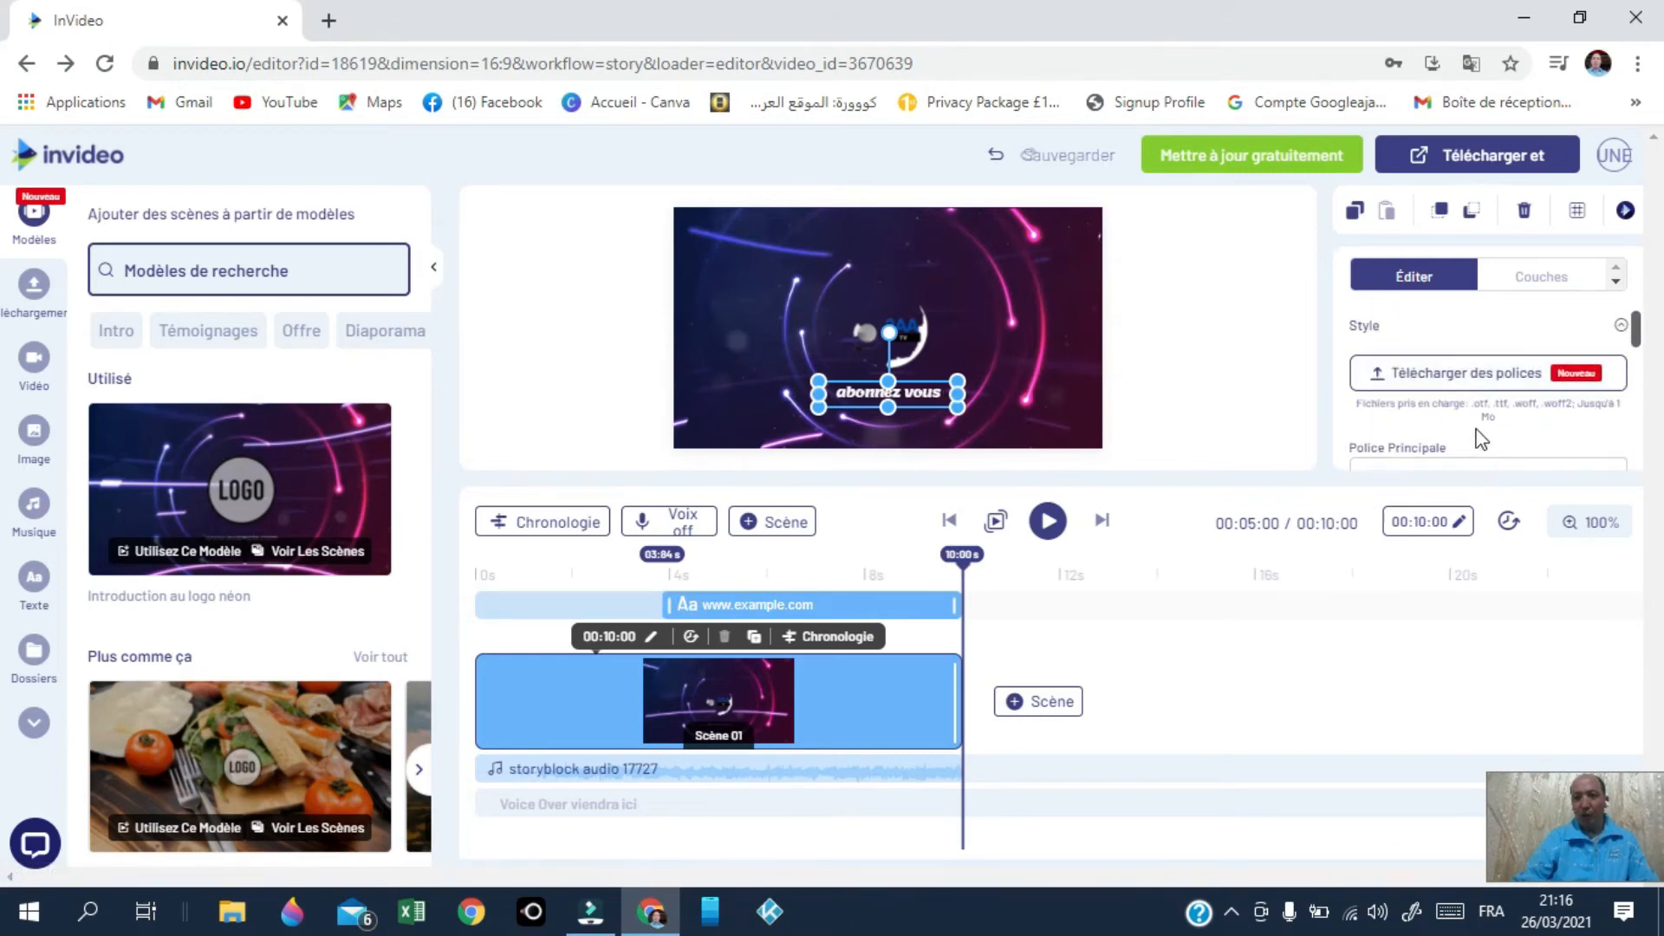
{"action": "scroll", "coordinate": [1468, 416], "scroll_direction": "down", "scroll_amount": 2}
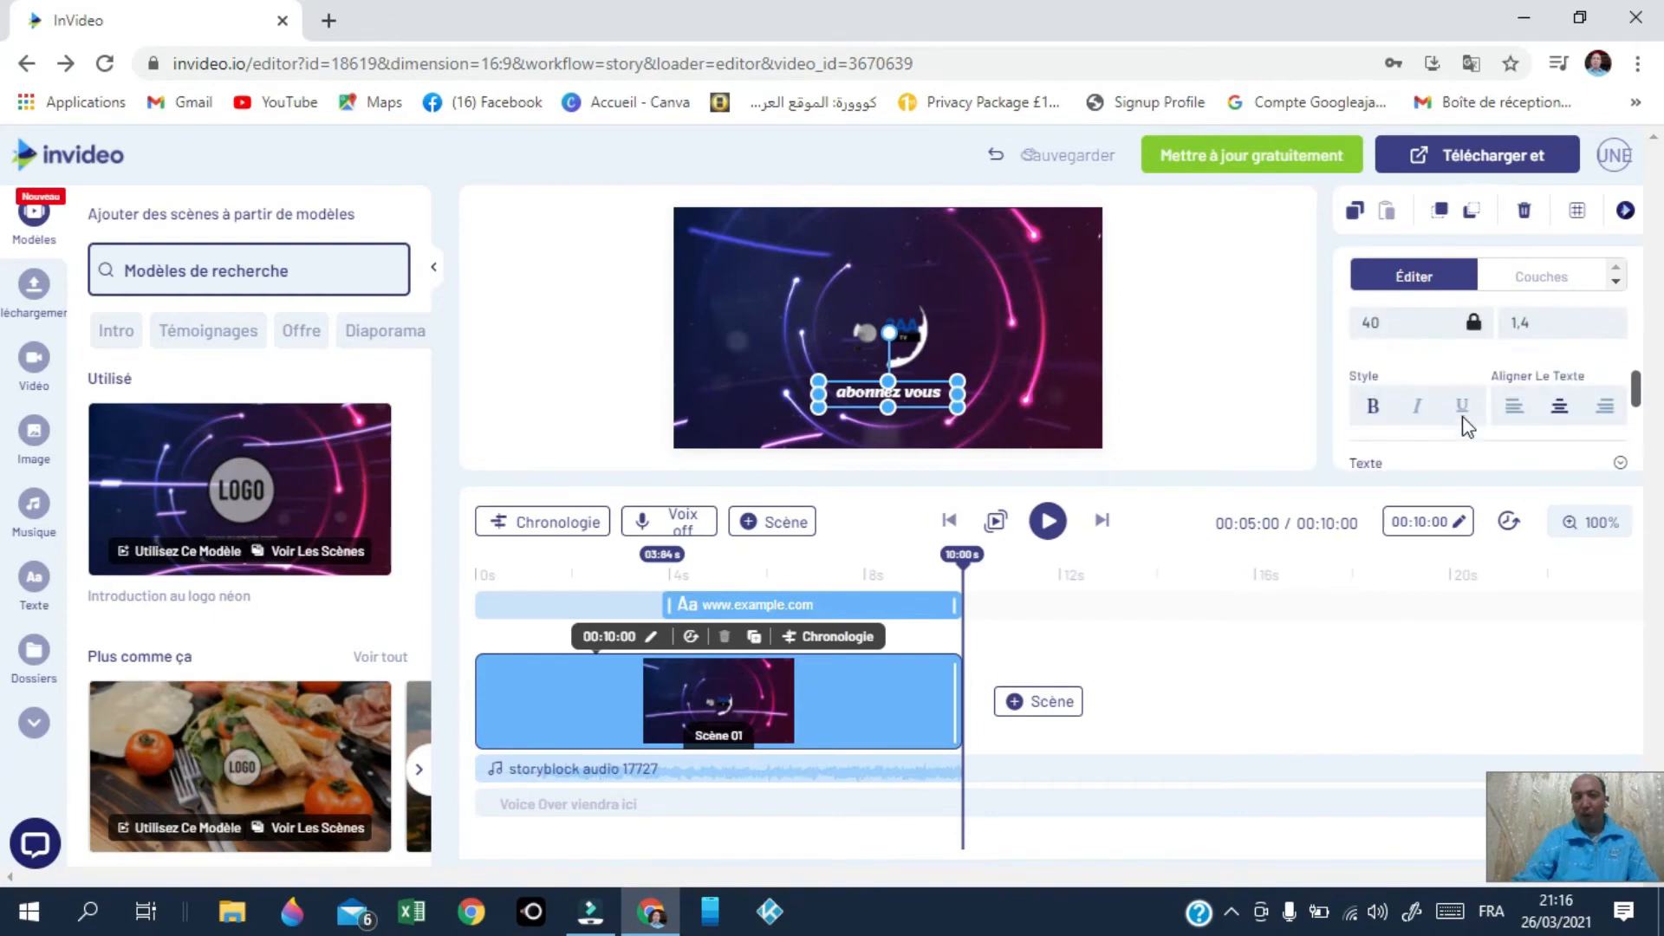
{"action": "left_click", "coordinate": [1419, 411]}
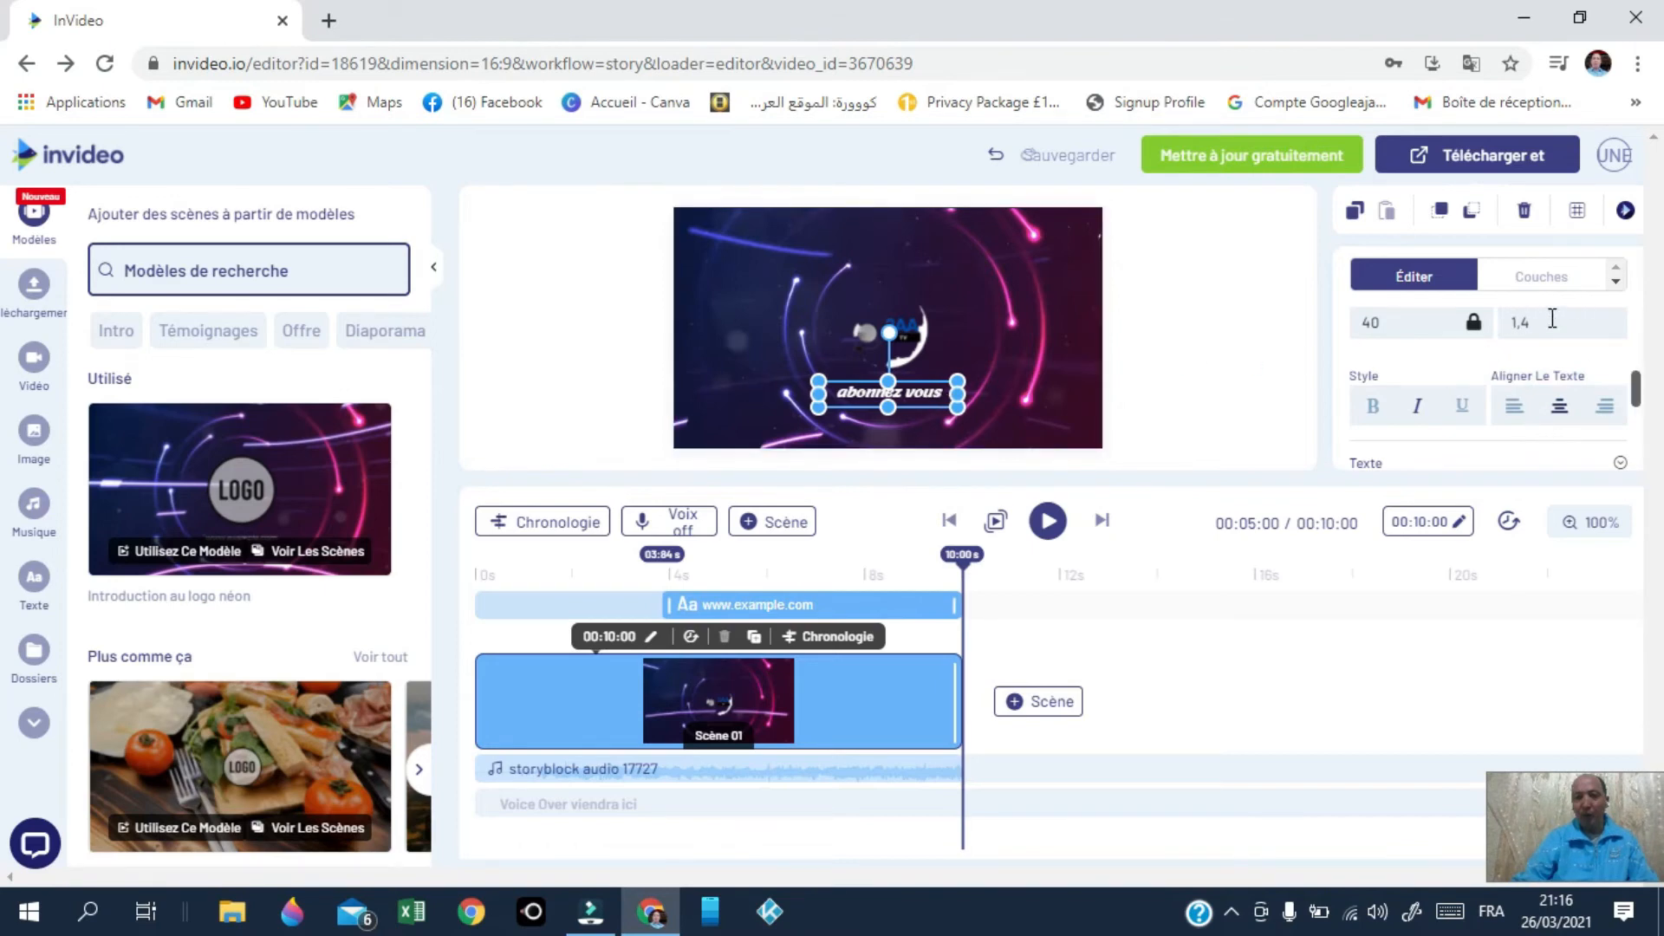
Step: Play the whole intro to preview the 2AA TV logo and styled abonnez vous text
{"action": "scroll", "coordinate": [1552, 346], "scroll_direction": "down", "scroll_amount": 5}
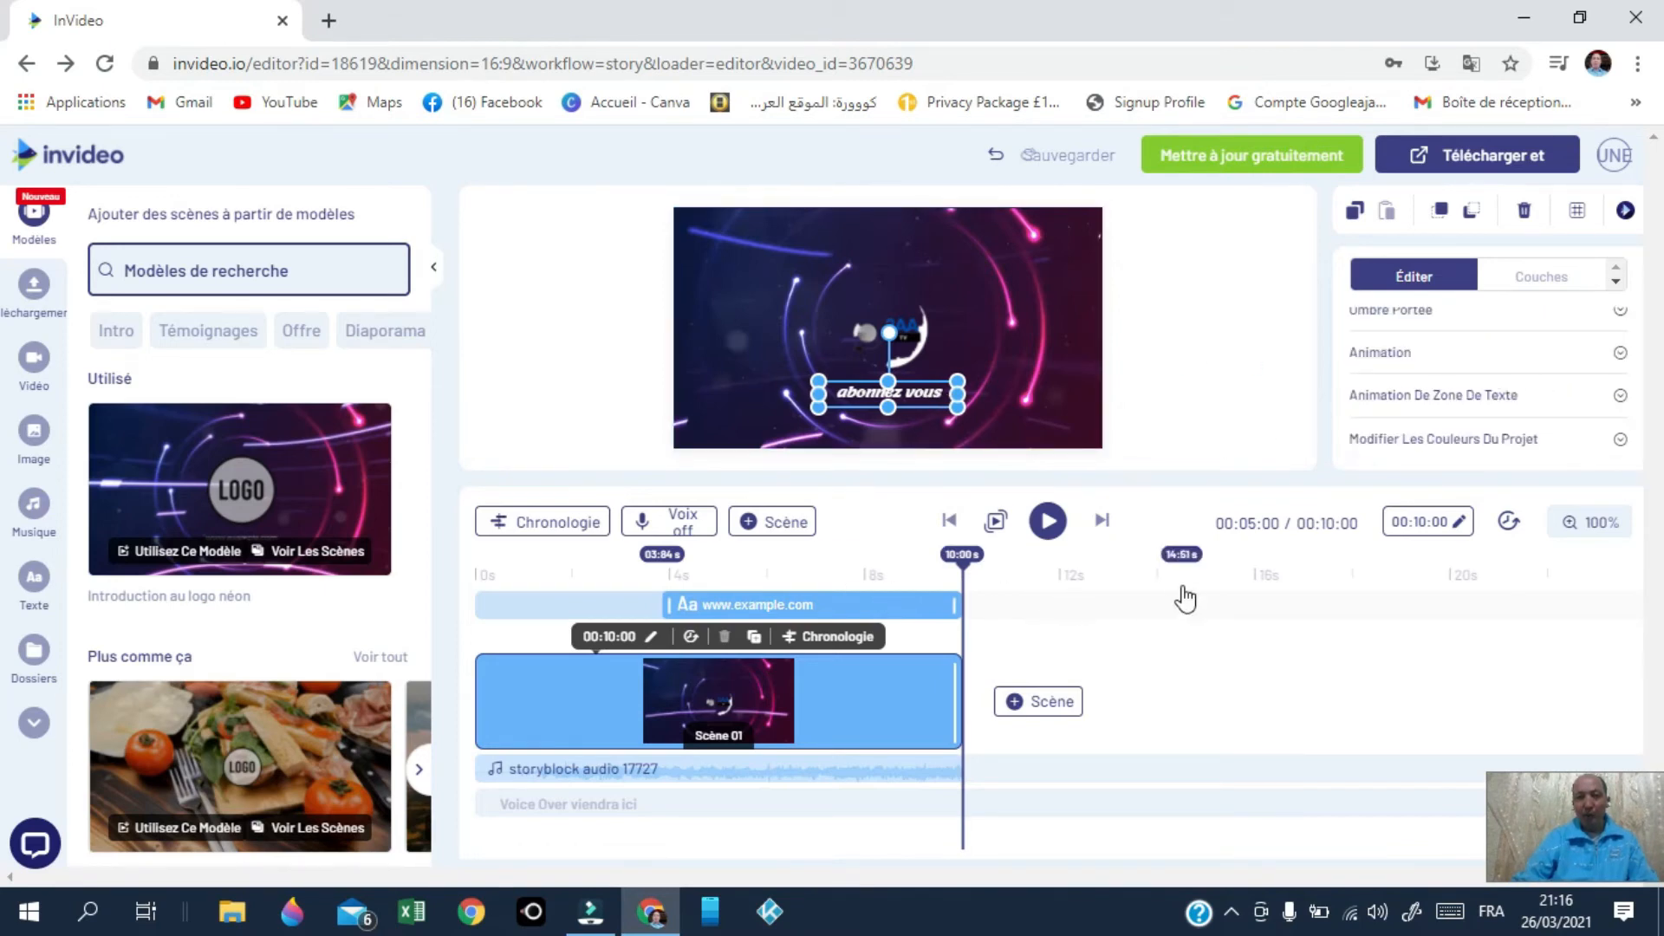
{"action": "left_click", "coordinate": [1175, 626]}
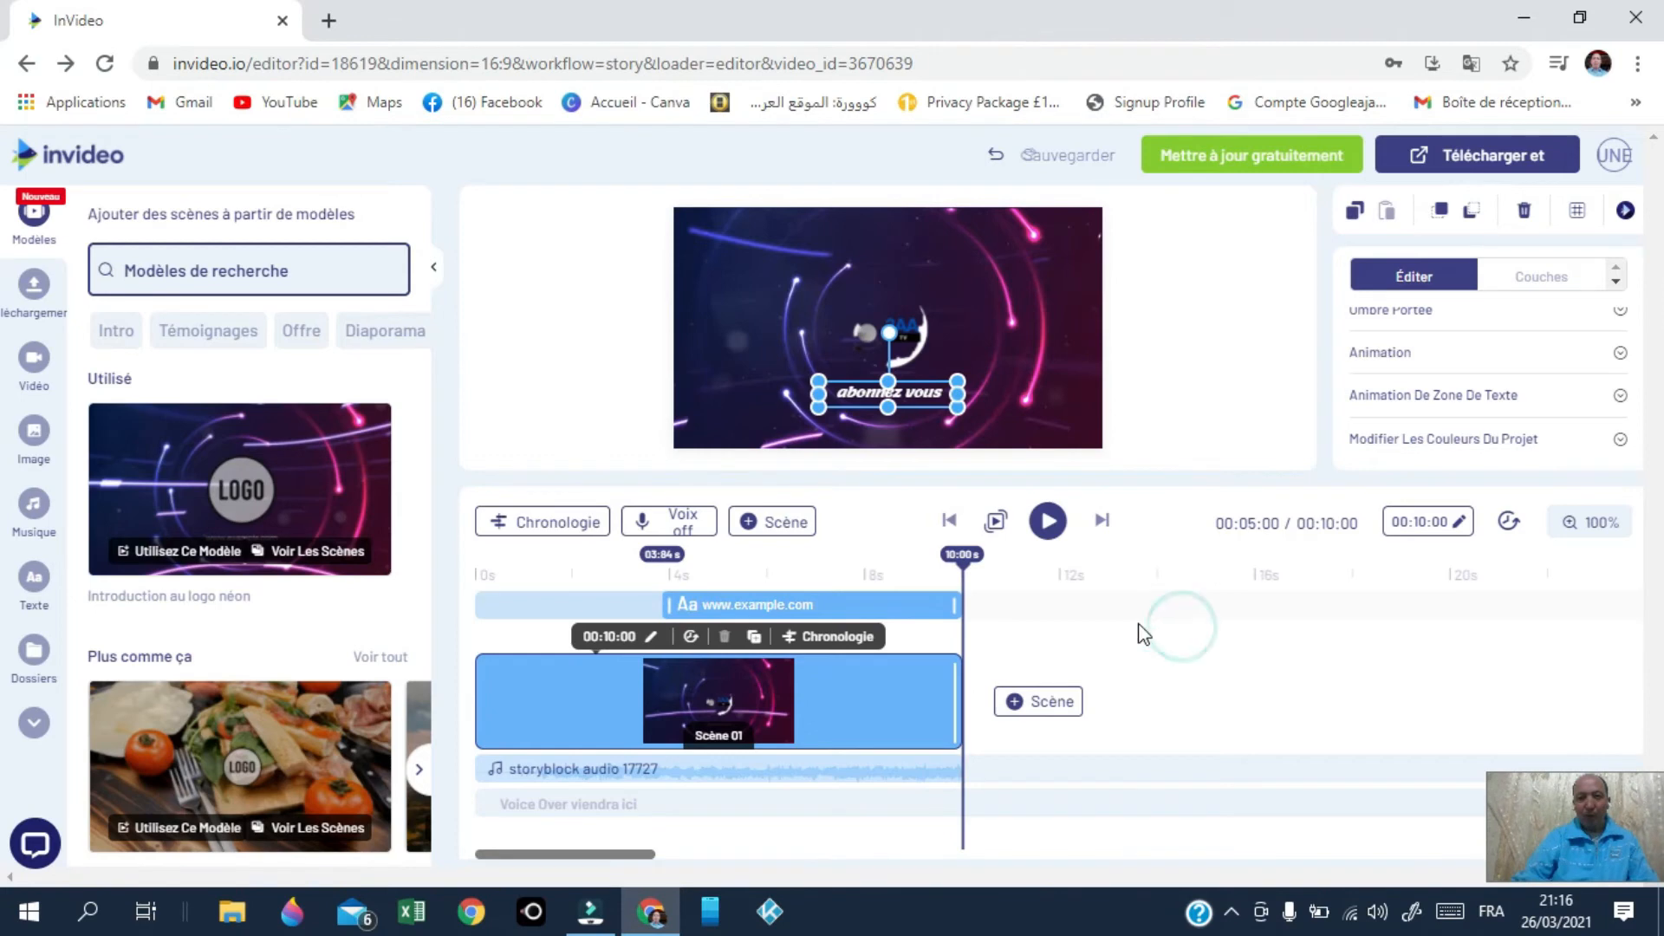
{"action": "left_click", "coordinate": [1050, 523]}
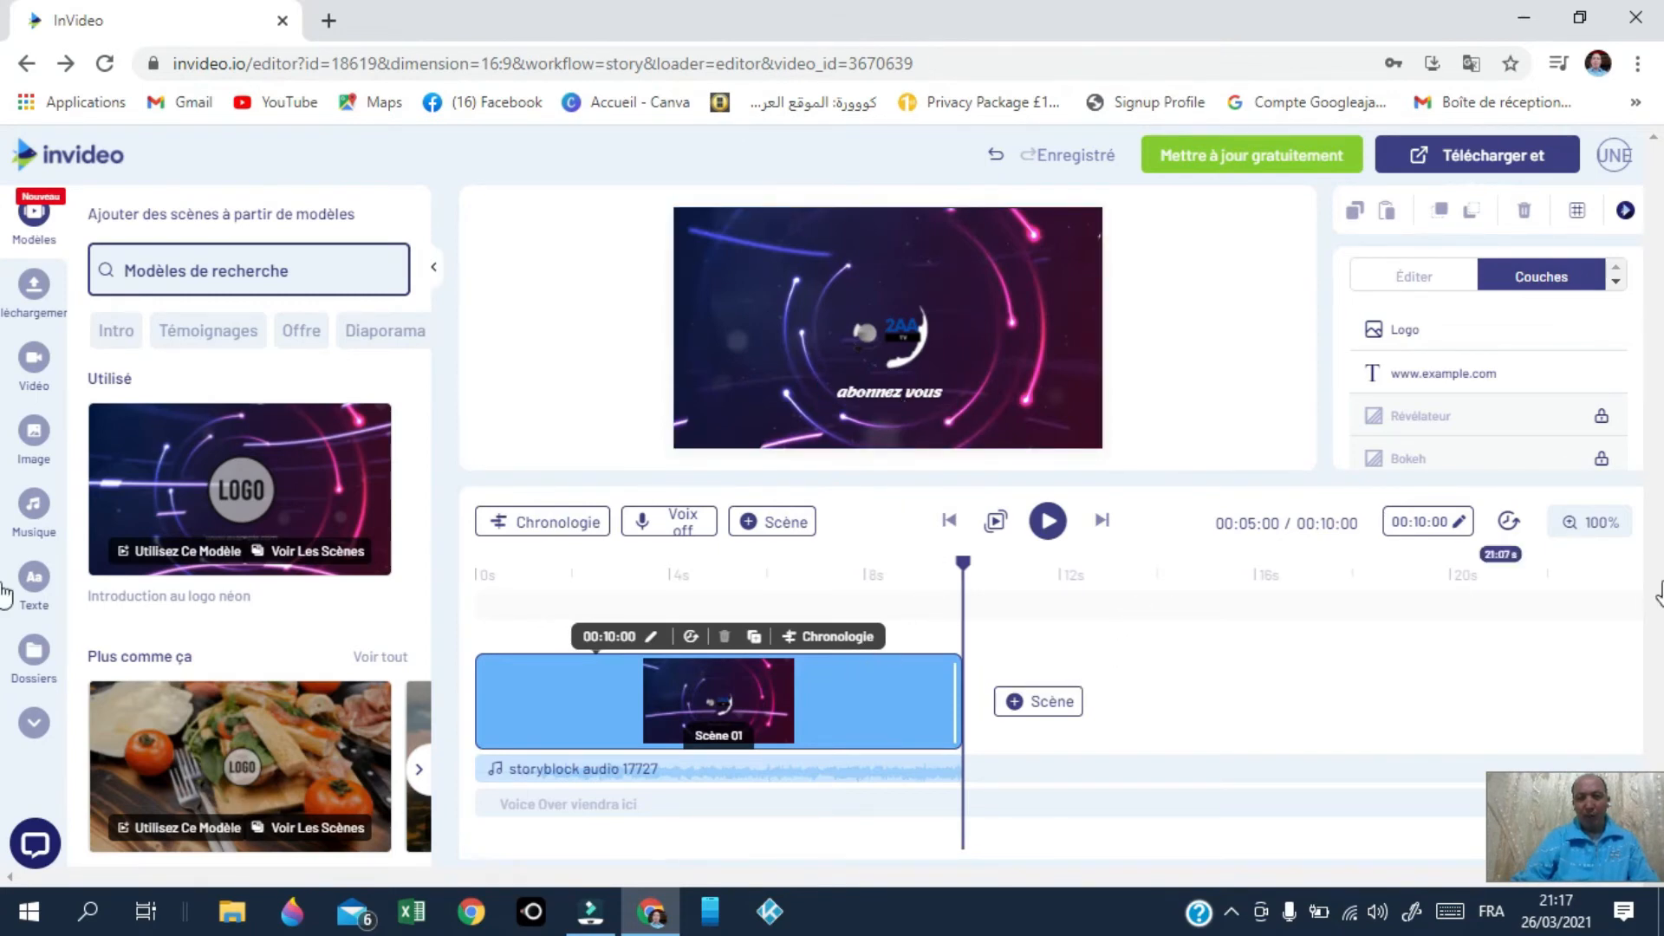
Step: Trim the abonnez vous text to start around 6.9 s and extend the logo to start near 0.2 s
{"action": "left_click", "coordinate": [1445, 531]}
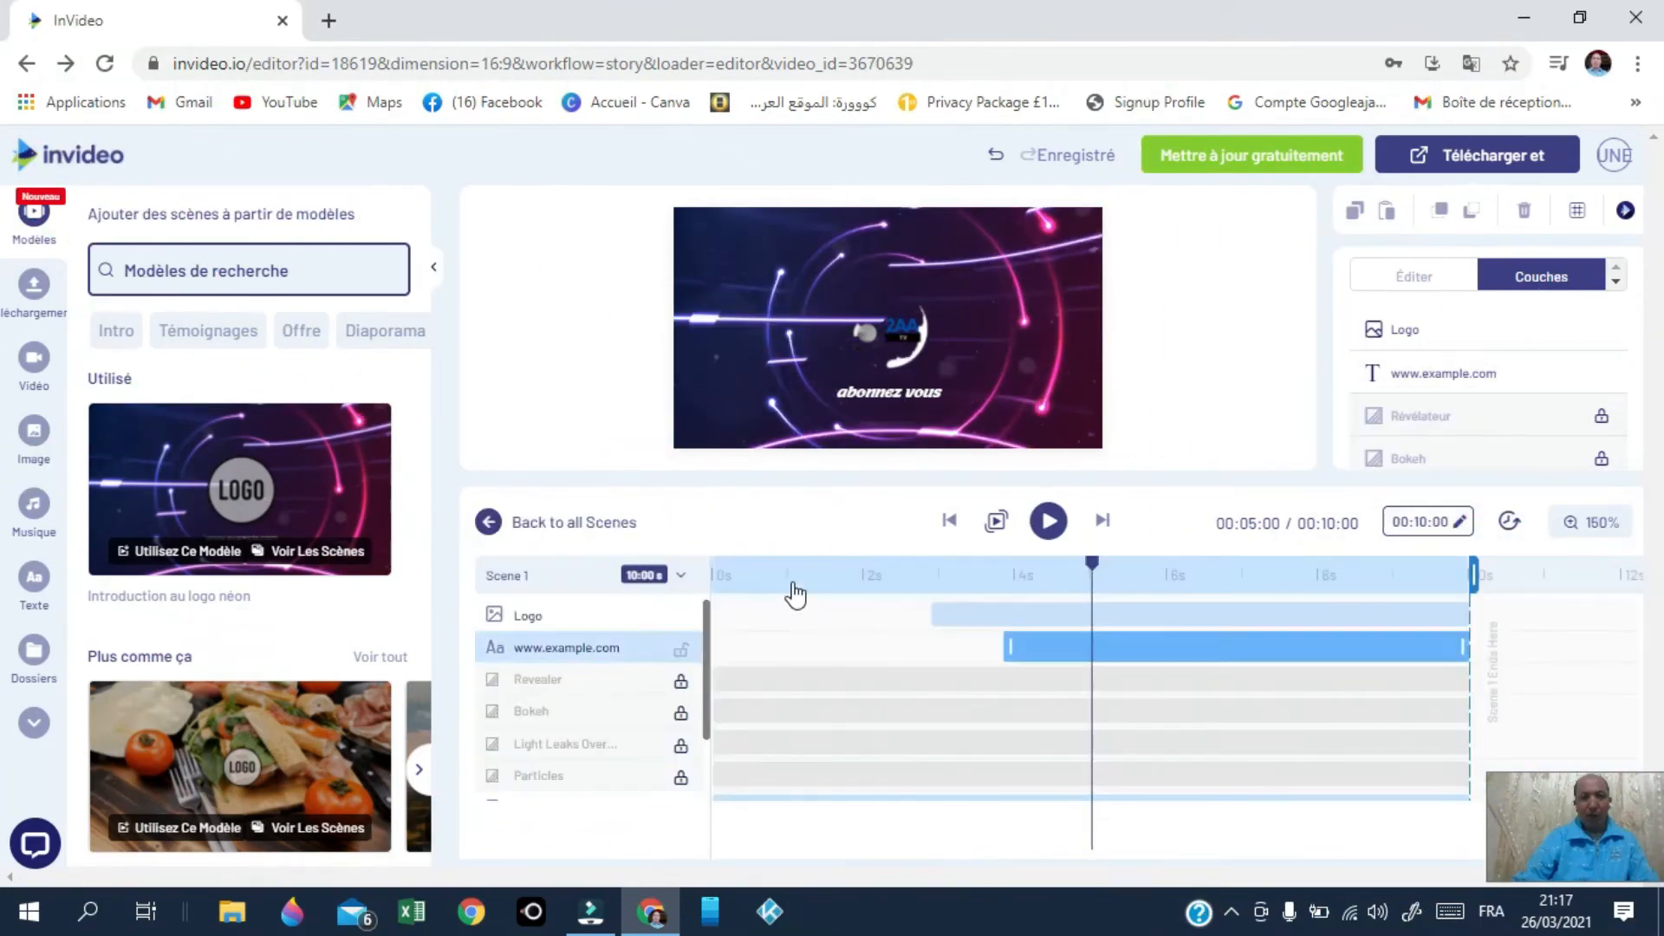
{"action": "left_click", "coordinate": [575, 617]}
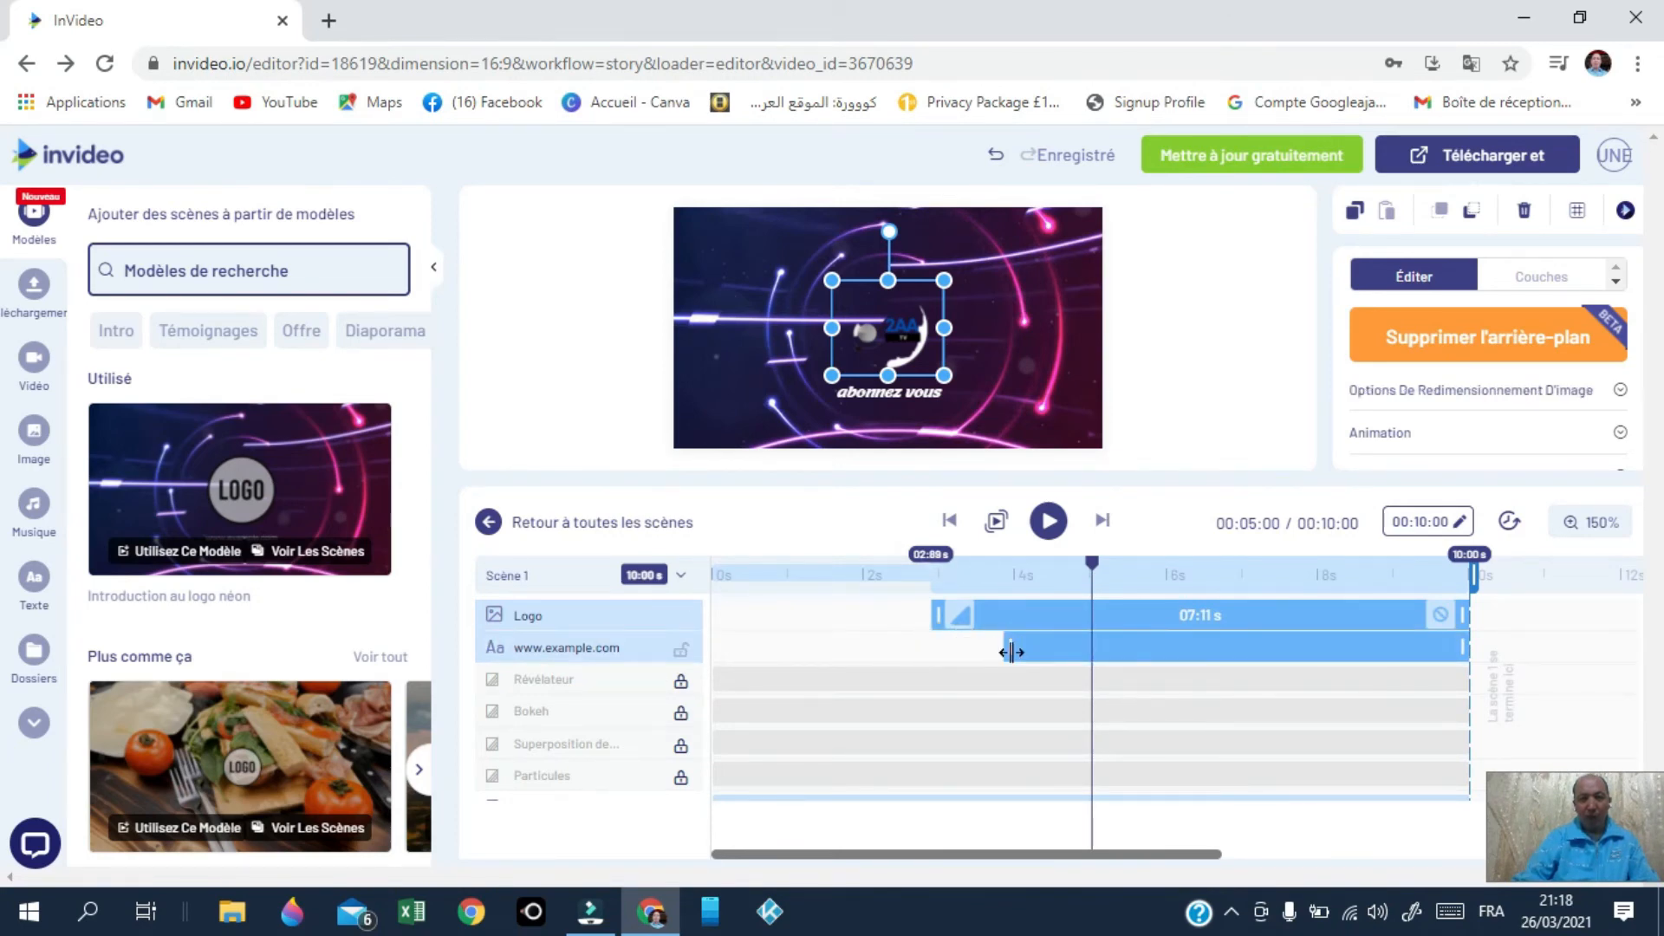
{"action": "left_click_drag", "start_coordinate": [1012, 651], "coordinate": [1240, 649]}
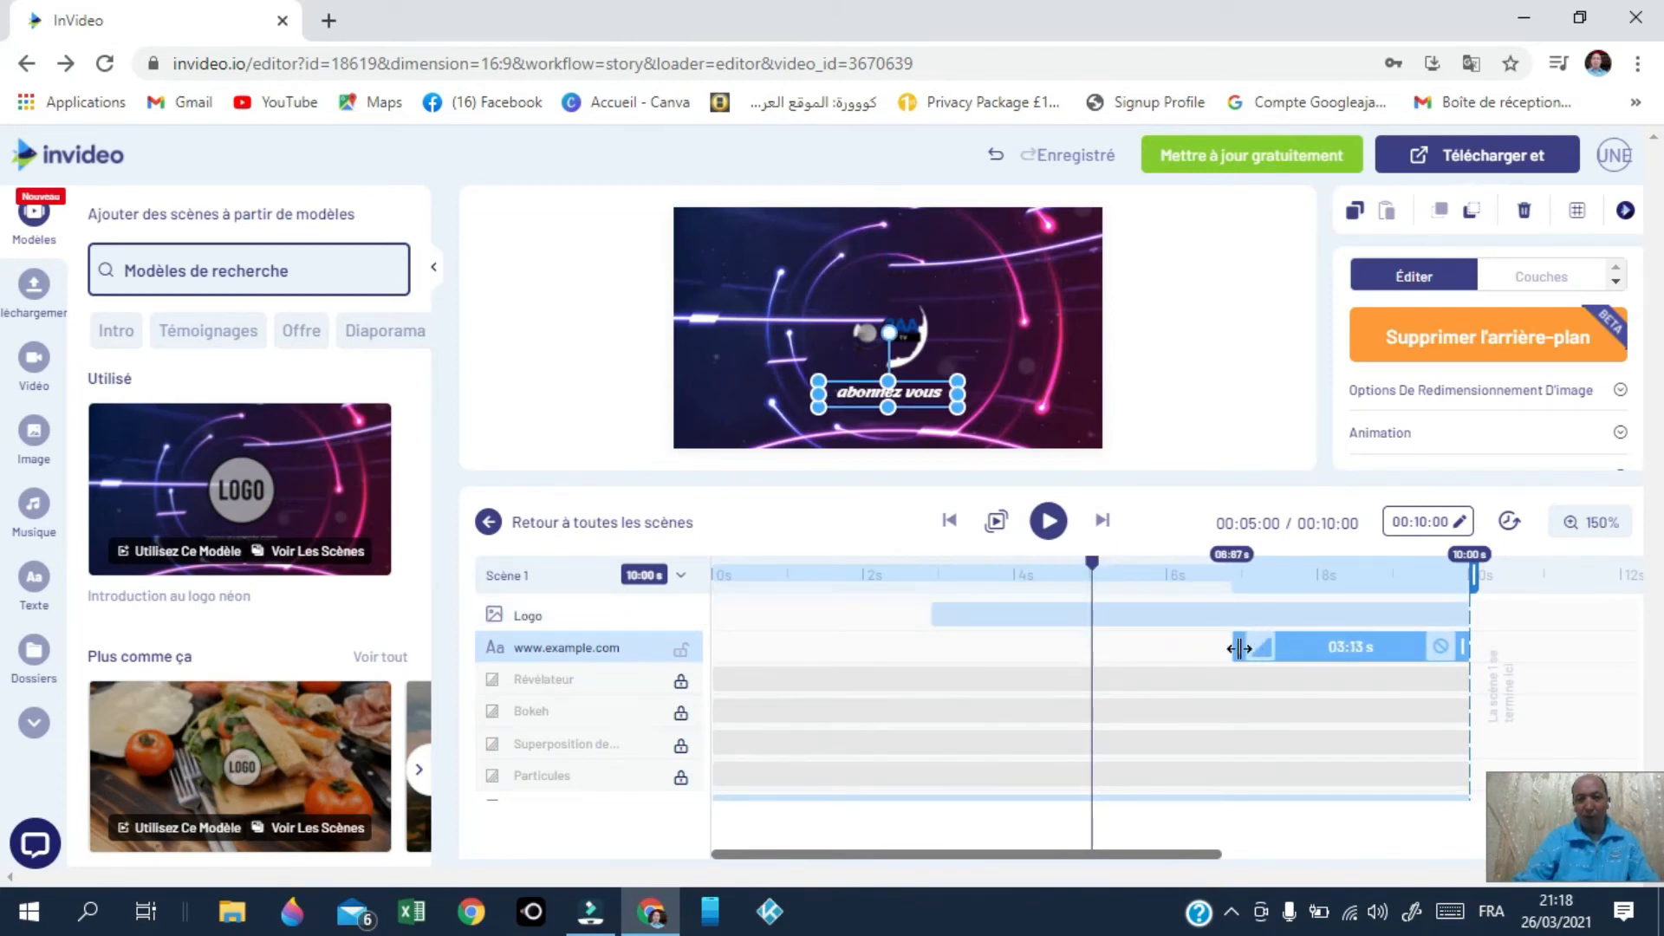
{"action": "left_click_drag", "start_coordinate": [1228, 652], "coordinate": [1231, 654]}
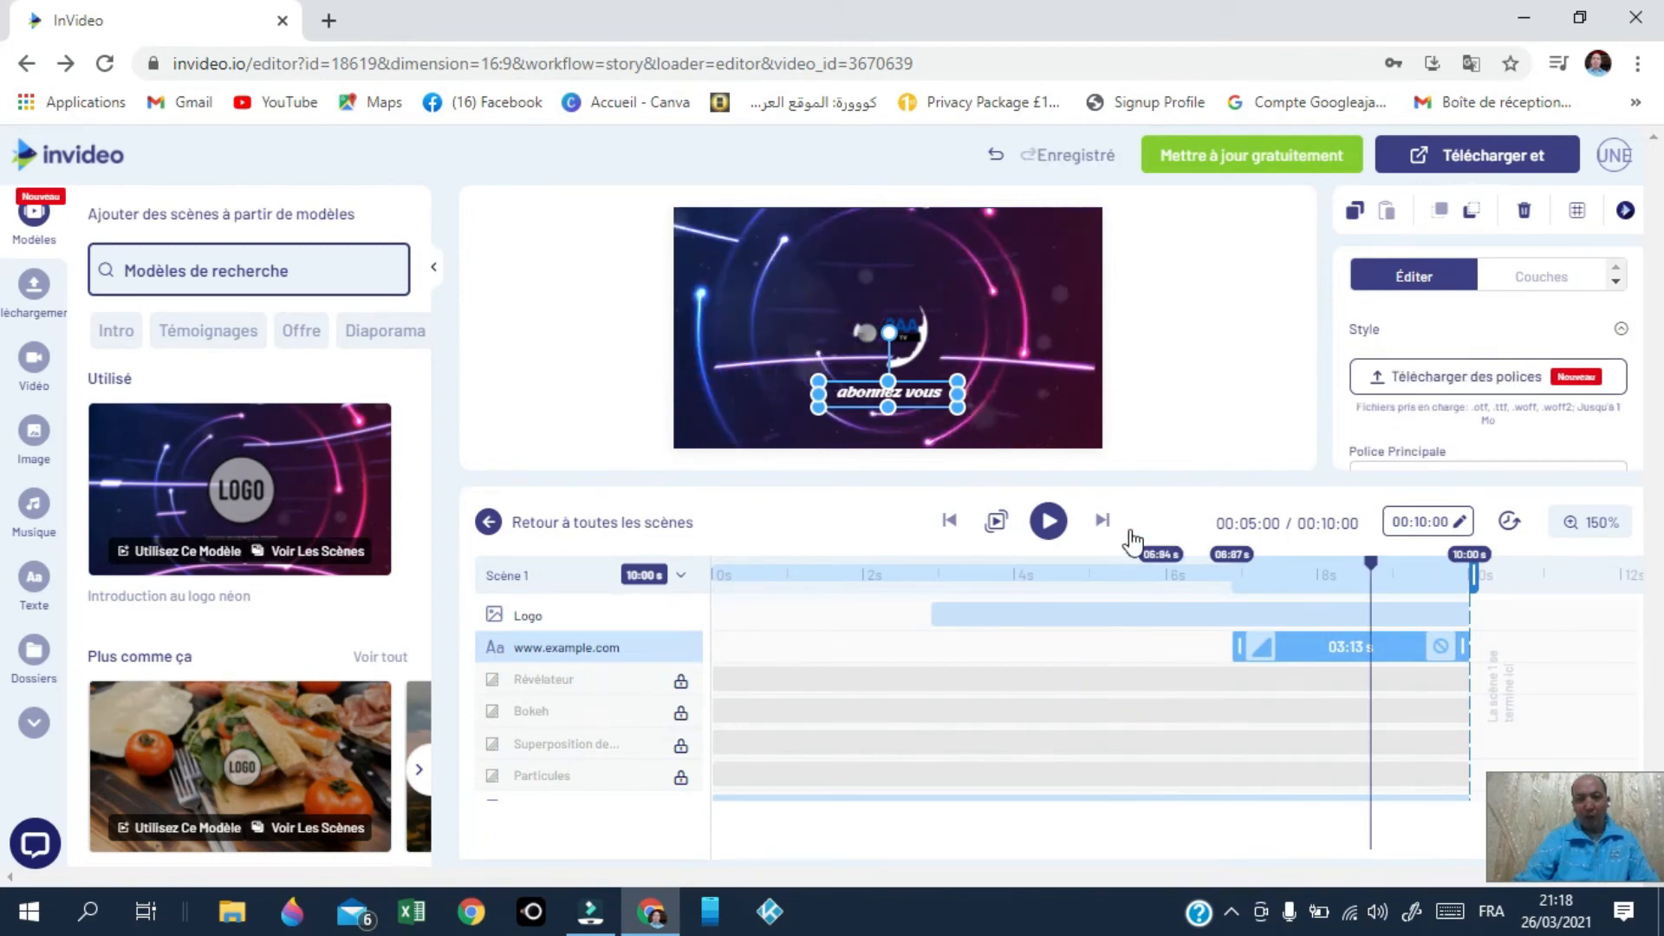
{"action": "left_click", "coordinate": [1023, 615]}
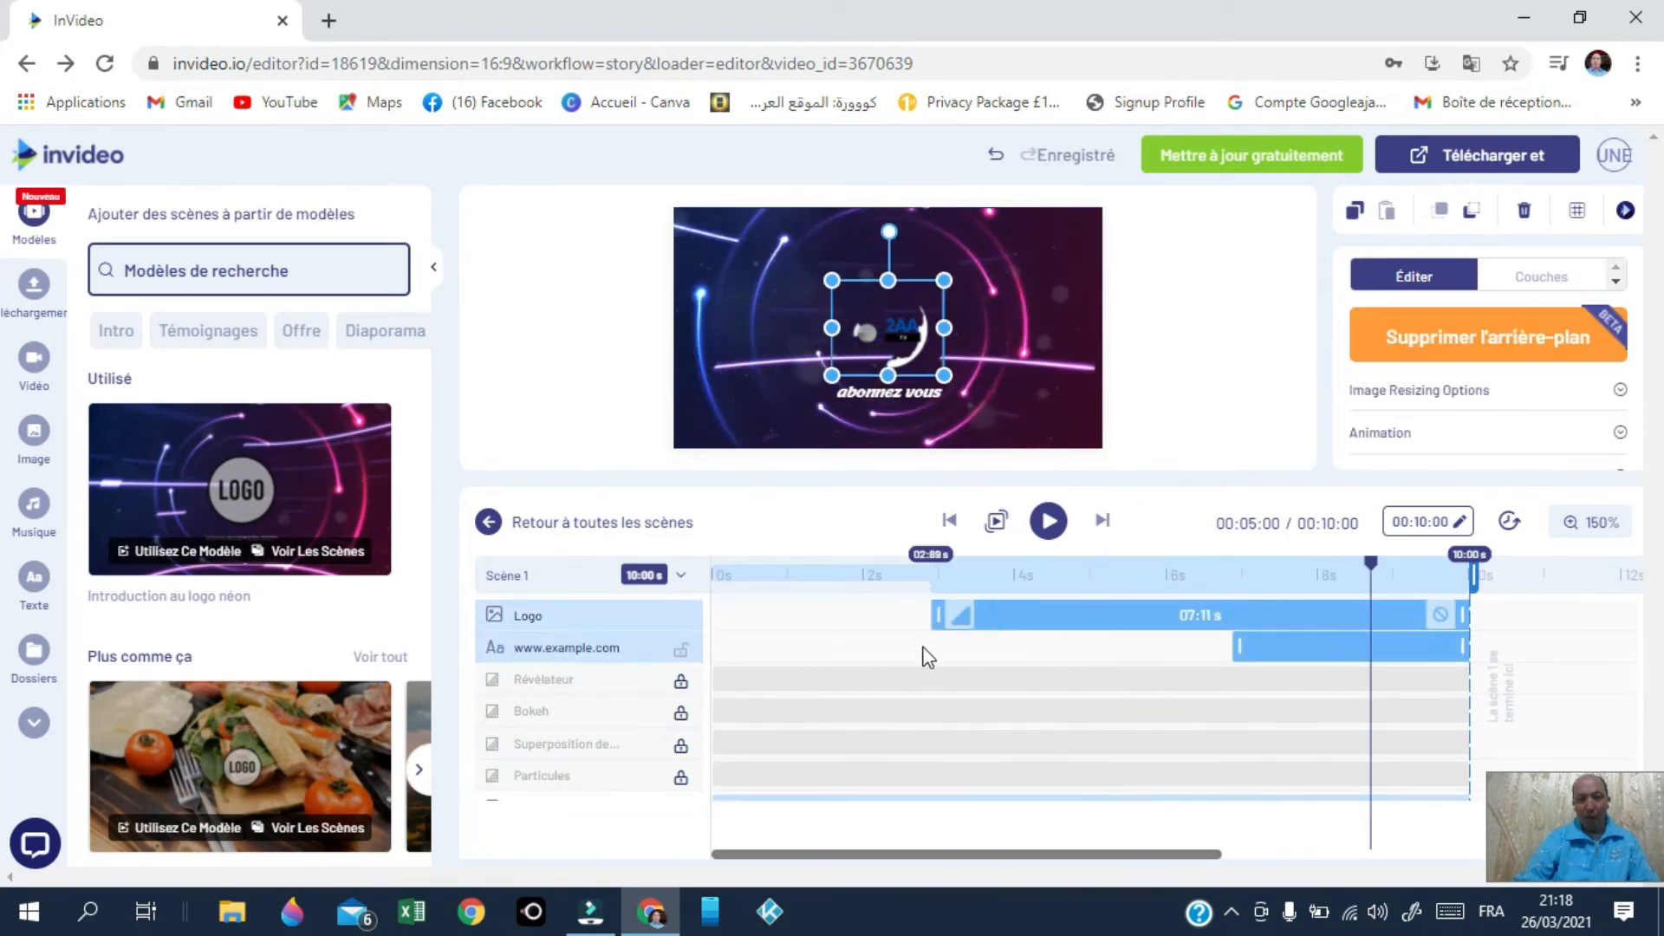
{"action": "left_click_drag", "start_coordinate": [934, 616], "coordinate": [715, 611]}
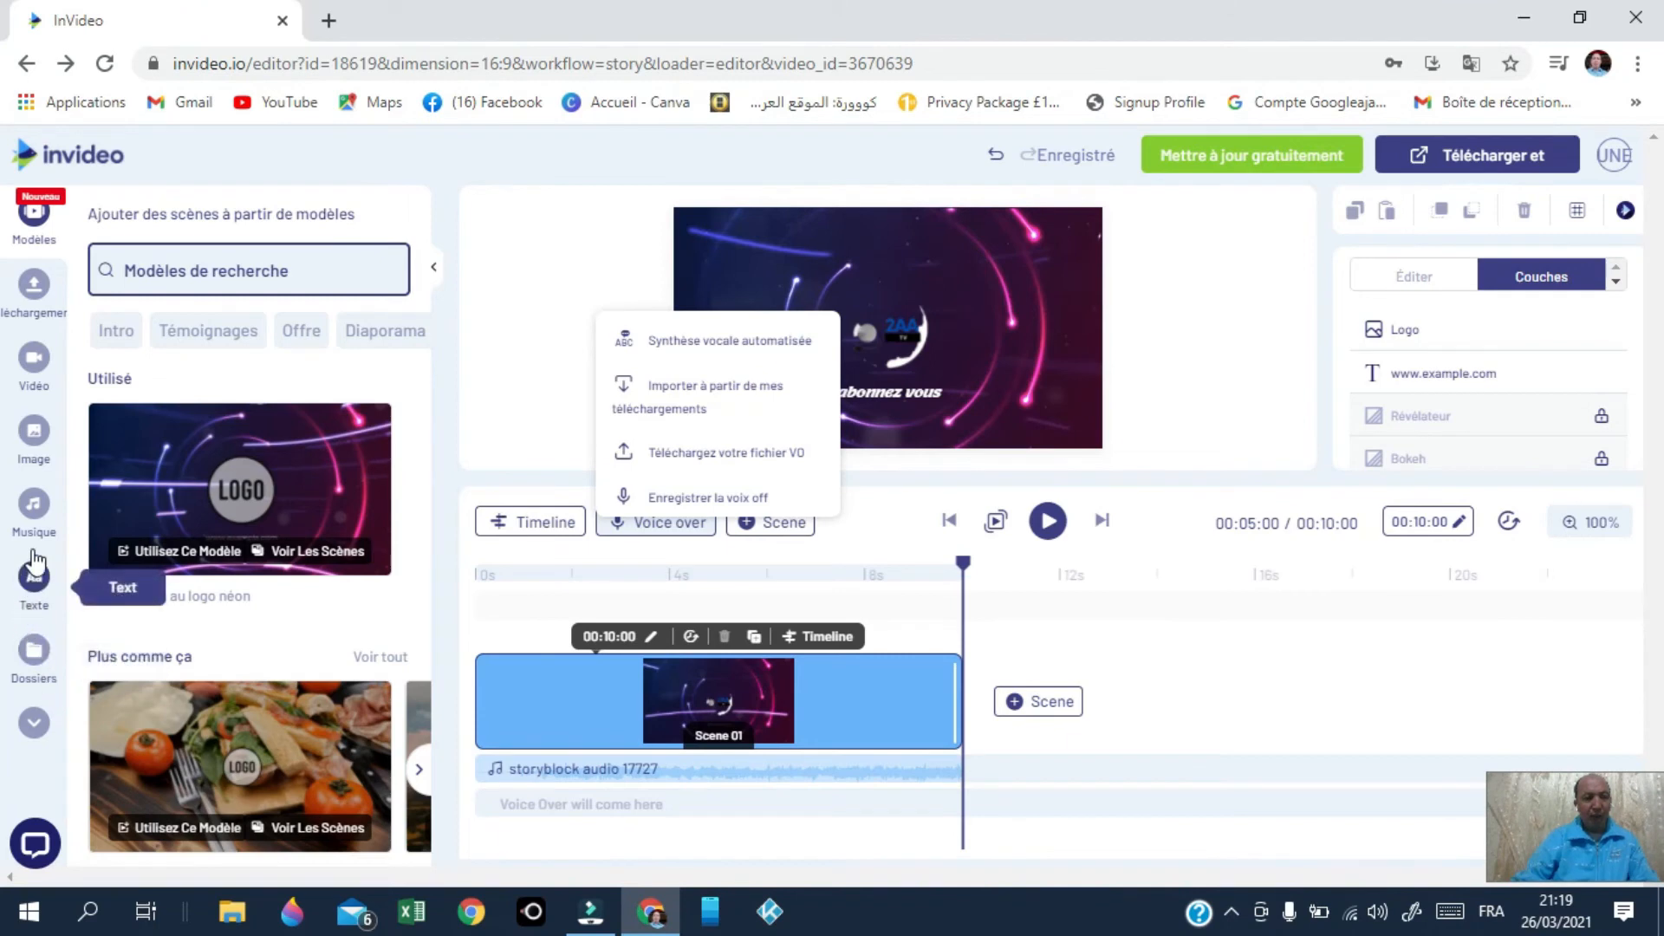
Step: Preview Enfants et famille tracks and replace the music with Version de la boucle de fond de cuisson
{"action": "left_click", "coordinate": [34, 503]}
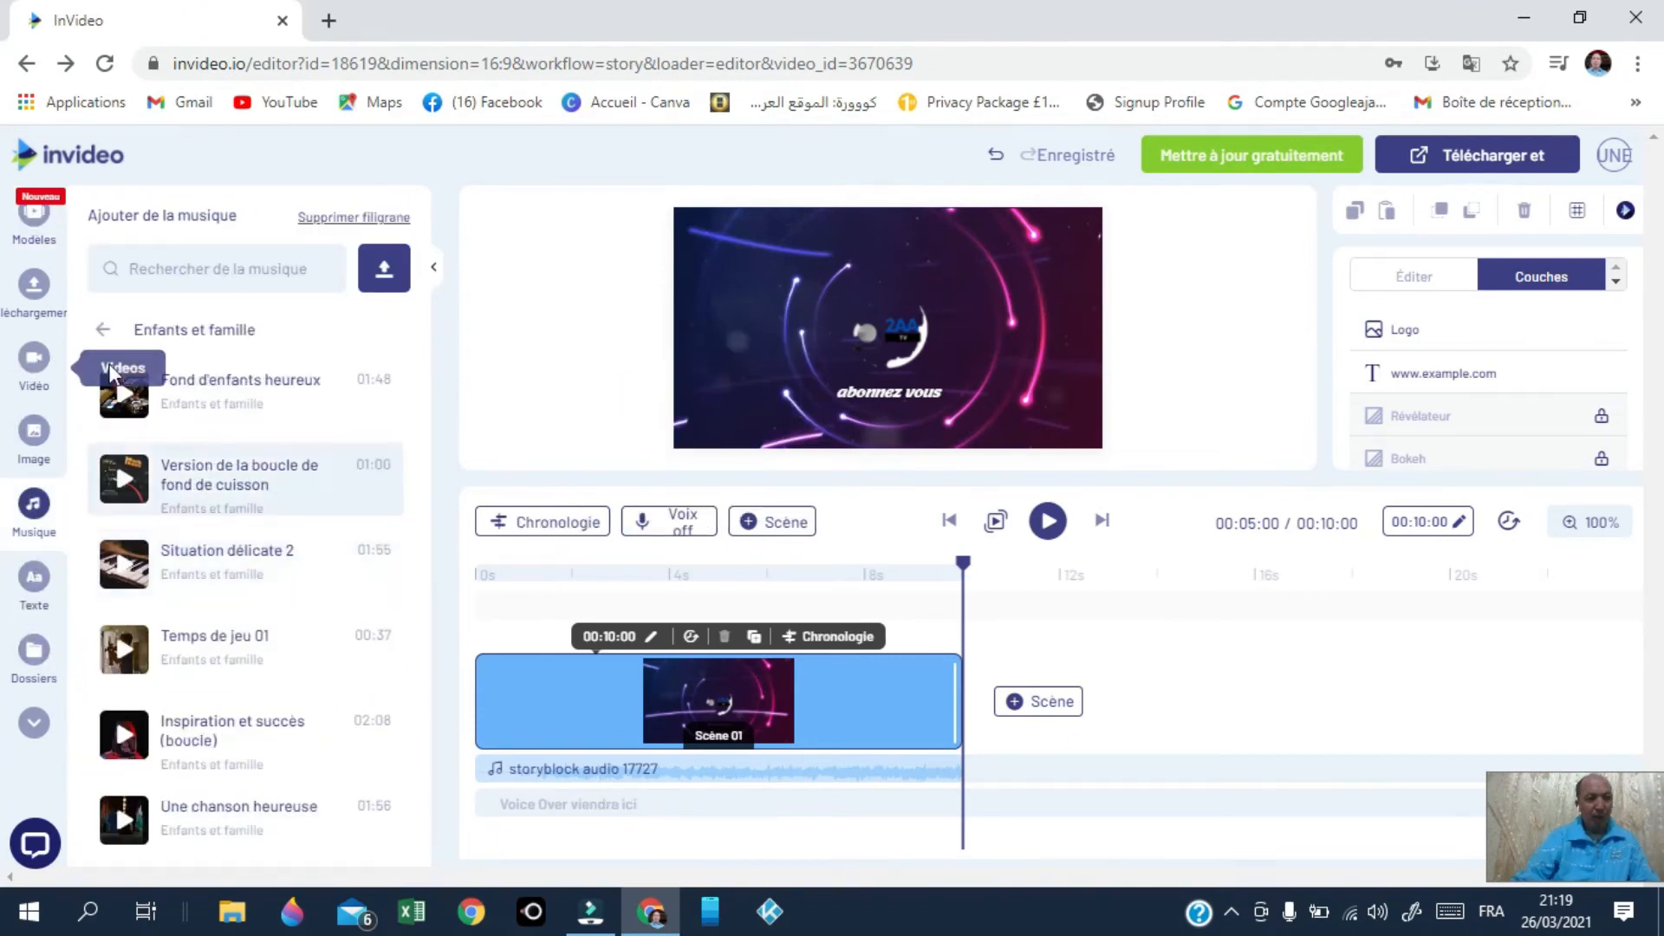
{"action": "left_click", "coordinate": [123, 401]}
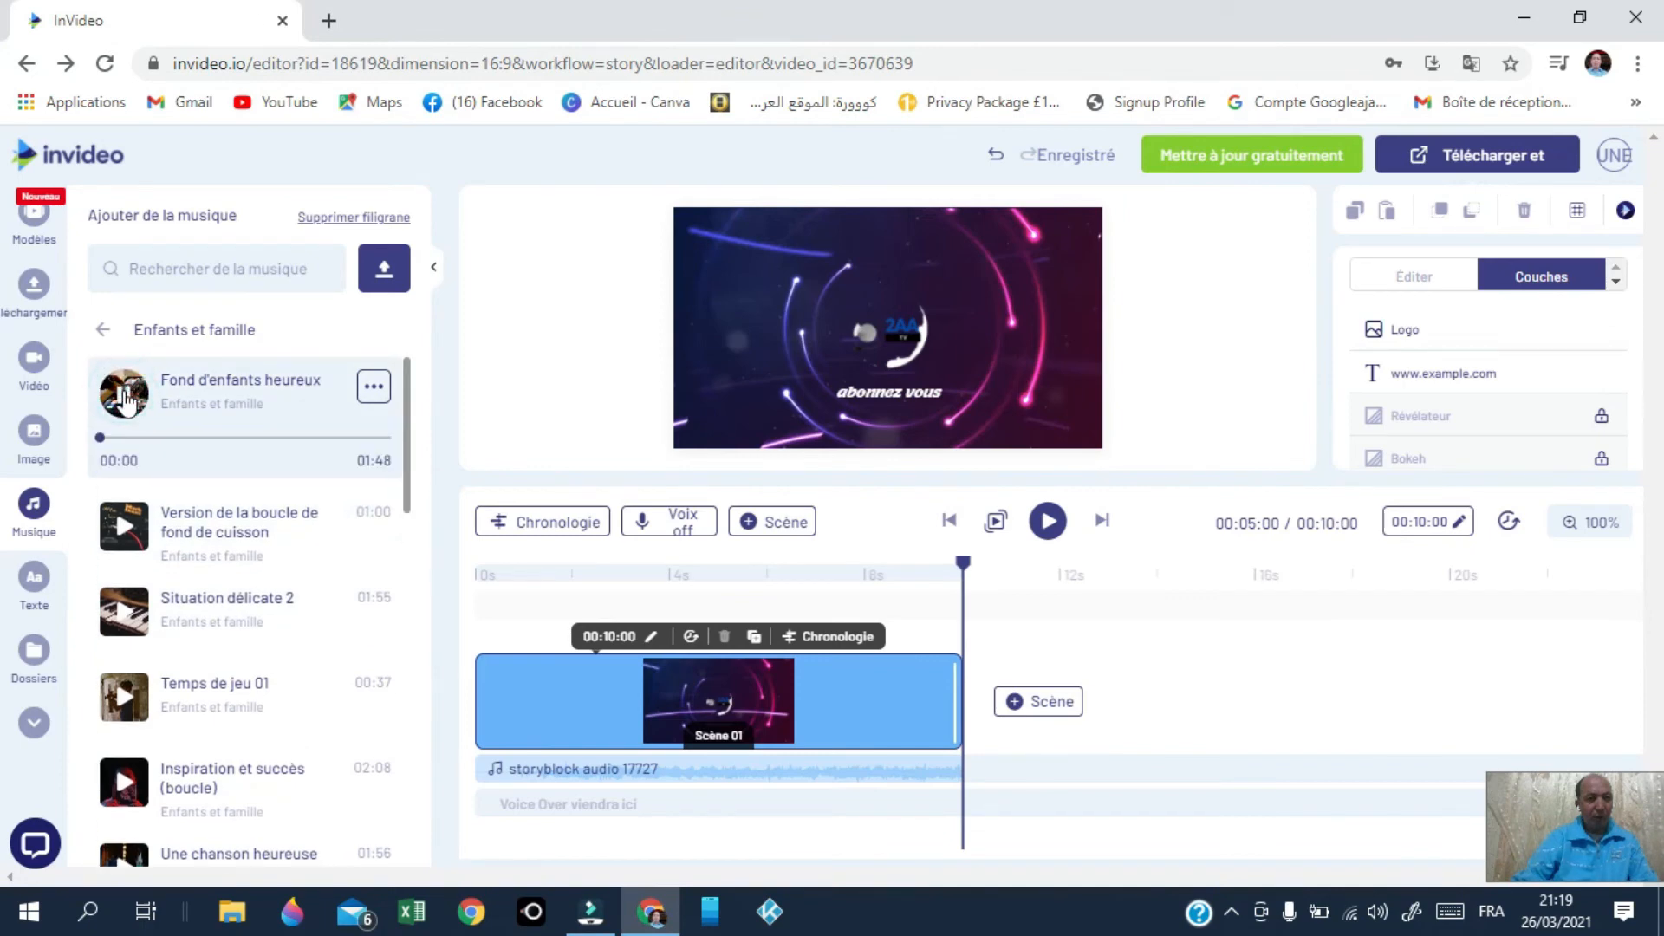
{"action": "left_click", "coordinate": [119, 404]}
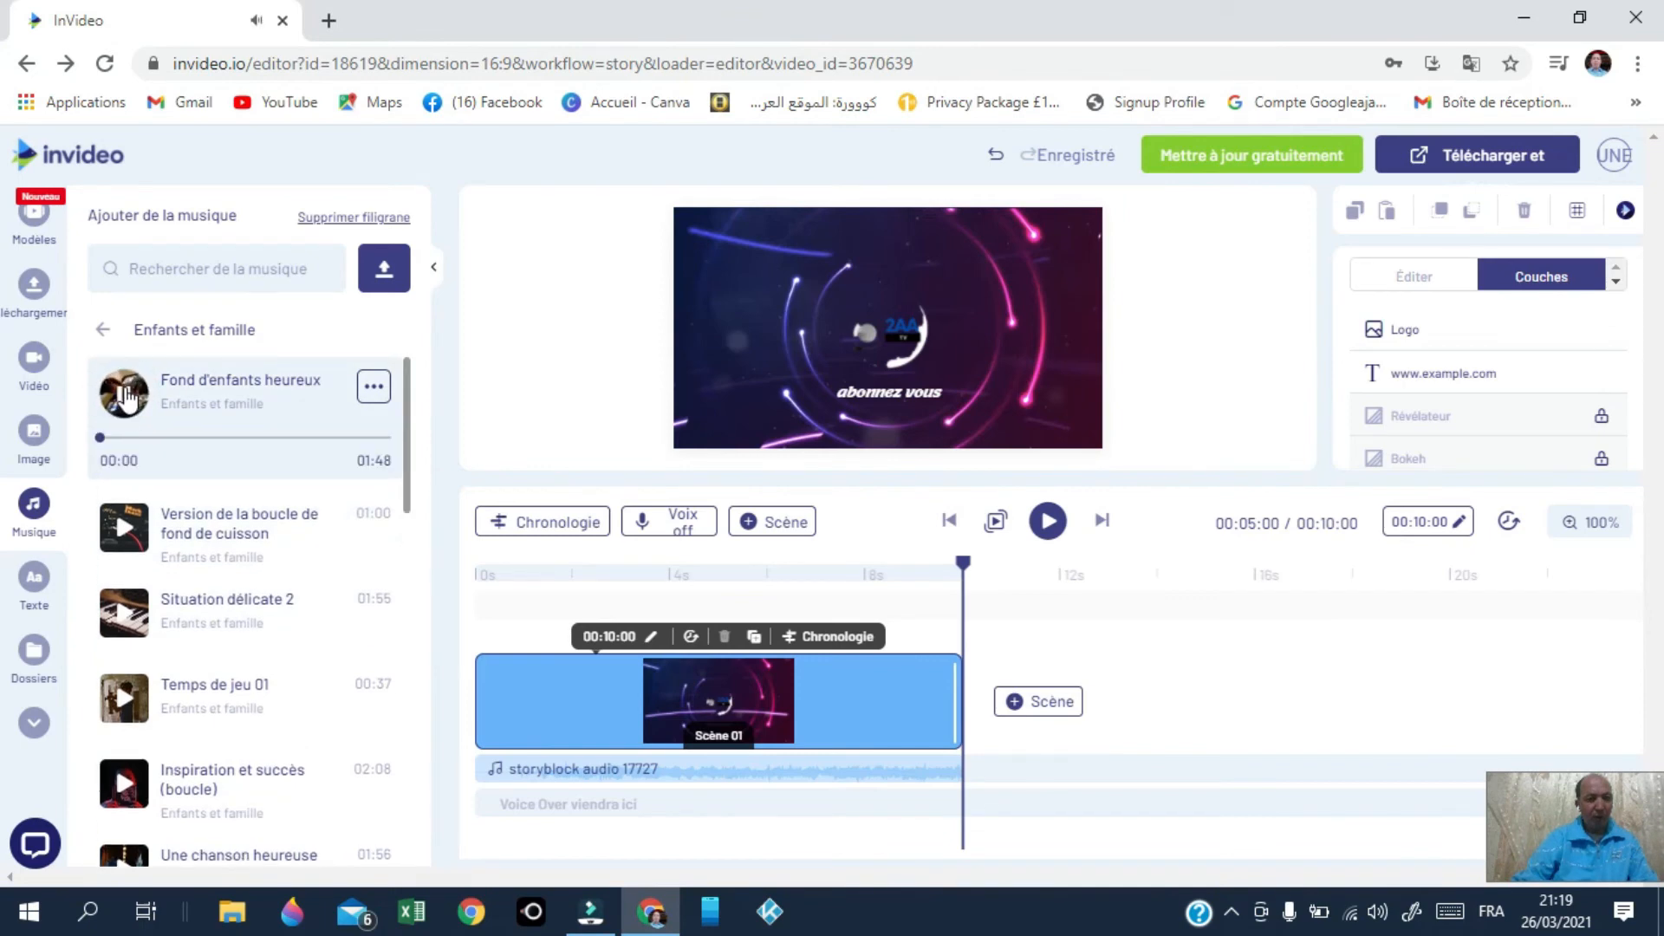
{"action": "left_click", "coordinate": [115, 483]}
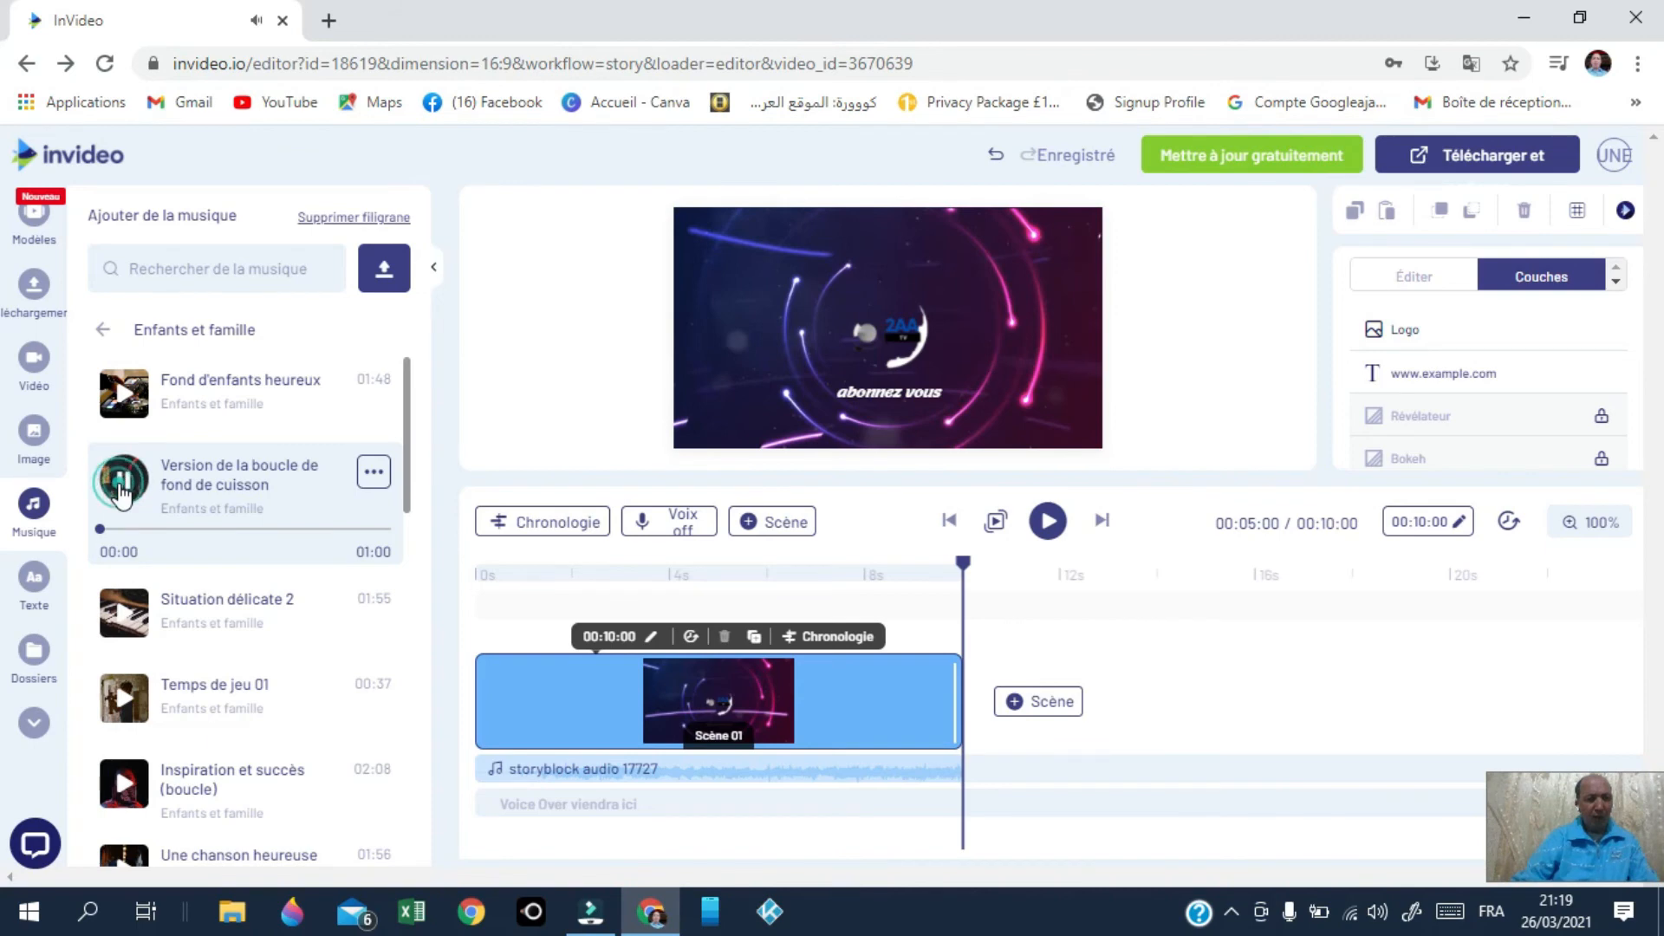
{"action": "left_click", "coordinate": [121, 493]}
{"action": "left_click", "coordinate": [374, 475]}
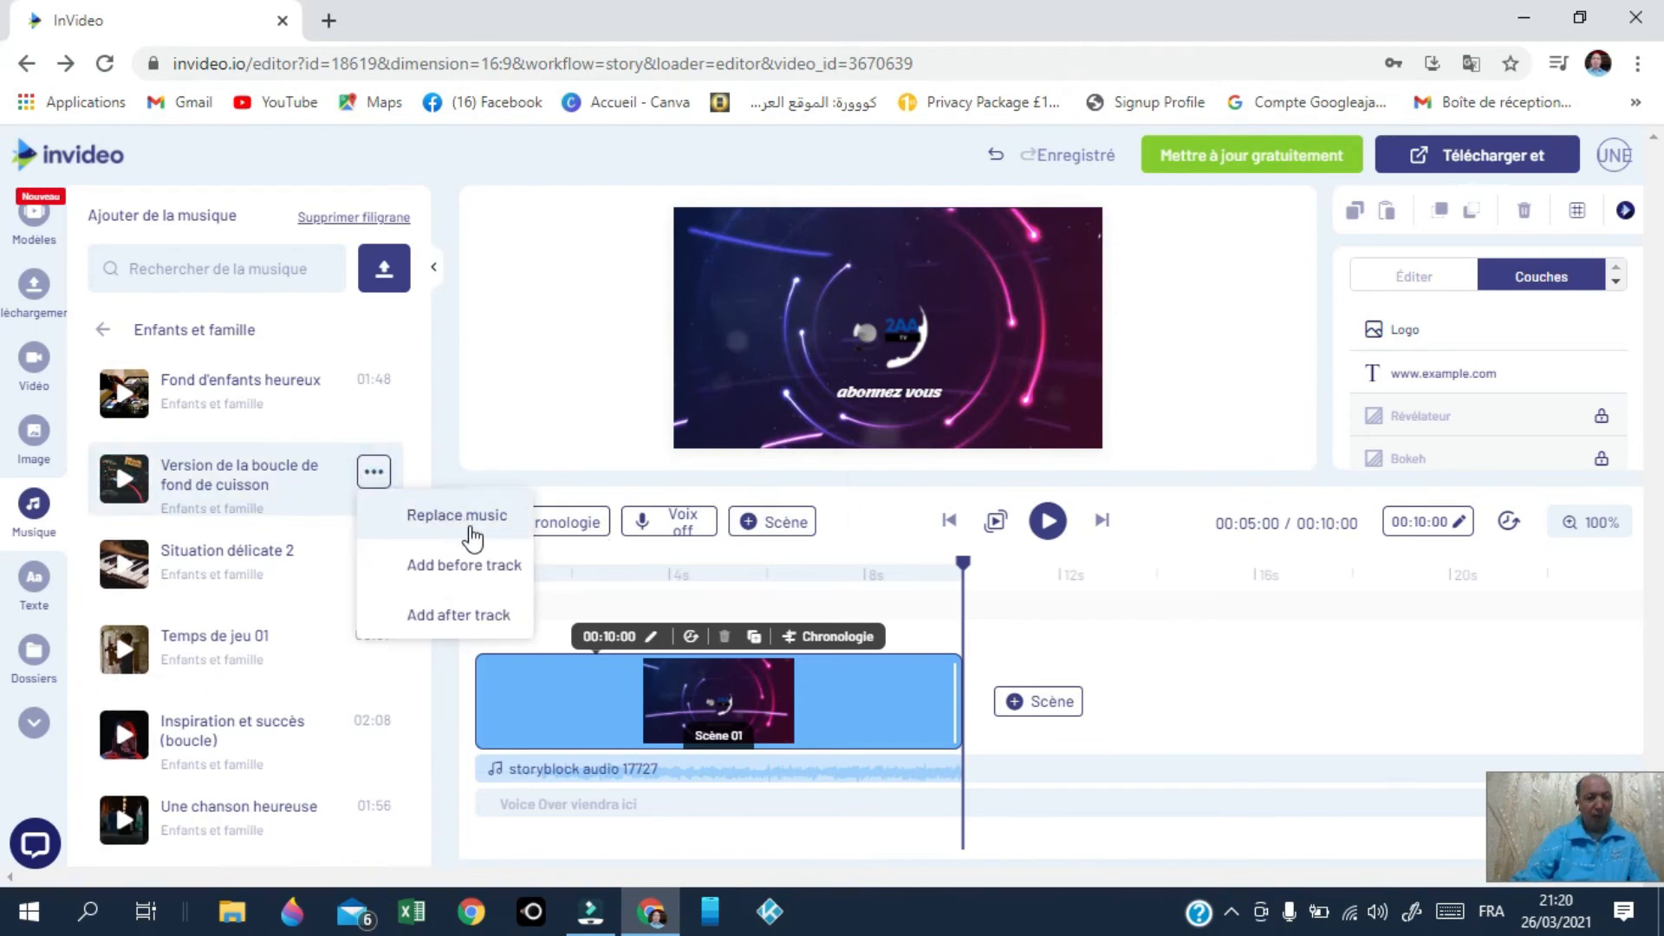
{"action": "left_click", "coordinate": [460, 517]}
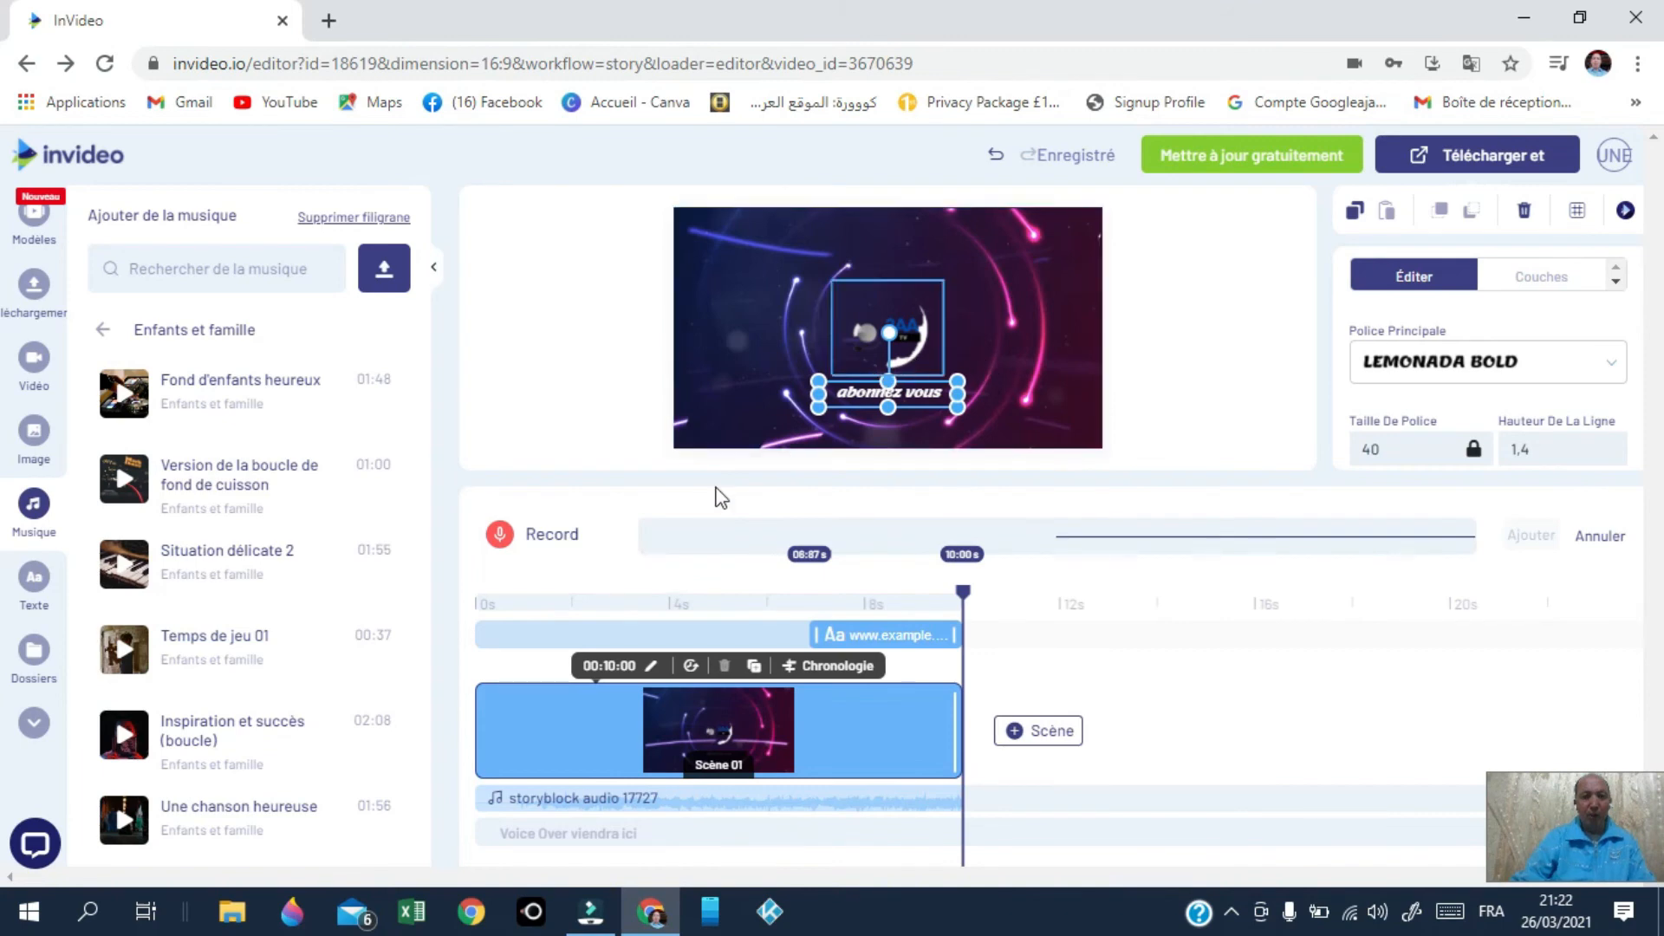
Step: Record a narration voice-over clip, then move the playhead back to about 8.8 seconds
{"action": "left_click", "coordinate": [539, 535]}
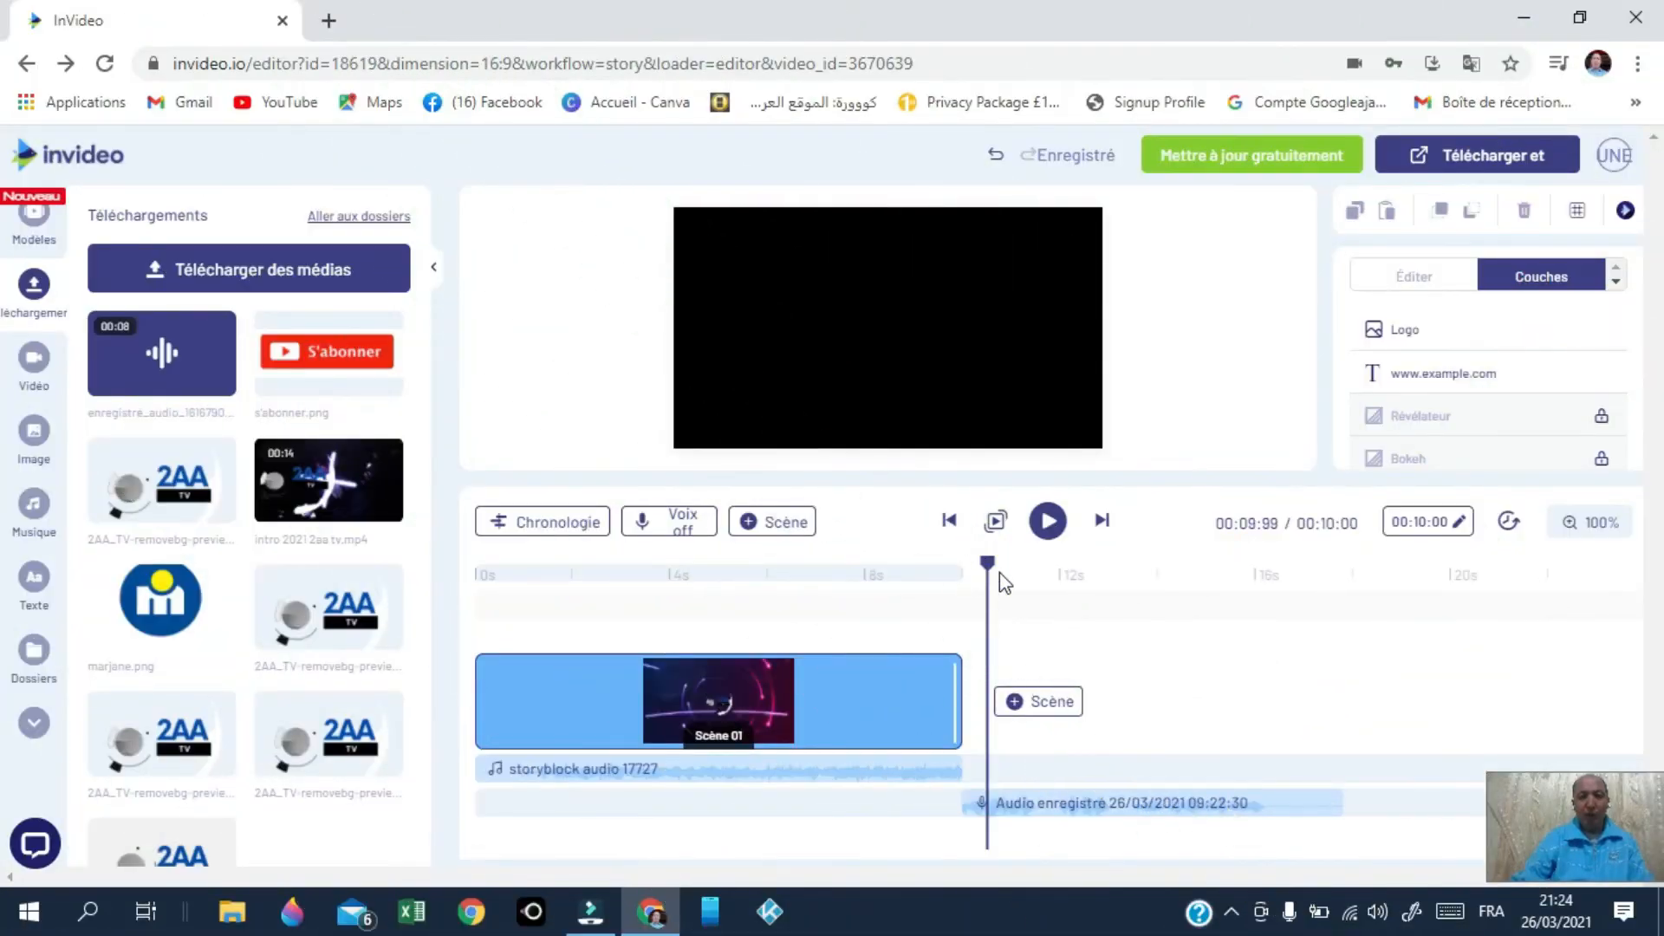
{"action": "left_click_drag", "start_coordinate": [988, 568], "coordinate": [920, 563]}
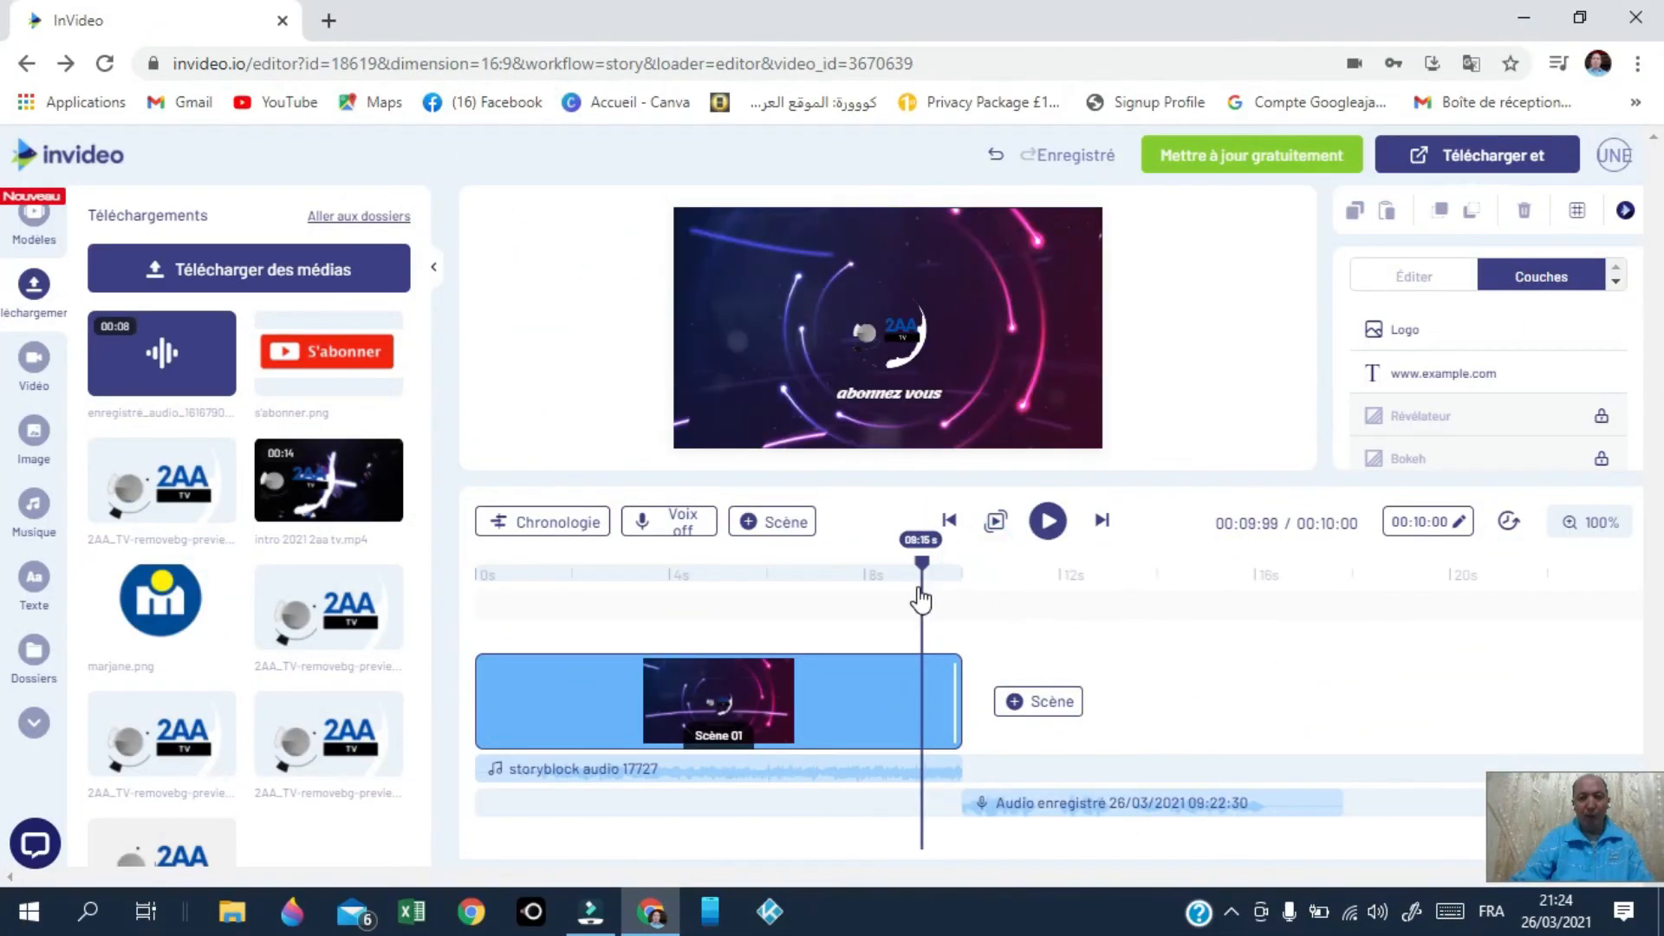
{"action": "left_click", "coordinate": [1033, 698]}
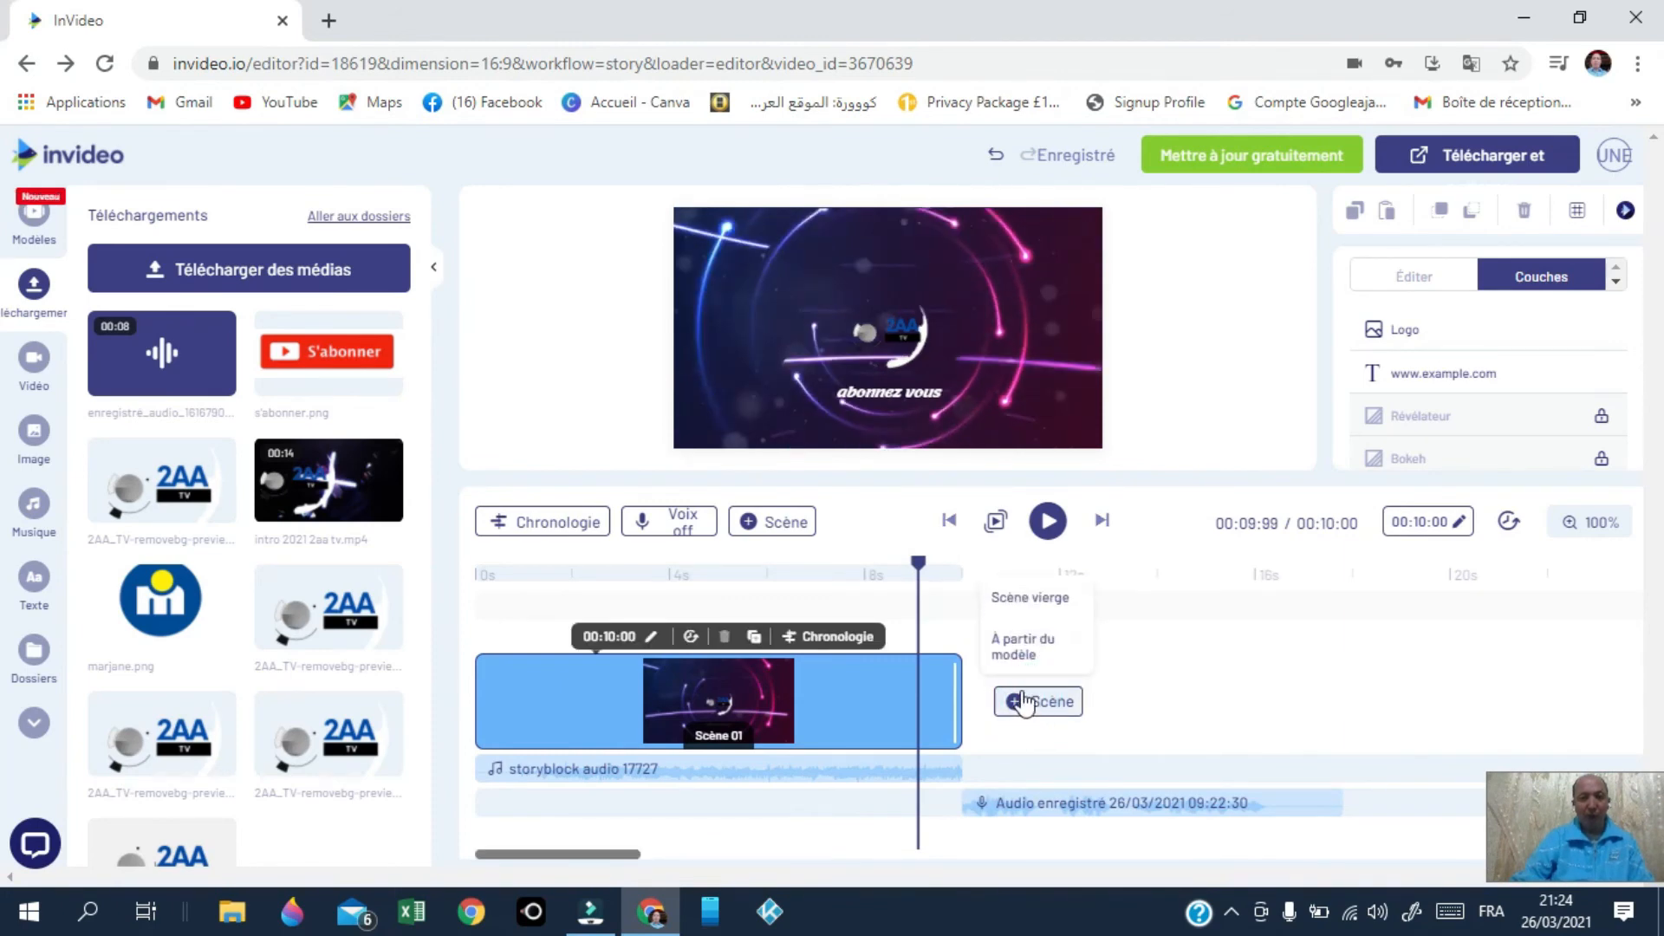
Step: Add a blank second scene holding the 2AA TV intro video, trimmed to 00:00:00–00:17:47
{"action": "left_click", "coordinate": [1037, 596]}
{"action": "left_click", "coordinate": [947, 568]}
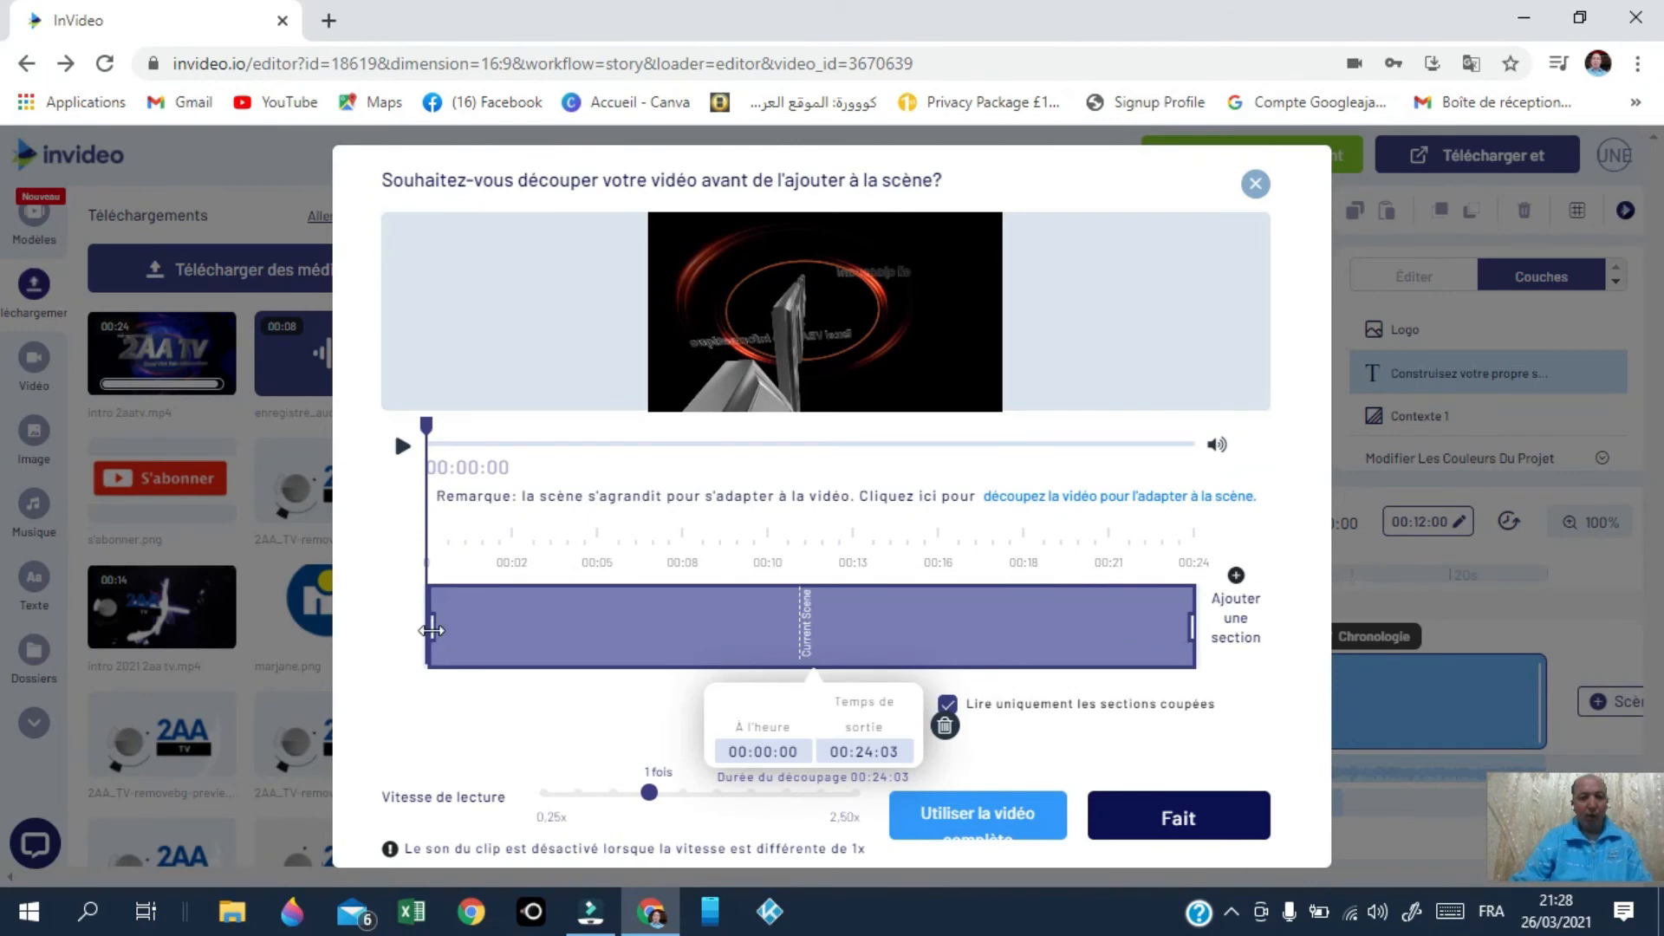
{"action": "left_click_drag", "start_coordinate": [429, 627], "coordinate": [558, 611]}
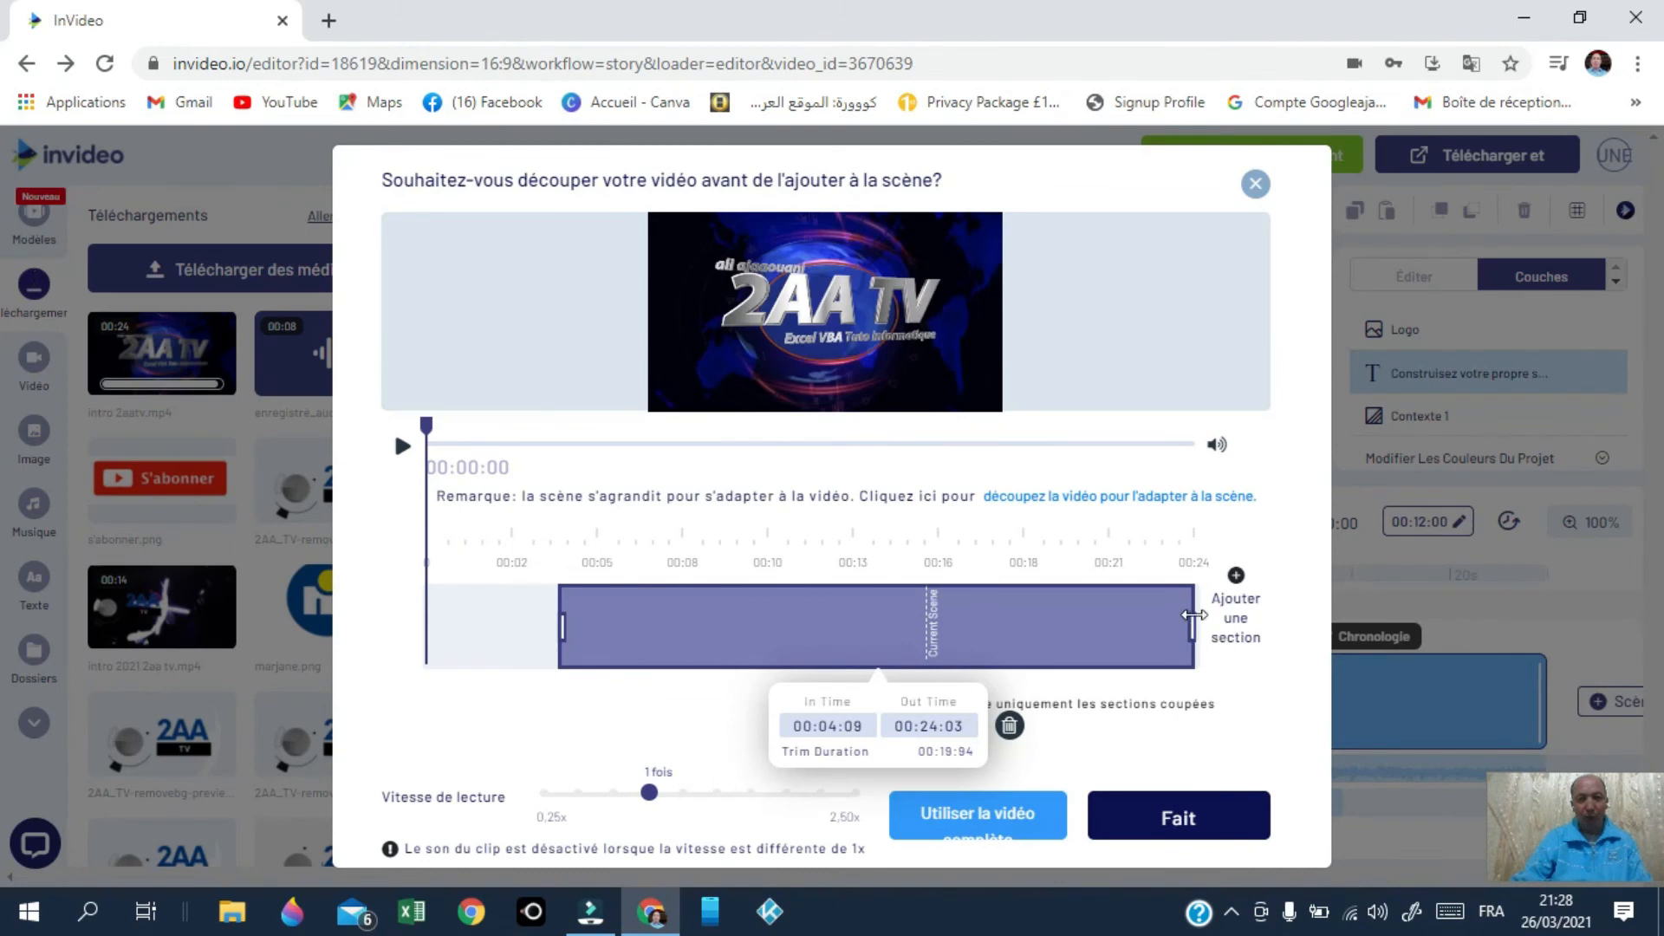
{"action": "left_click_drag", "start_coordinate": [1174, 624], "coordinate": [985, 645]}
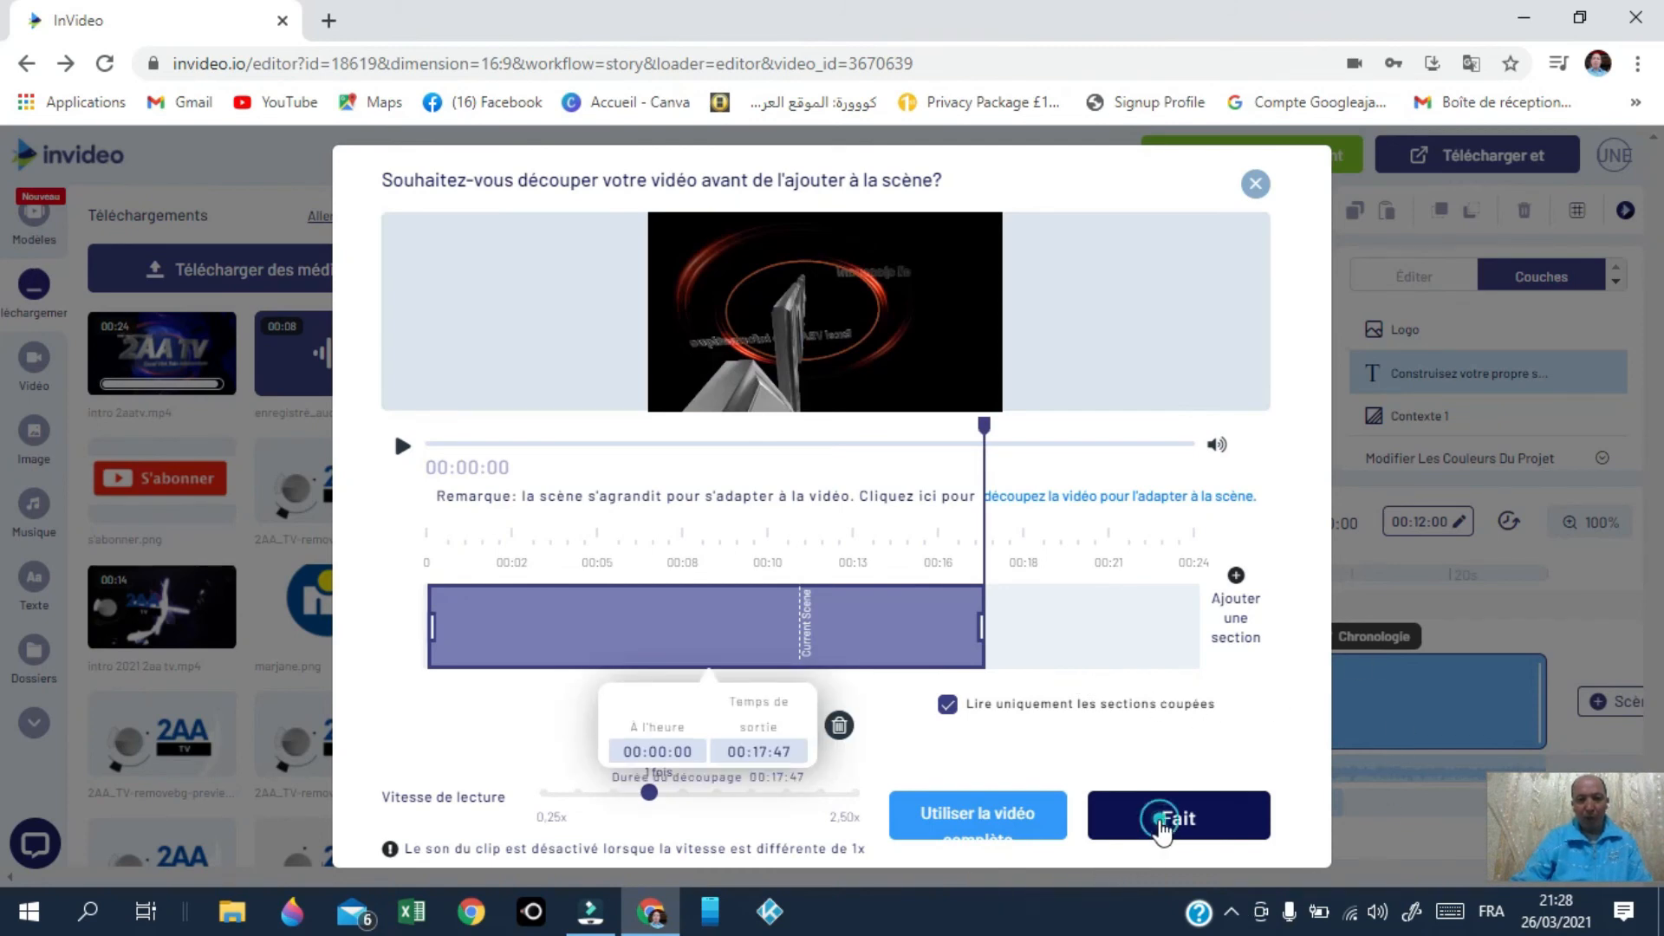
{"action": "left_click", "coordinate": [1162, 824]}
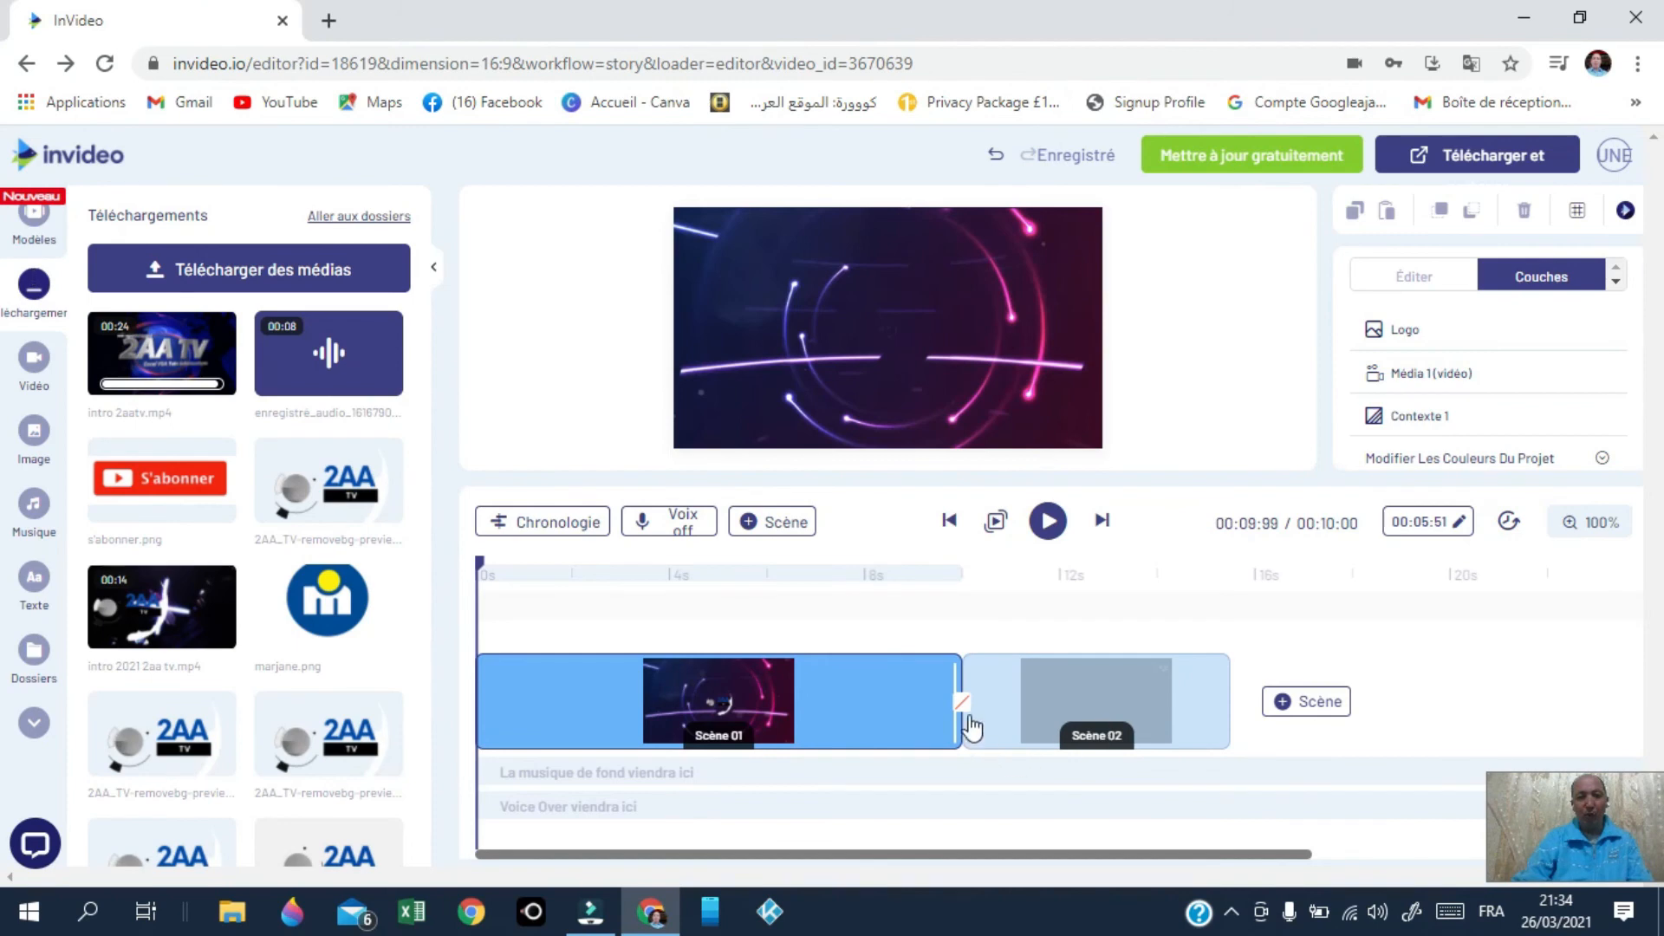
Step: Apply a transition between Scène 01 and Scène 02 and preview it from the start
{"action": "left_click", "coordinate": [960, 705]}
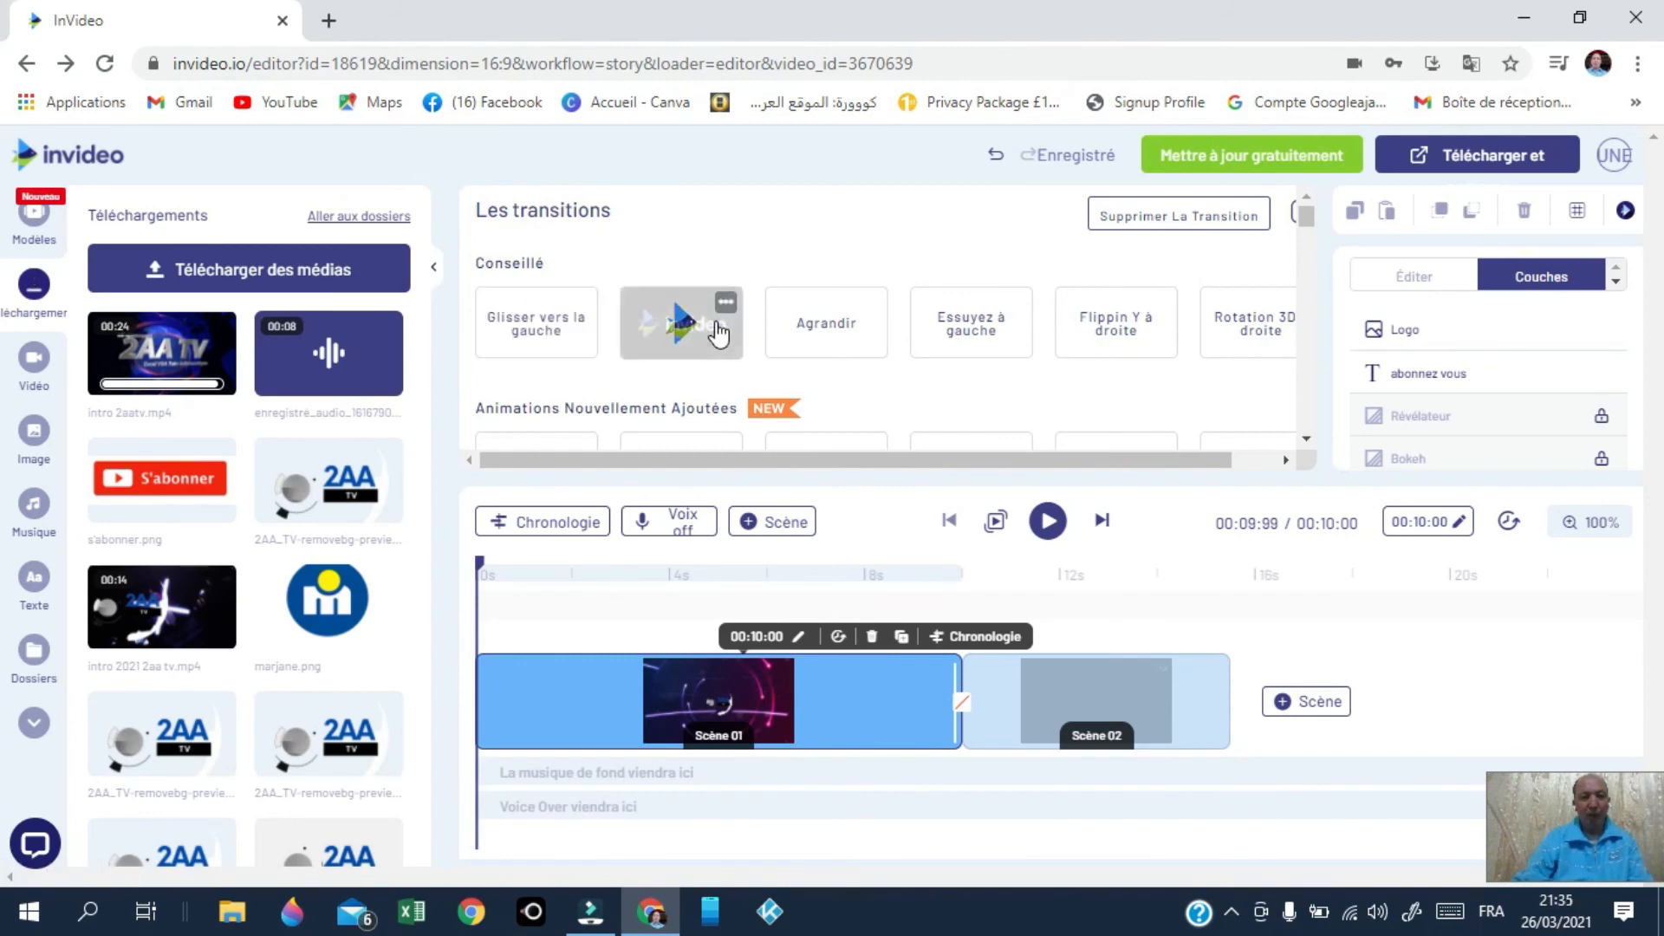
{"action": "left_click", "coordinate": [530, 319]}
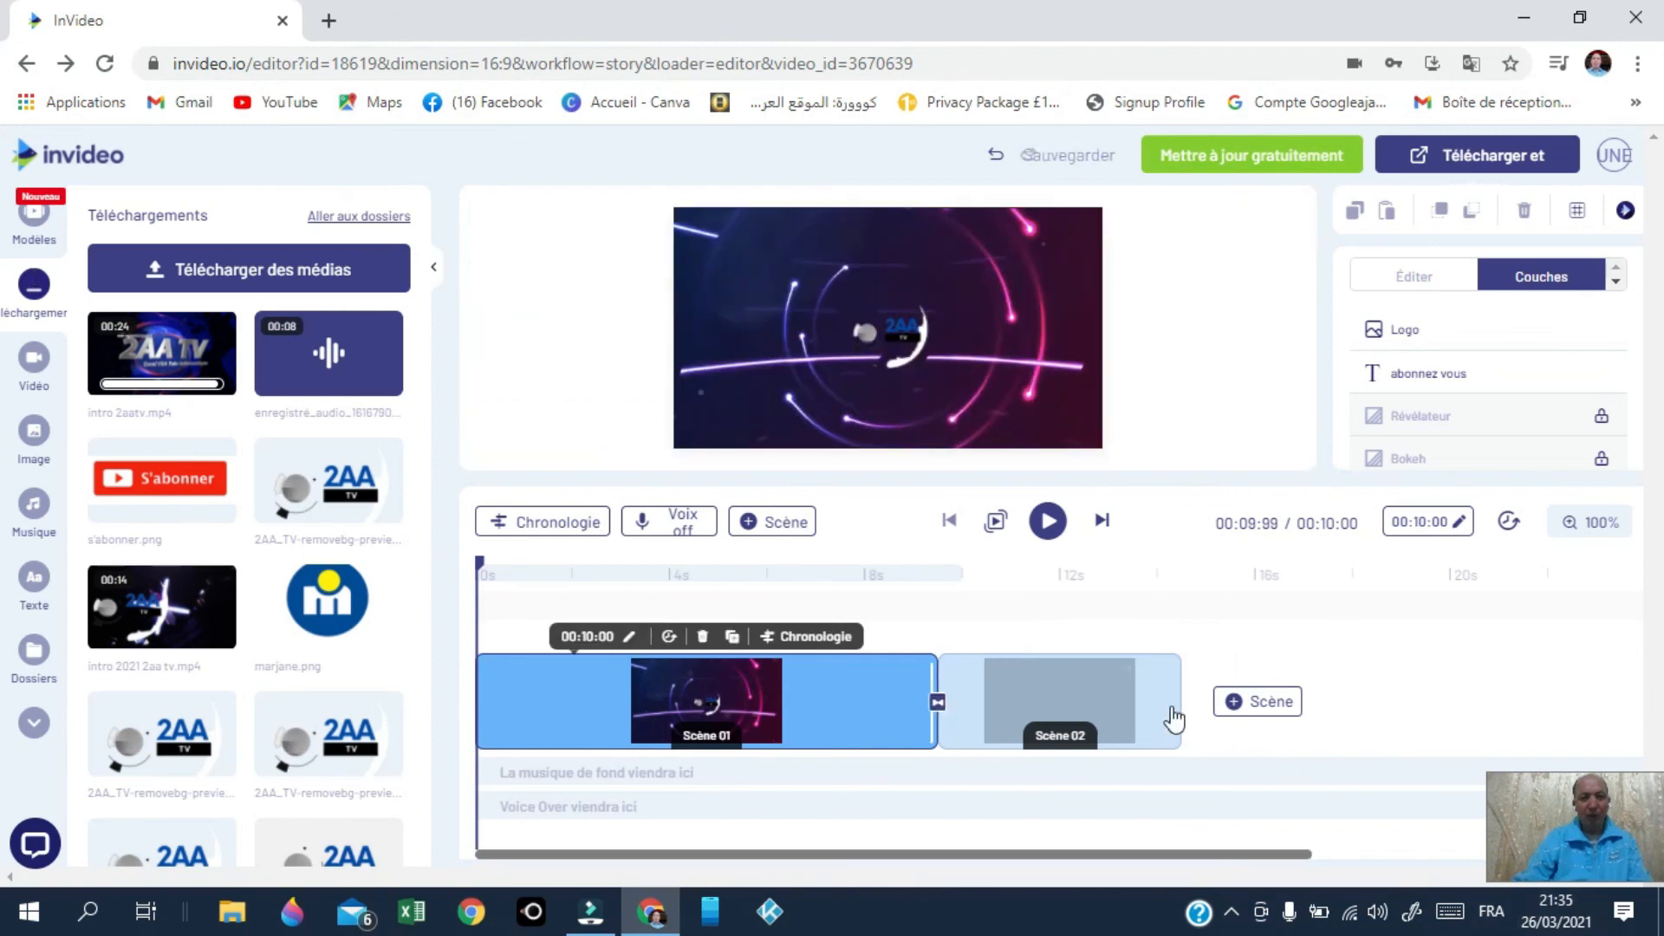
{"action": "left_click", "coordinate": [998, 524]}
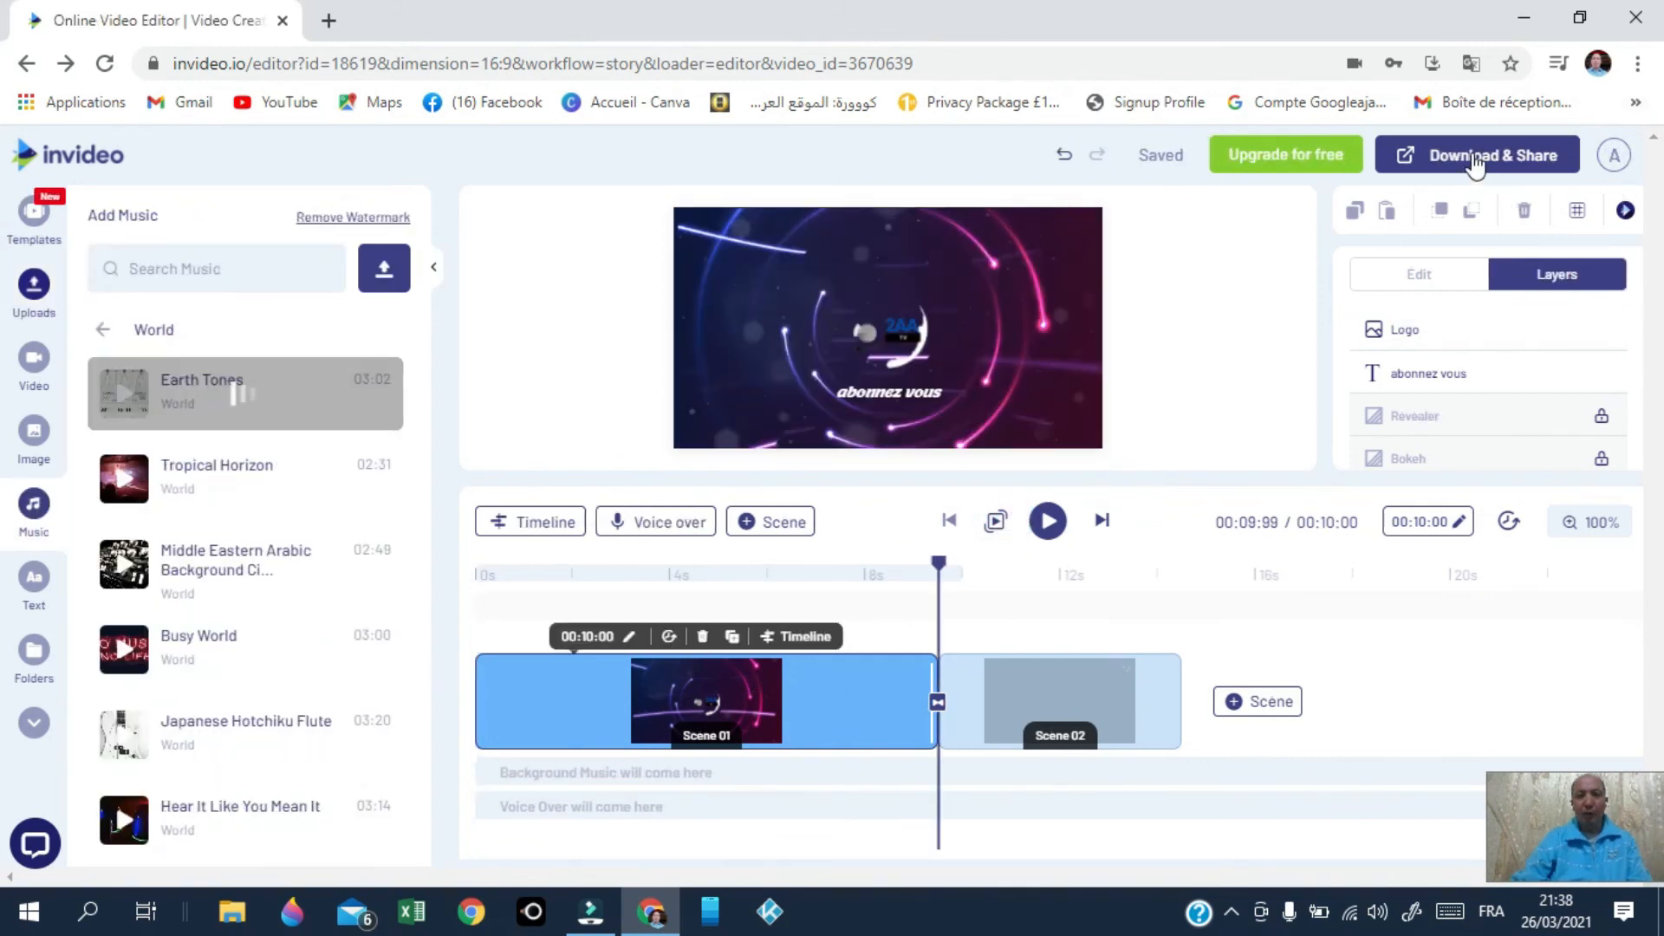
Step: Export the two-scene video and play the 14-second 720p clip full screen in My Projects
{"action": "left_click", "coordinate": [1474, 161]}
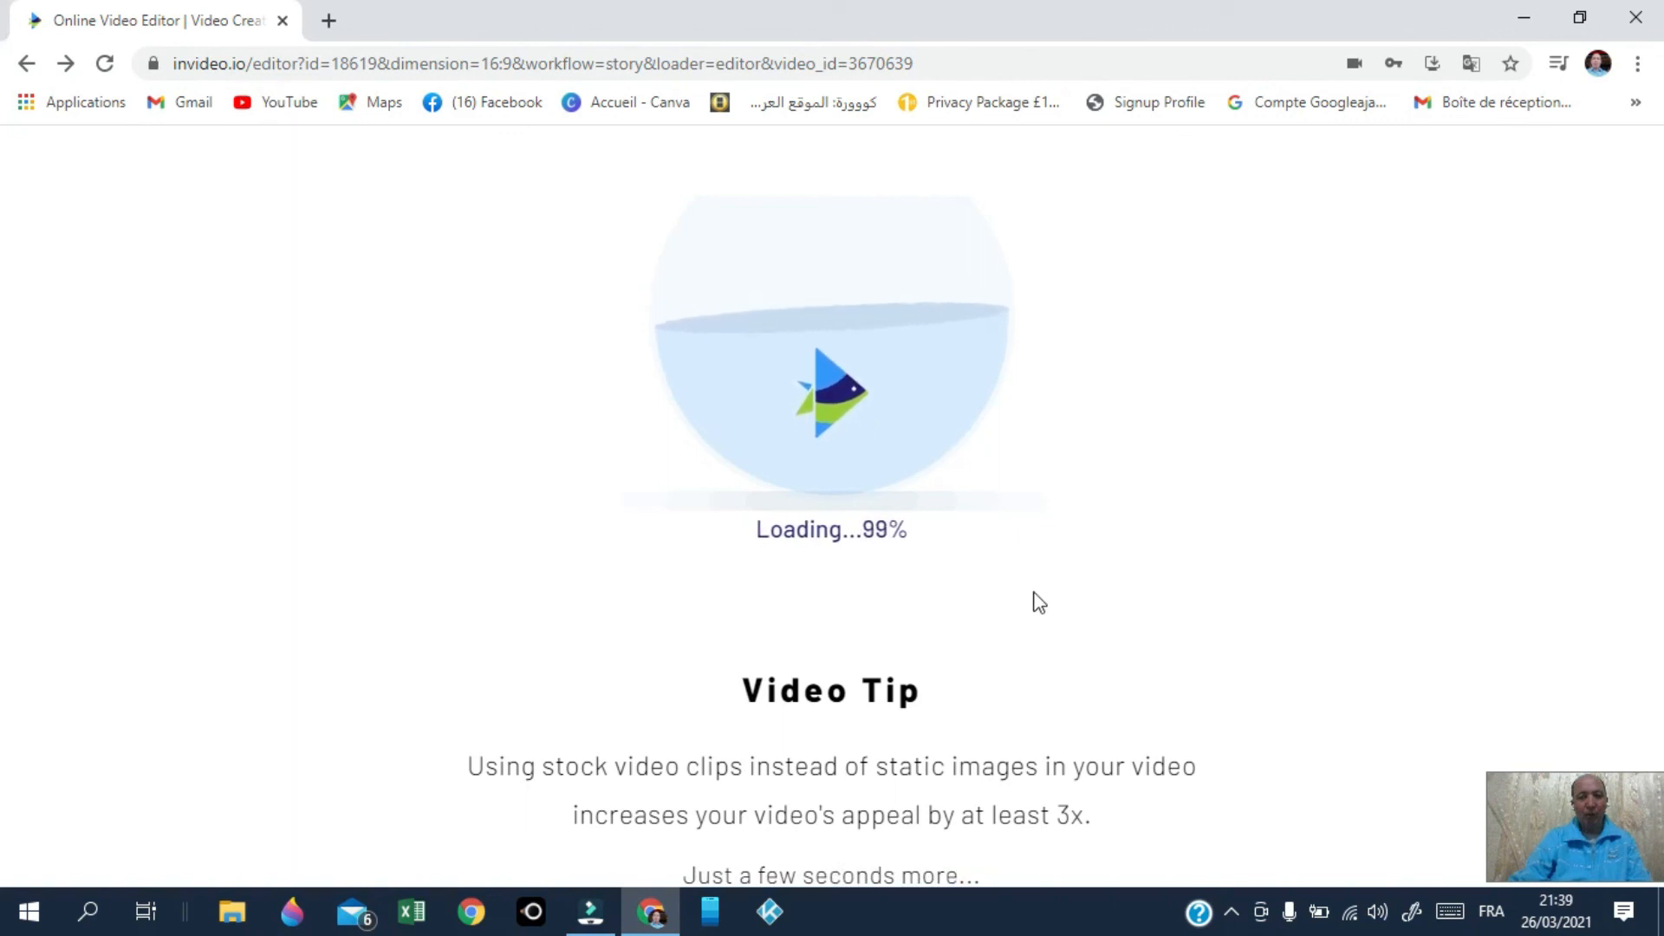
{"action": "scroll", "coordinate": [524, 659], "scroll_direction": "down", "scroll_amount": 3}
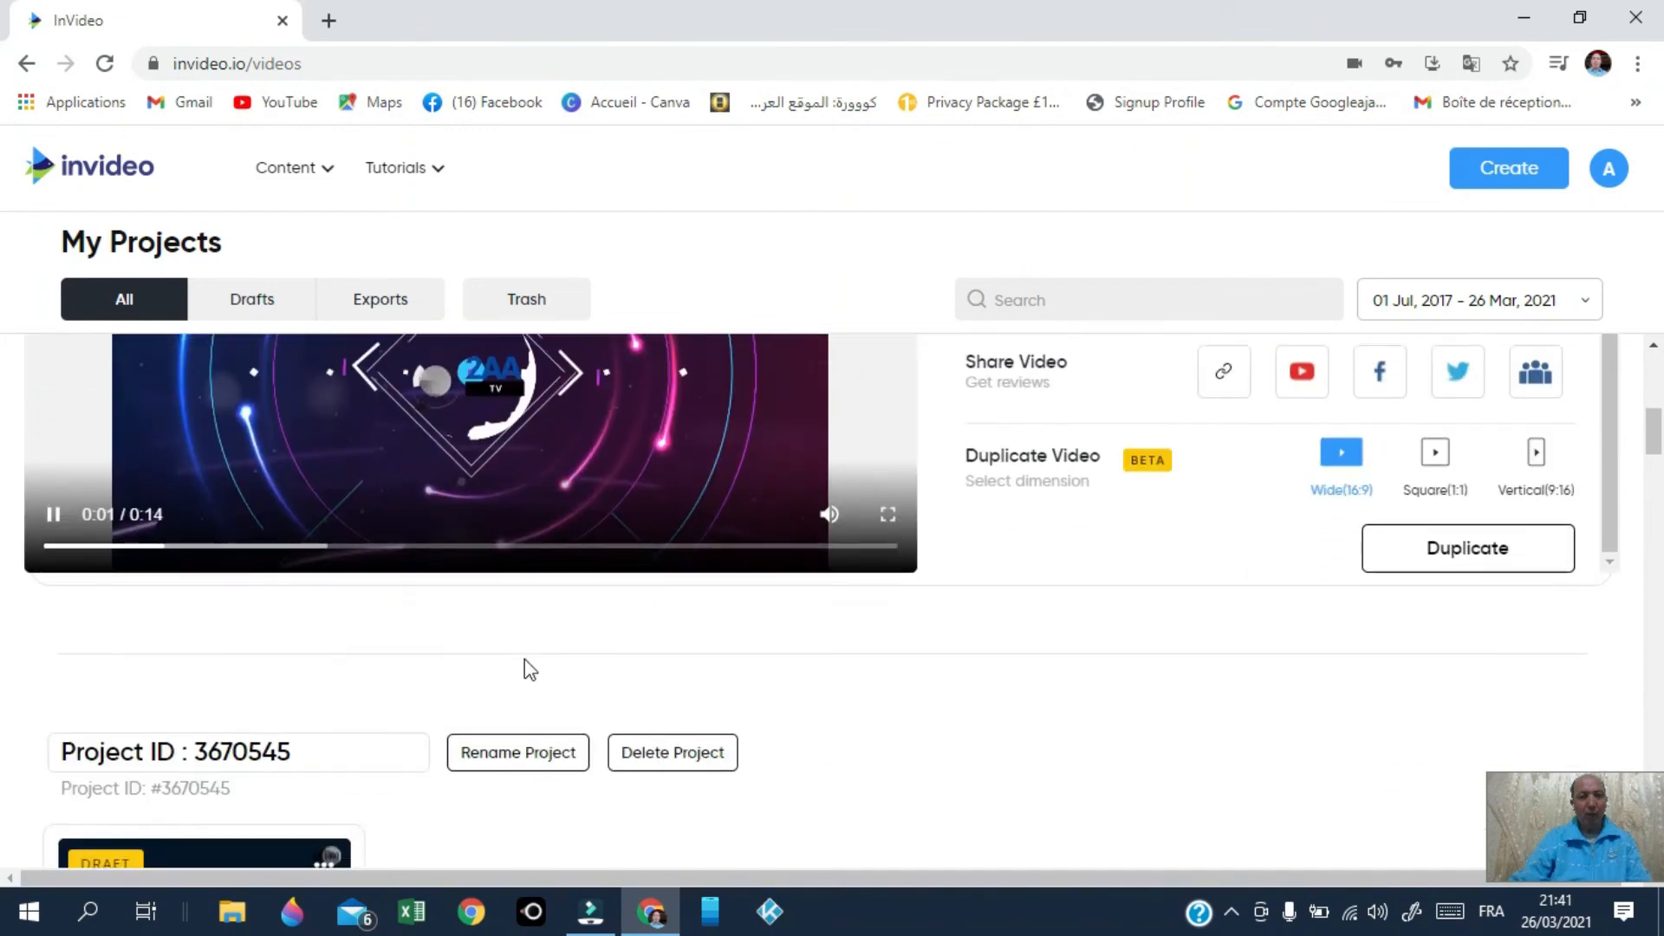
{"action": "scroll", "coordinate": [524, 659], "scroll_direction": "up", "scroll_amount": 1}
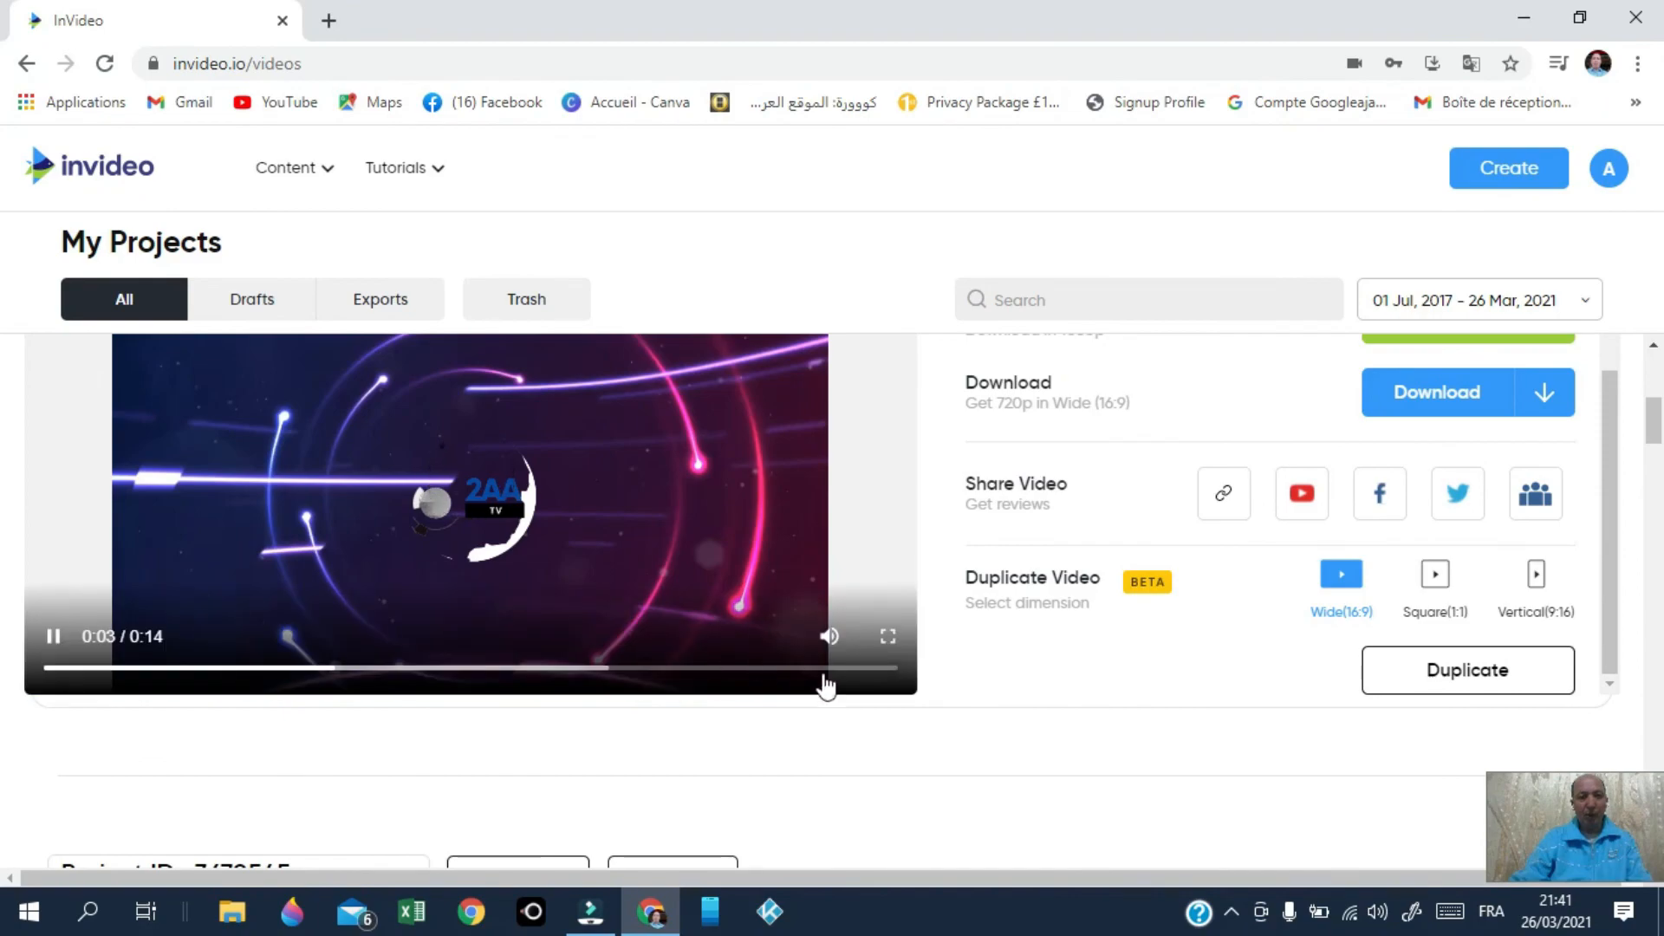
{"action": "left_click", "coordinate": [888, 636]}
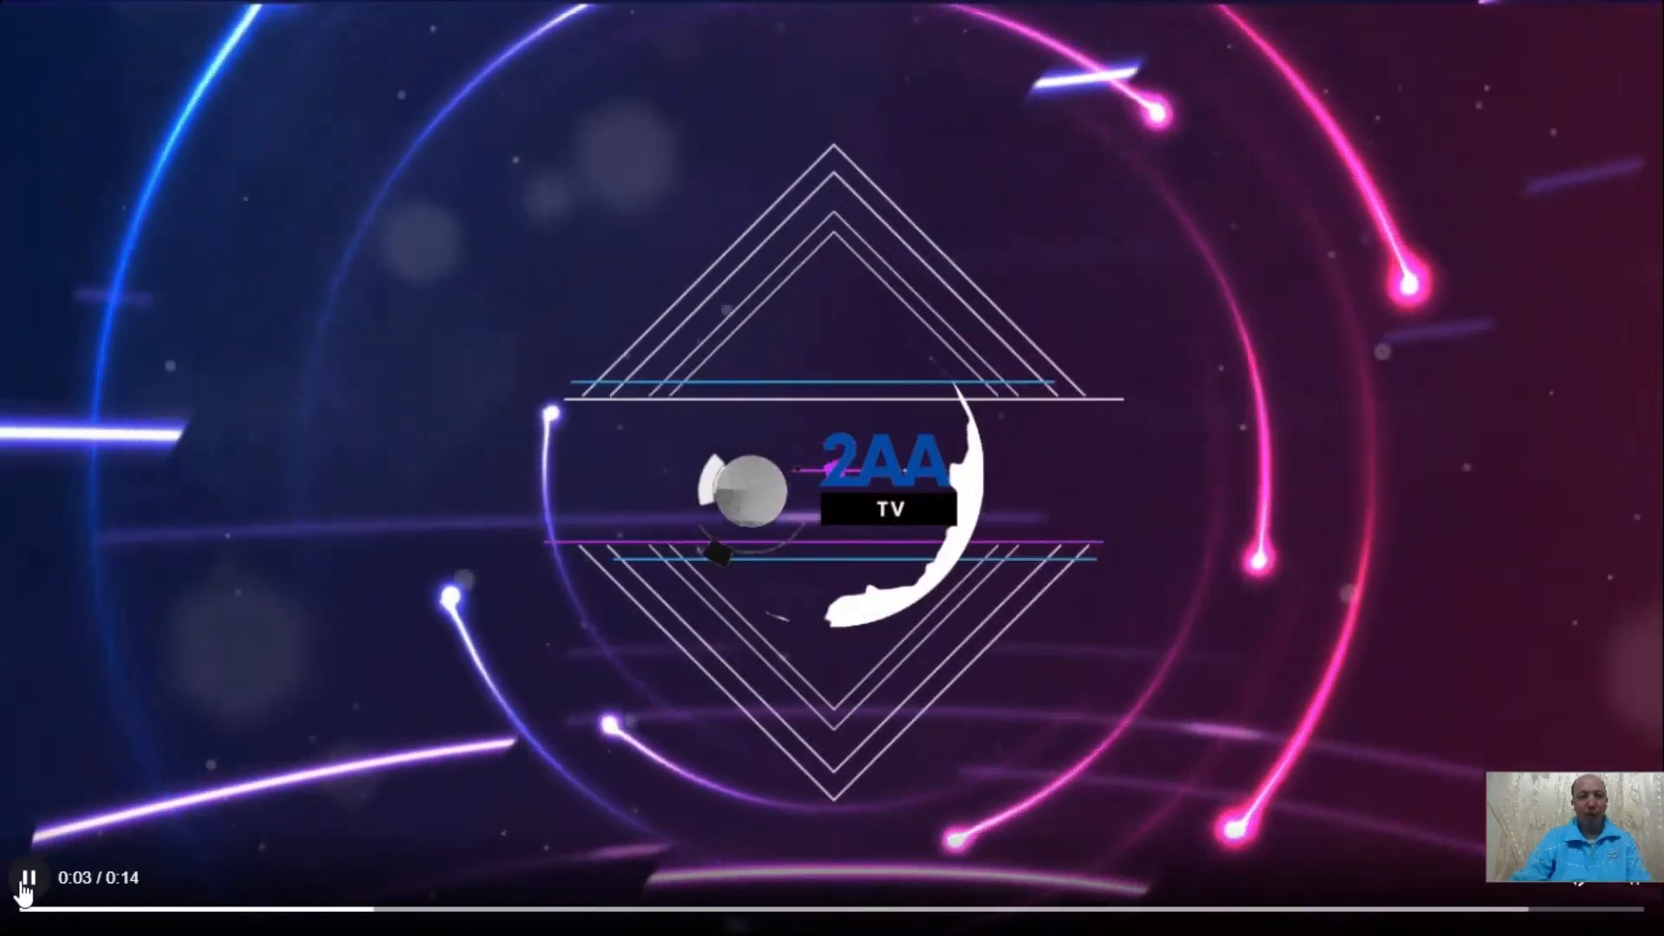